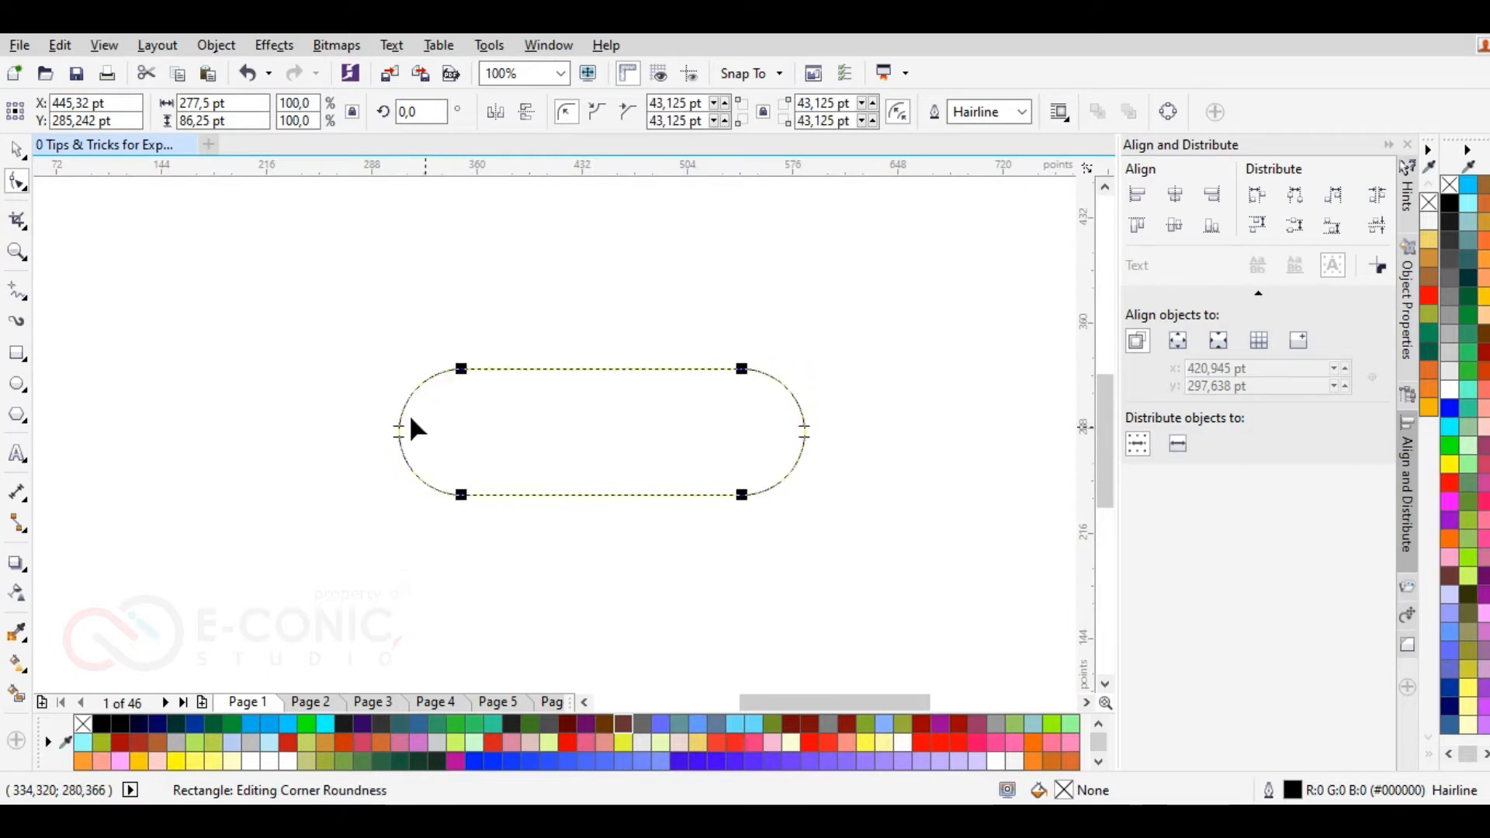
Step: Duplicate the rounded rectangle and move the copy about 53 pt straight down so the two shapes overlap
click(17, 149)
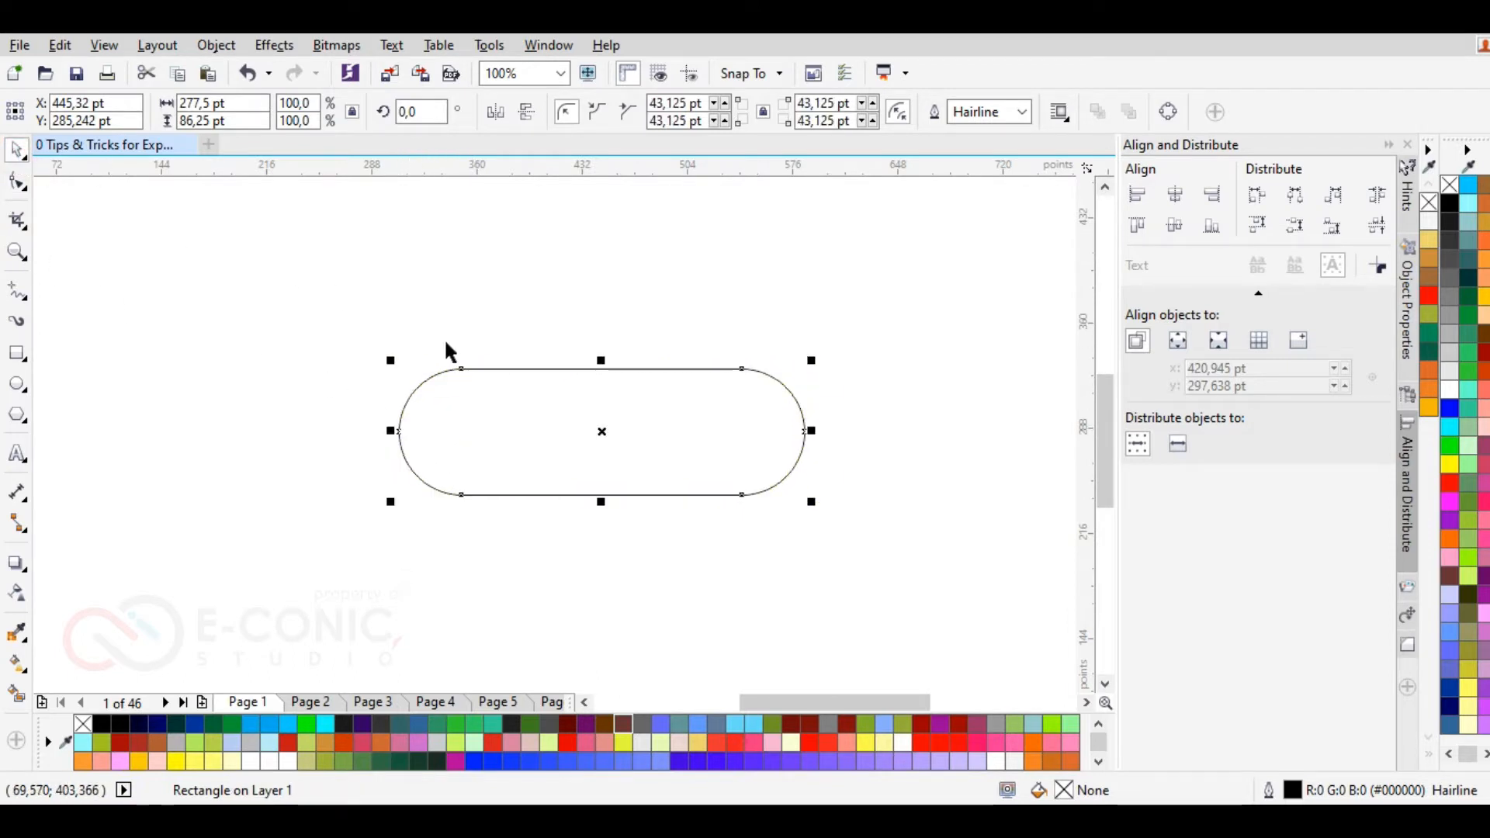
click(58, 46)
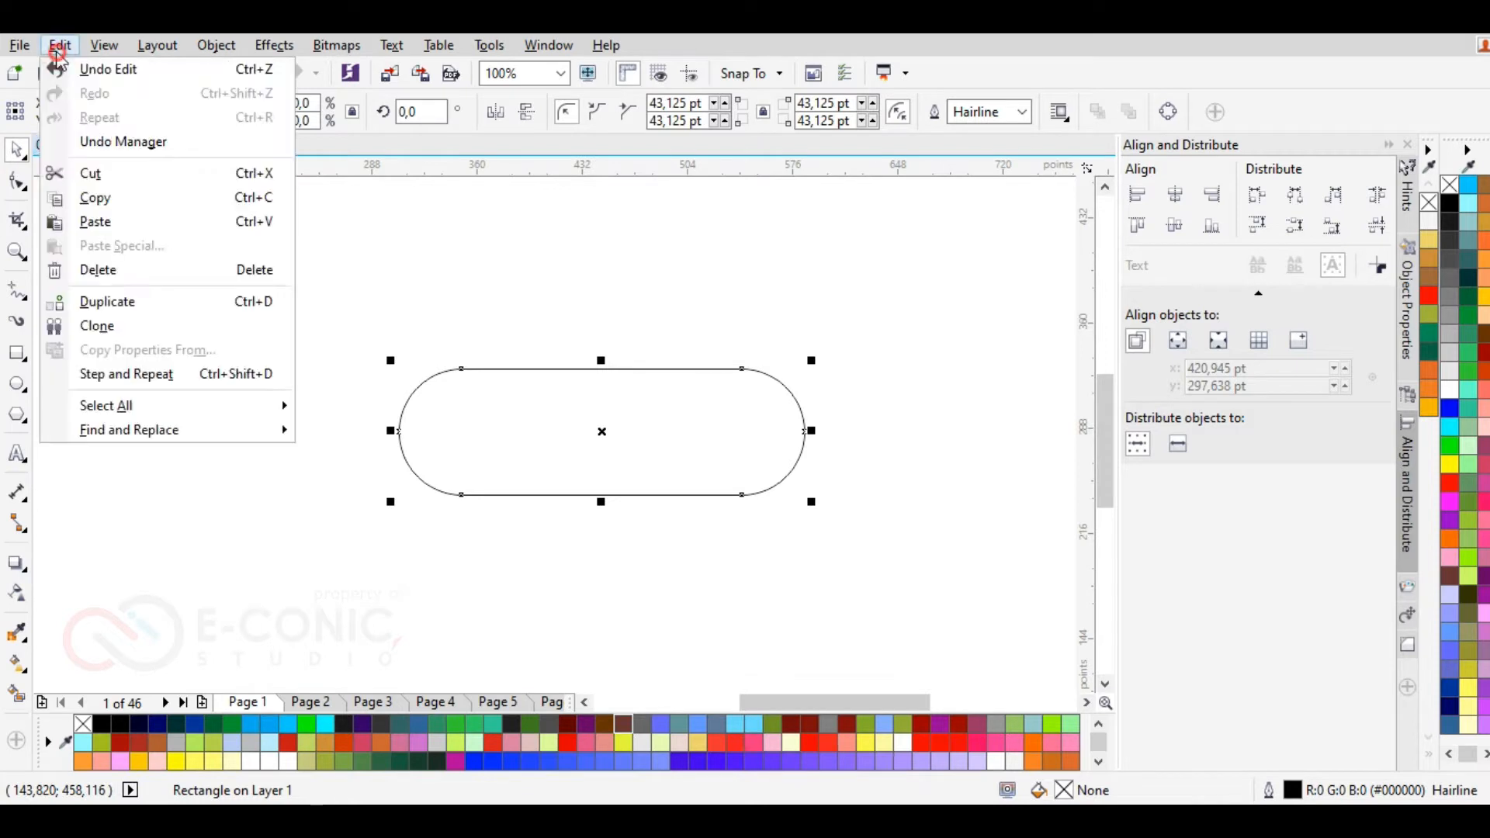
click(259, 304)
click(496, 377)
drag(497, 378, 493, 447)
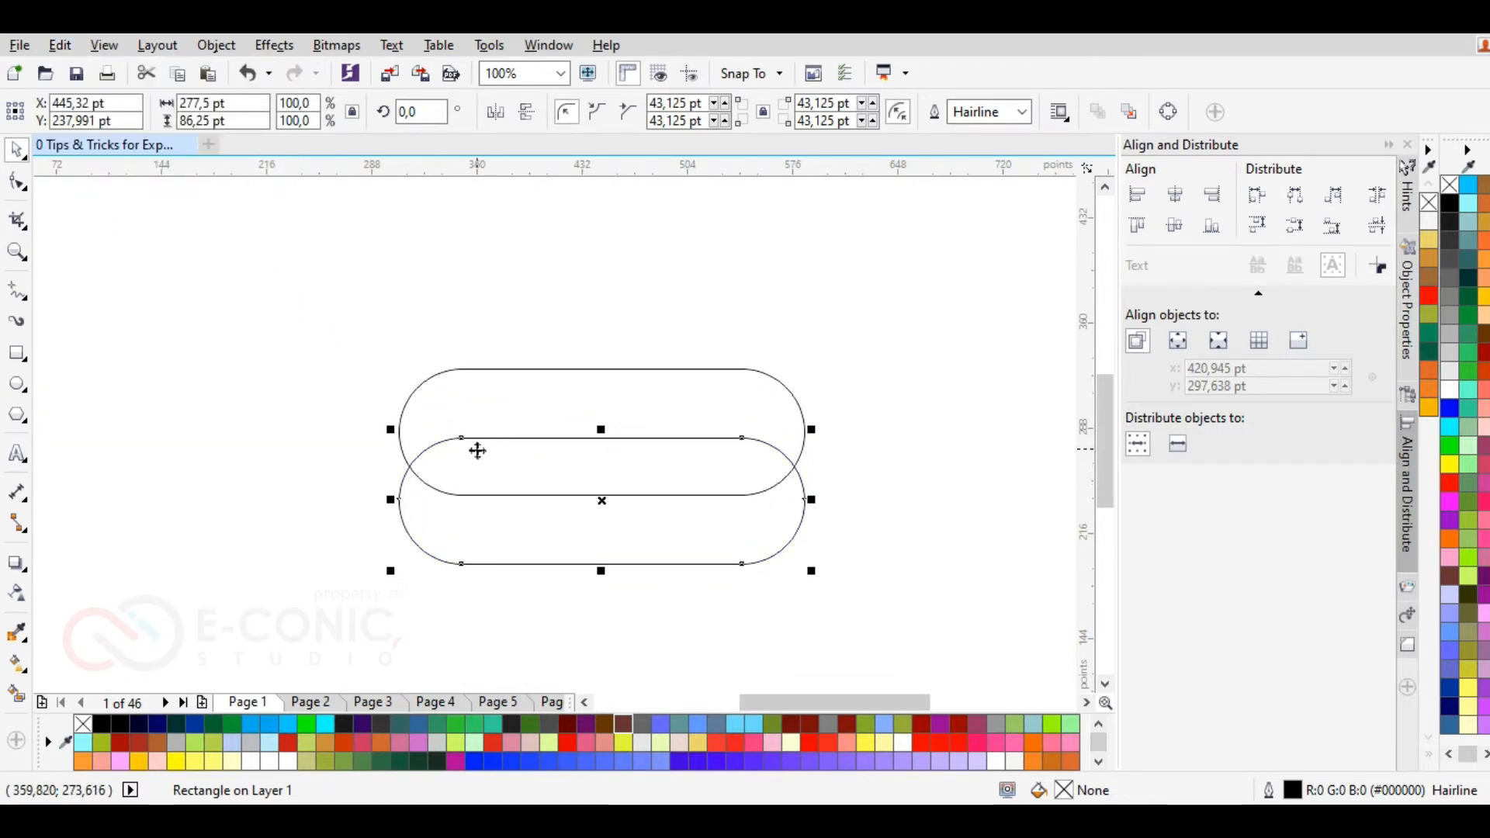
drag(516, 463, 522, 470)
click(310, 407)
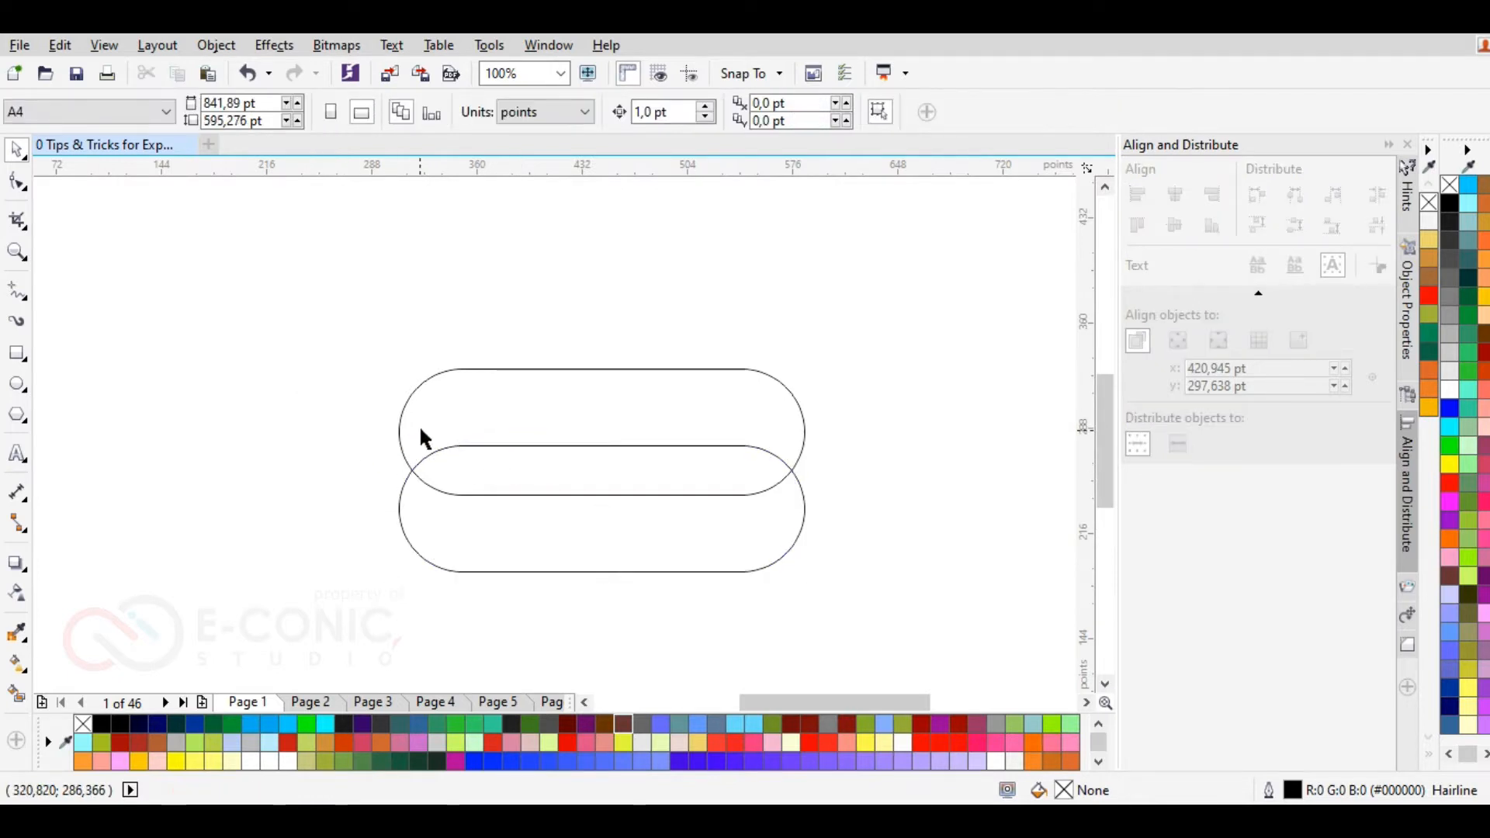
Step: Enlarge both overlapping rounded rectangles together to an overall size of about 323 pt wide and 160.5 pt high
click(465, 573)
scroll(576, 528, up, 2)
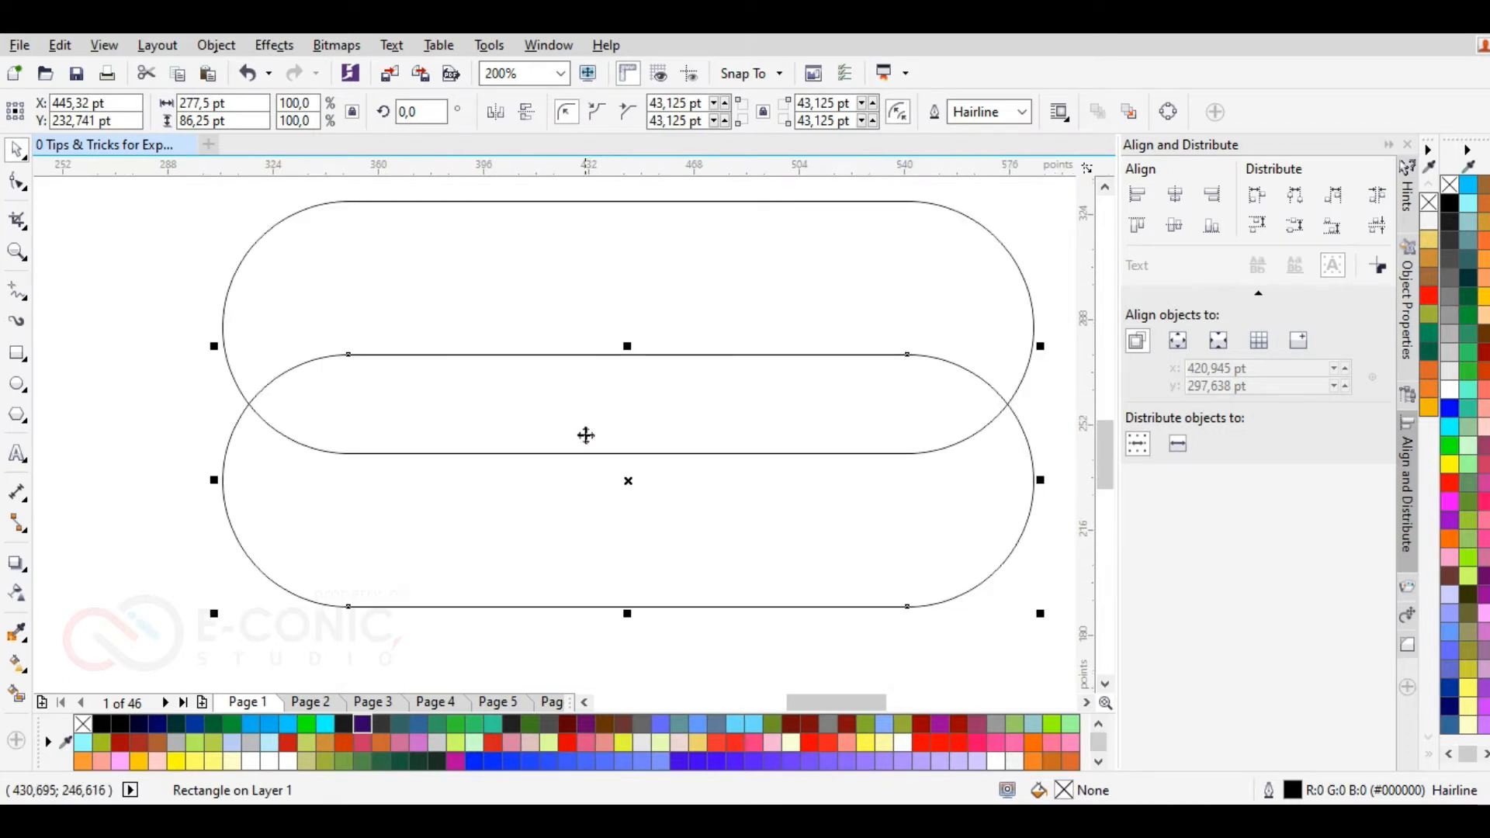
key(ctrl+a)
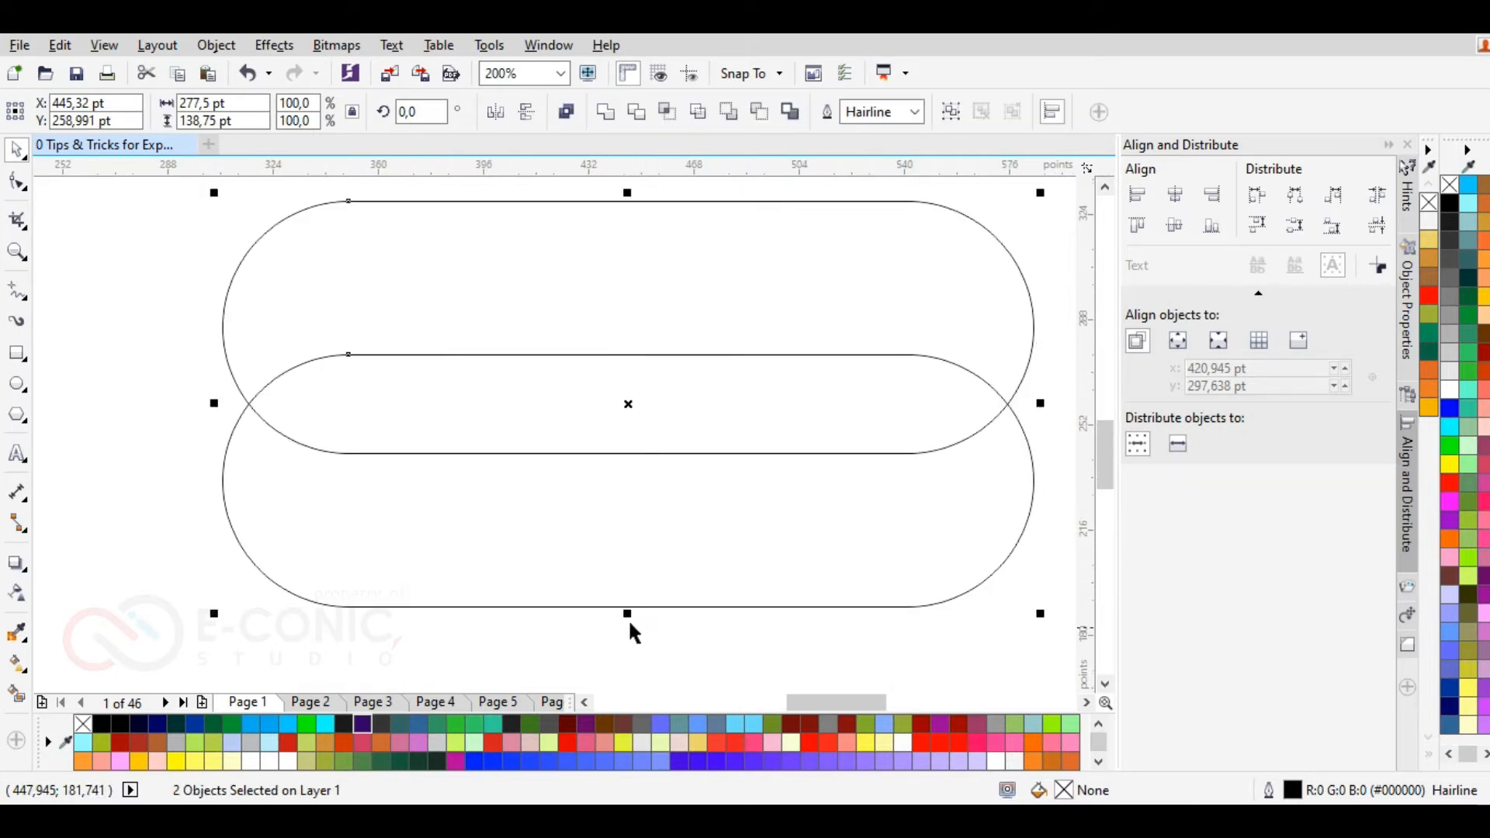
drag(627, 613, 625, 668)
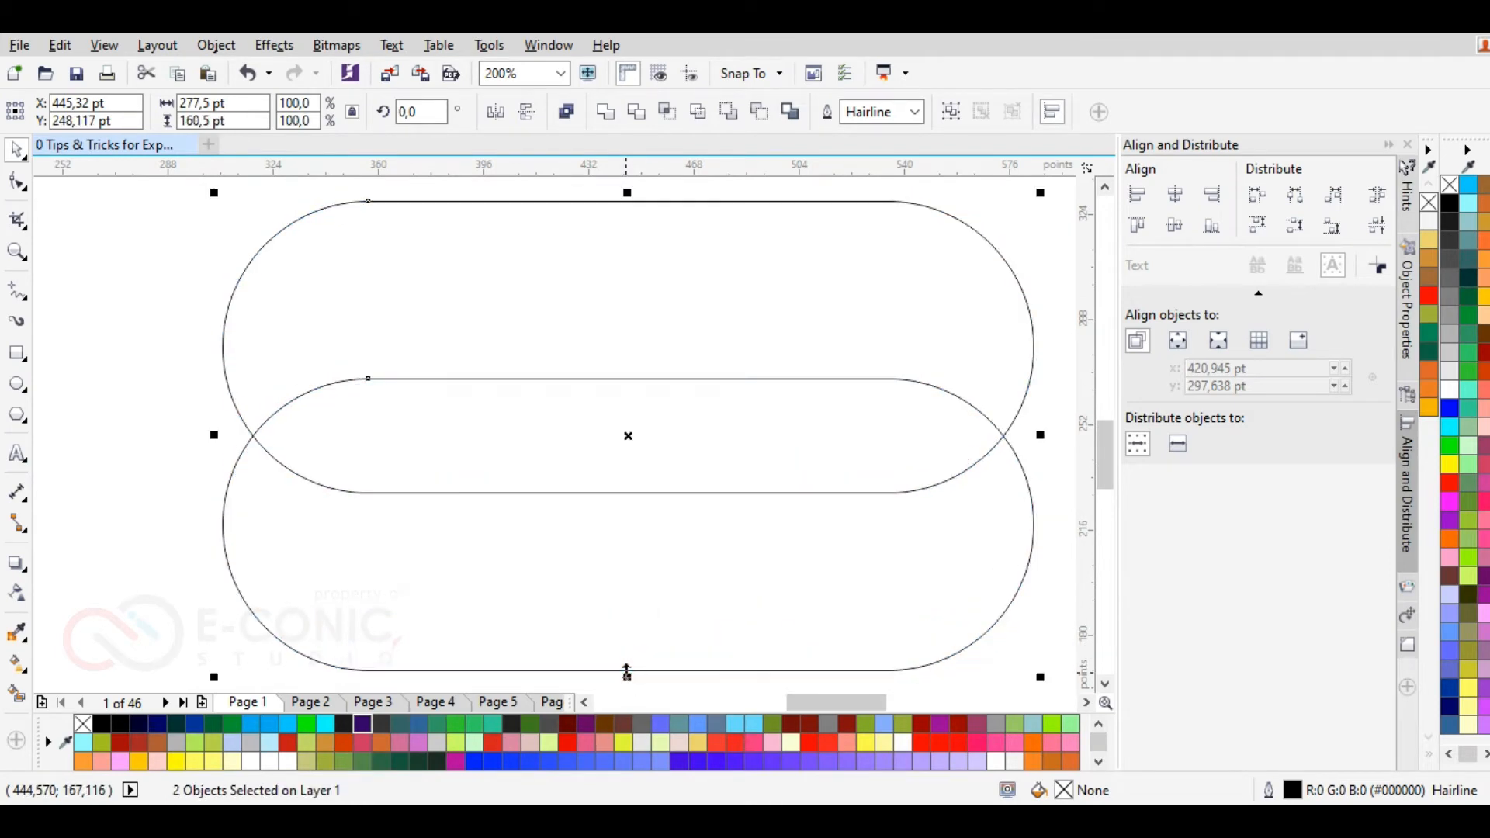
drag(212, 437, 143, 423)
key(shift+F2)
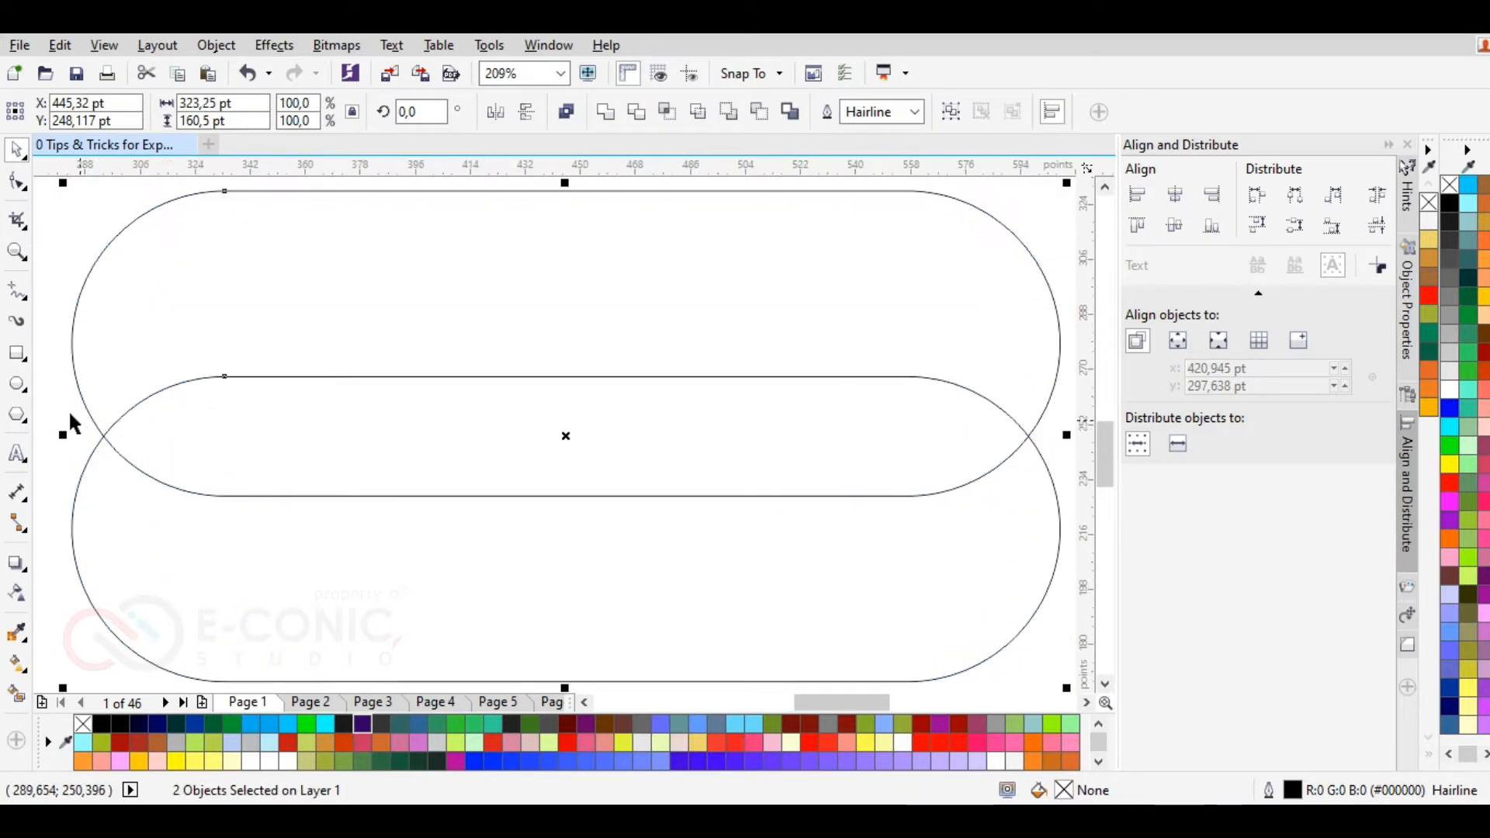
Step: Draw a rectangle about 199 by 27 pt resting on the lower shape's top edge and fully round its corners
click(16, 353)
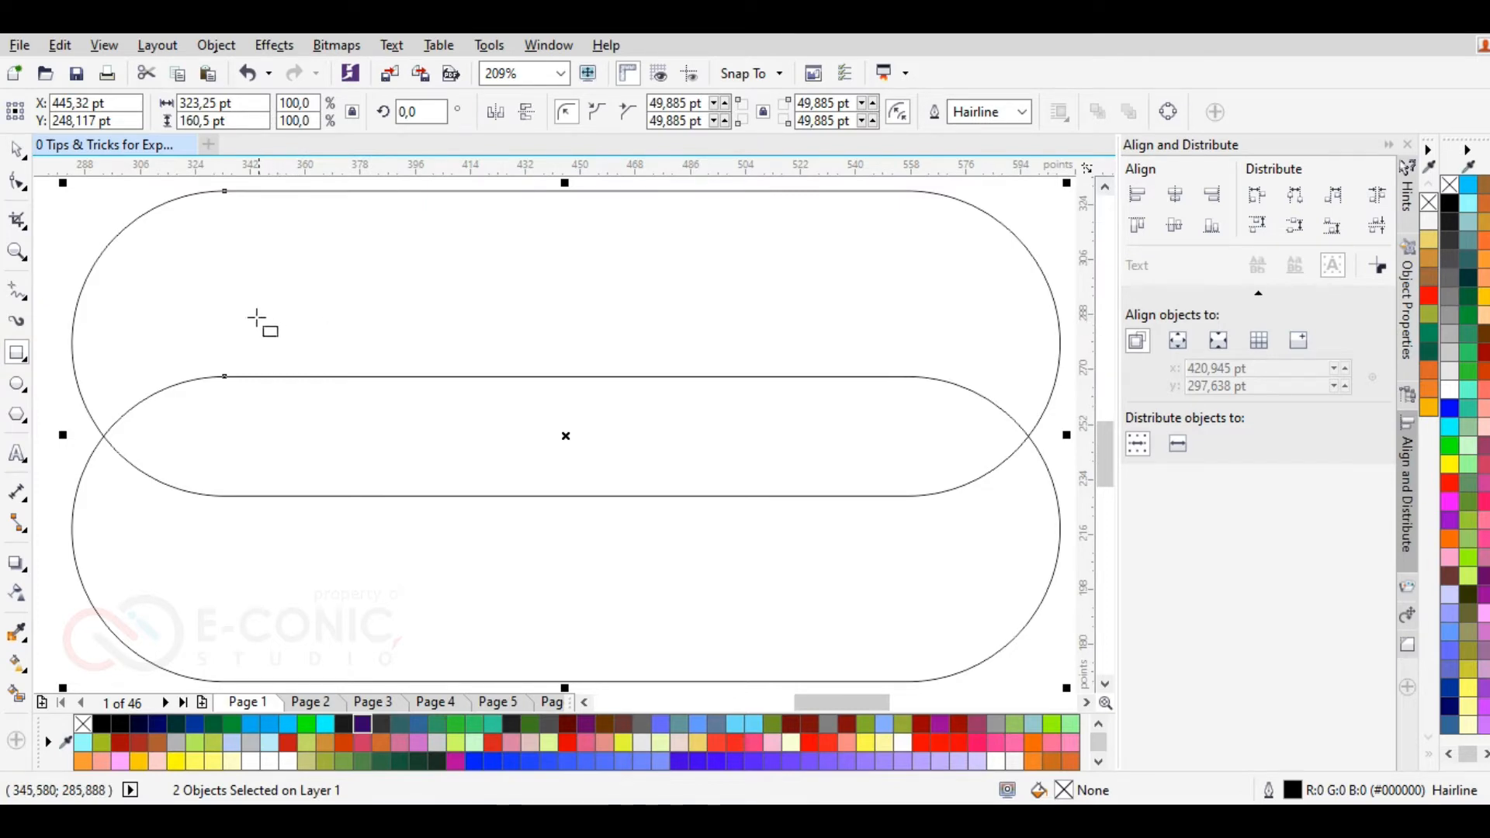
drag(253, 293, 859, 377)
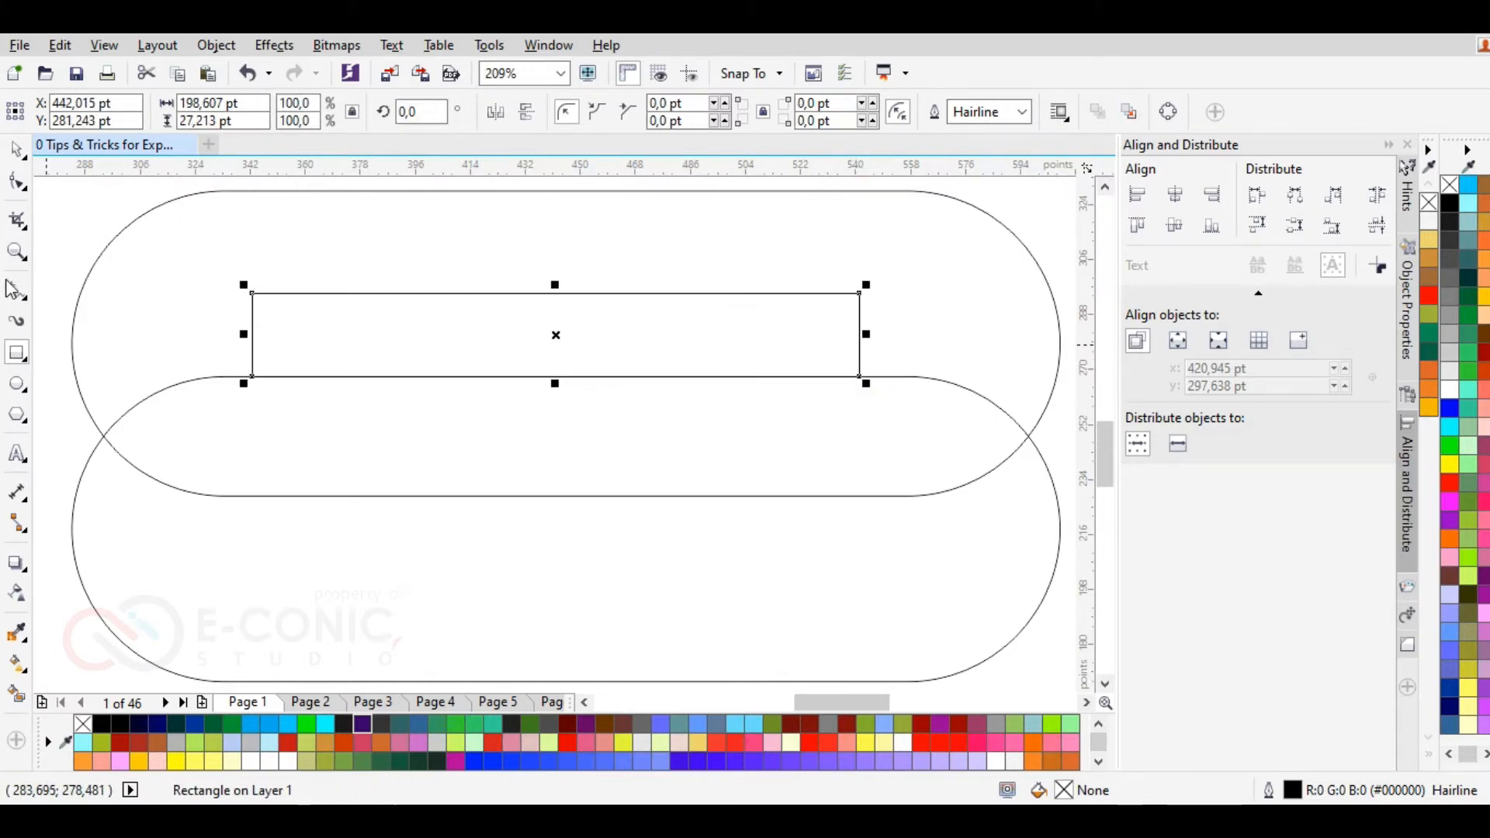
click(17, 181)
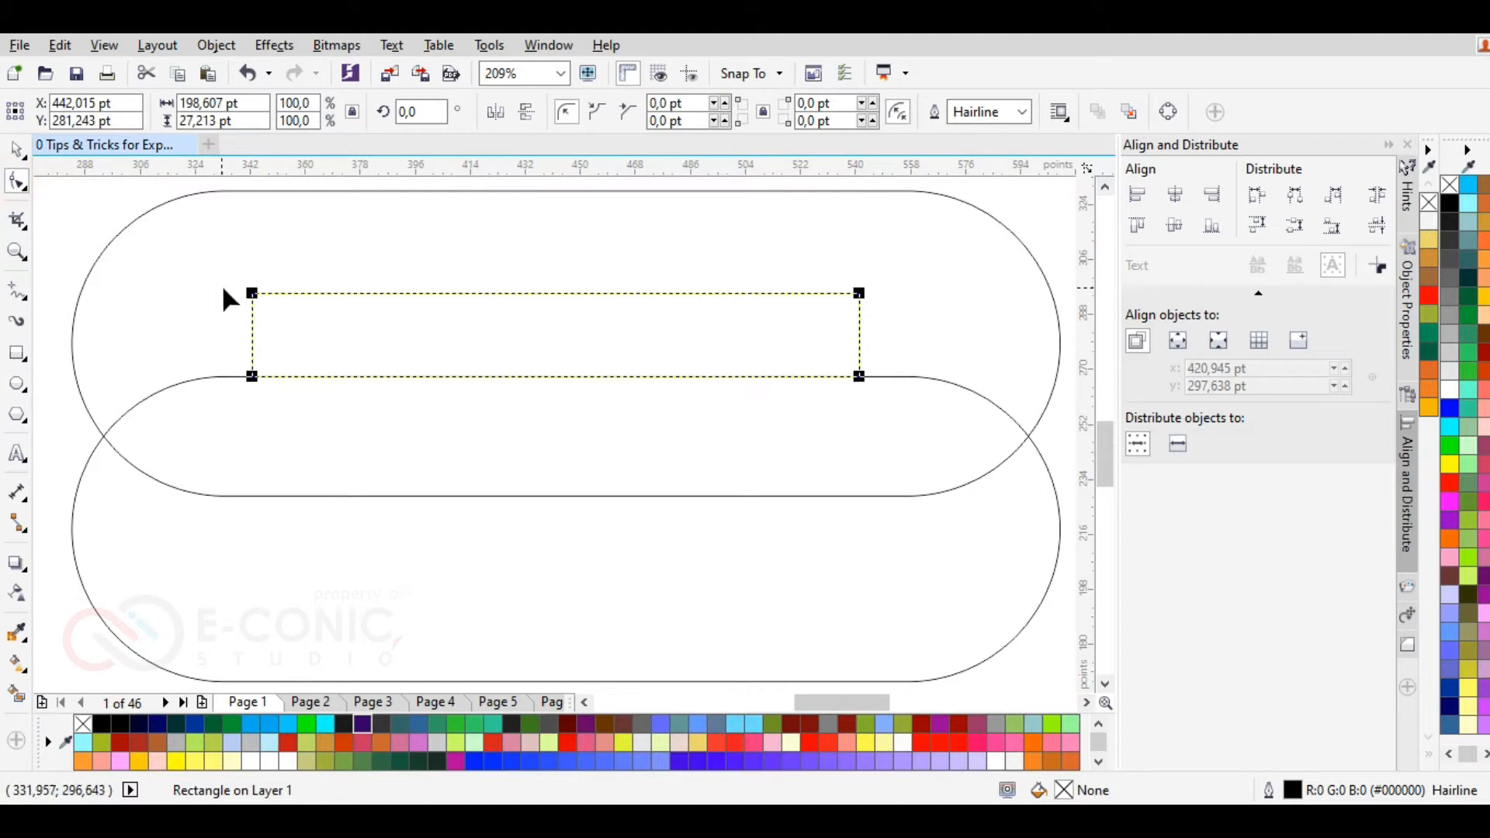
drag(253, 298, 386, 374)
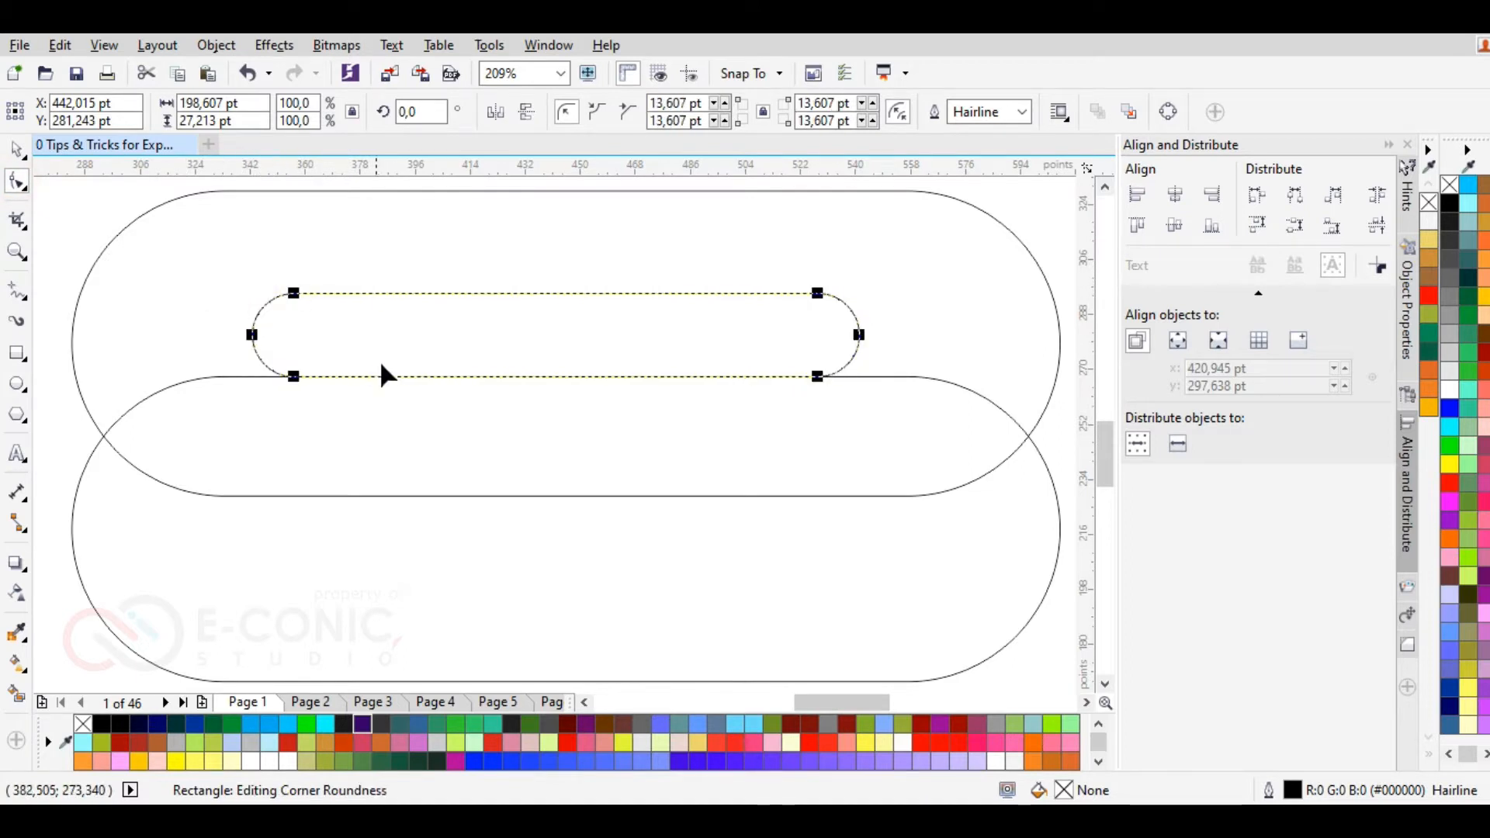
click(479, 481)
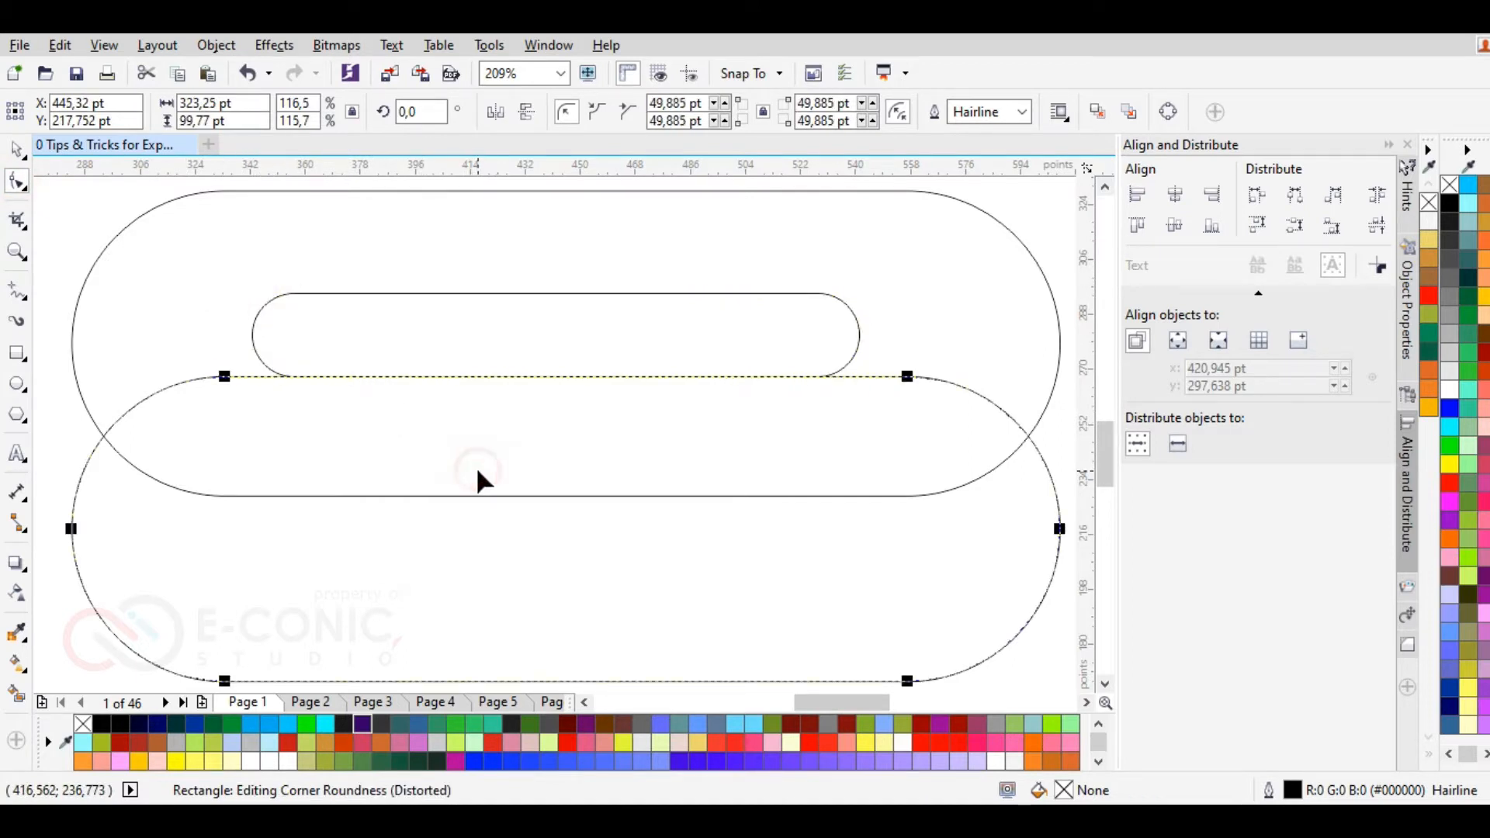
Step: Nudge the upper large rounded rectangle up by about 6 pt
click(17, 149)
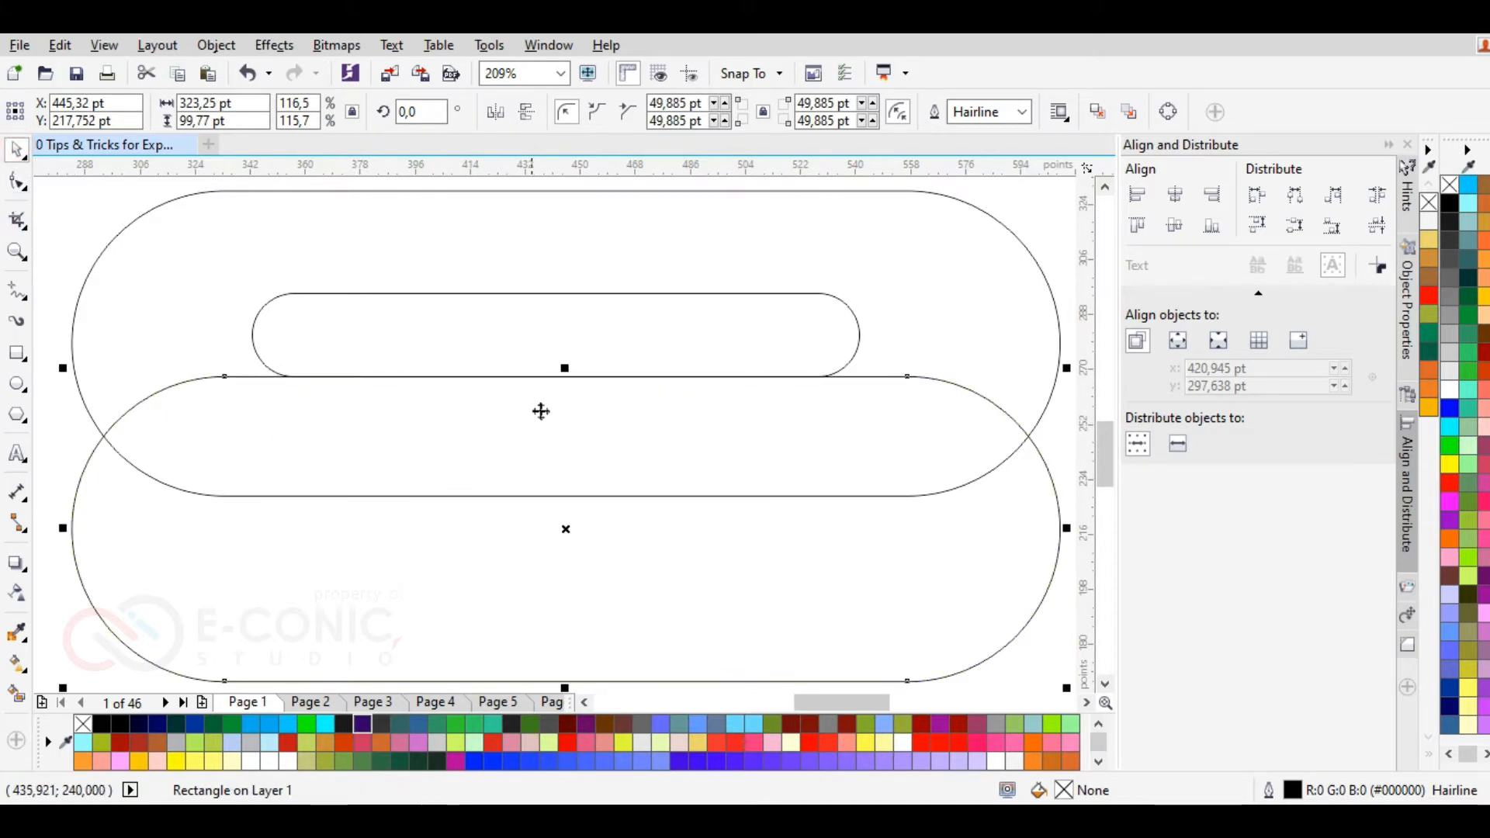
click(536, 257)
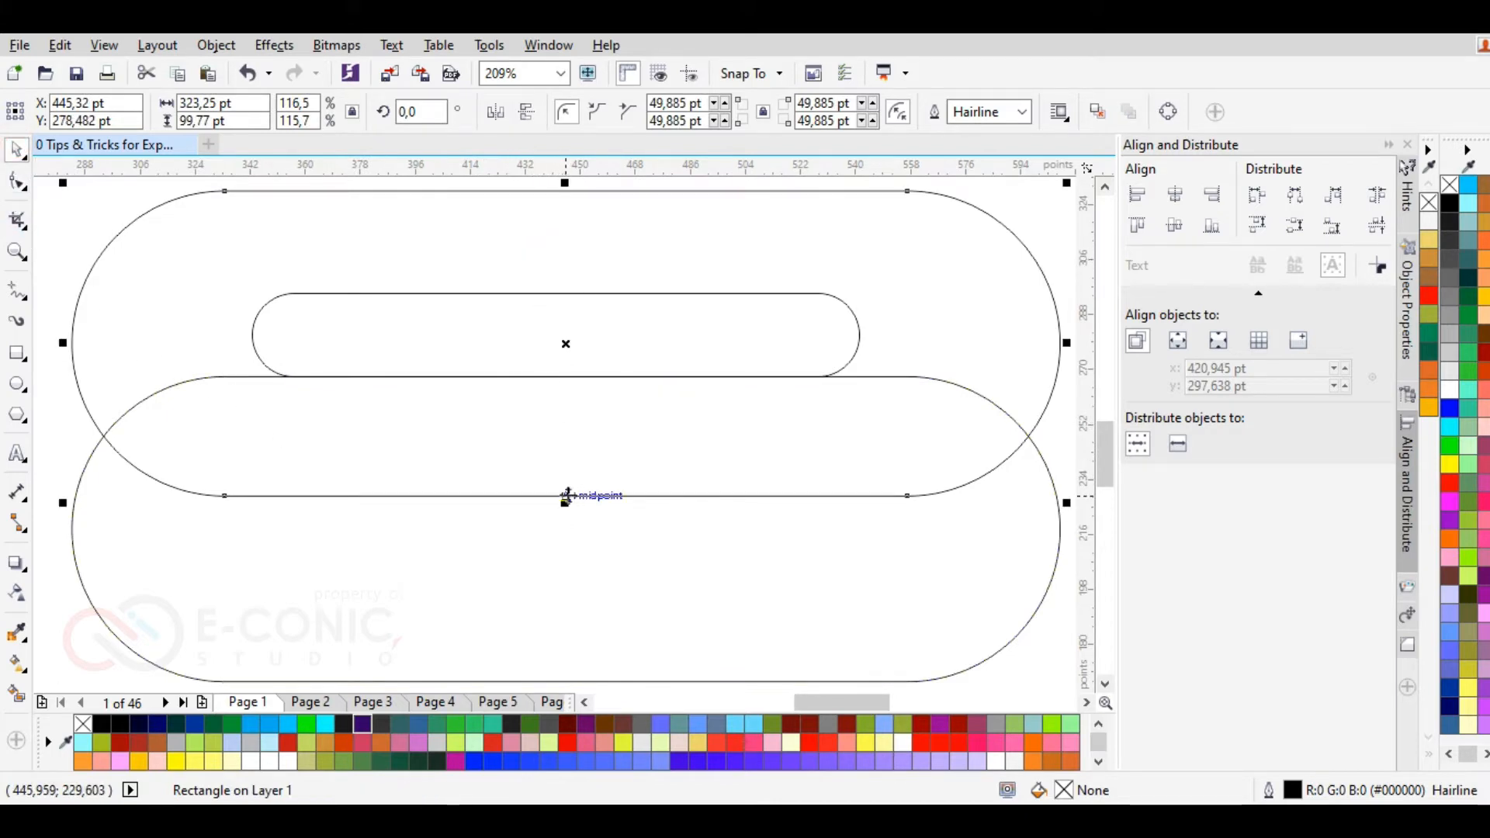
key(Up)
key(Up)
key(Up)
key(Up)
key(Up)
key(Up)
Step: Widen the small inner rounded bar at both ends to about 212 pt
click(460, 354)
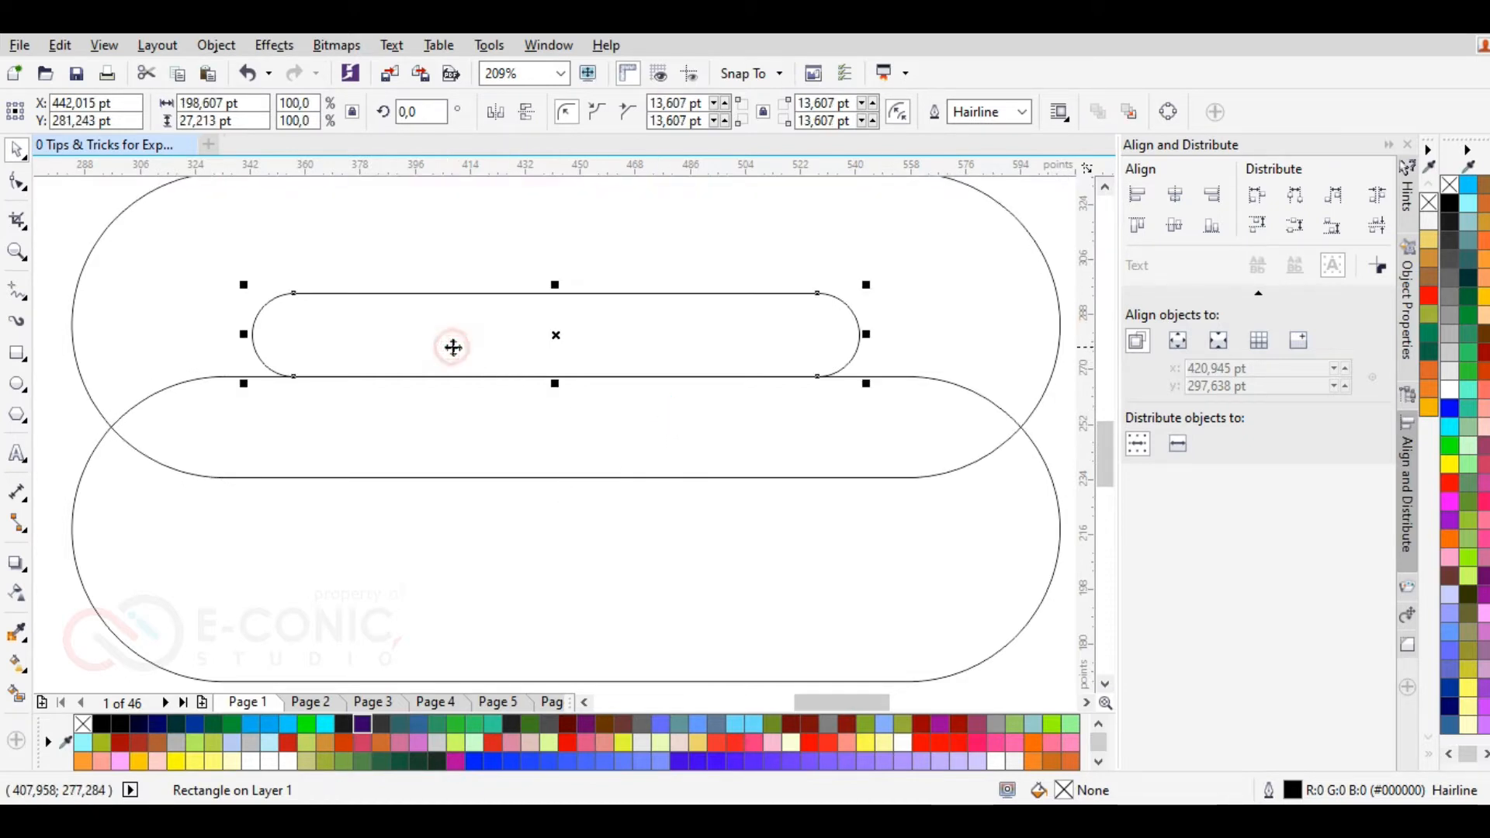
drag(866, 334, 885, 334)
drag(243, 334, 221, 334)
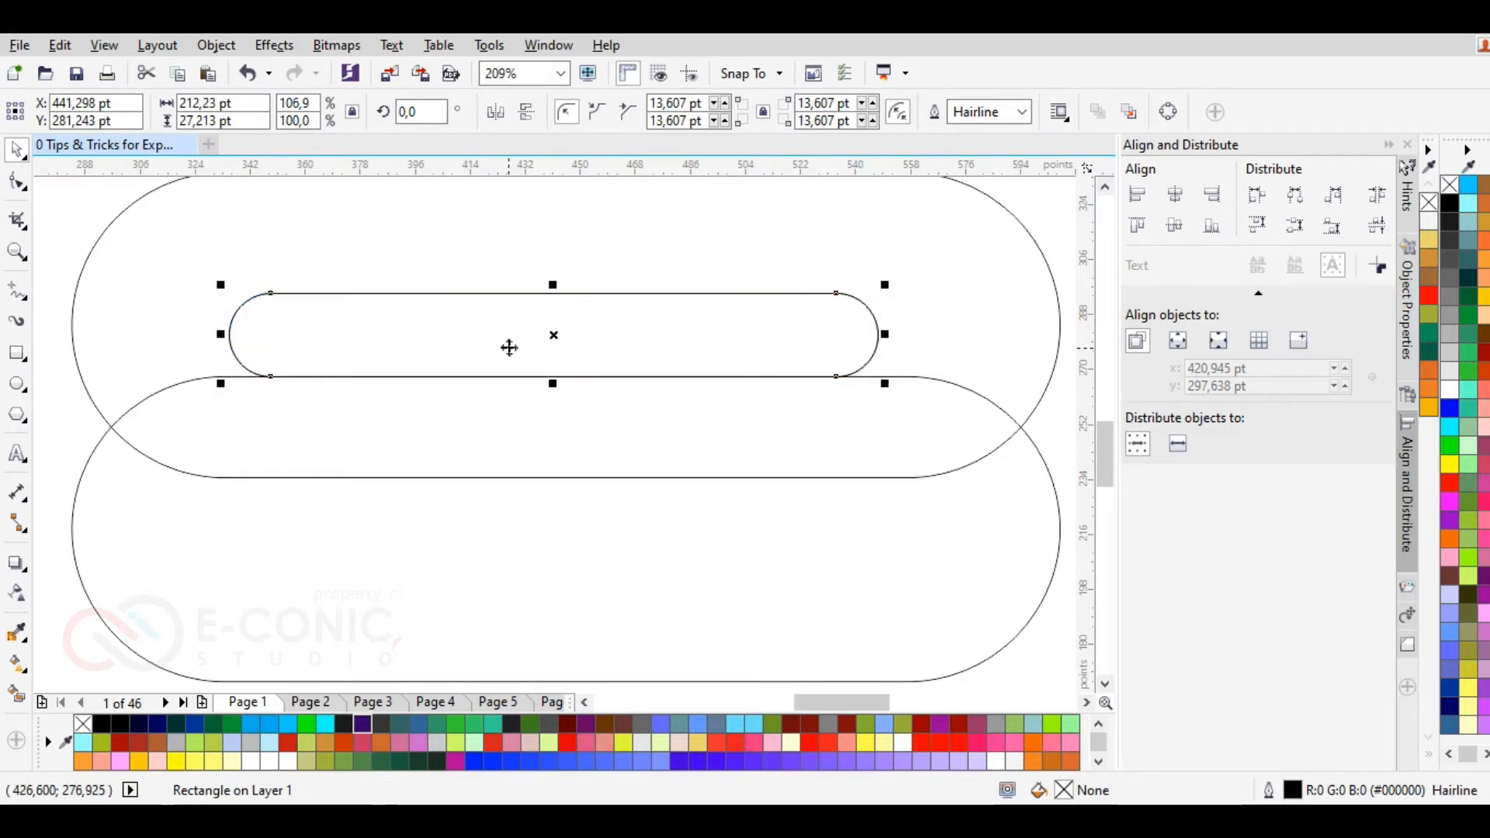
Step: Copy the inner rounded bar straight down so the copy's top edge meets the bottom edge of the upper large shape
click(552, 298)
drag(551, 297, 523, 477)
scroll(523, 477, down, 2)
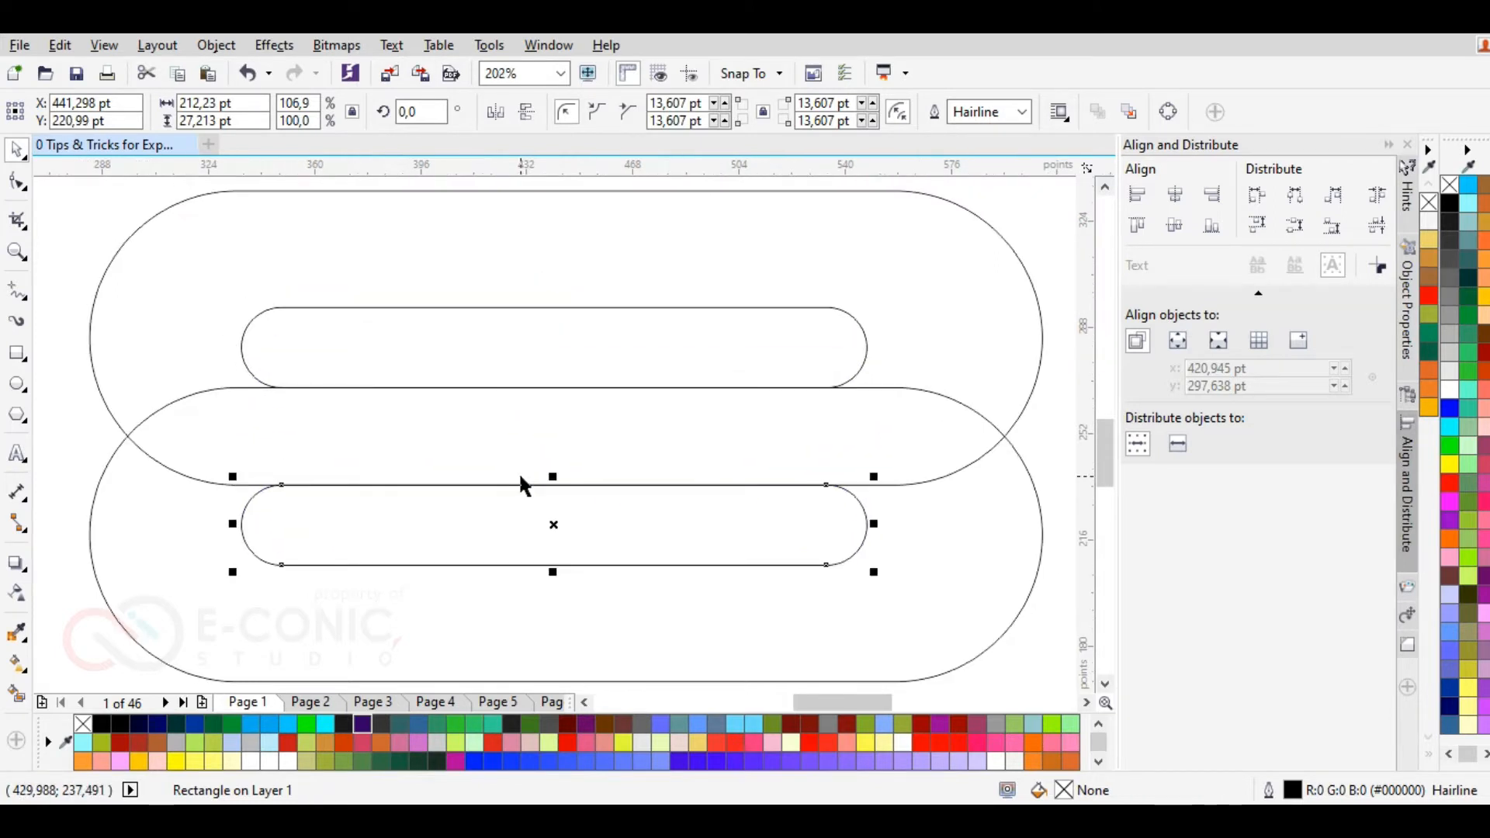
click(522, 476)
click(66, 346)
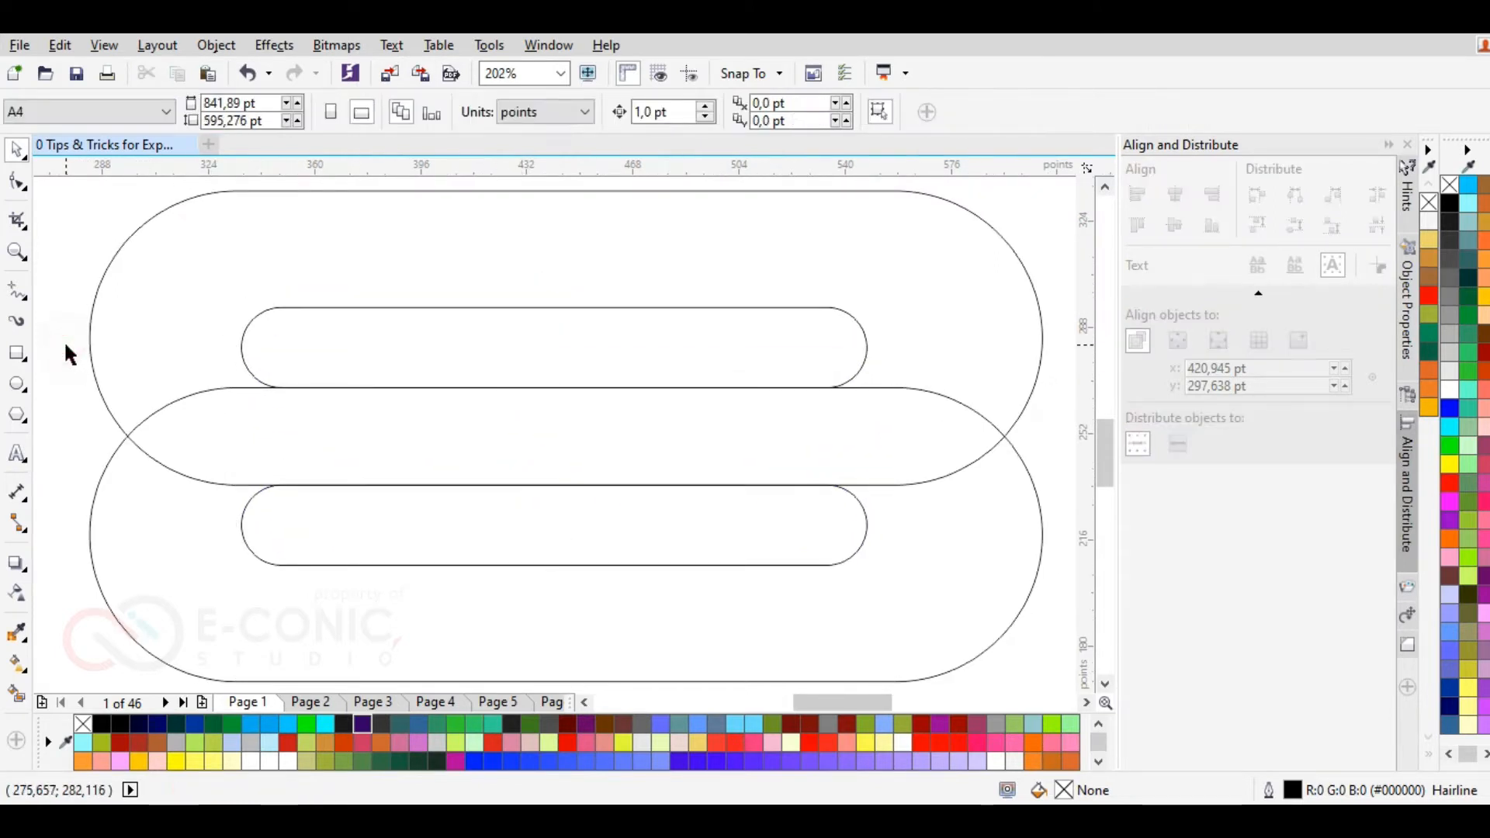
Step: Stretch both inner rounded bars leftward together to about 226 pt wide
click(259, 489)
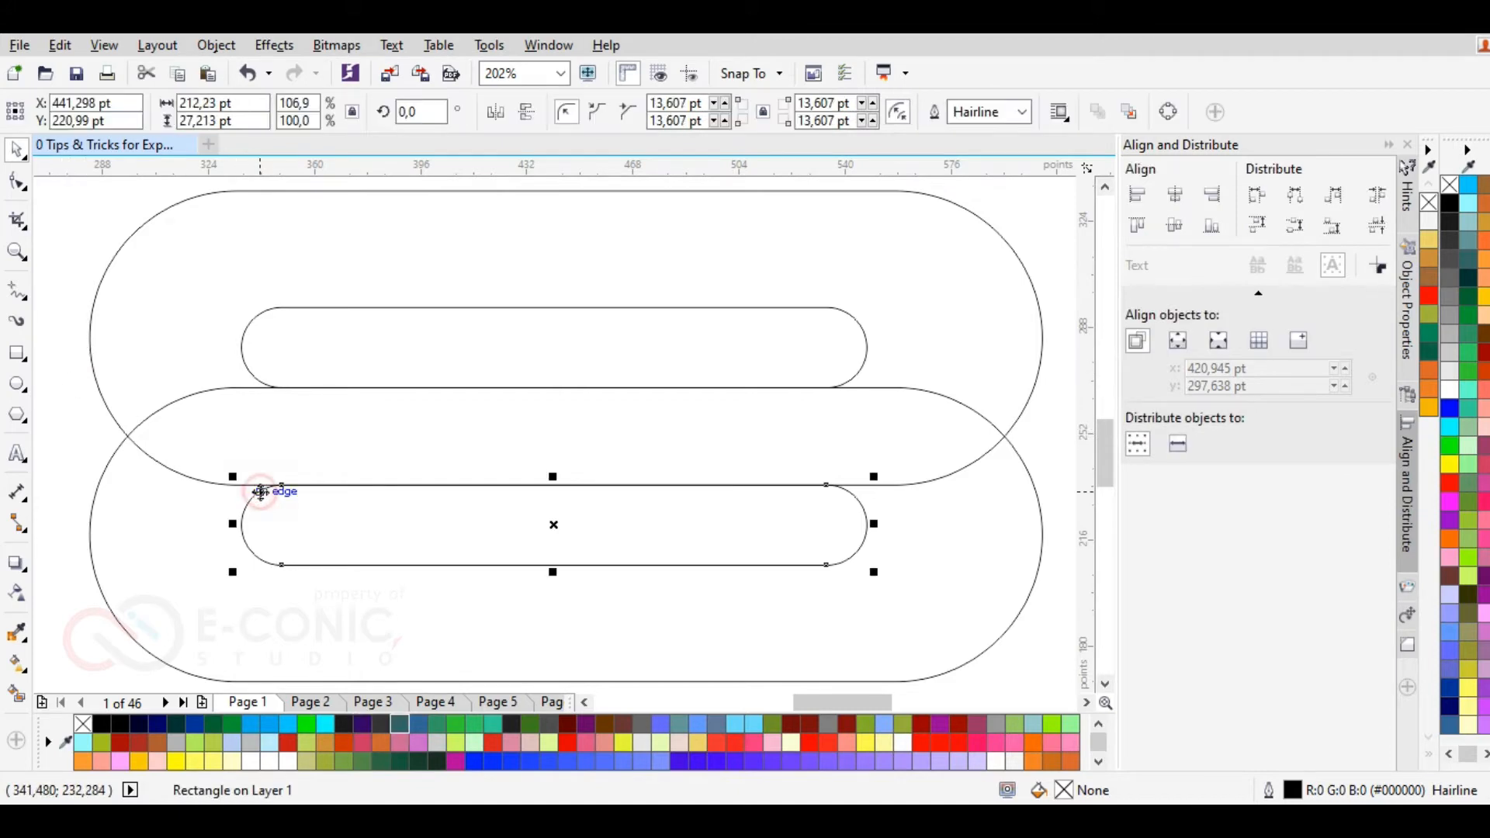
shift+click(271, 376)
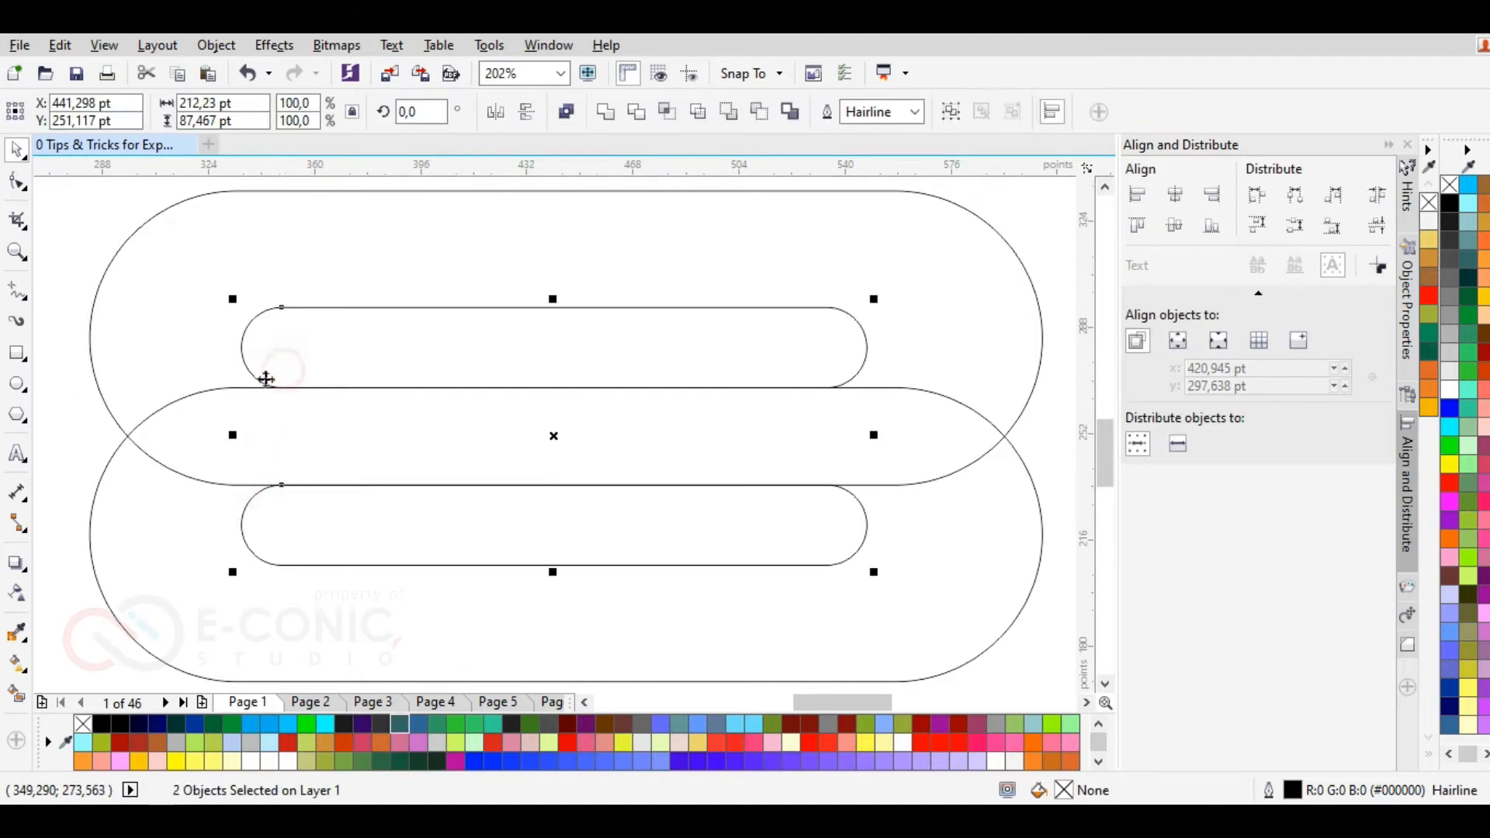
drag(233, 433, 192, 435)
click(58, 245)
Step: Copy the upper inner bar on top of itself, shrink the copy to about 131 by 13.6 pt and shift it slightly left
click(313, 314)
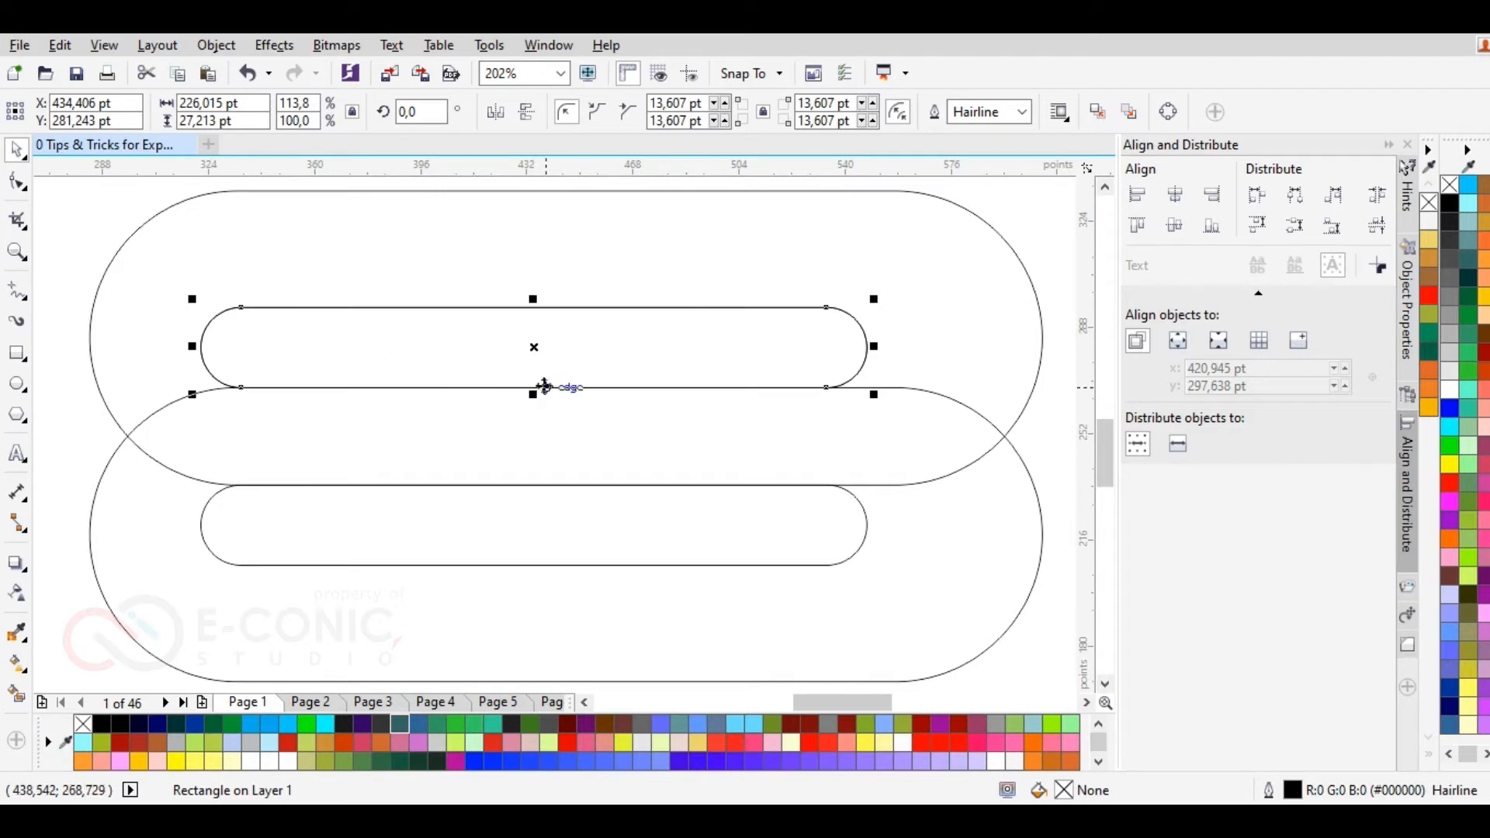
drag(534, 386, 589, 306)
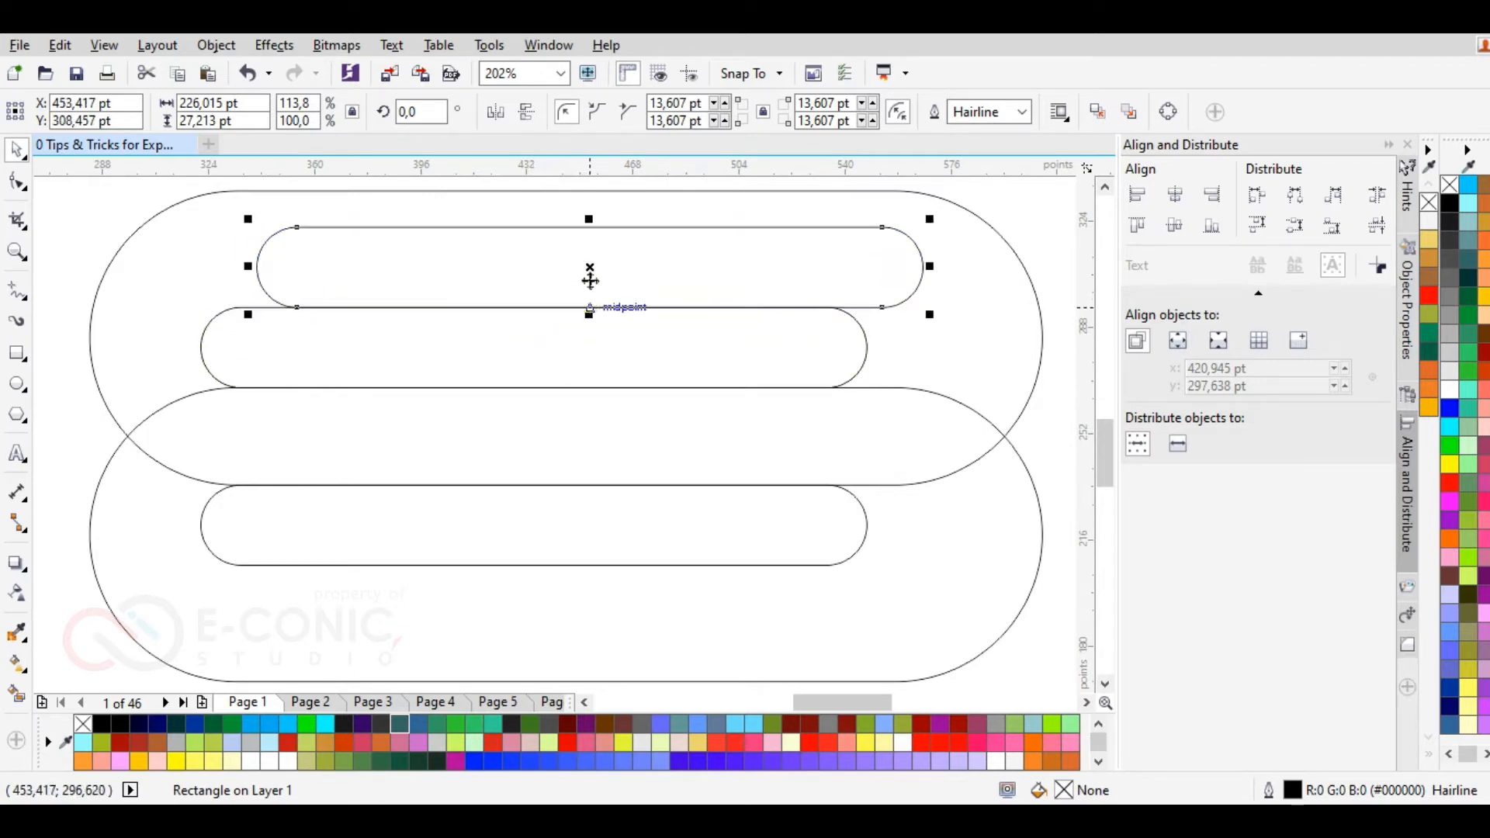
drag(589, 219, 602, 253)
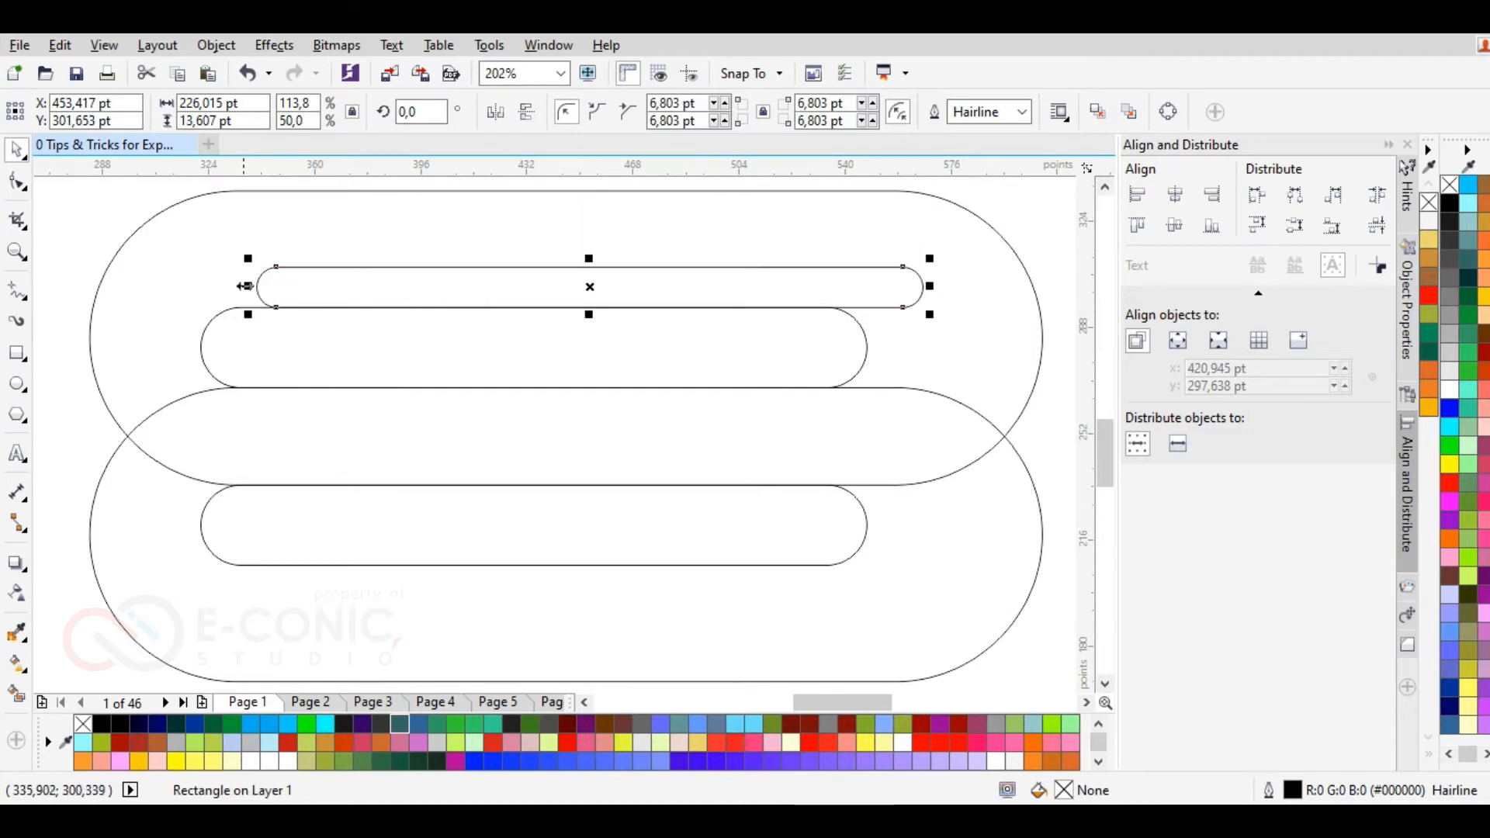
drag(248, 286, 537, 288)
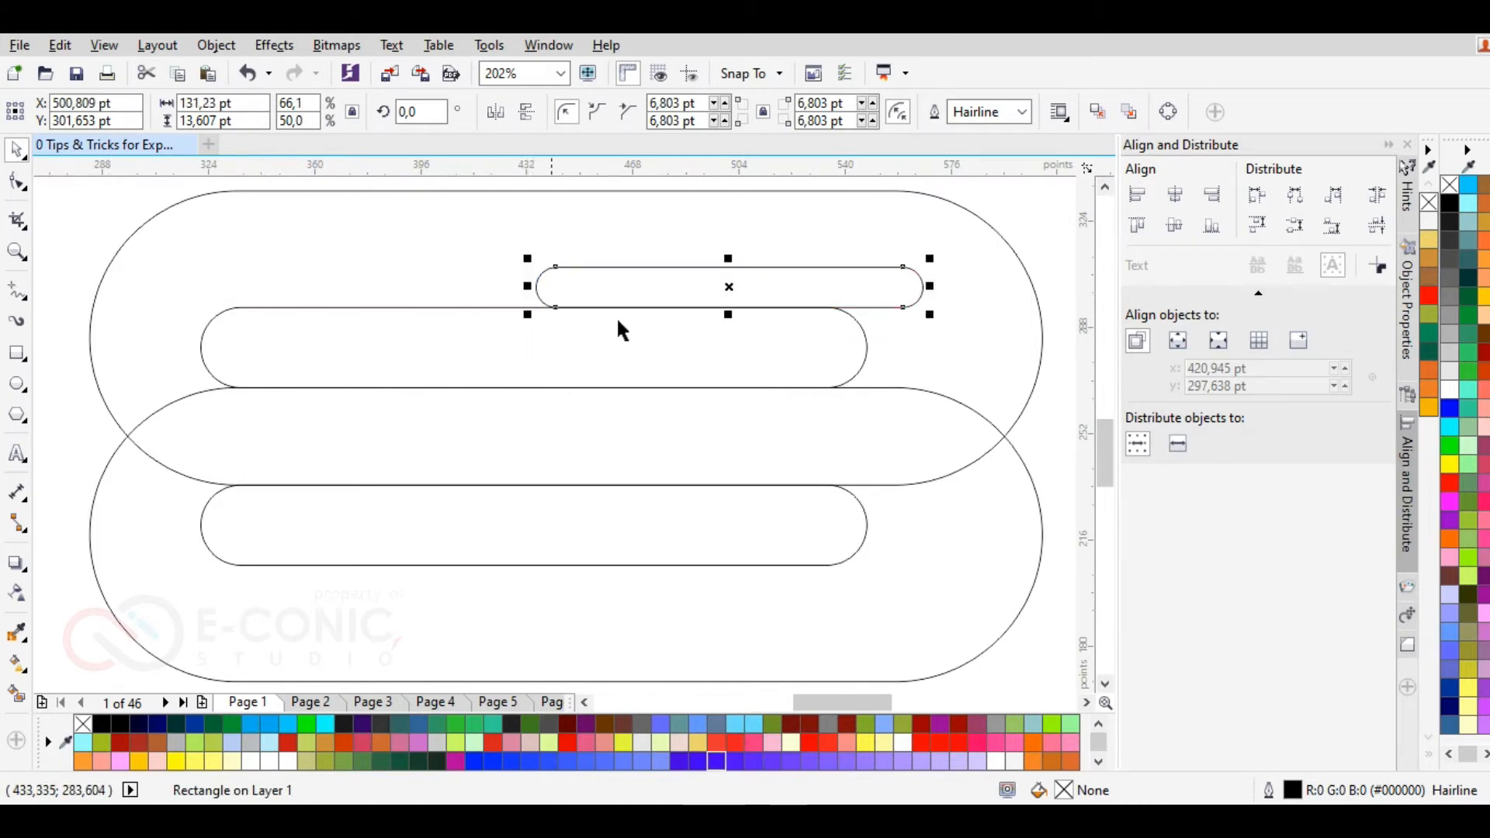
drag(768, 287, 706, 302)
click(709, 305)
click(685, 286)
key(ctrl+v)
key(ctrl+z)
click(633, 360)
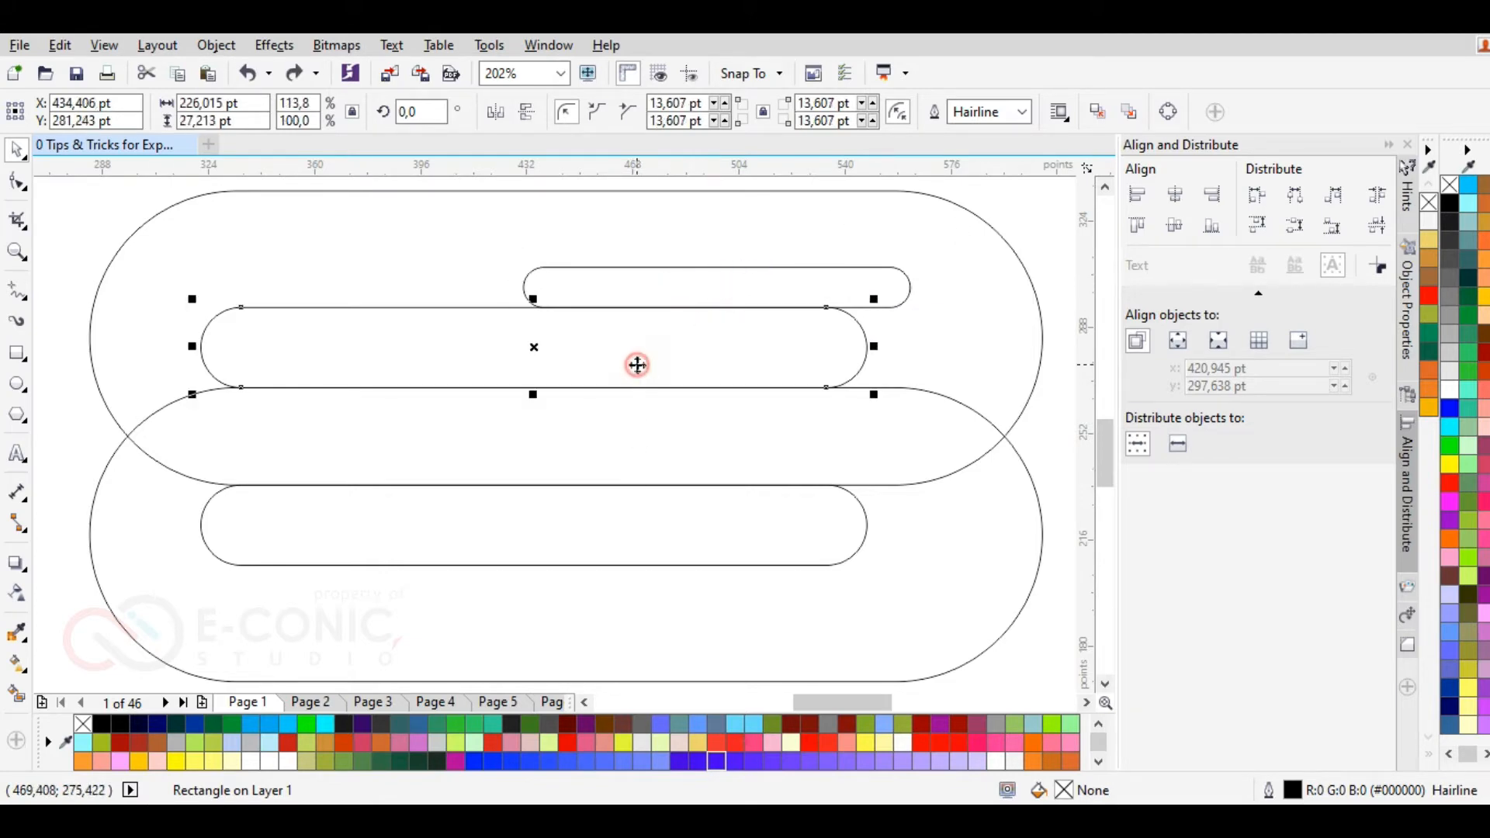
Step: Copy the thin rounded bar and place the copy directly above it, offset about 22 pt to the left
click(663, 287)
key(ctrl+c)
key(ctrl+v)
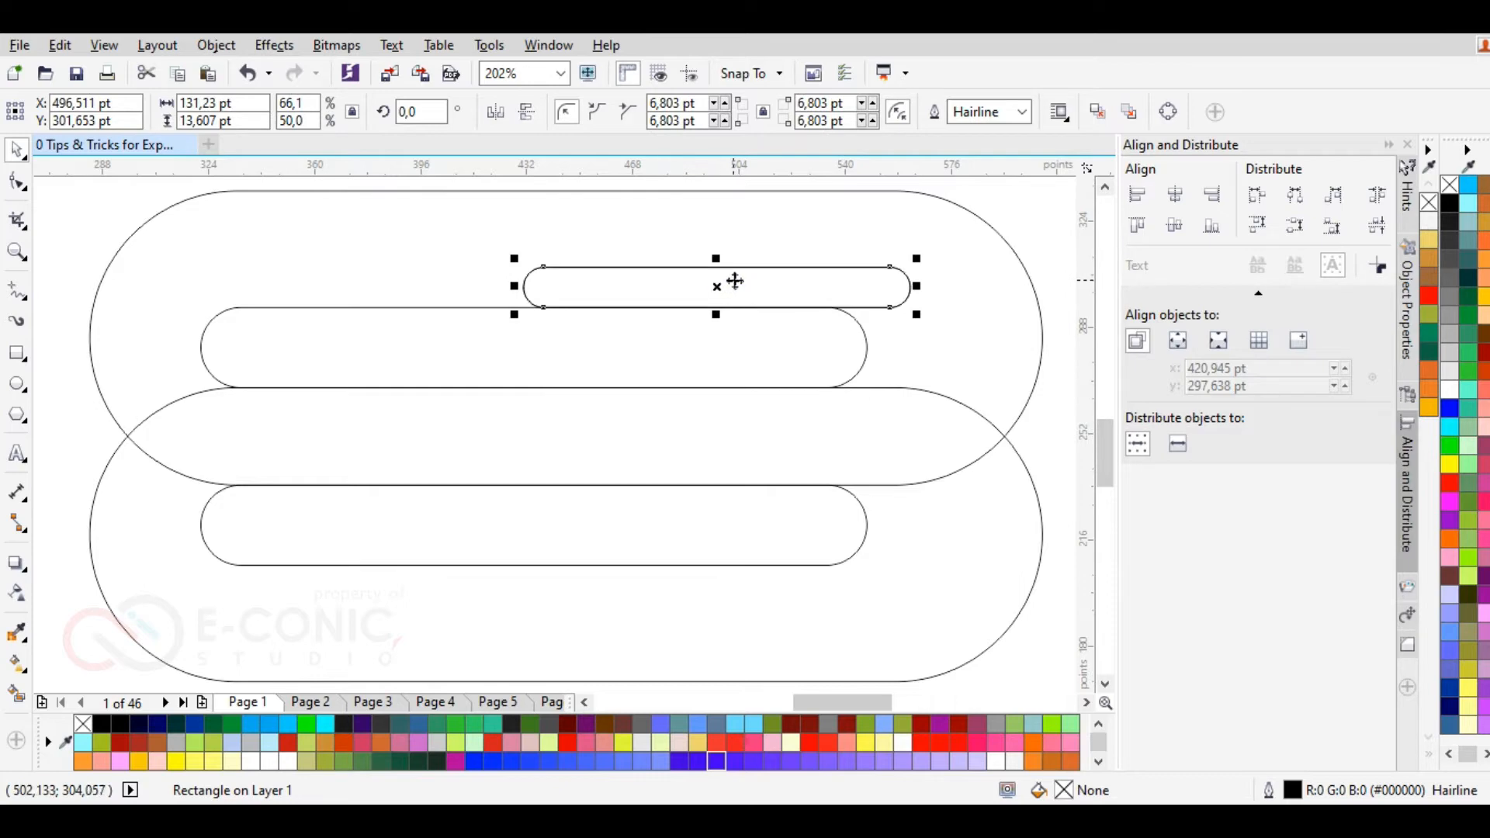
drag(722, 306, 639, 269)
Step: Scale the two thin rounded bars down together to about 109 by 11.3 pt each
shift+click(716, 278)
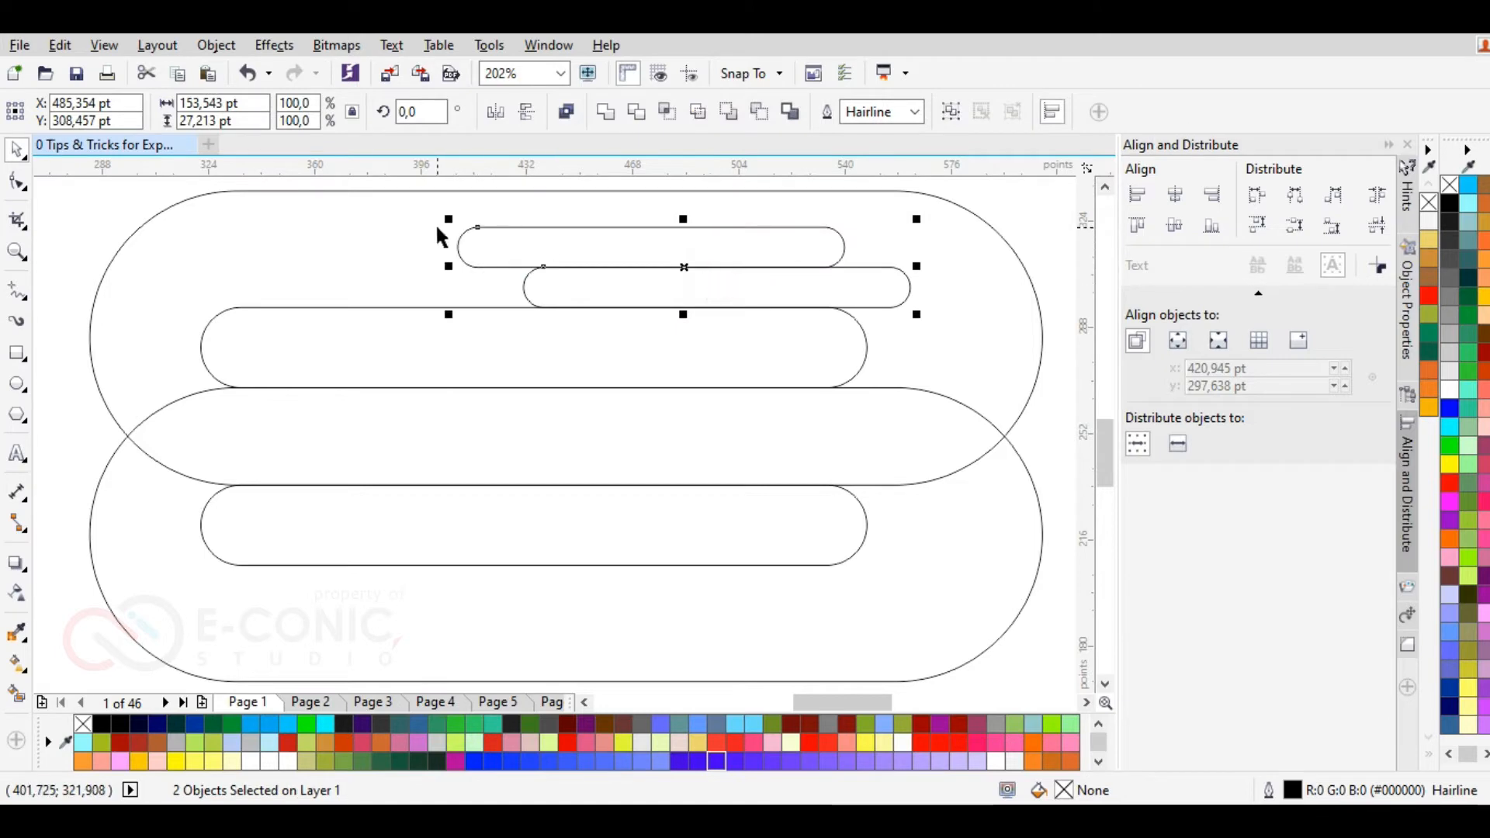
drag(448, 221, 527, 232)
click(474, 208)
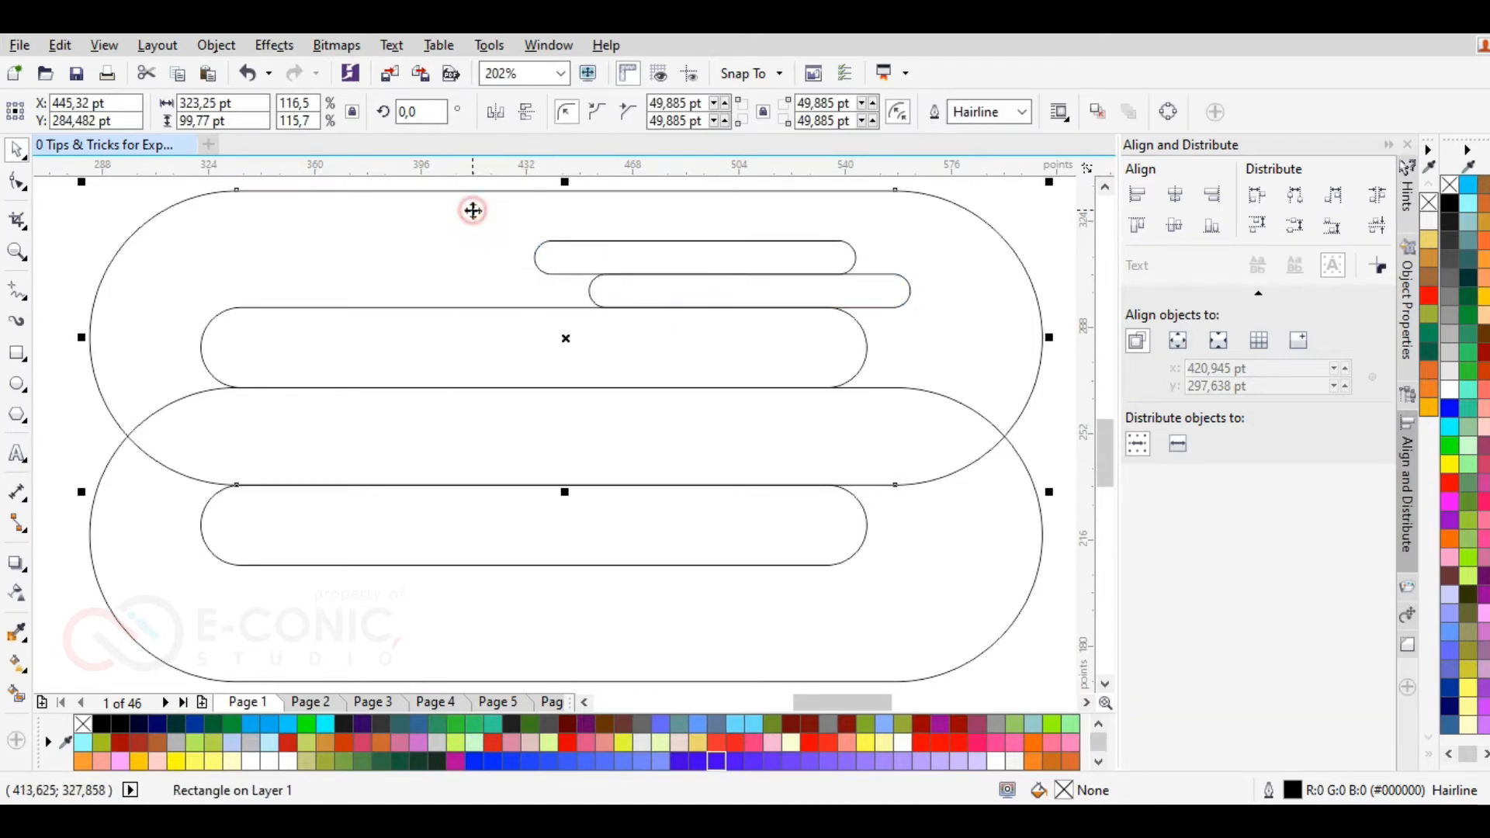
Step: Copy the upper thin bar and set the copy on its top edge, offset about 30 pt to the right
click(636, 250)
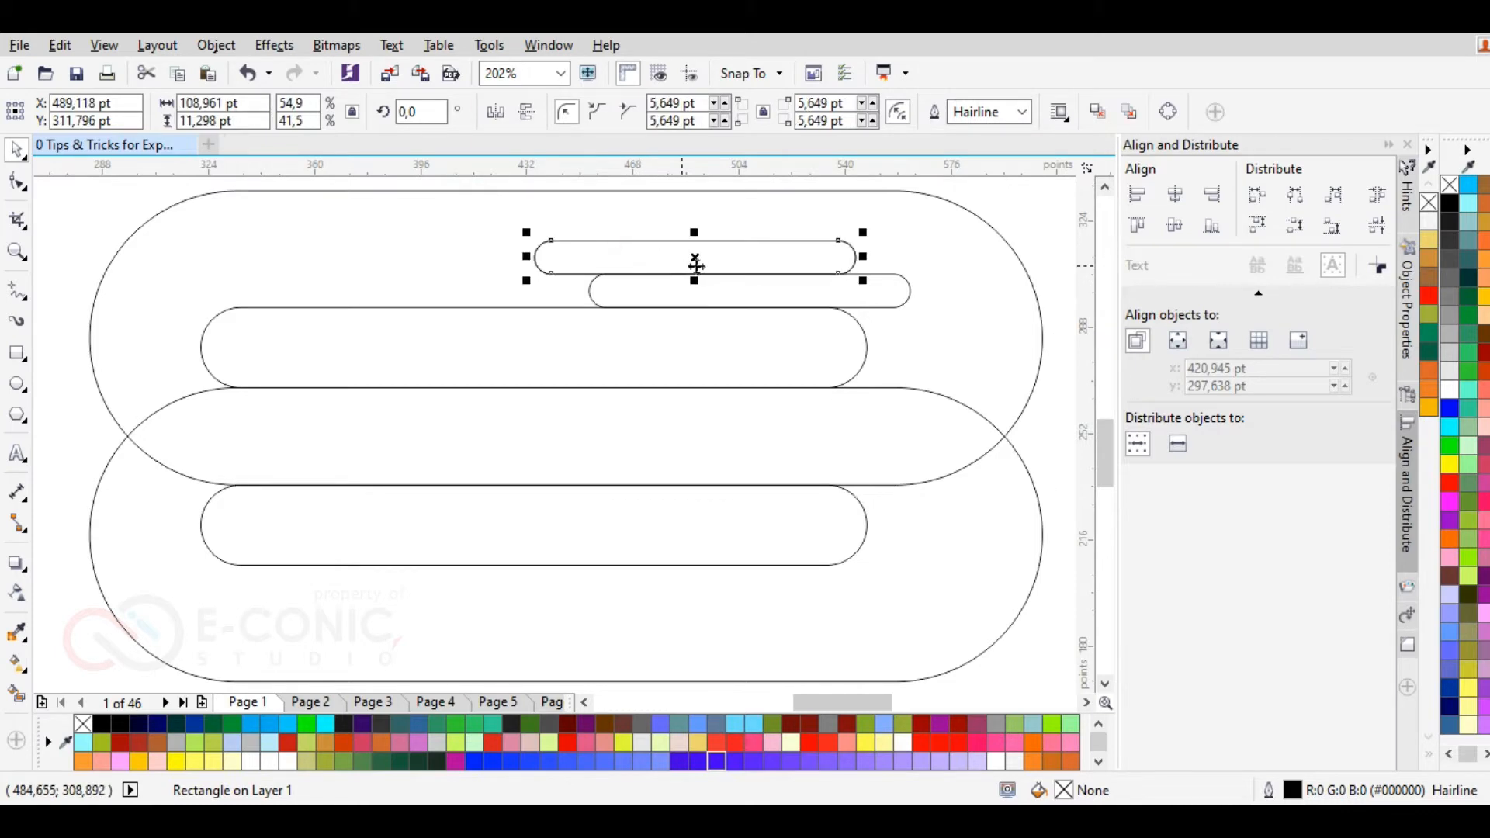
drag(583, 286, 680, 228)
right_click(680, 229)
click(680, 224)
drag(837, 221, 802, 240)
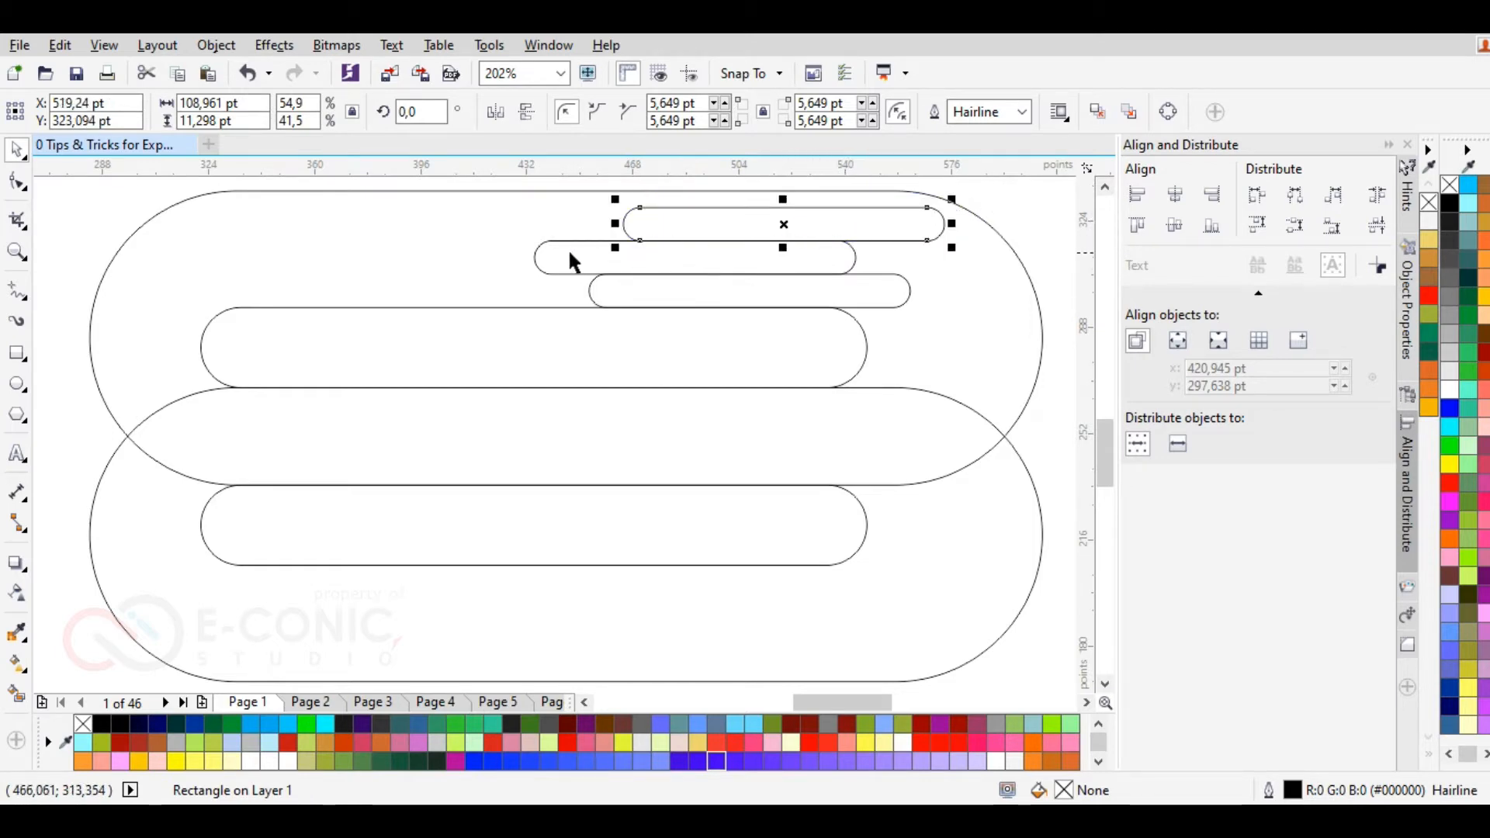
drag(672, 224, 672, 225)
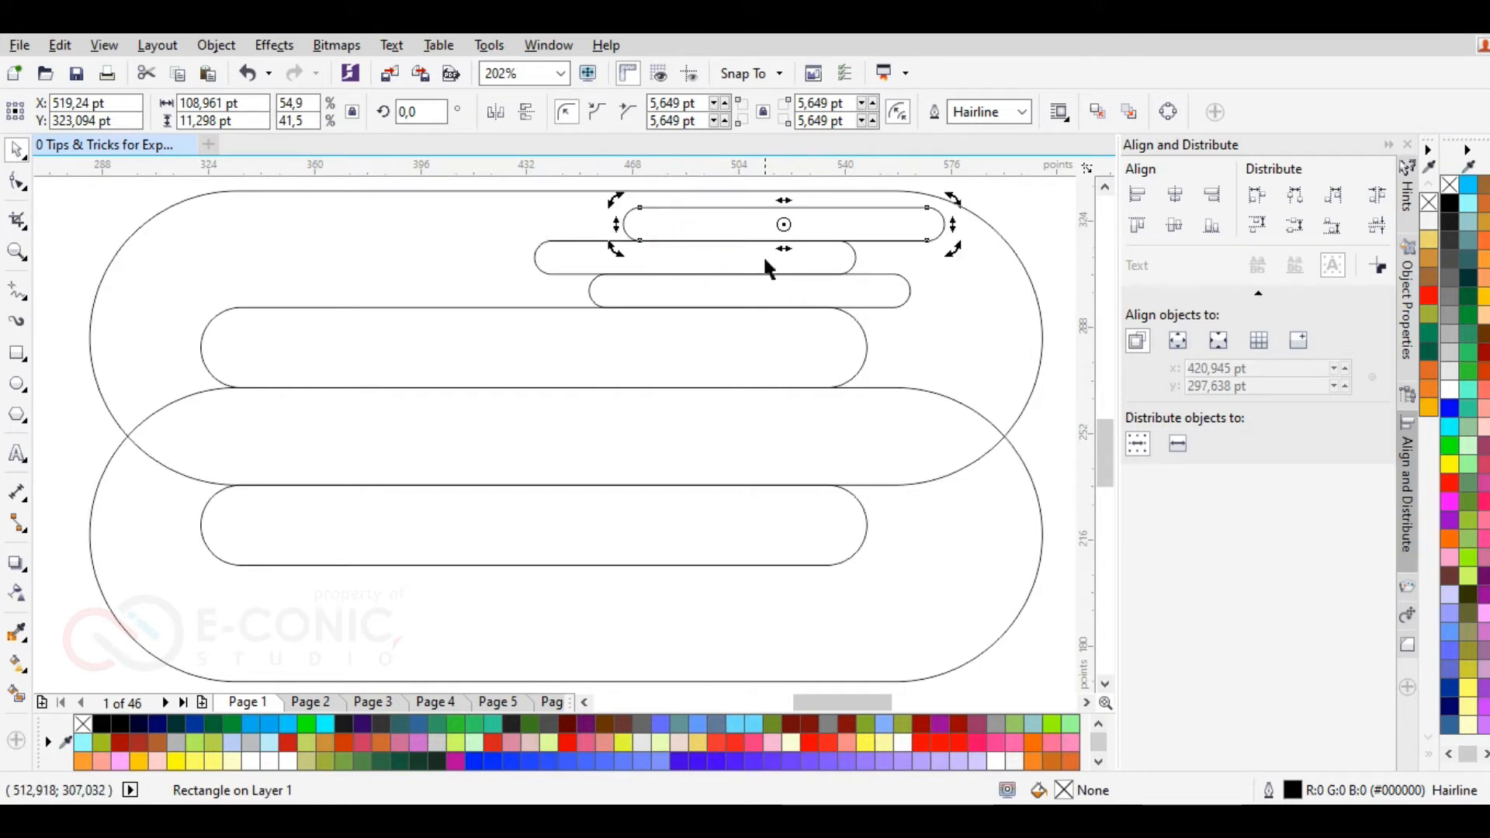
Step: Duplicate the topmost thin bar and slide the new copy left so it rests on the bar below, across the large shape's top edge
drag(1094, 456, 1103, 417)
key(ctrl+d)
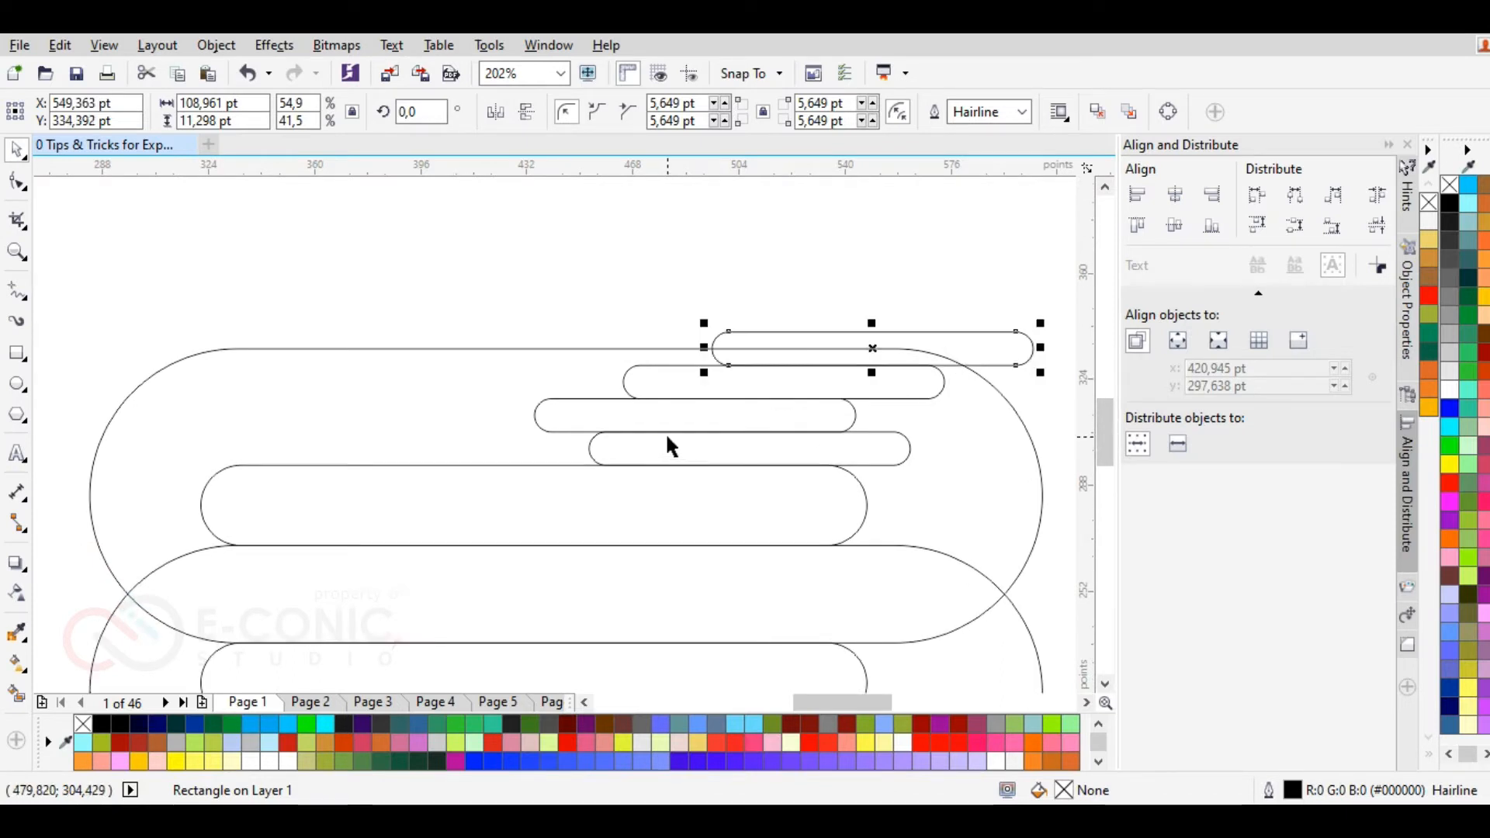
drag(969, 342, 783, 361)
Step: Create a short mirrored copy of the second thin bar from the top, about 26.8 pt wide, beside its left end
click(537, 421)
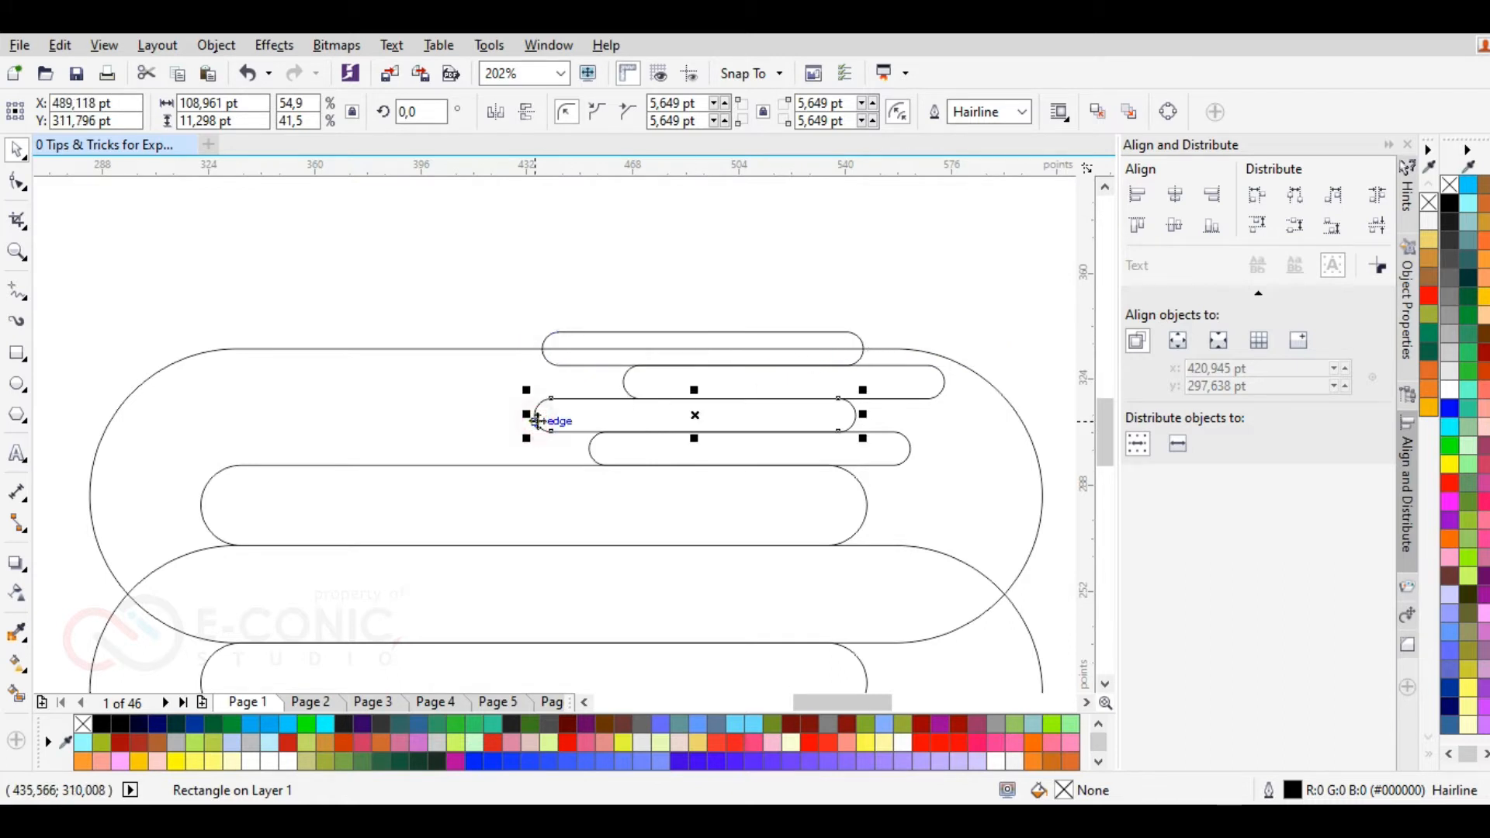
click(526, 415)
click(638, 405)
click(653, 387)
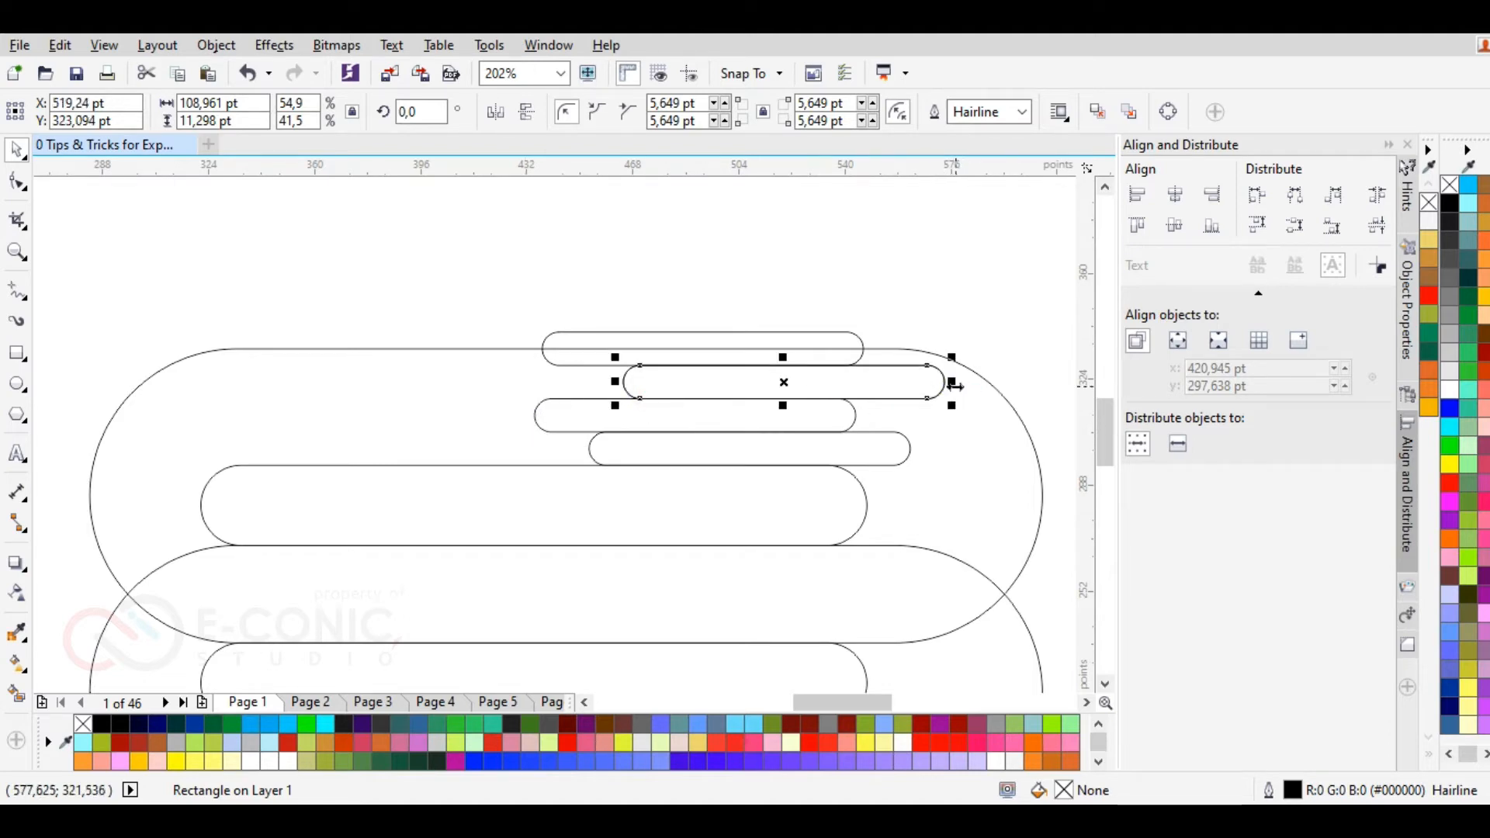
drag(950, 382, 514, 383)
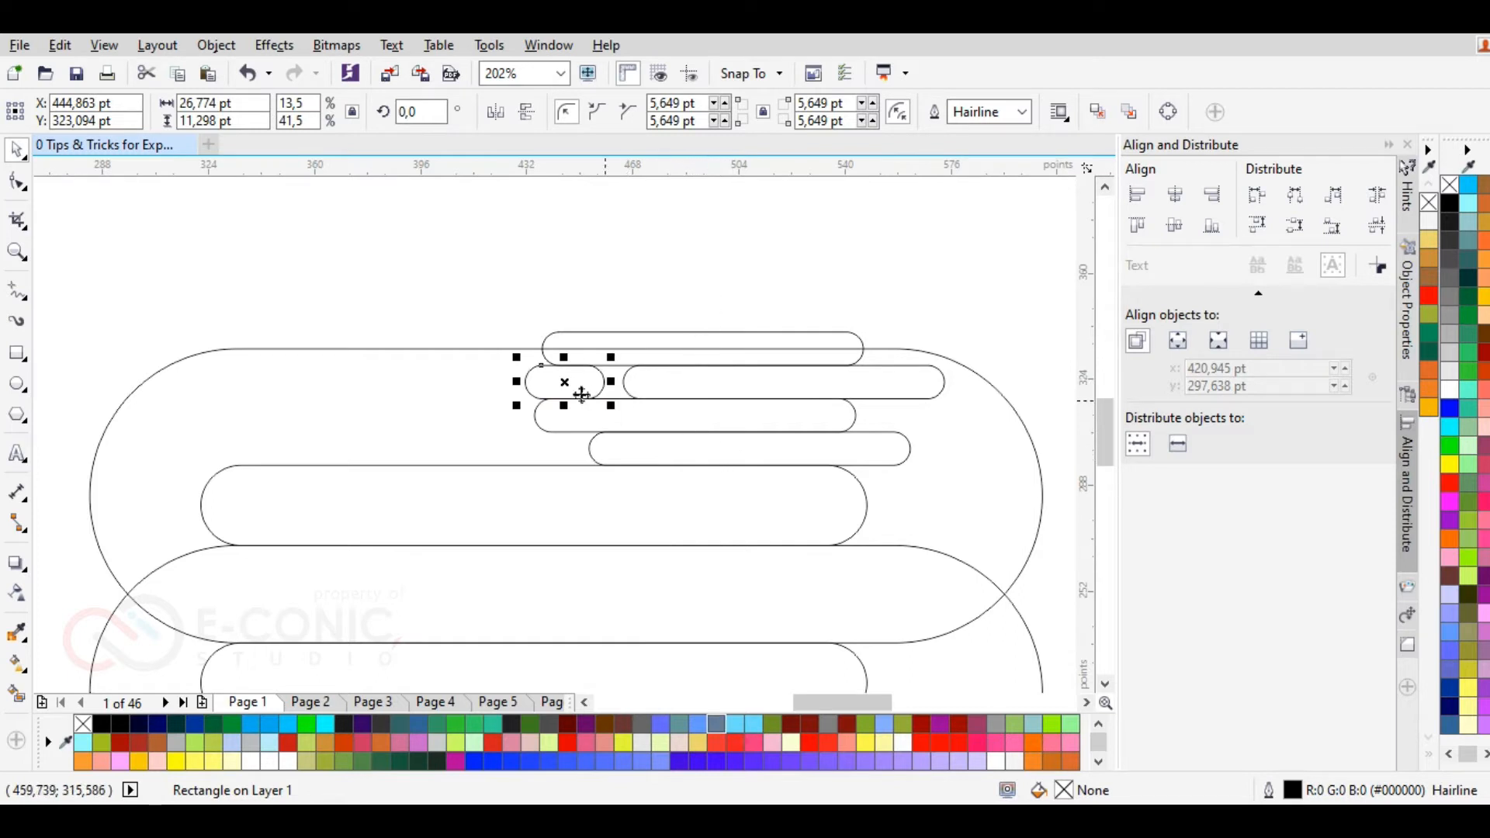
Step: Move the short bar and the long bar beside it about 9 pt to the right together
shift+click(686, 384)
drag(854, 382, 903, 382)
click(642, 289)
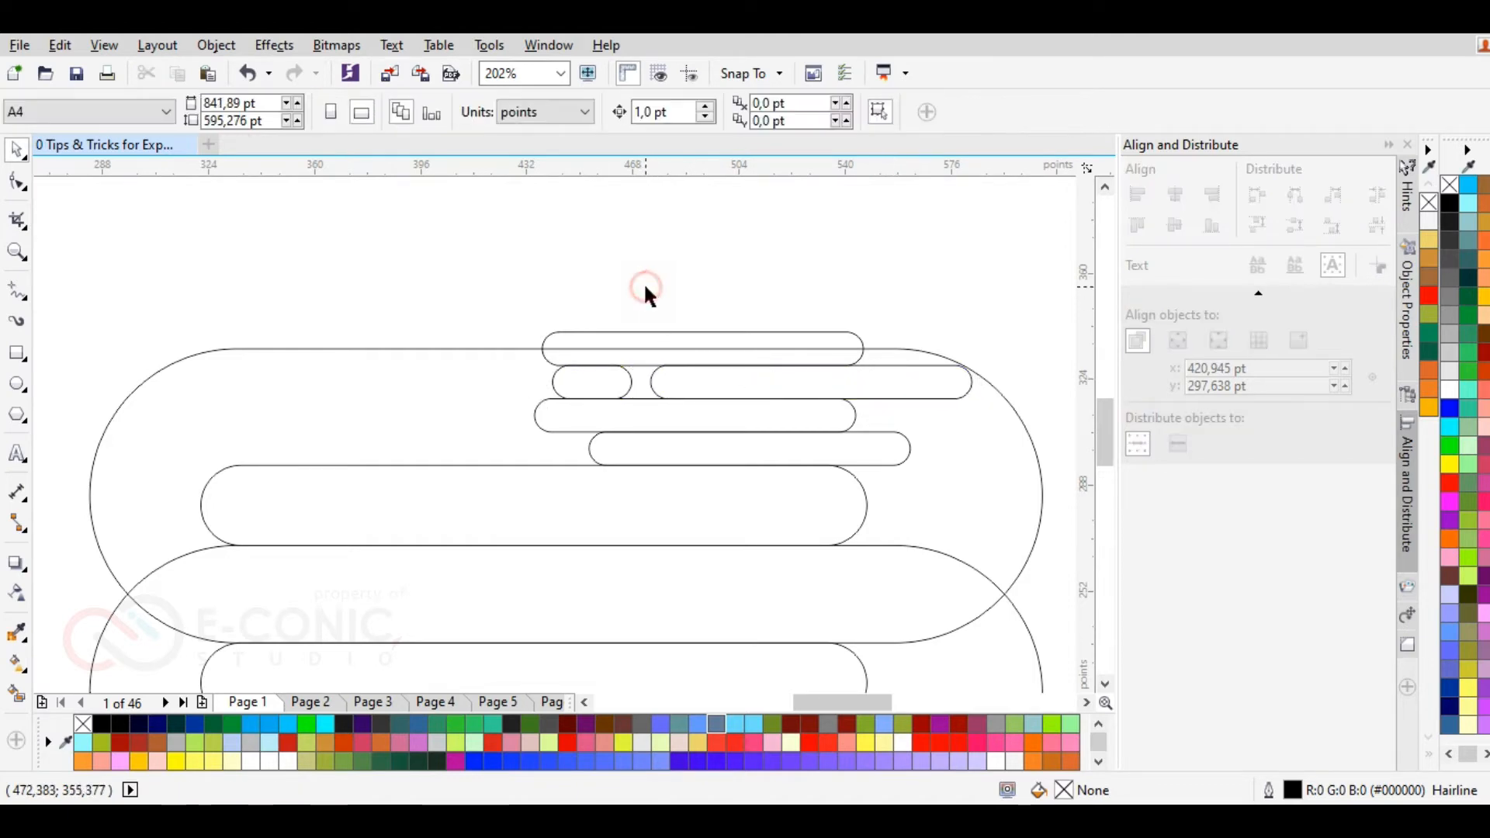
Step: Nudge the topmost thin bar about 3 pt right and place a copy directly above it, offset about 15 pt to the right
click(660, 333)
drag(660, 336, 669, 336)
click(686, 291)
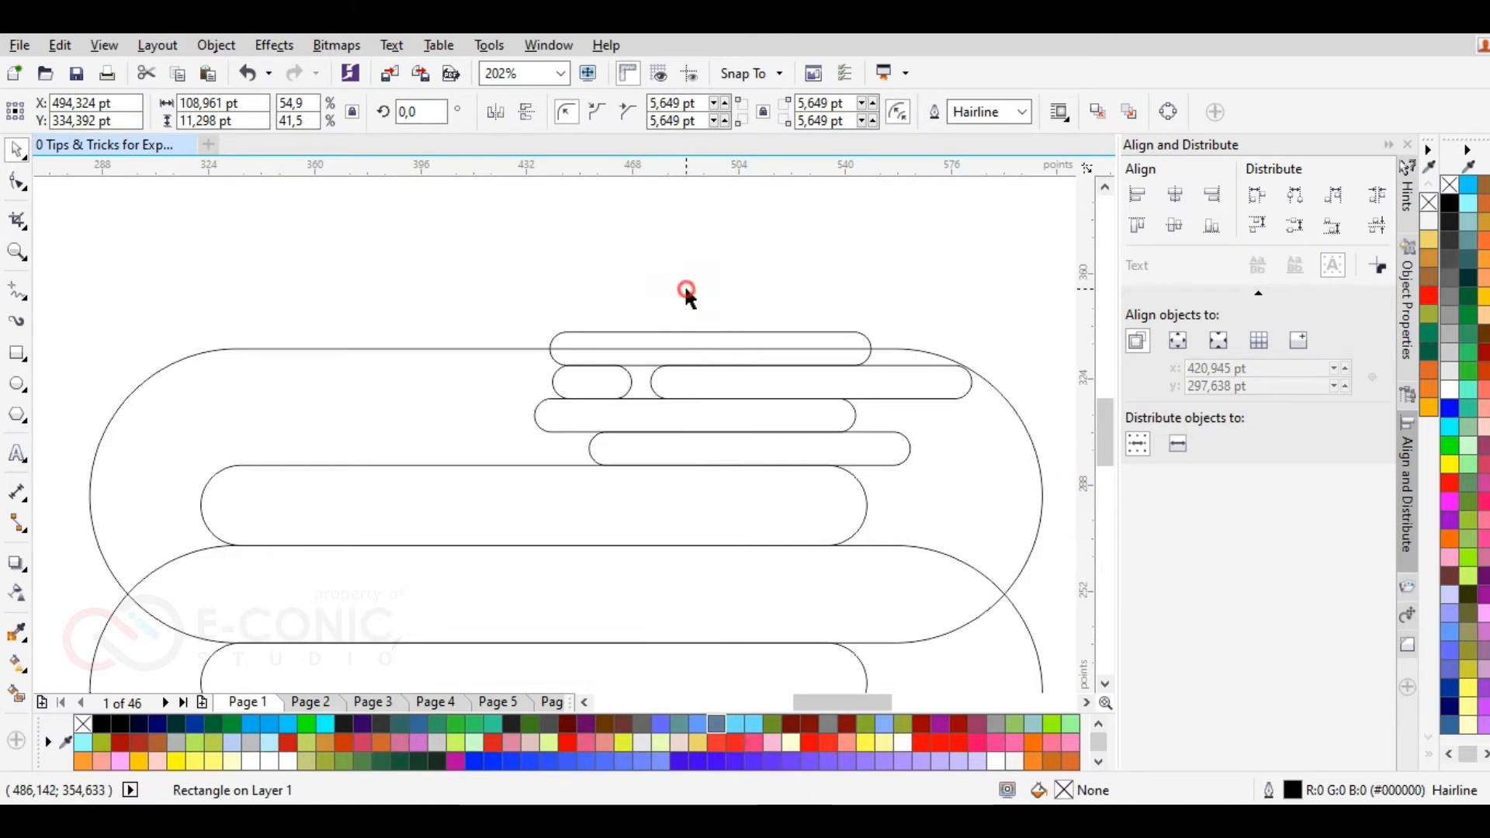
click(695, 332)
drag(695, 332, 760, 328)
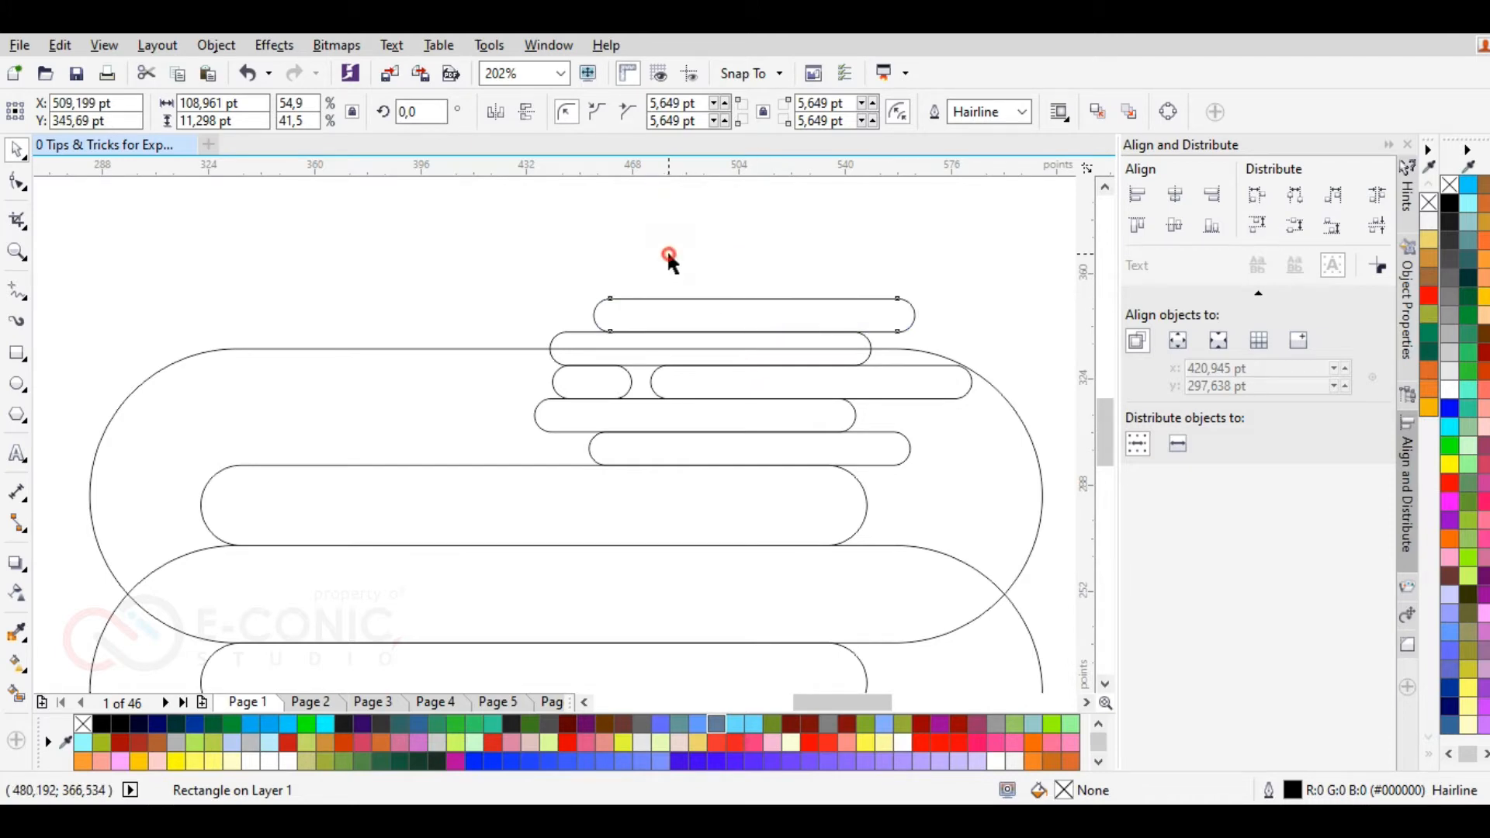
Step: Shift the second thin bar from the top about 21 pt left and the topmost bar about 13 pt left
click(668, 249)
click(680, 327)
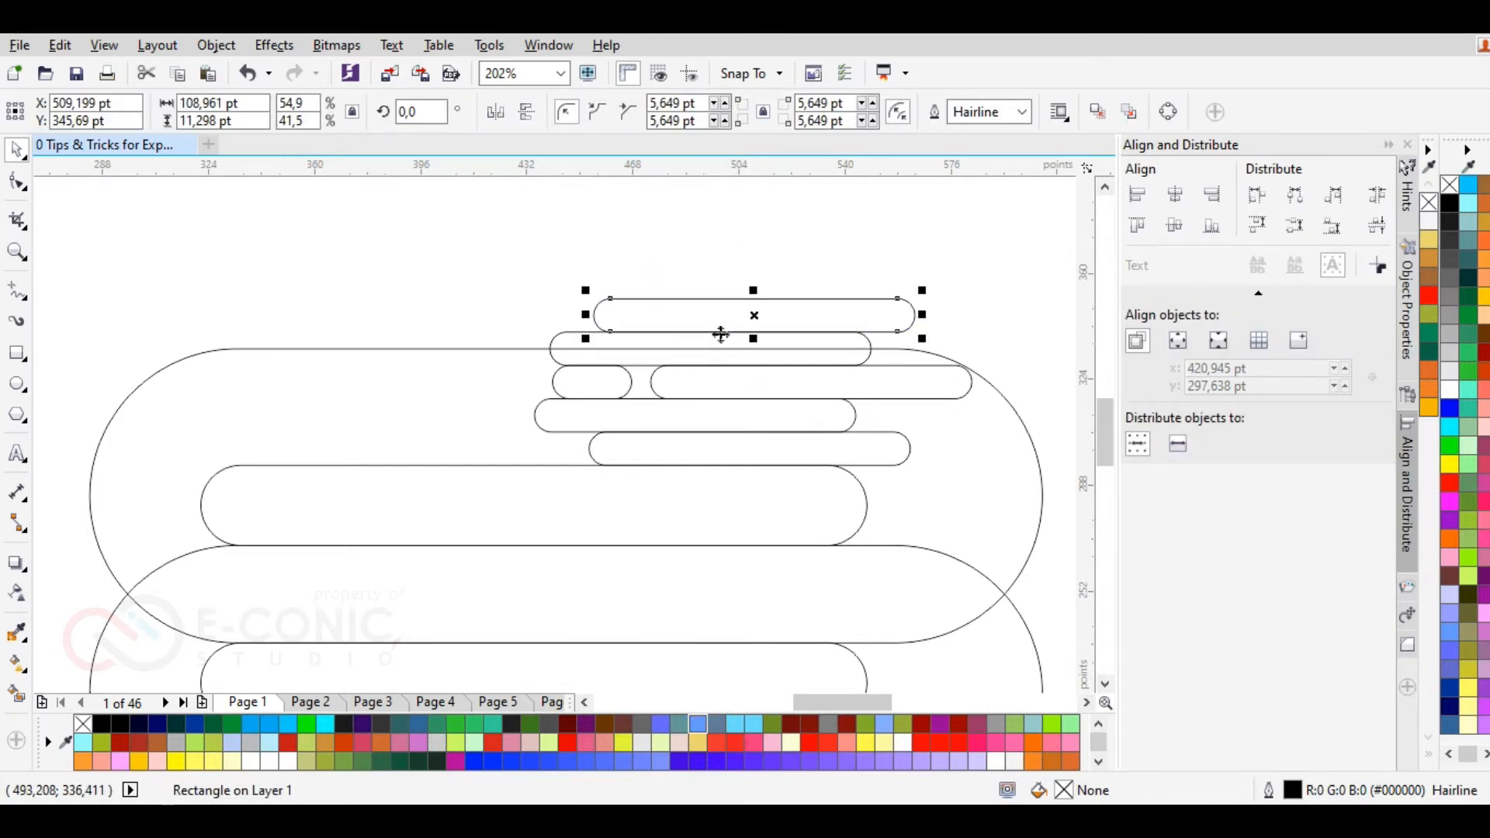
click(557, 334)
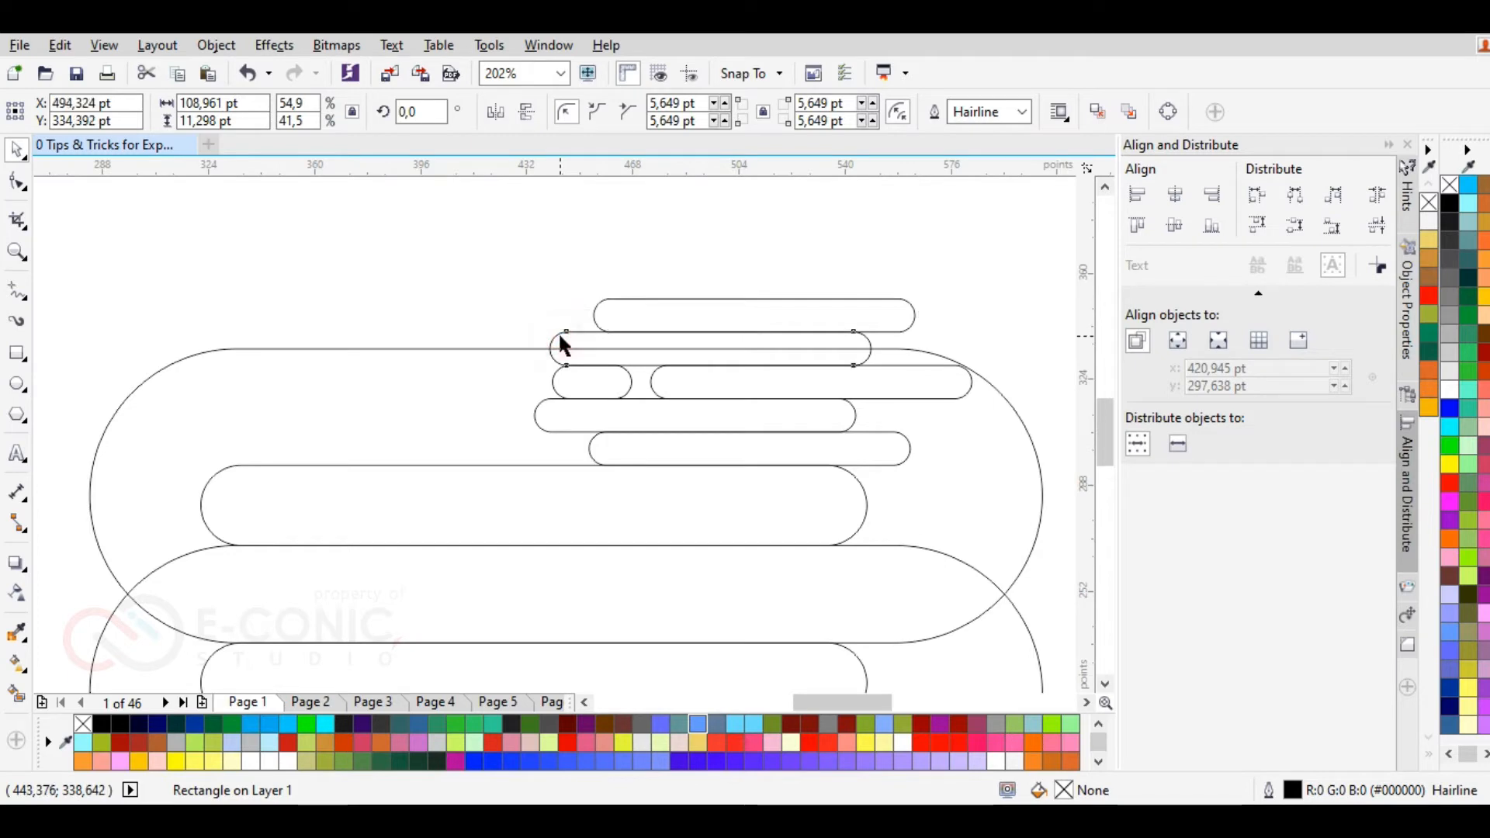
drag(560, 335, 497, 342)
click(769, 293)
click(774, 296)
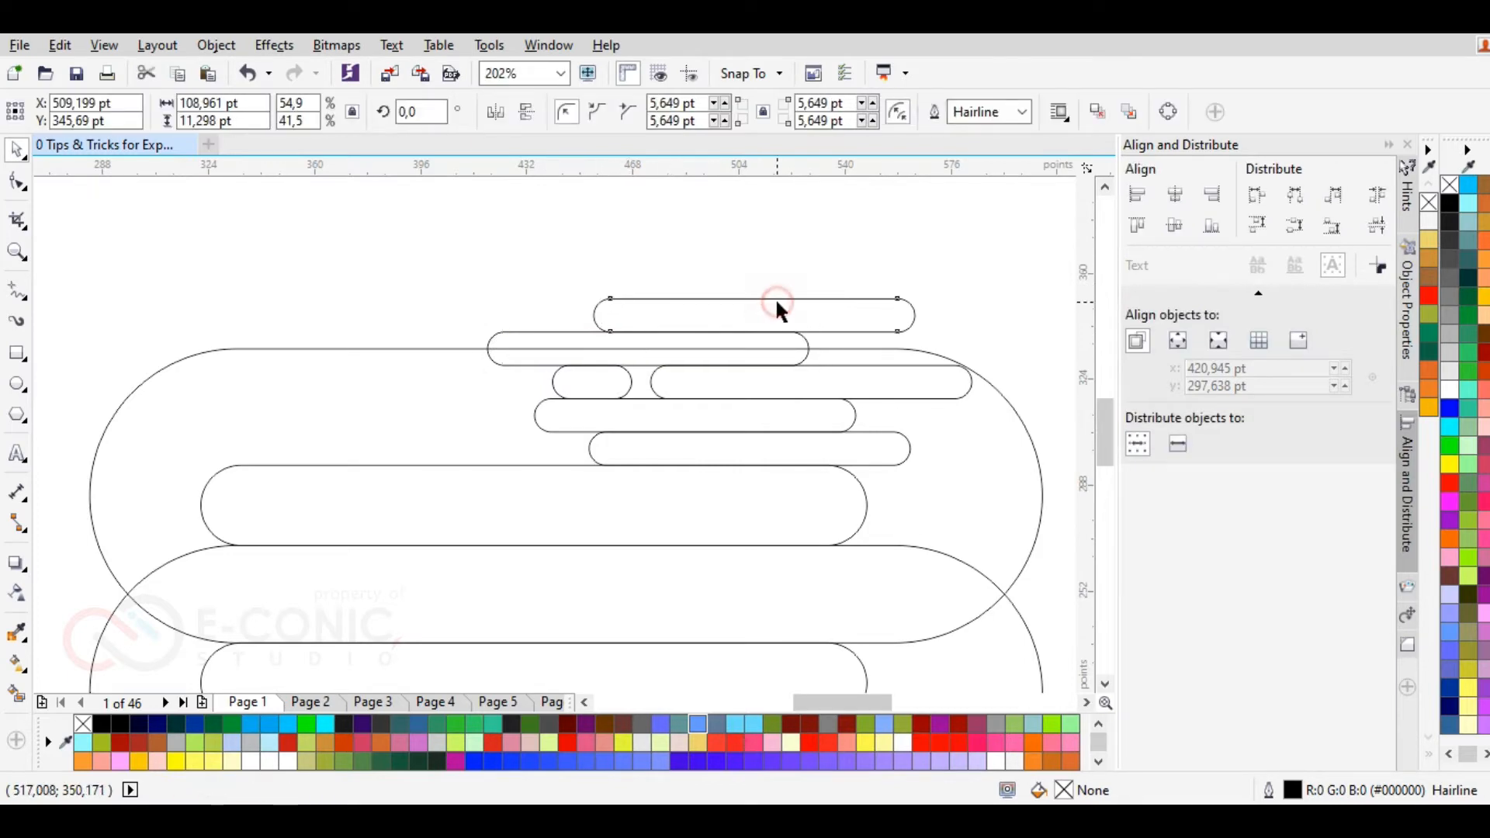
drag(775, 299, 715, 314)
click(664, 254)
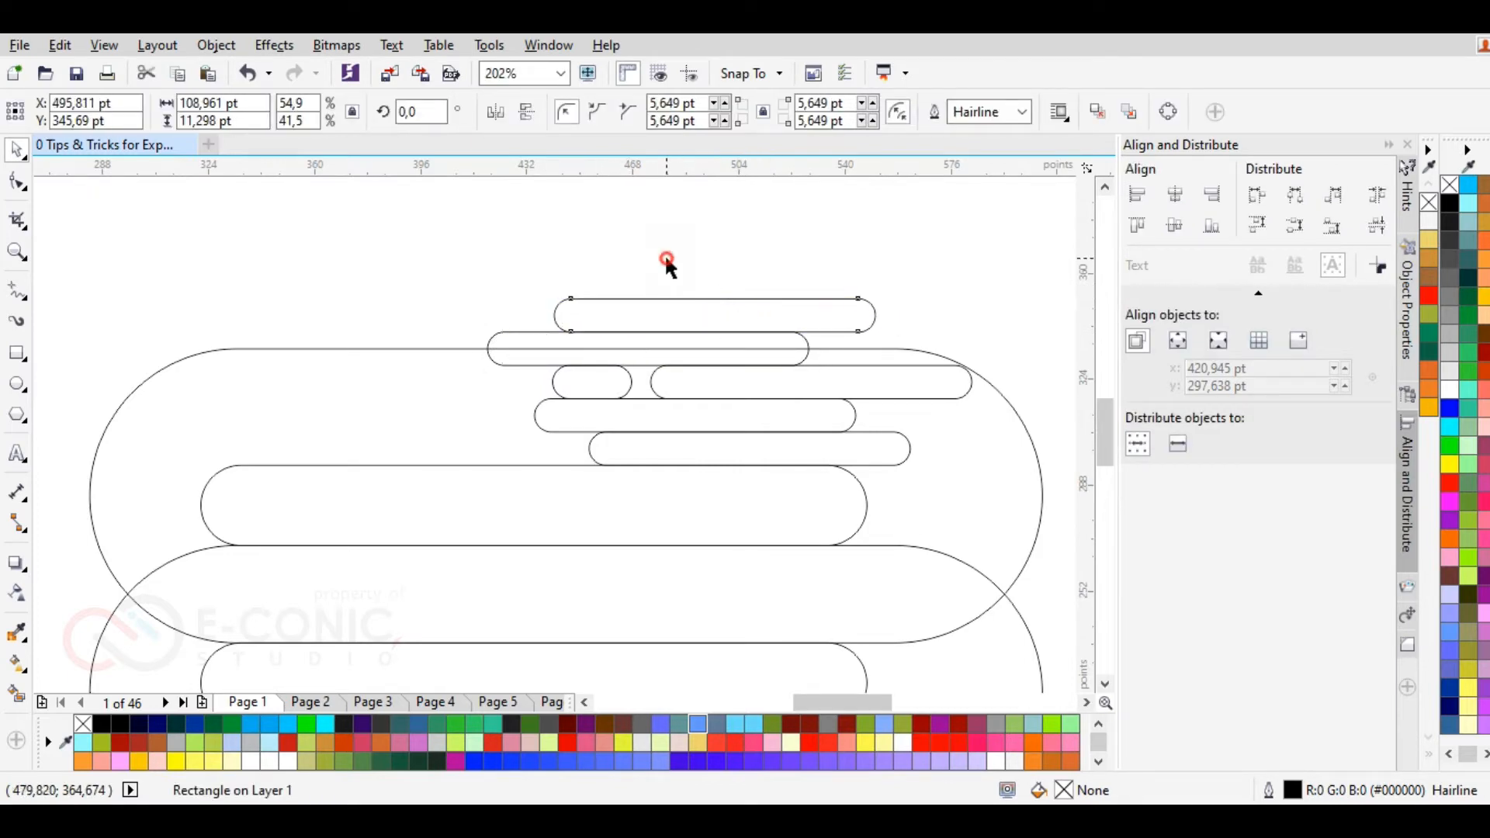
Step: Scale the six thin bars together to about 115 by 39.5 pt, fitting between the upper inner bar and the large outline's top edge
scroll(385, 244, down, 1)
scroll(388, 250, down, 6)
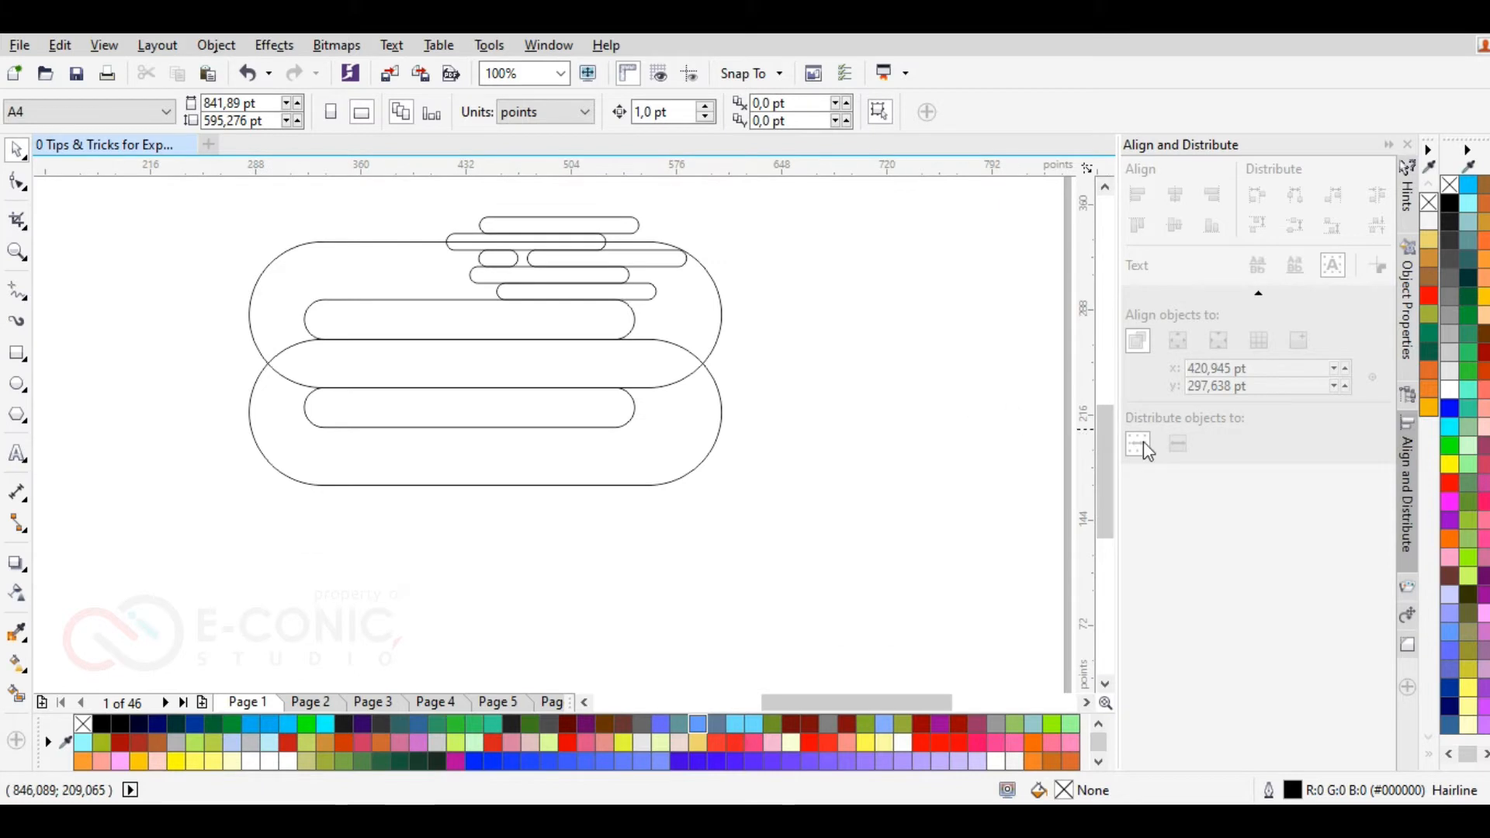
scroll(1105, 450, up, 3)
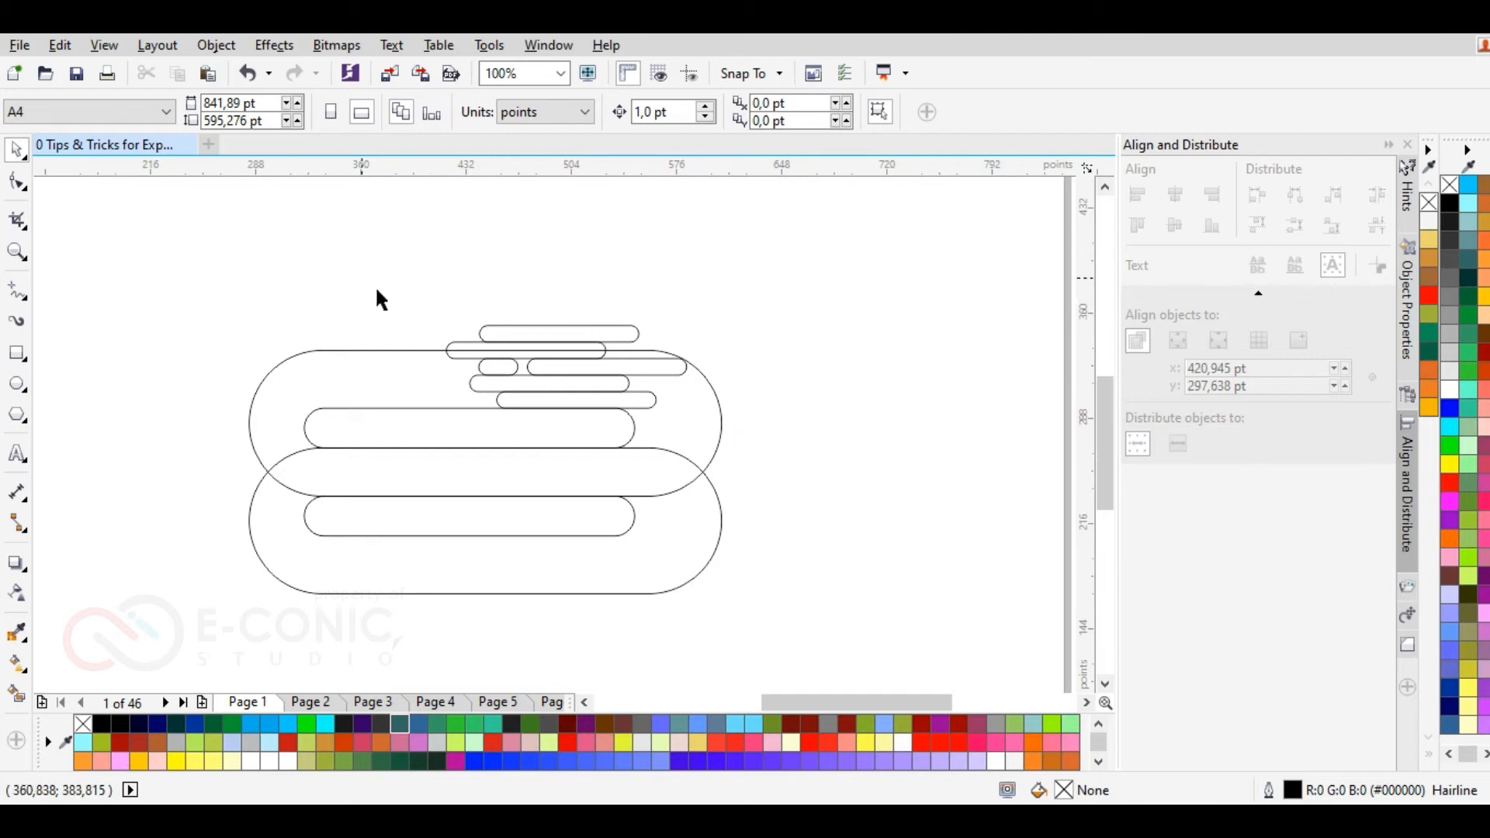
scroll(392, 314, up, 4)
drag(543, 370, 1012, 490)
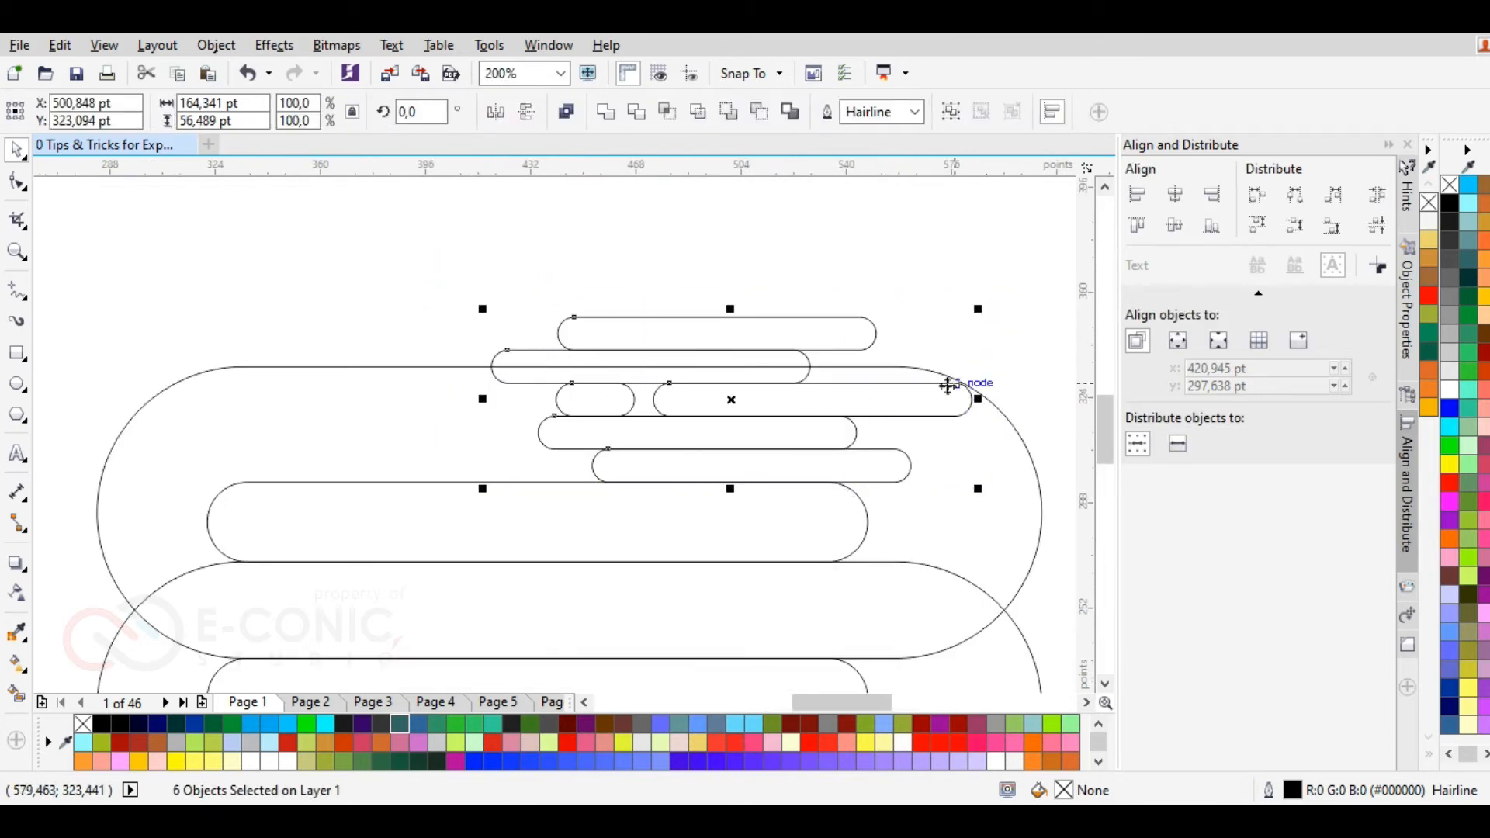
drag(978, 309, 898, 363)
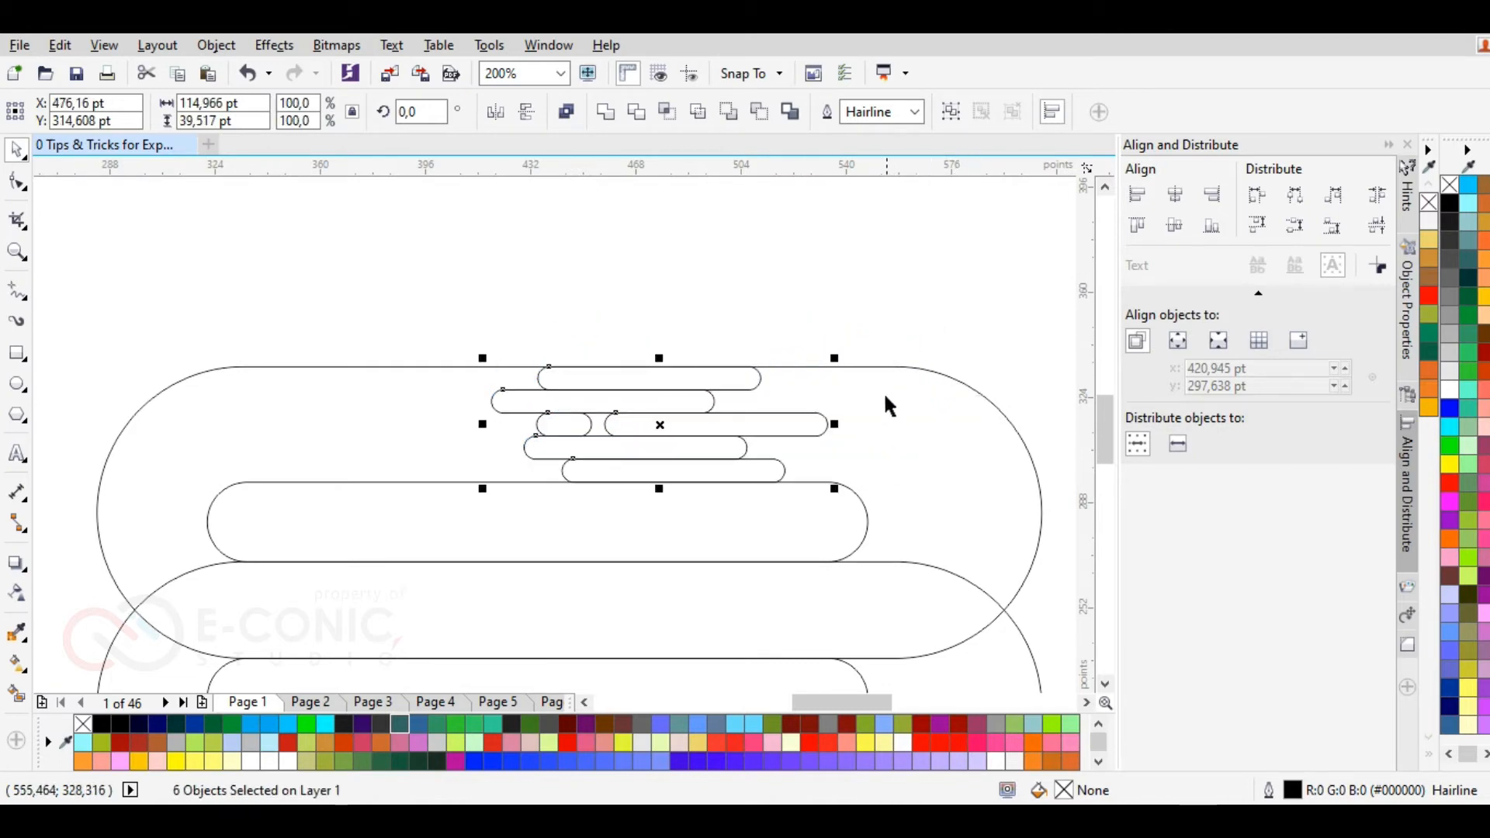
Step: Move the six thin bars about 4 pt to the right and group them
click(641, 428)
mouse_move(640, 428)
mouse_down()
mouse_move(679, 429)
mouse_move(664, 426)
mouse_up()
click(686, 432)
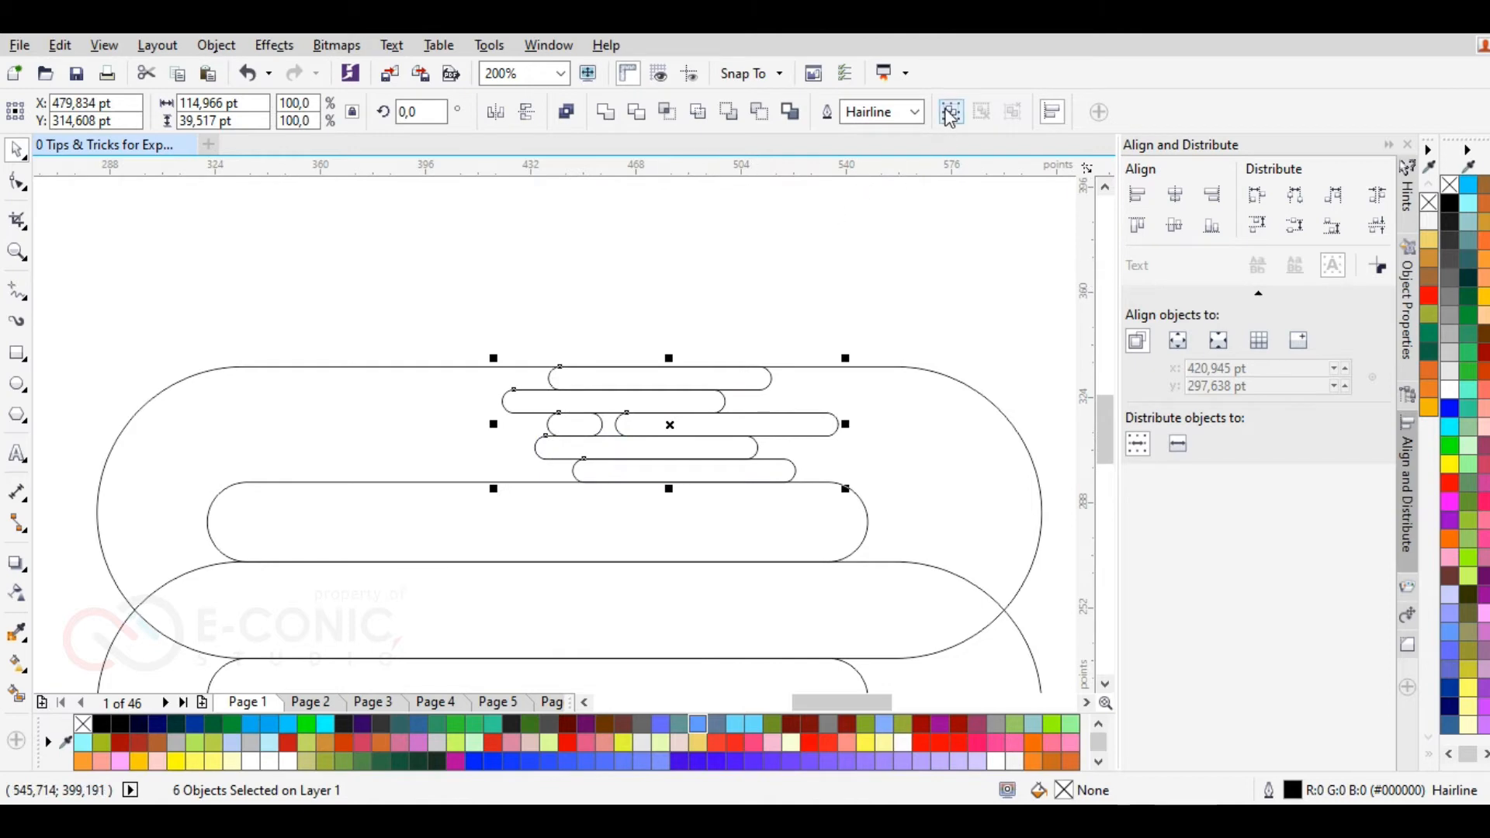
key(ctrl+g)
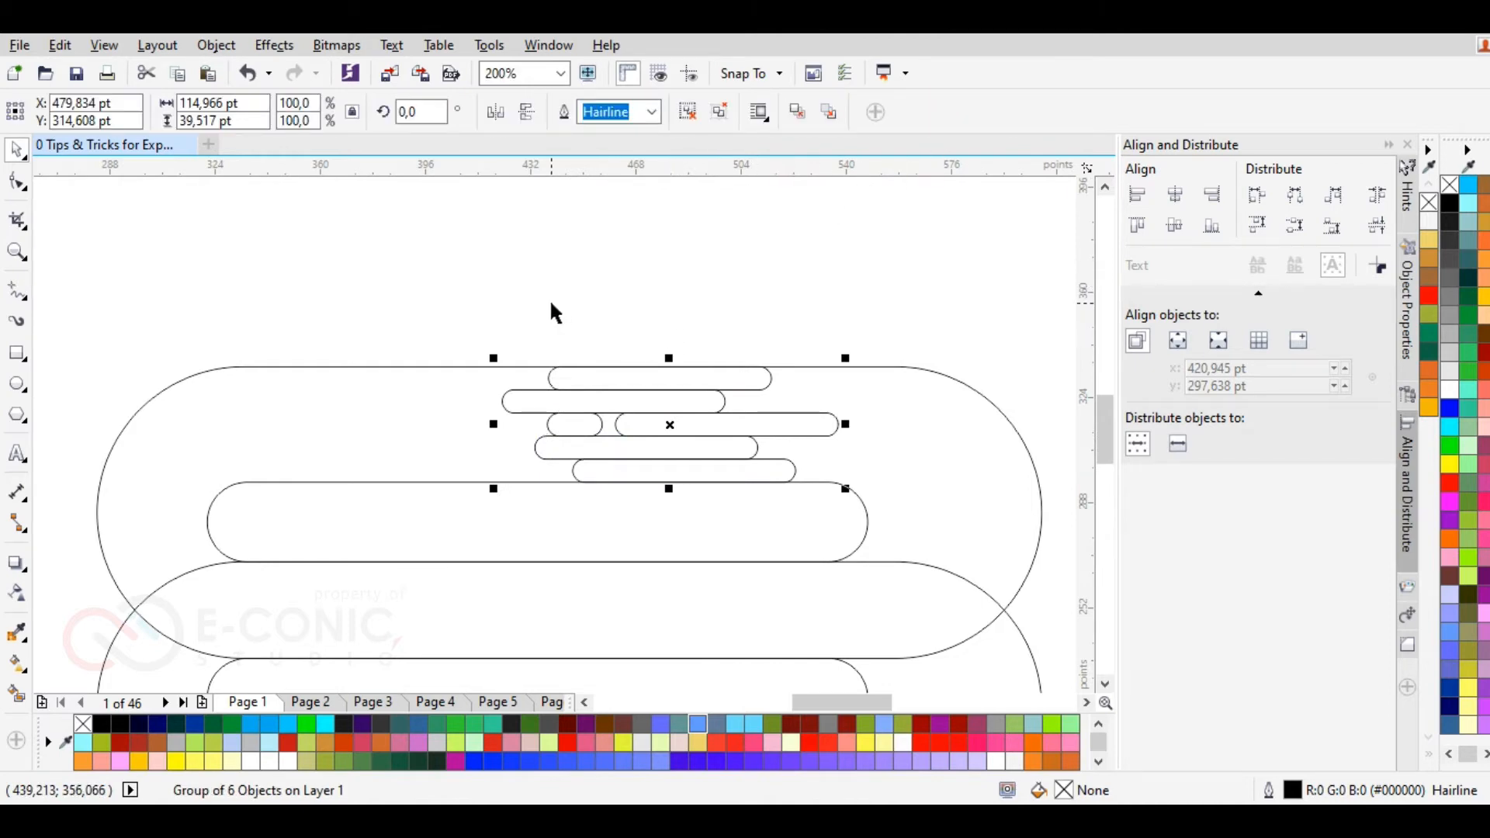
Step: Make a vertically mirrored copy of the thin-bar group and place it about 100 pt lower, against the lower inner bar's top edge
click(529, 113)
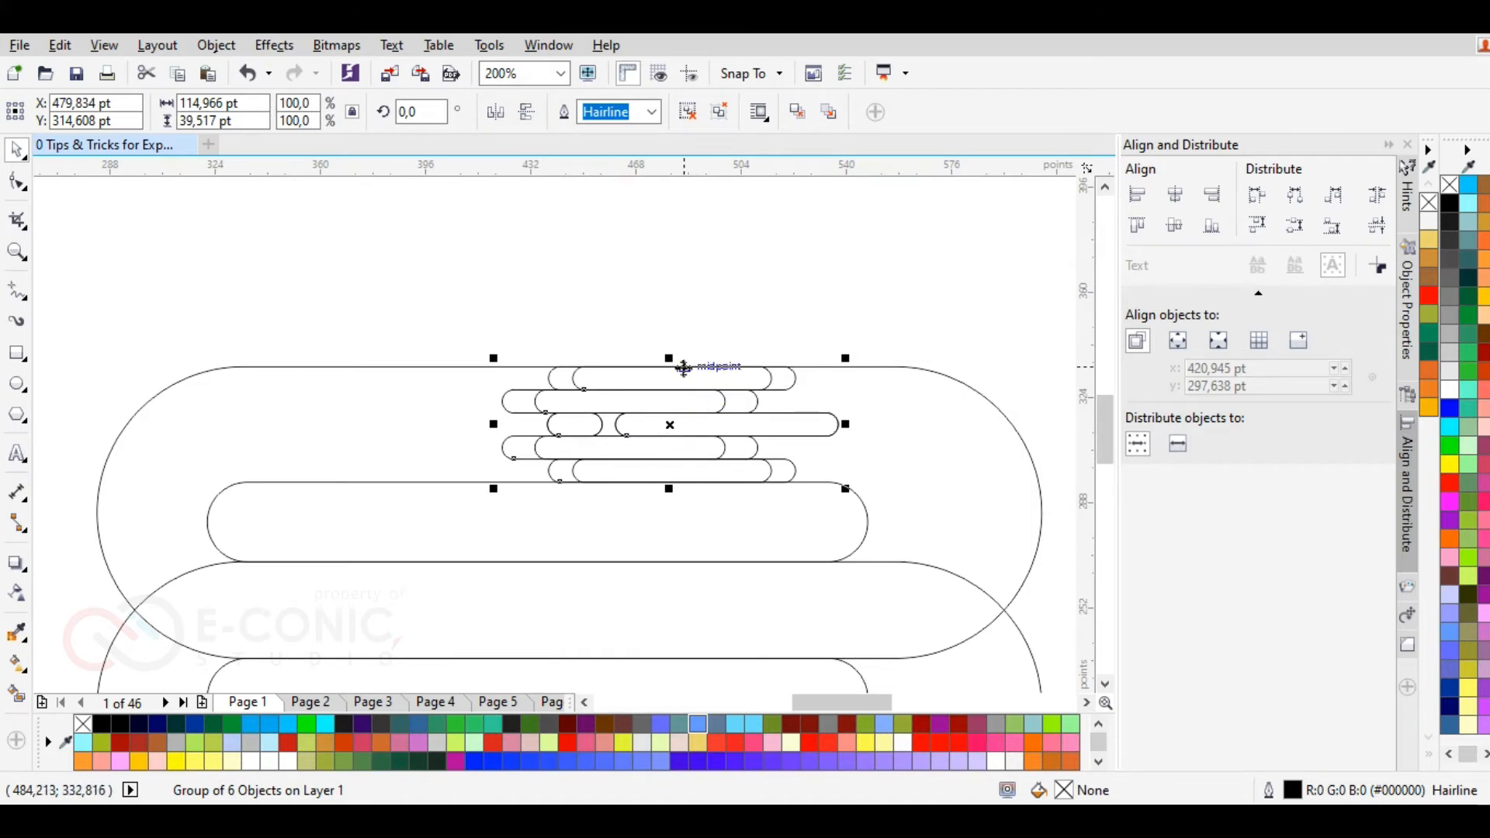
drag(682, 365, 655, 657)
scroll(563, 333, down, 2)
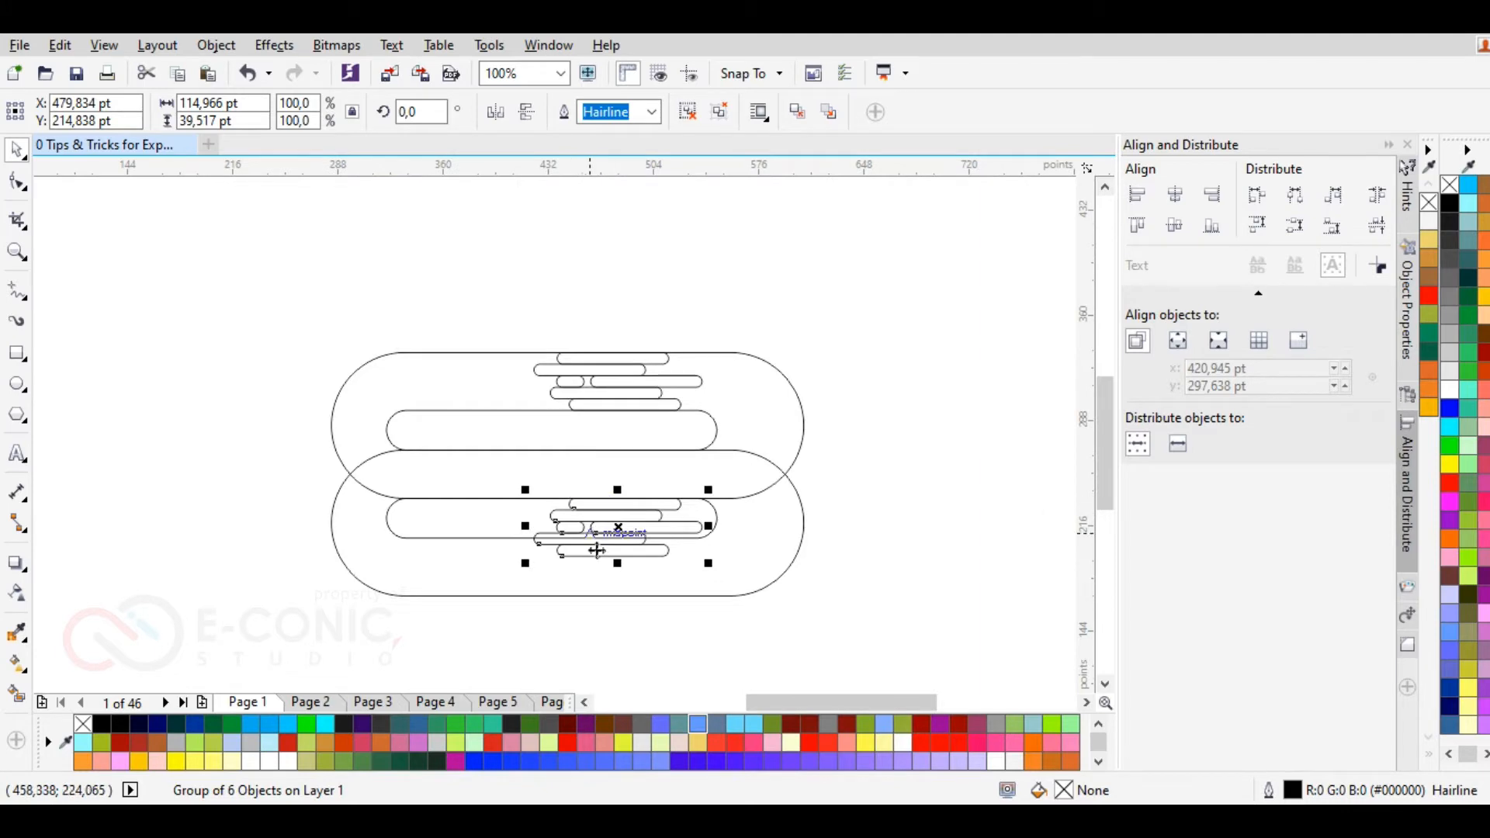
scroll(608, 613, up, 2)
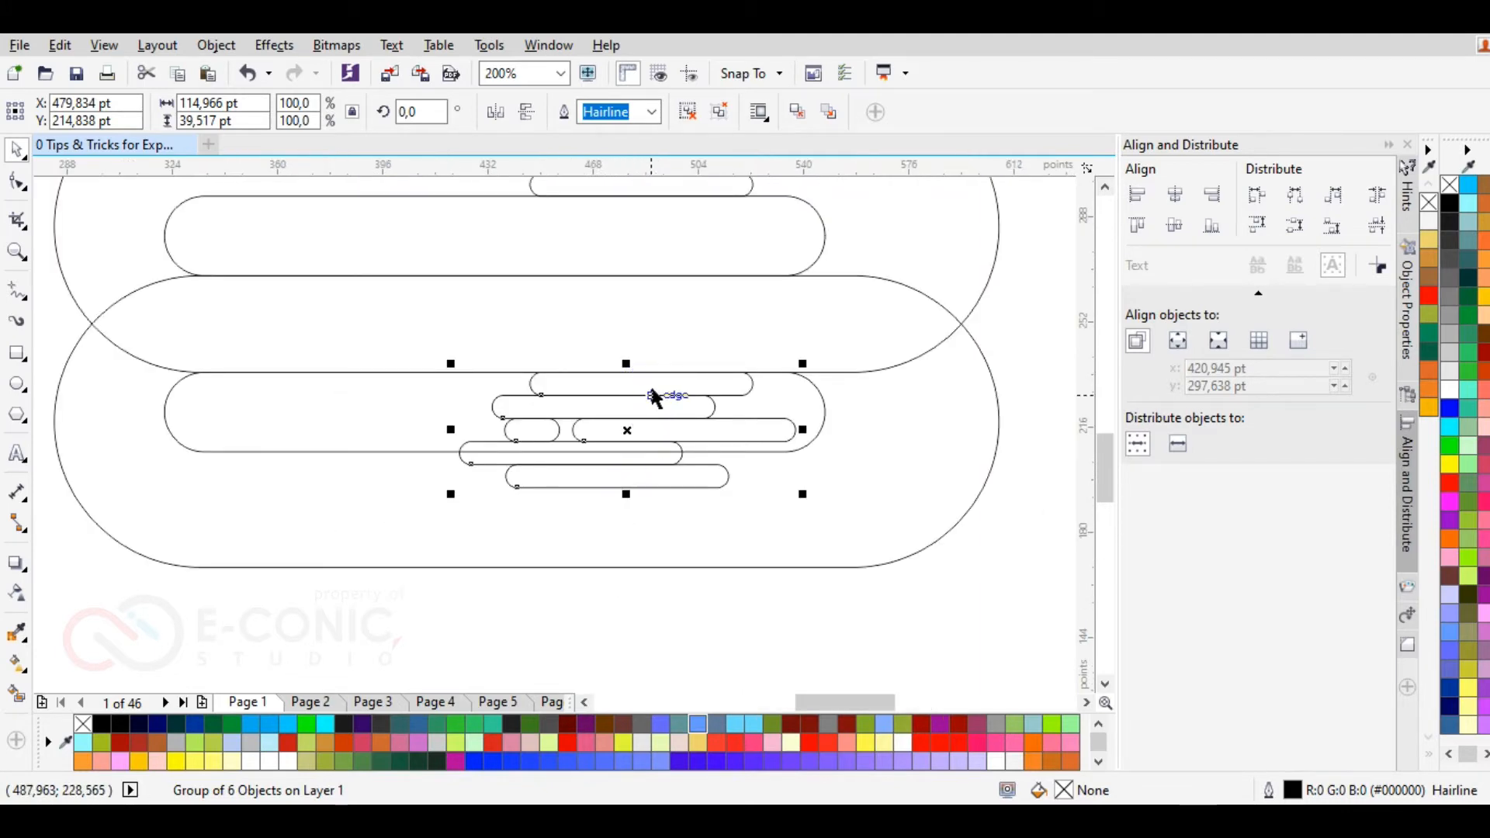
key(ctrl+z)
key(ctrl+z)
key(ctrl+z)
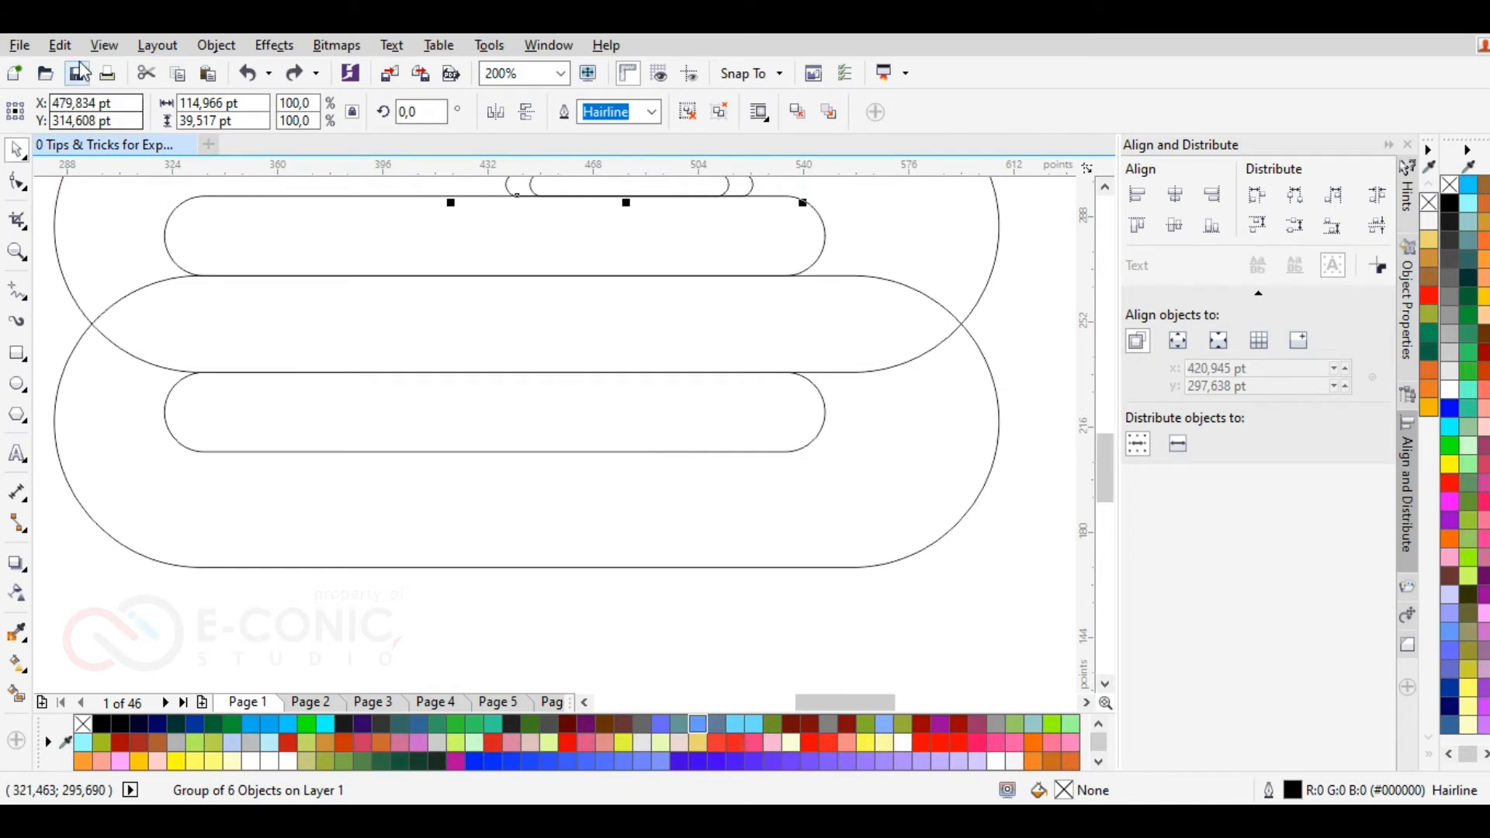
click(309, 78)
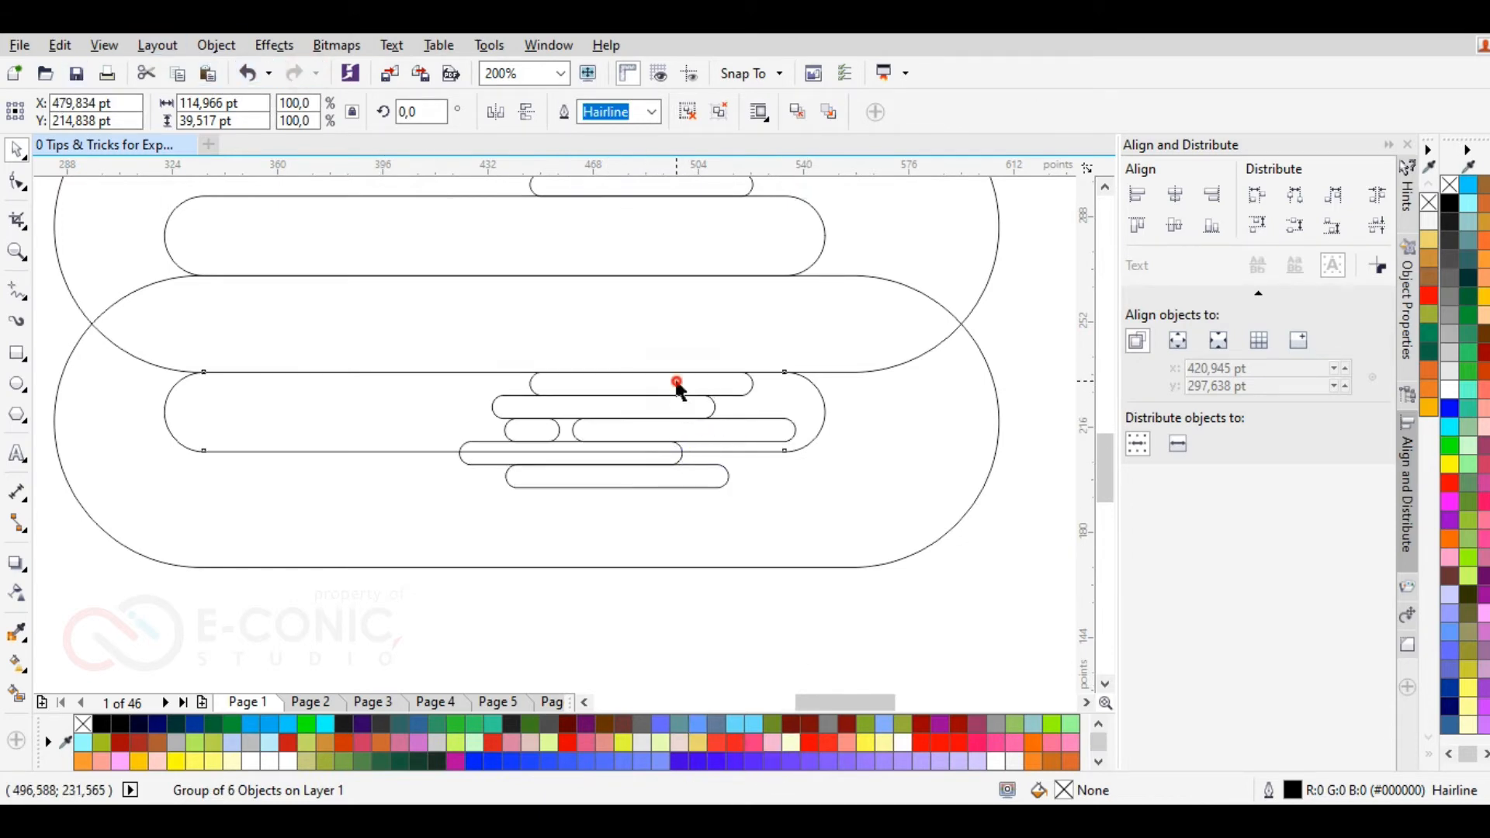
Step: Move the mirrored bar group about 27 pt down so it fits between the lower inner bar and the large outline's bottom edge
click(672, 453)
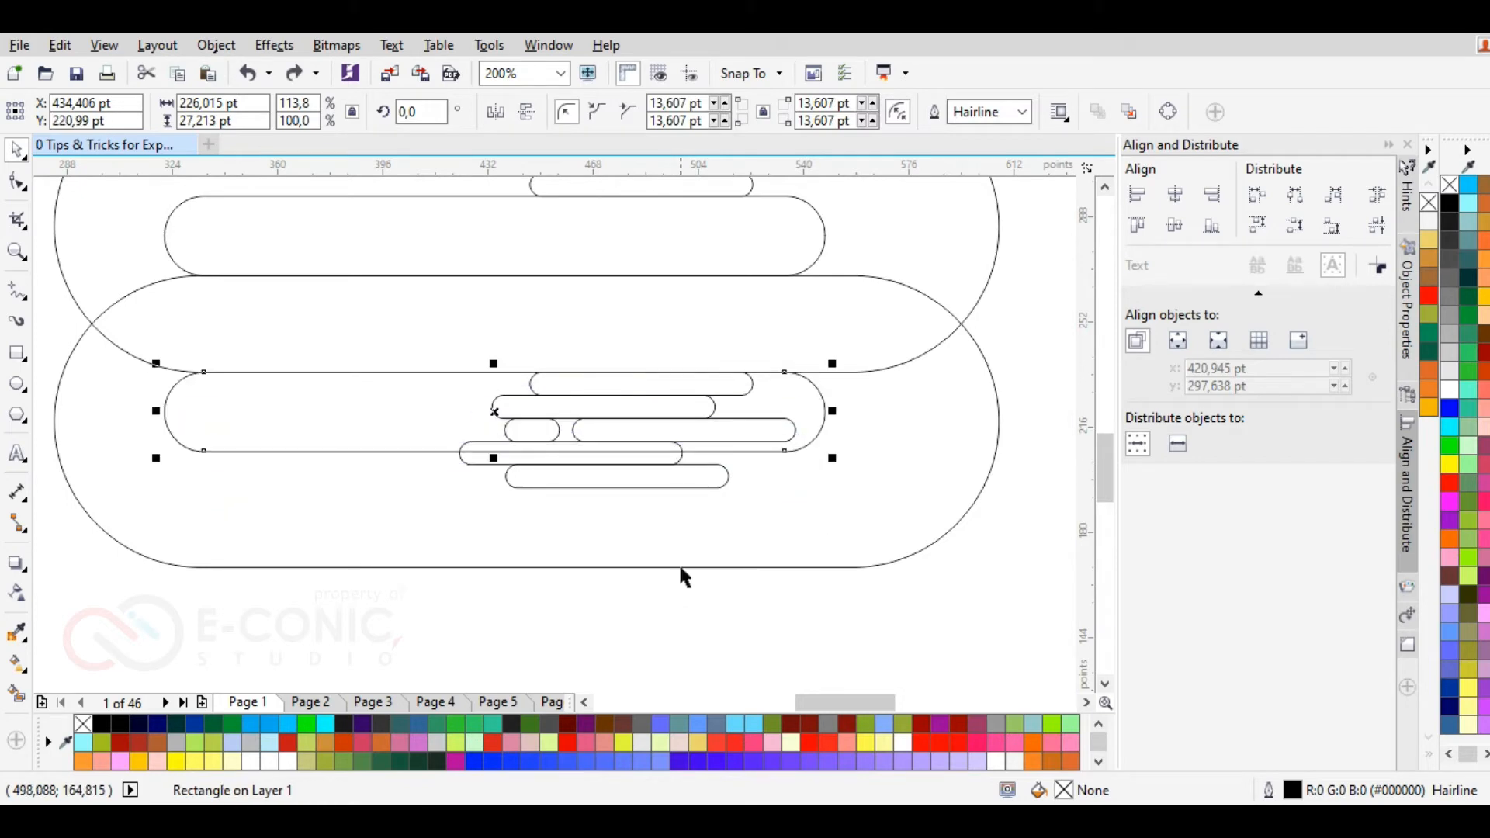
click(679, 478)
drag(678, 478, 661, 653)
drag(655, 533, 652, 450)
click(664, 609)
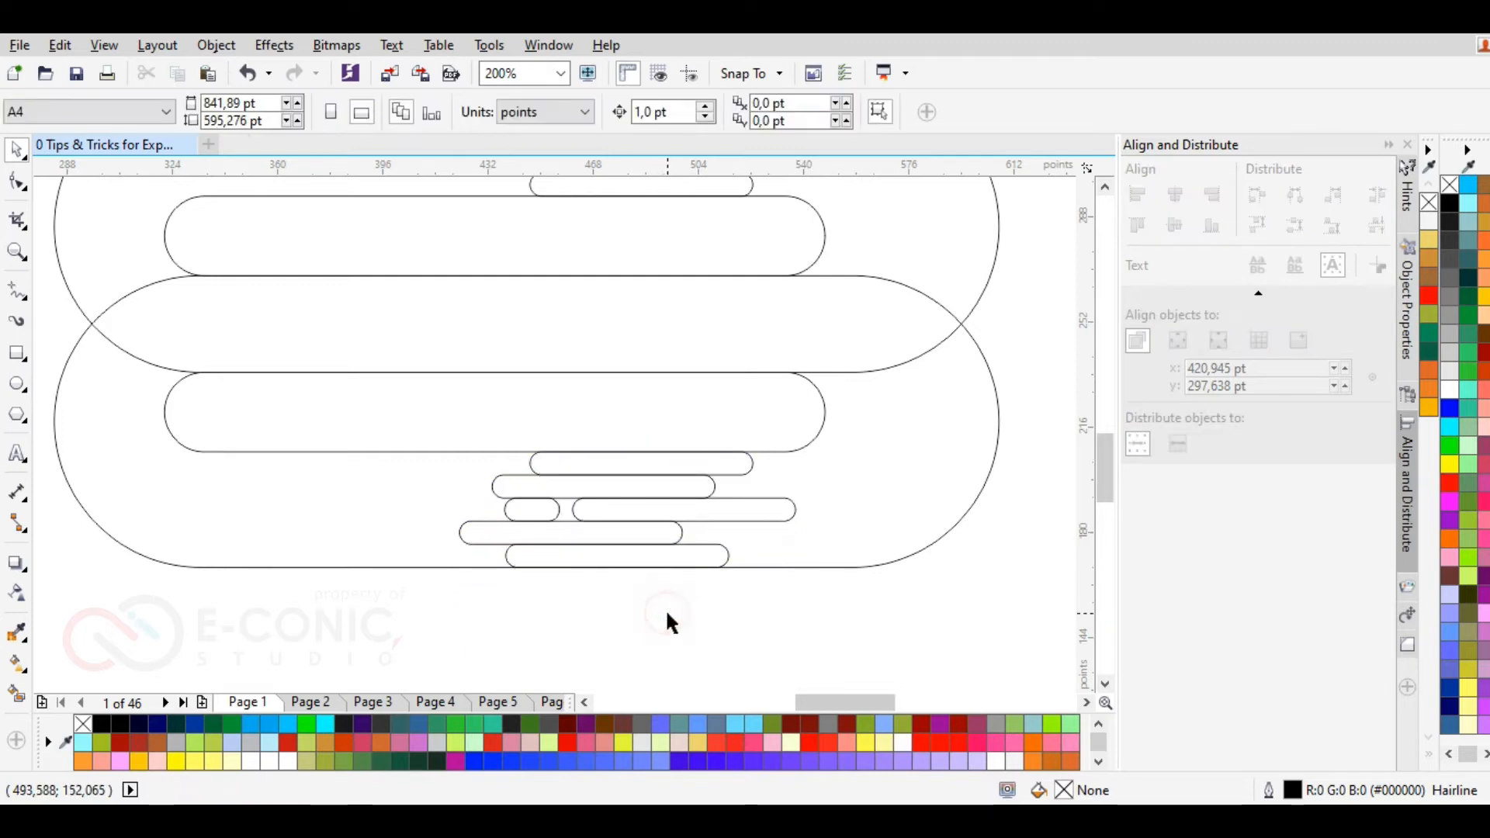
Step: Draw a circle about 33 pt in diameter in the middle band, touching both horizontal lines
key(F4)
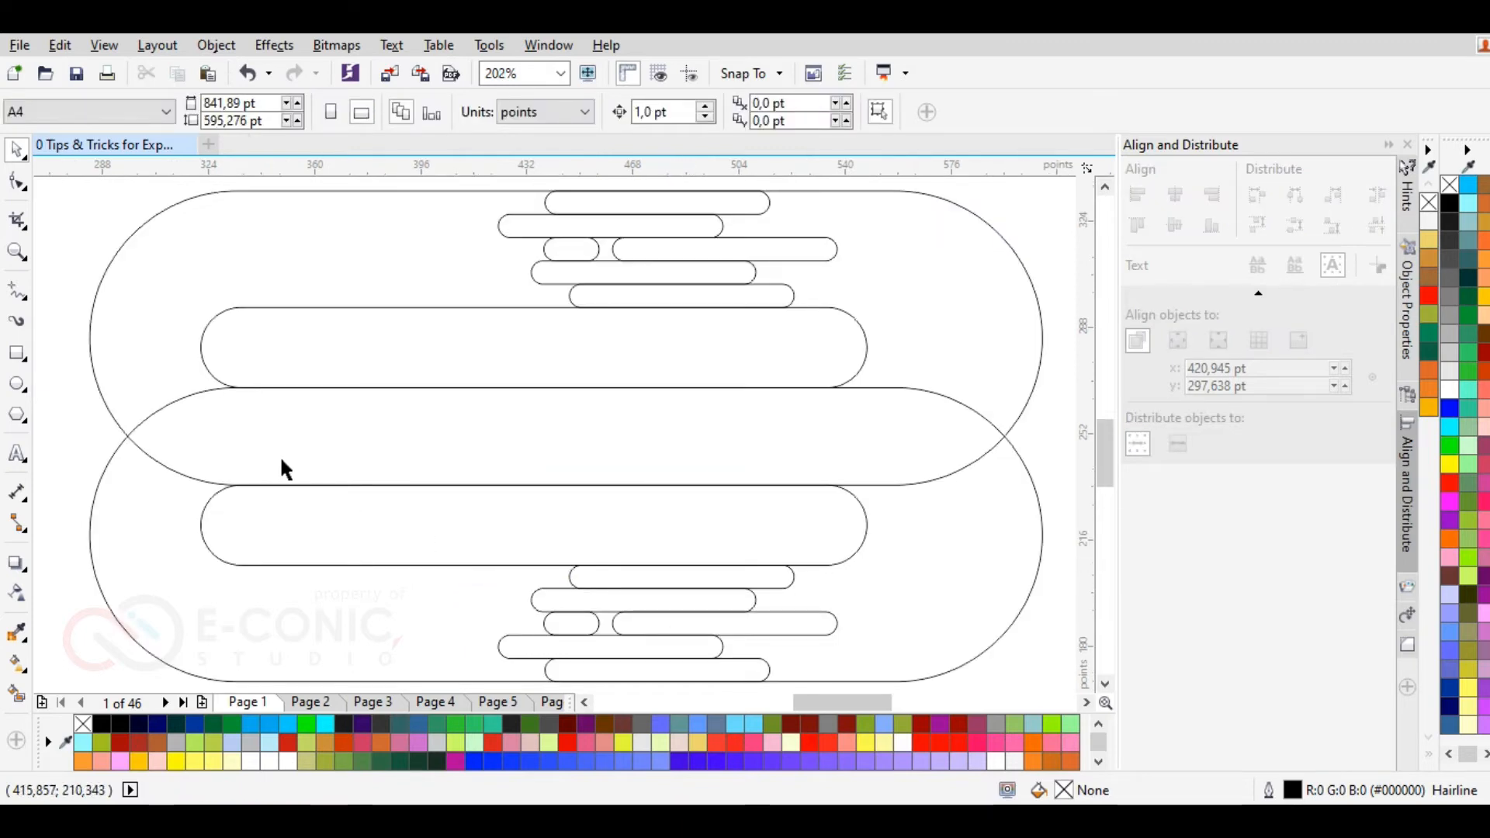
click(19, 386)
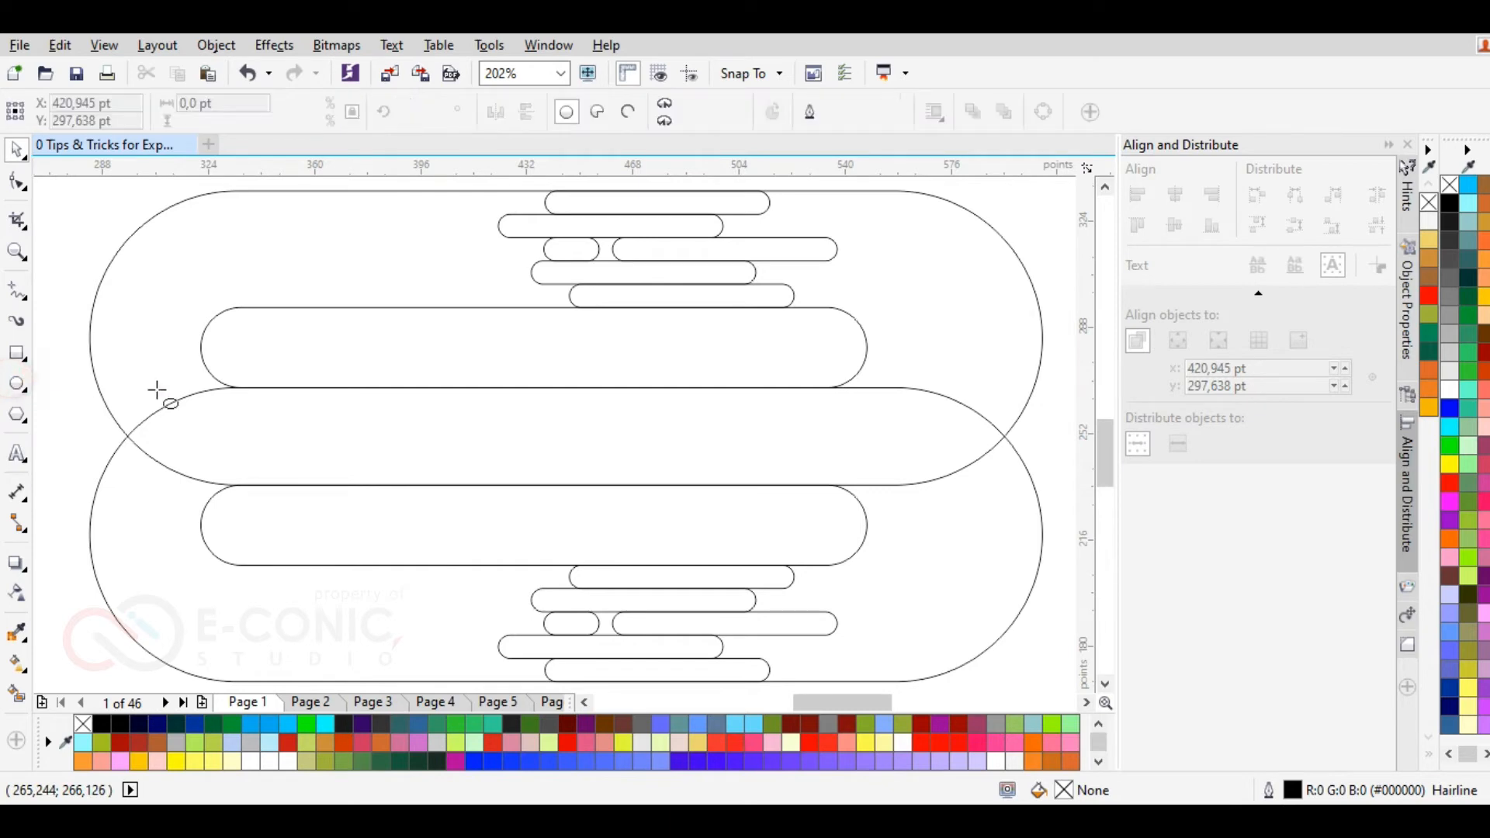
drag(493, 388, 566, 485)
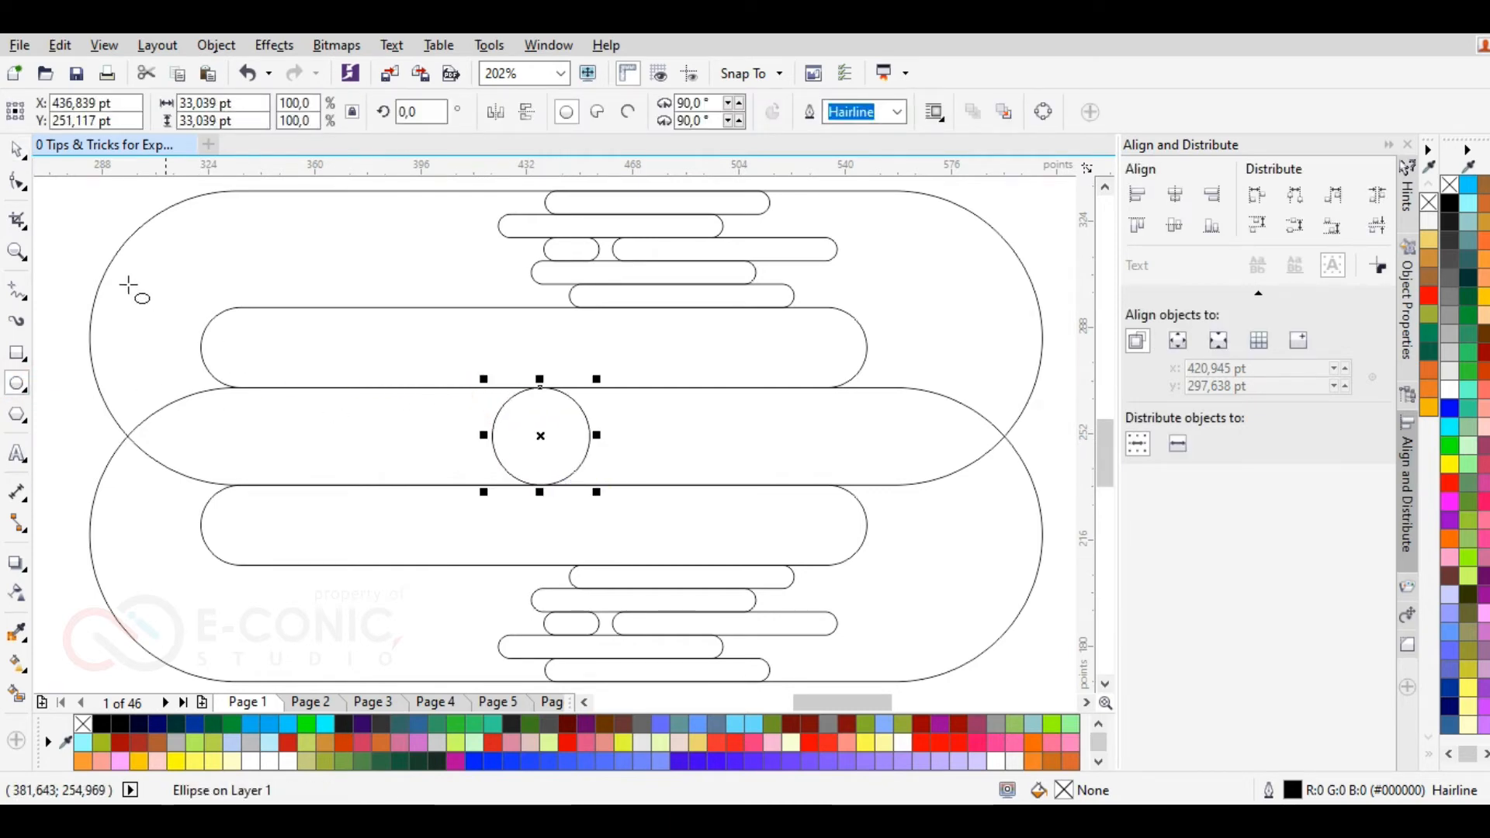
click(15, 149)
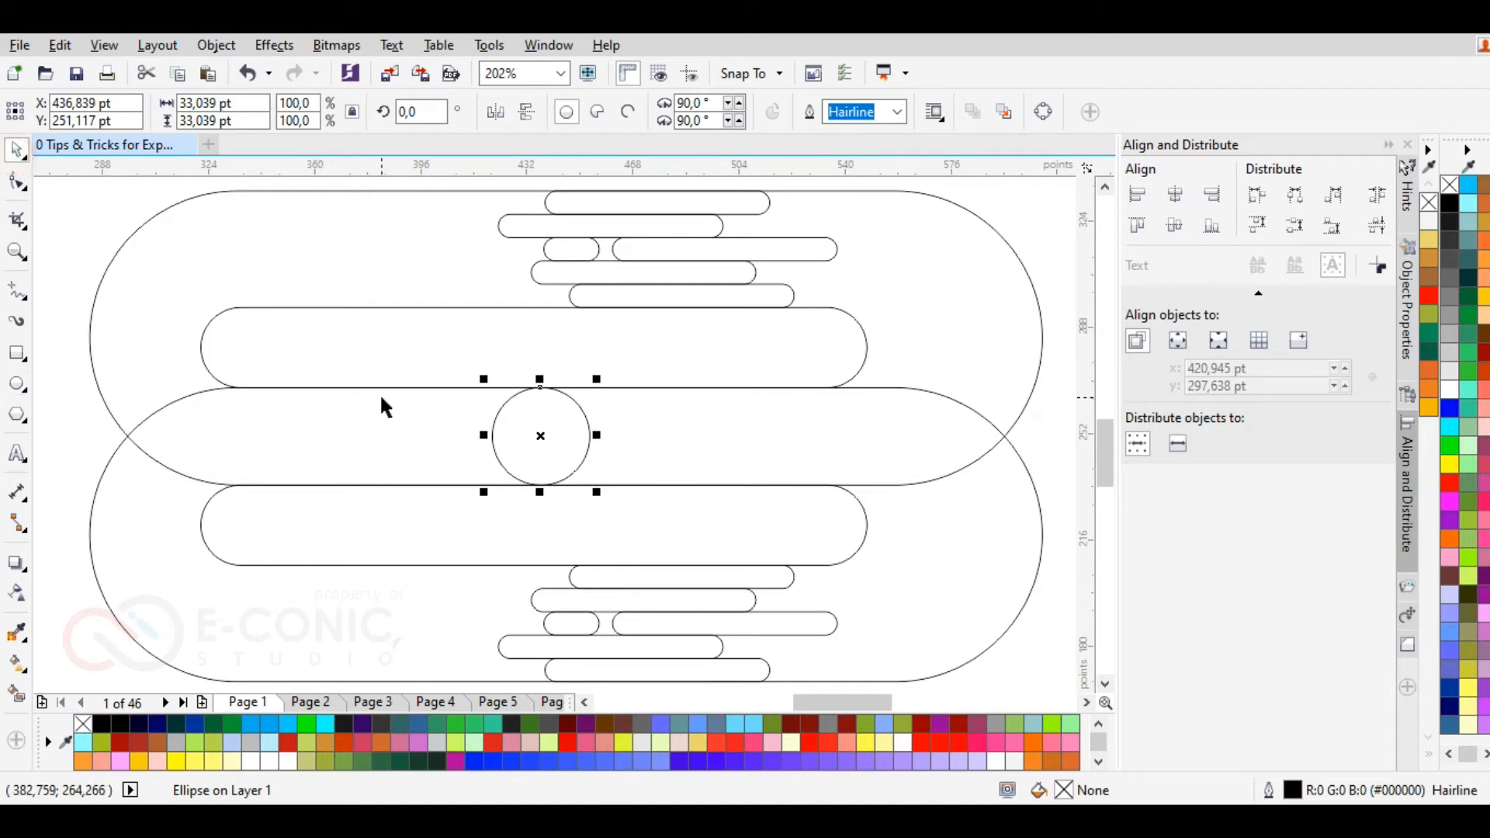
Step: Move the circle about 54 pt to the right along the middle band
drag(565, 456, 716, 475)
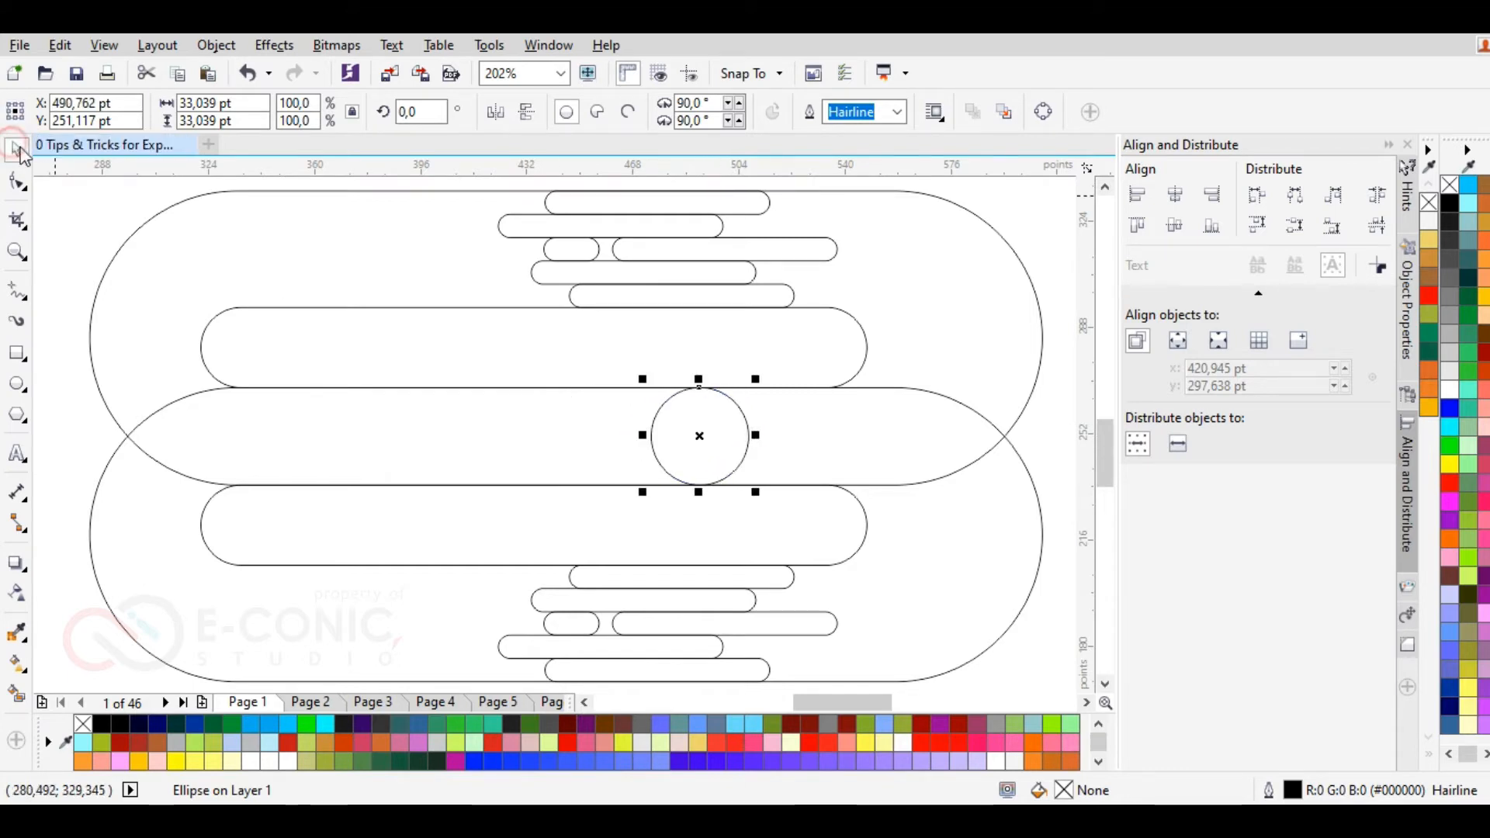
click(73, 186)
click(83, 233)
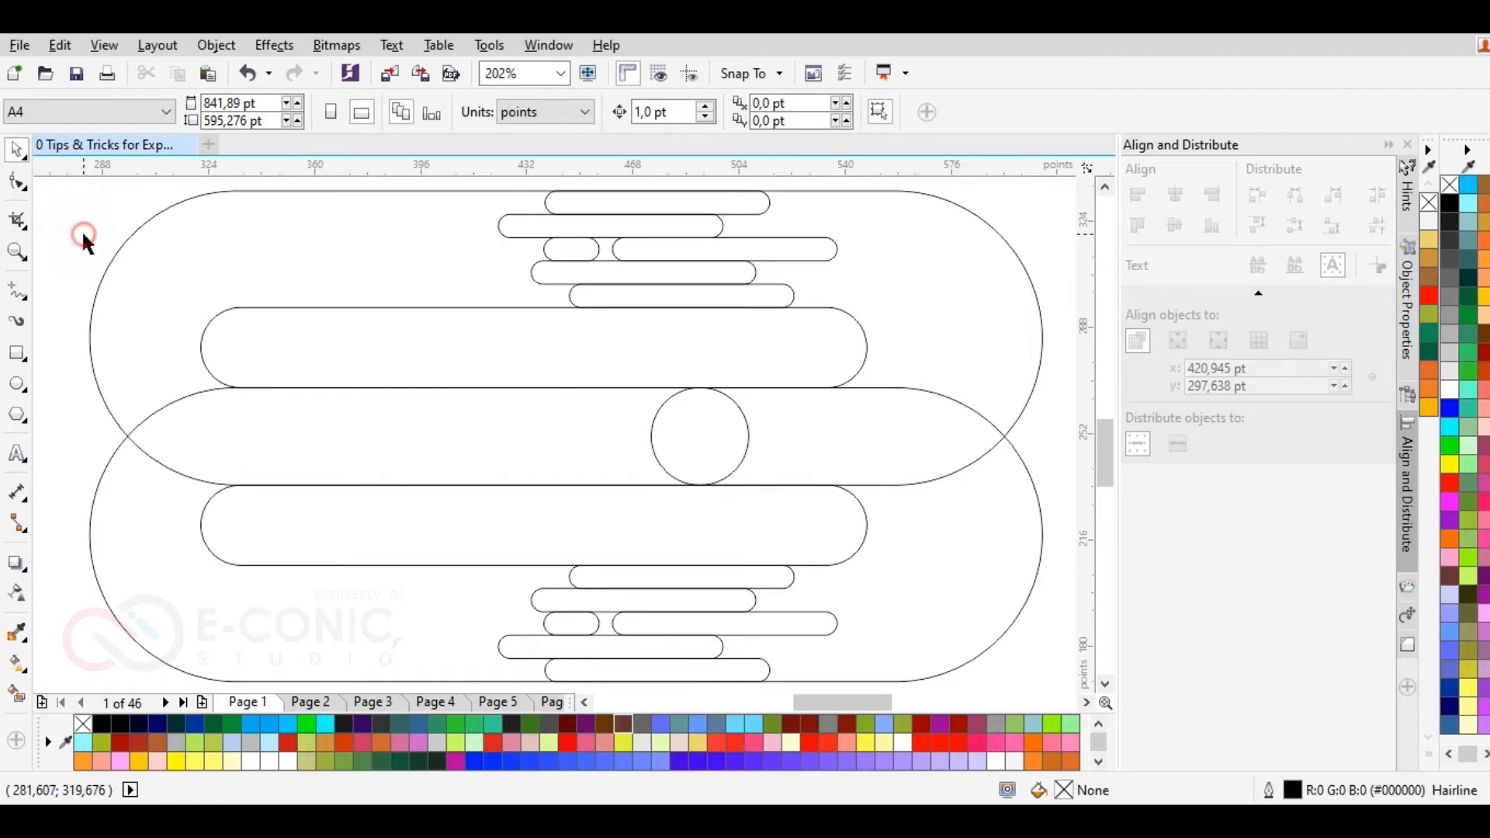
Step: Use Smart Fill to colour the circle and the right-hand upper, middle and lower regions with the blue-grey C40 M20 Y0 K40
click(15, 699)
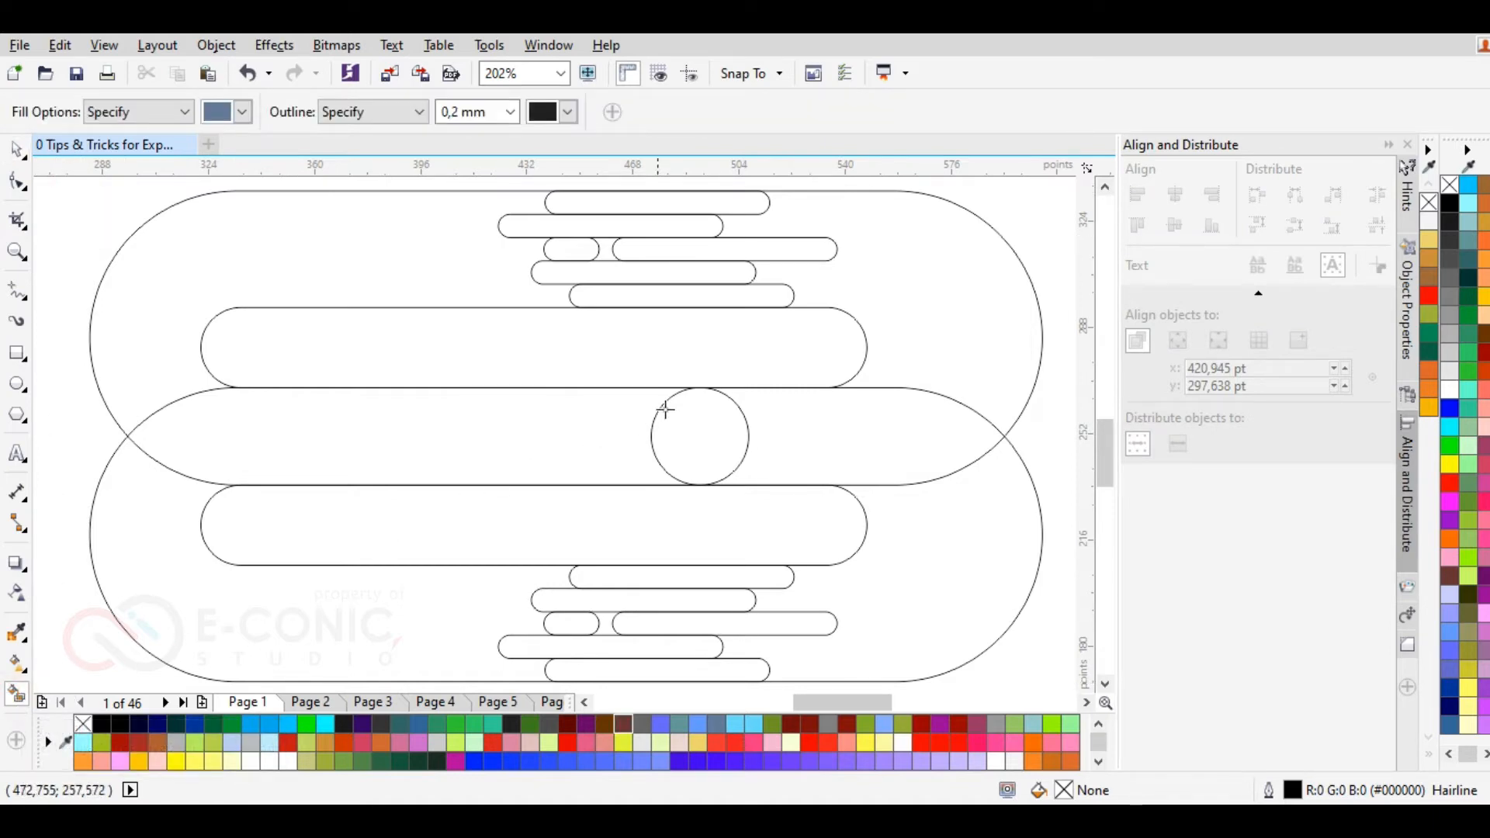
click(695, 427)
click(917, 345)
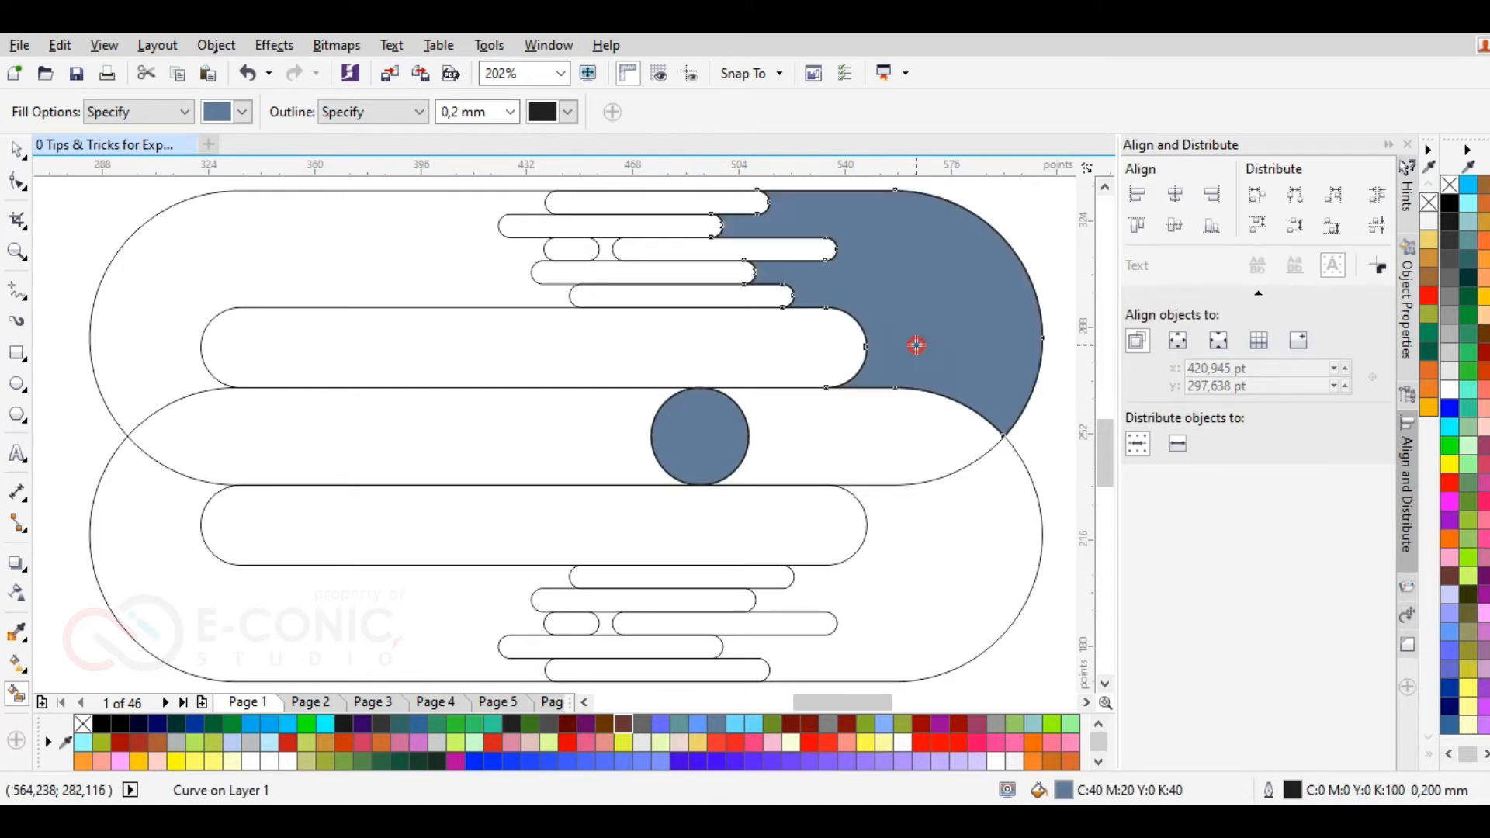
click(908, 421)
click(957, 502)
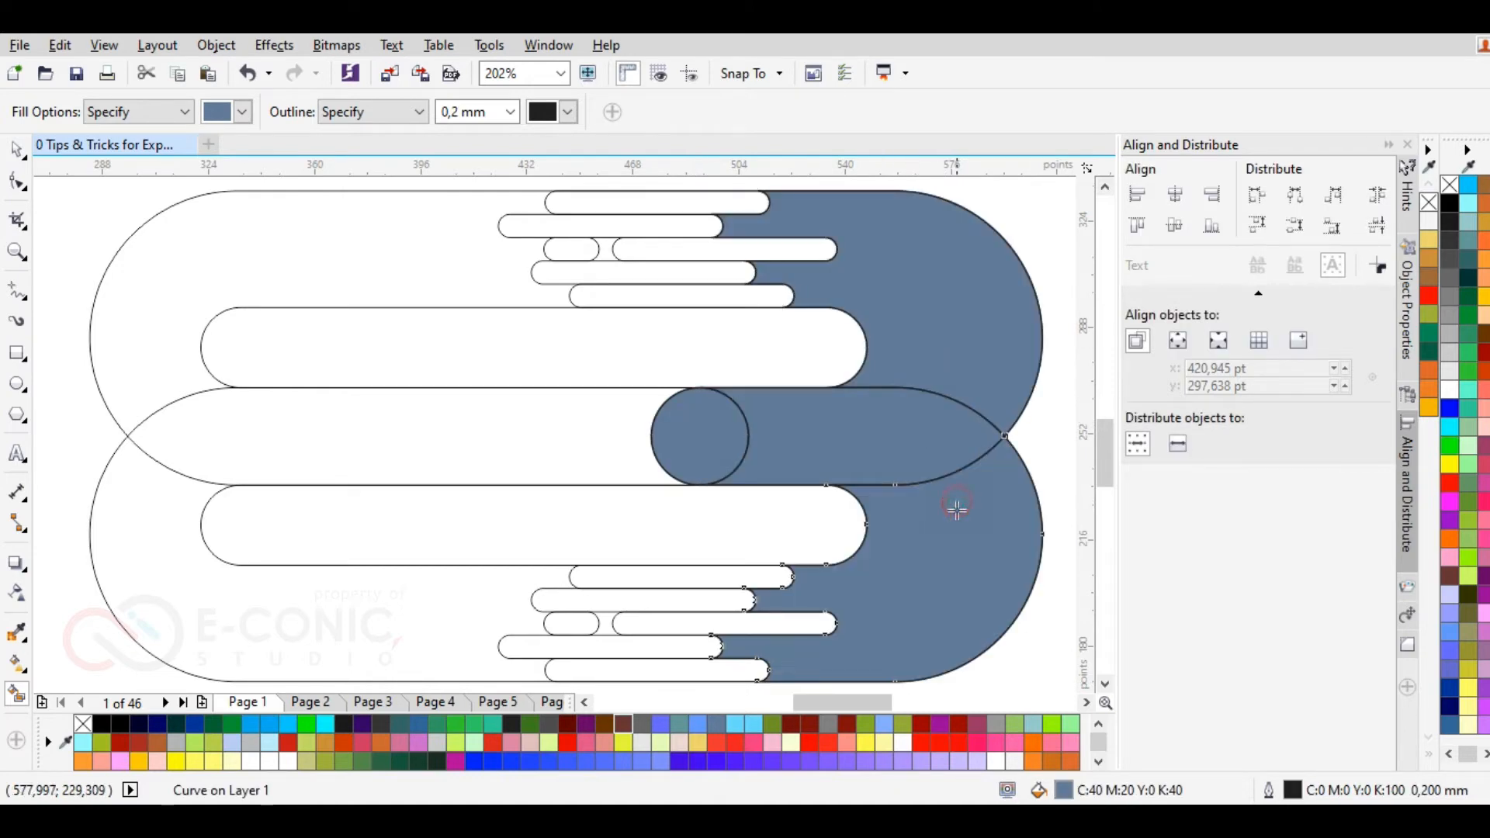
Step: Fill the lower group's bottom bar, middle-row long and short bars, and top bar with the same blue-grey
click(683, 670)
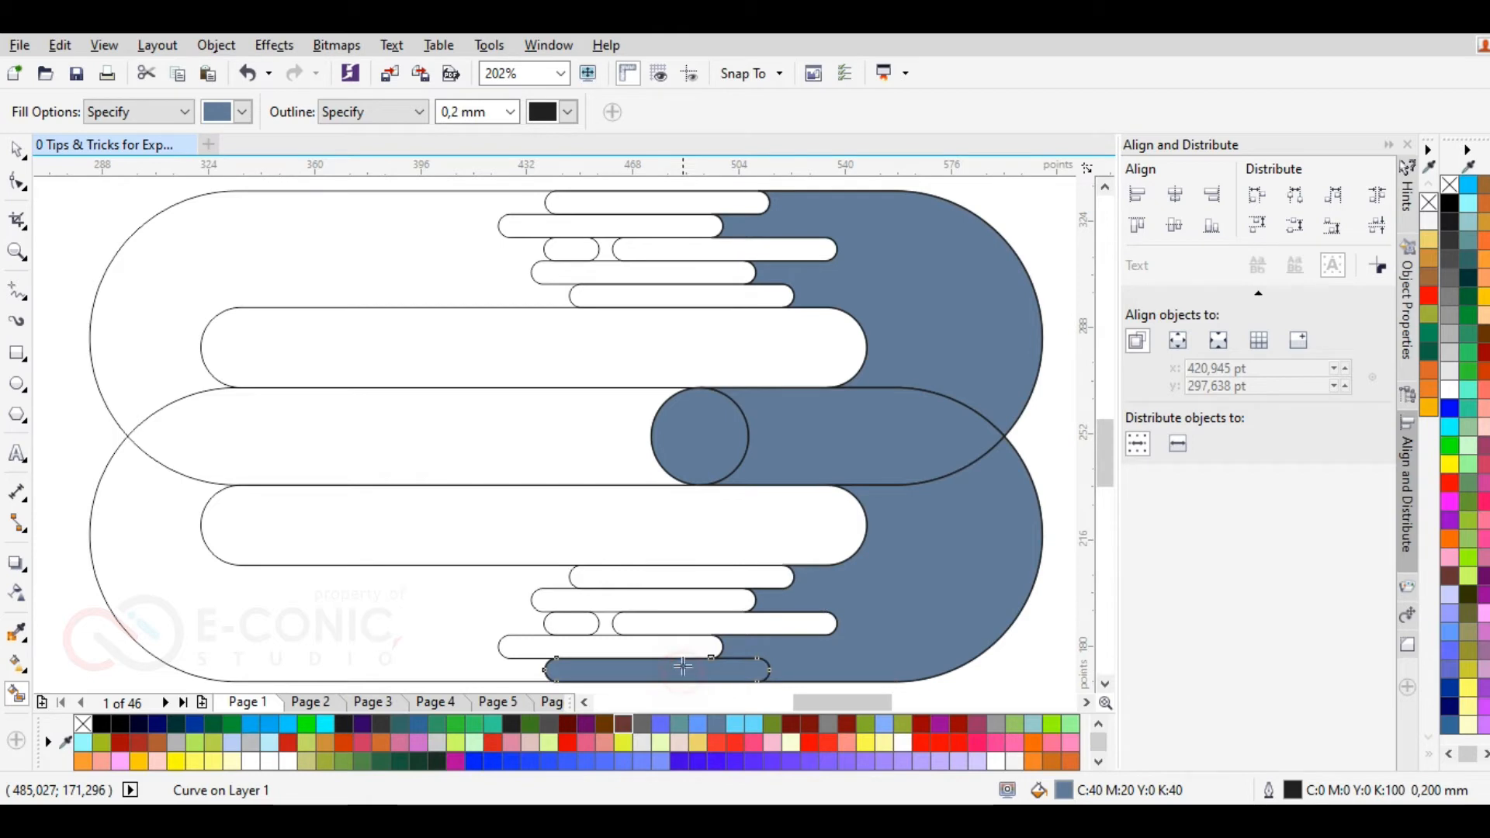
click(683, 630)
click(568, 627)
click(664, 581)
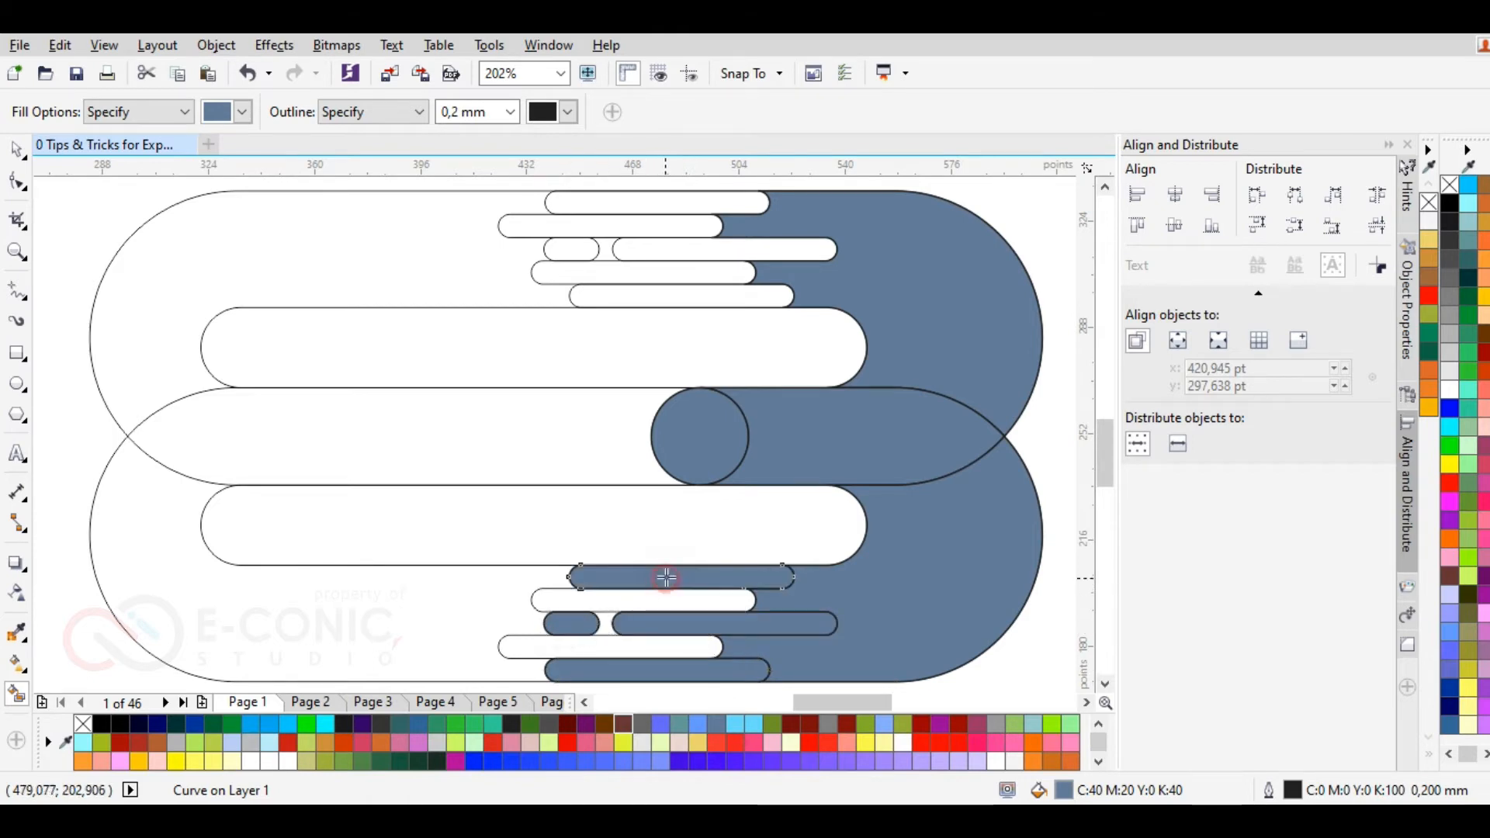
Step: Fill the upper group's bottom bar, middle-row long and short bars, and top bar with the same blue-grey
click(654, 297)
click(655, 248)
click(566, 250)
click(584, 207)
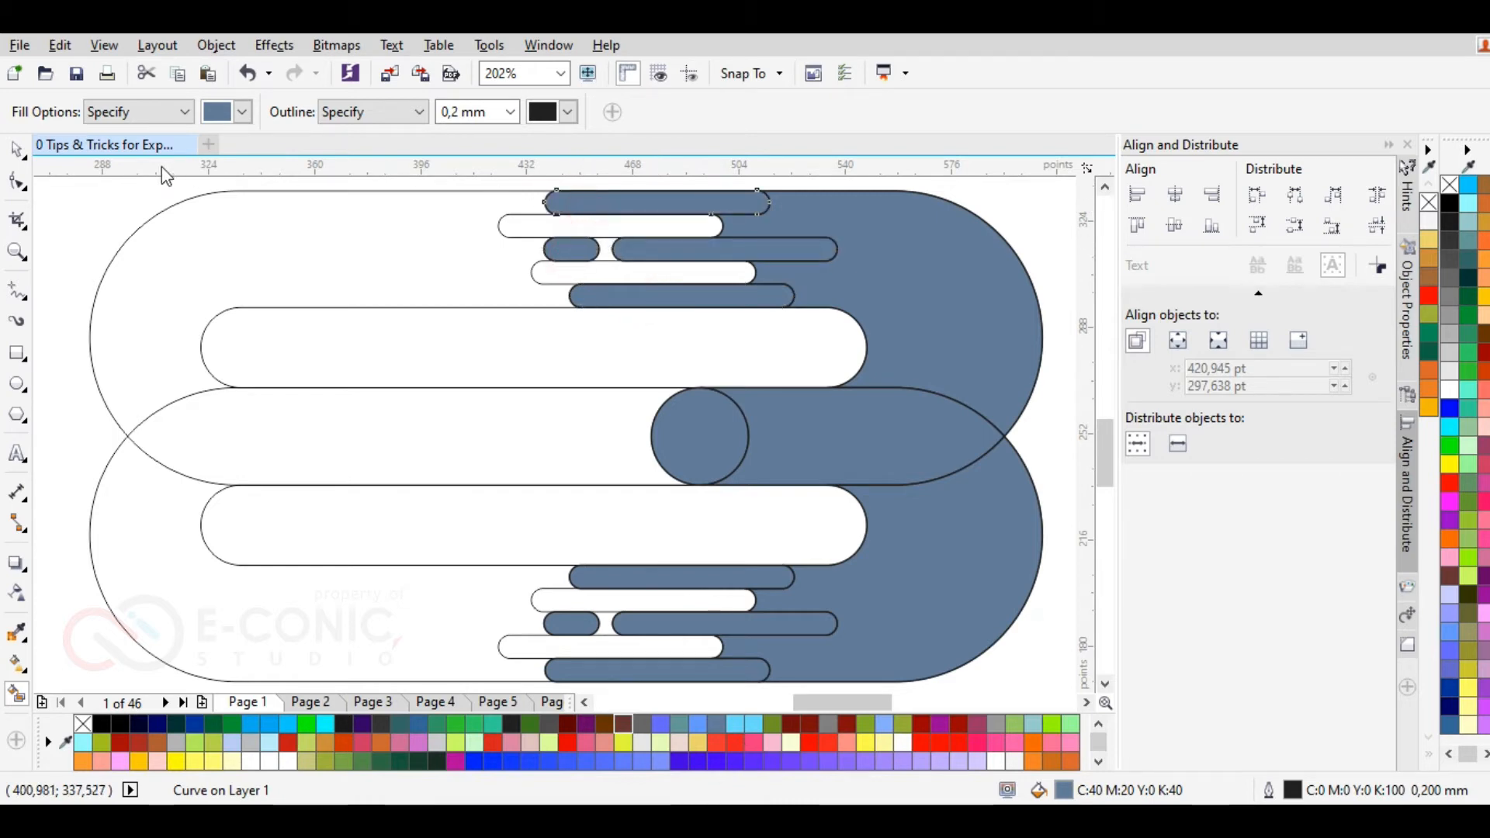
Step: Delete the leftover unfilled outlines: the large rounded rectangles, the long inner bars and the white bars between the blue-grey stripes
click(17, 149)
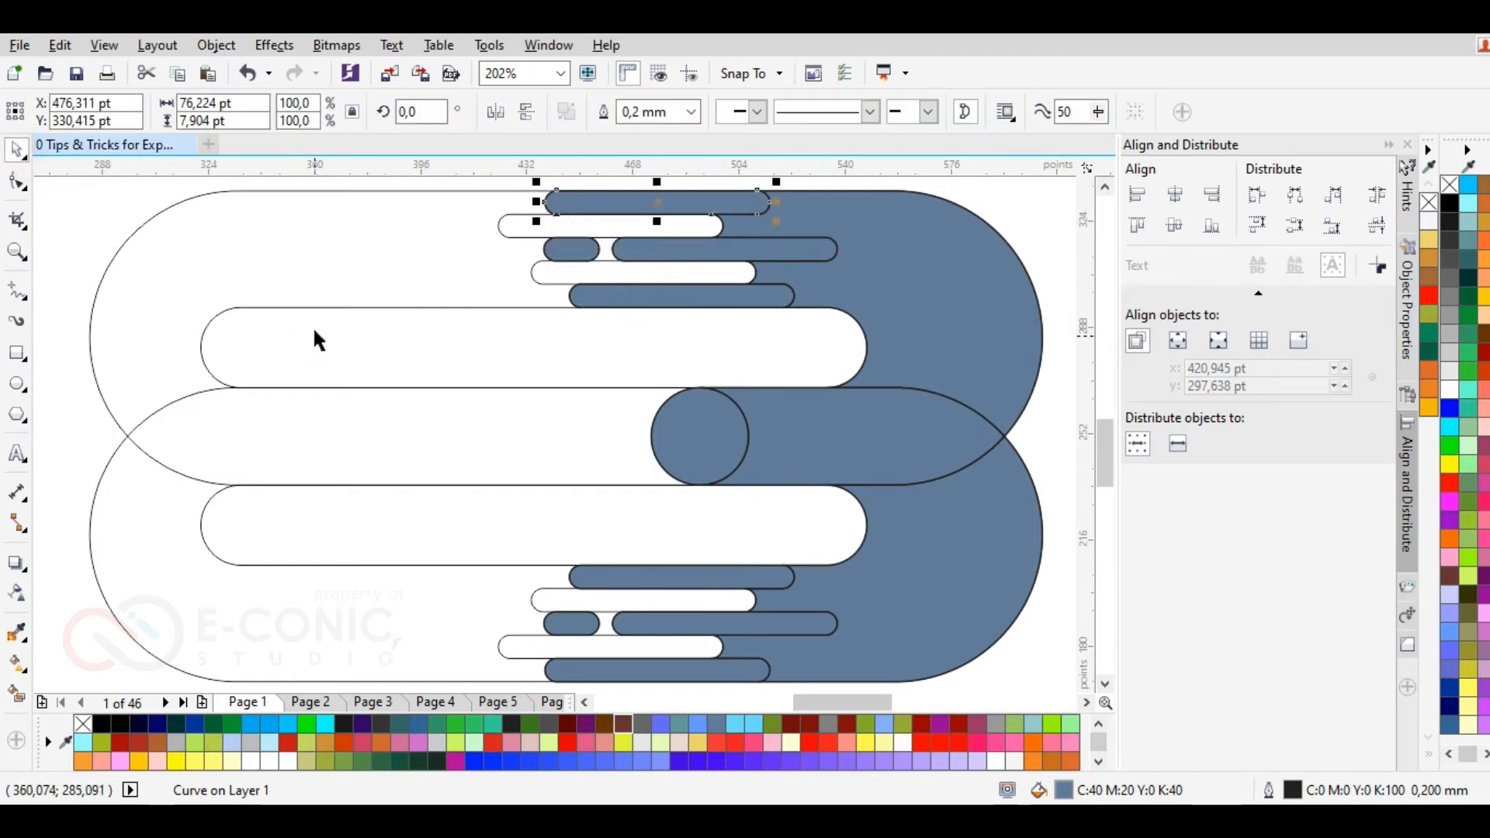
click(343, 293)
drag(346, 294, 383, 422)
key(Delete)
click(426, 524)
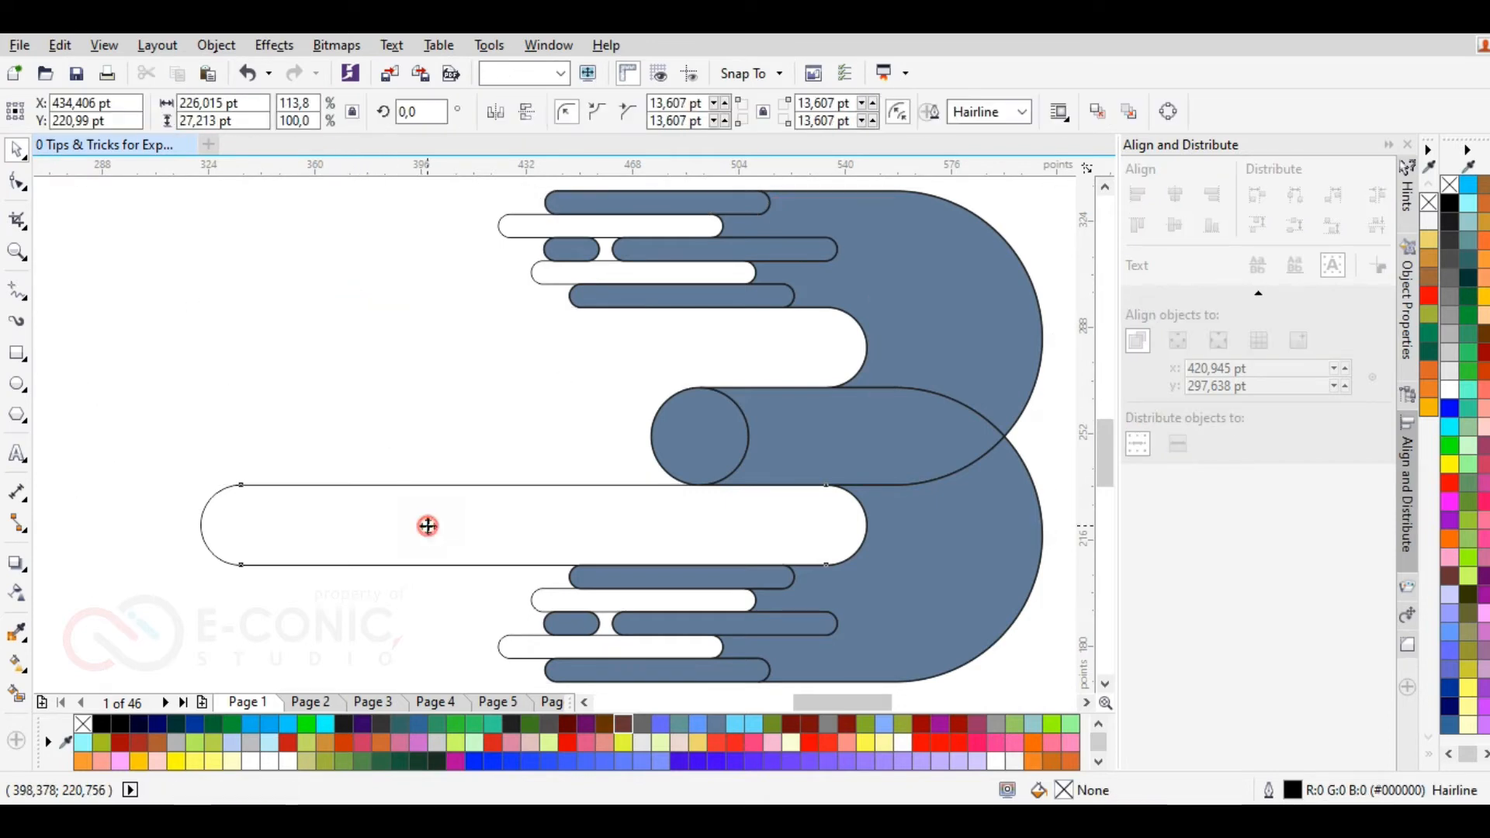
key(Delete)
click(531, 633)
key(Delete)
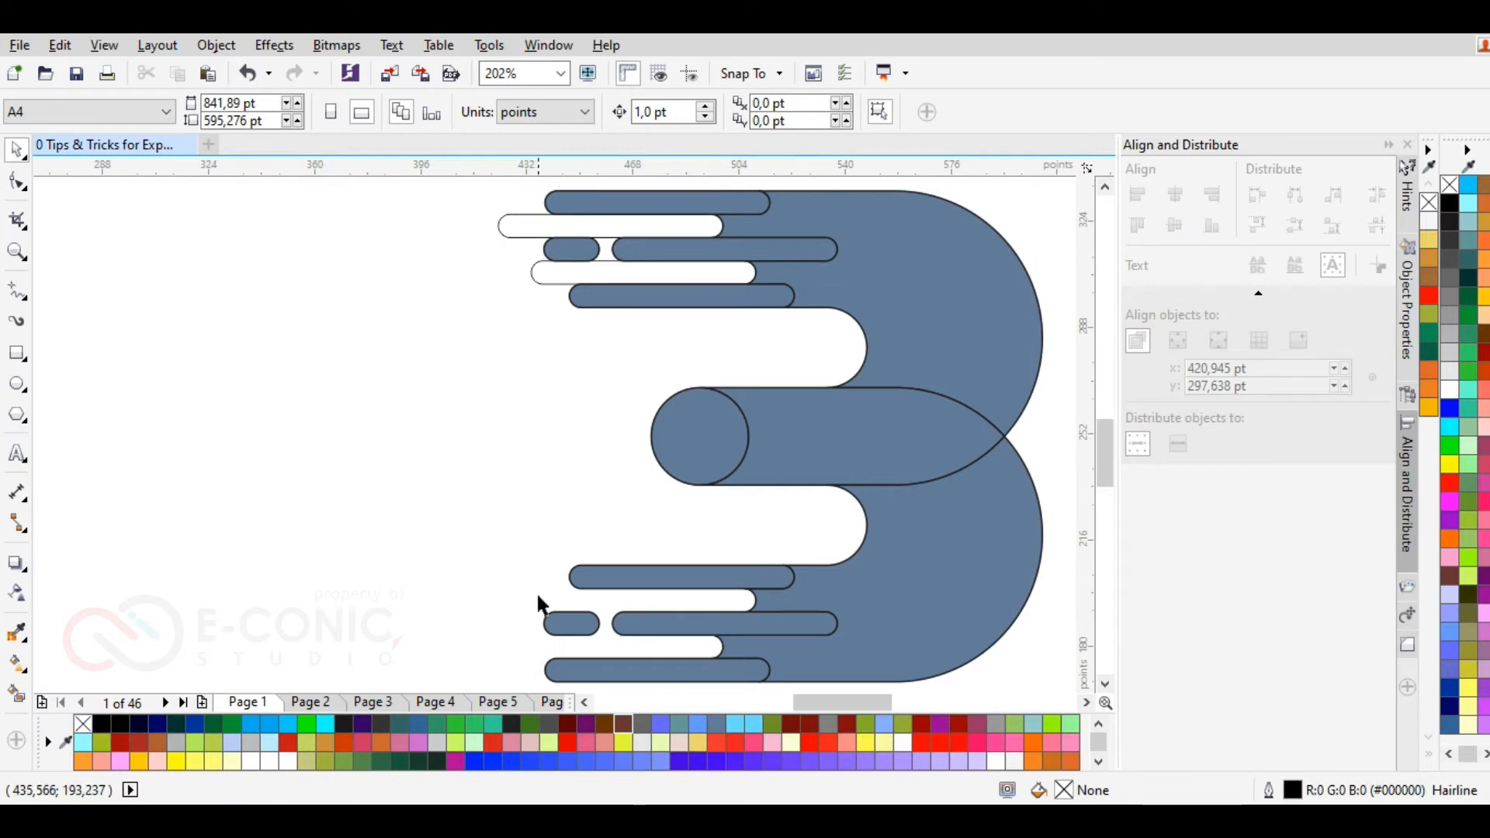
click(586, 273)
key(Delete)
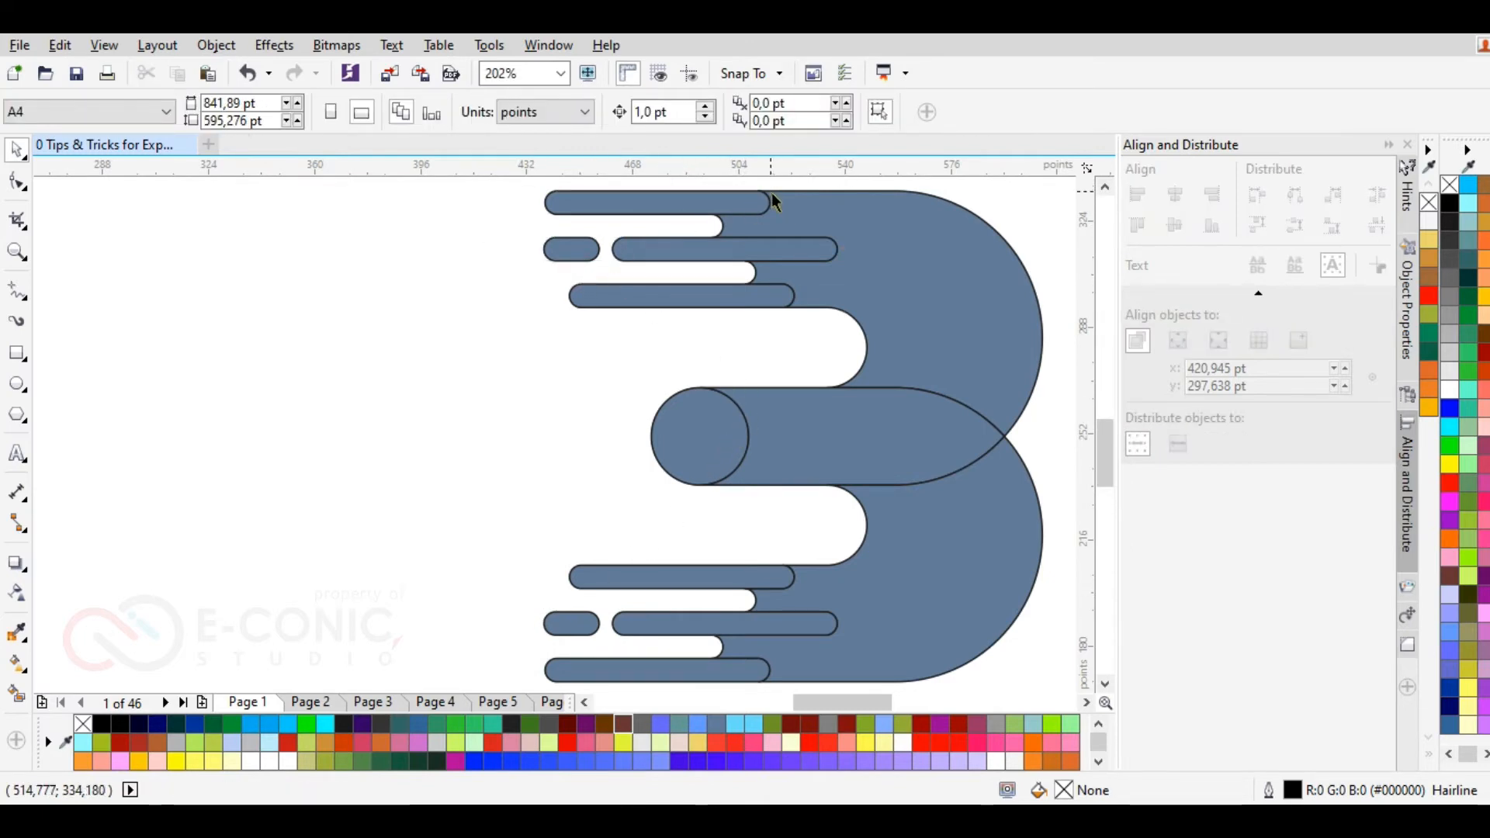
click(771, 196)
key(Delete)
key(ctrl+z)
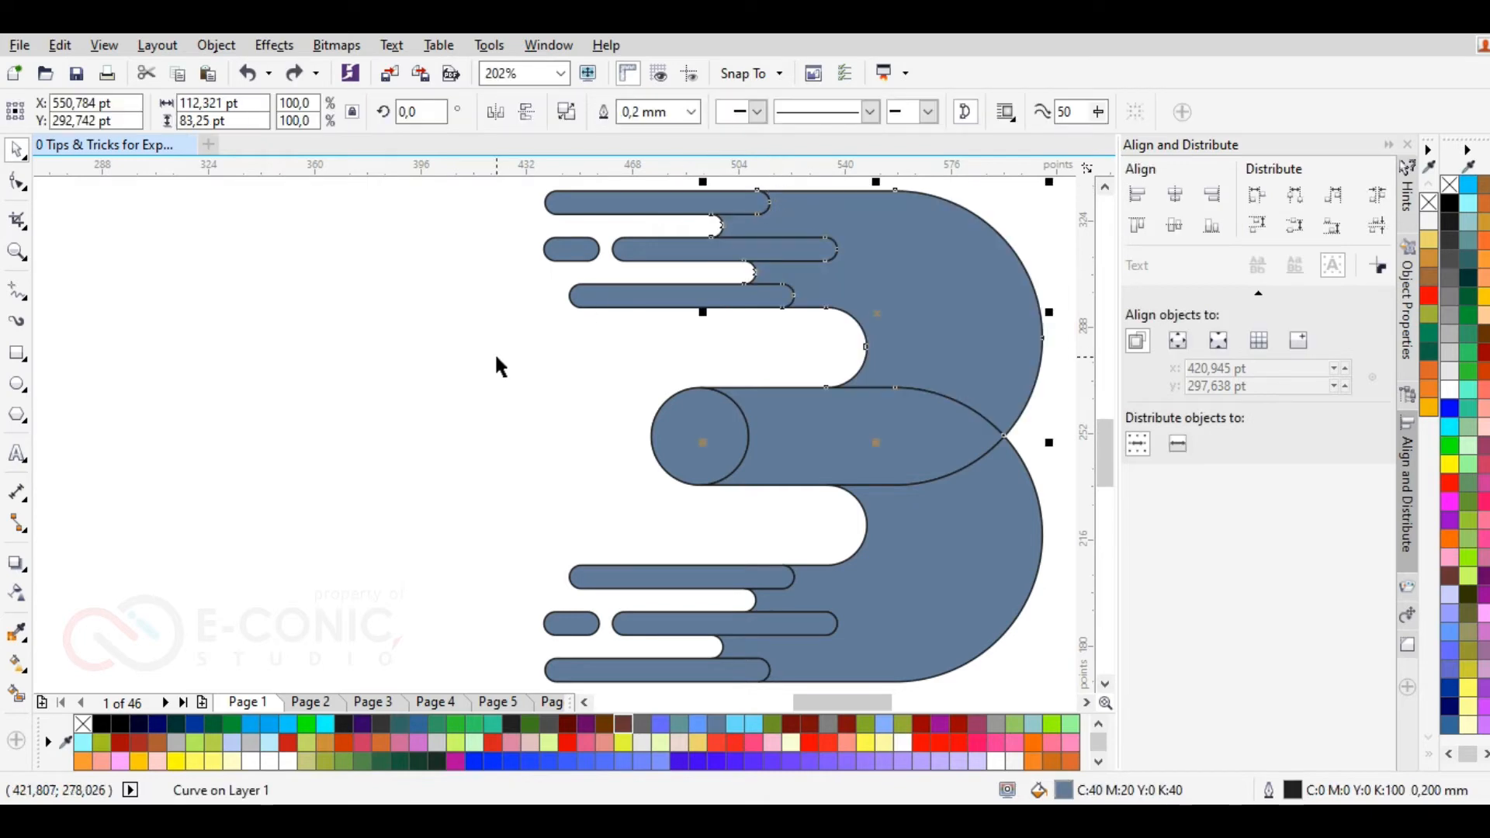
click(497, 358)
click(570, 212)
drag(570, 213, 361, 266)
key(ctrl+z)
drag(680, 482, 611, 493)
key(ctrl+z)
click(609, 460)
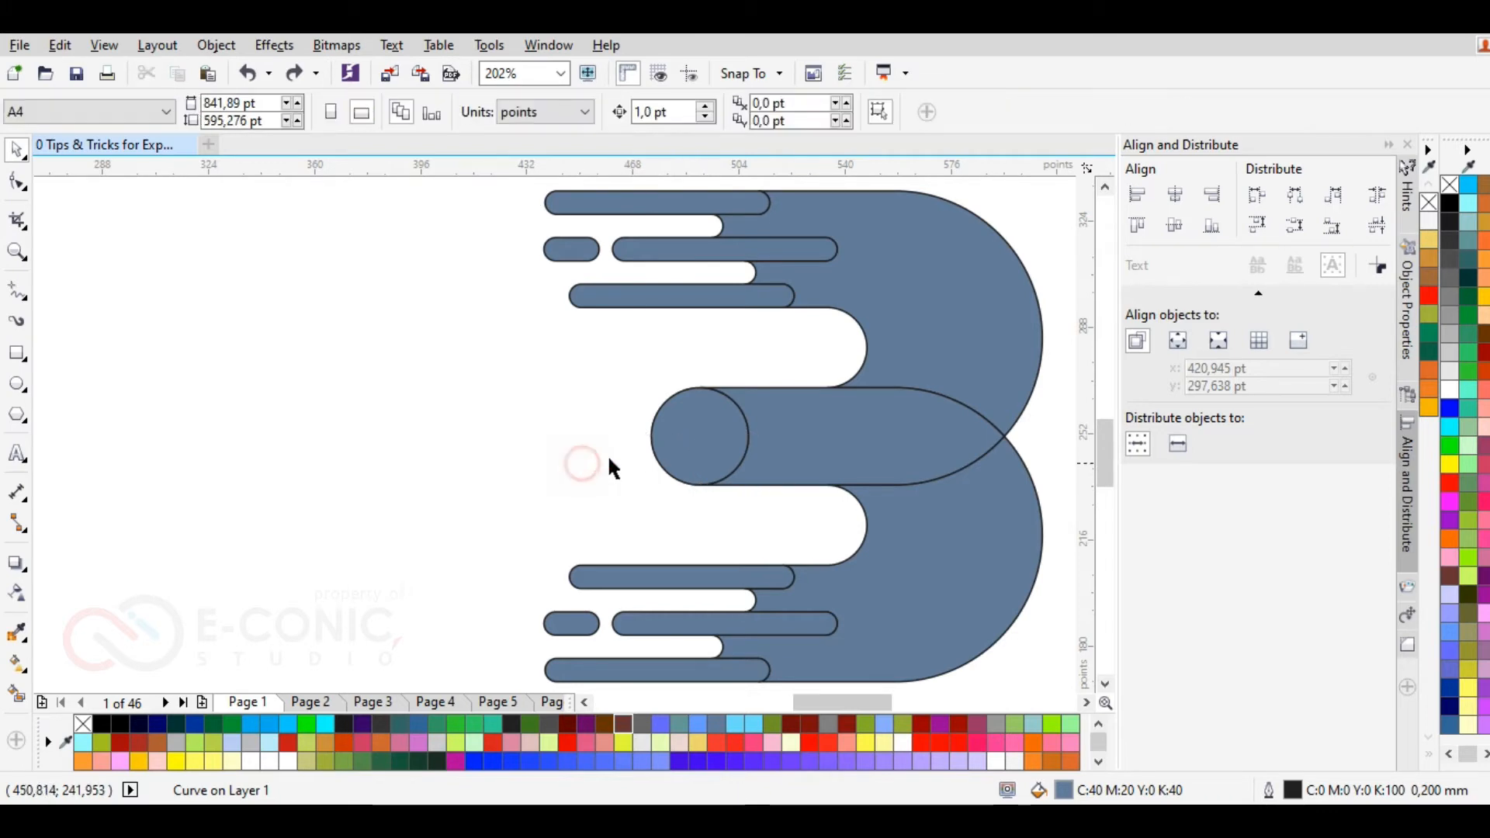
drag(649, 452, 515, 459)
key(ctrl+z)
click(514, 462)
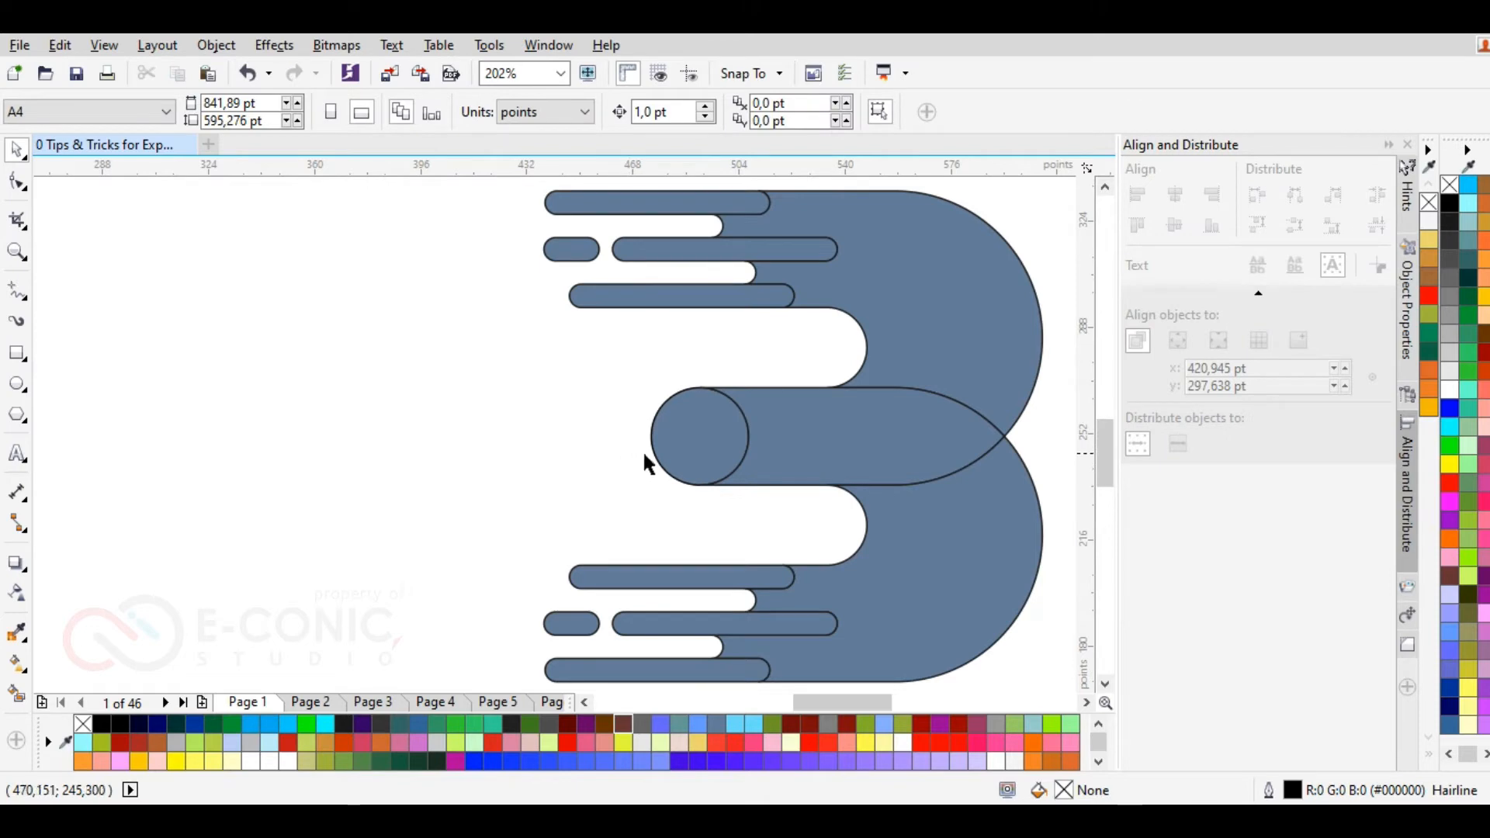
drag(653, 456, 534, 457)
key(Escape)
drag(928, 519, 938, 408)
click(926, 400)
drag(663, 575, 537, 545)
key(ctrl+z)
drag(655, 666, 581, 659)
key(ctrl+z)
click(1027, 293)
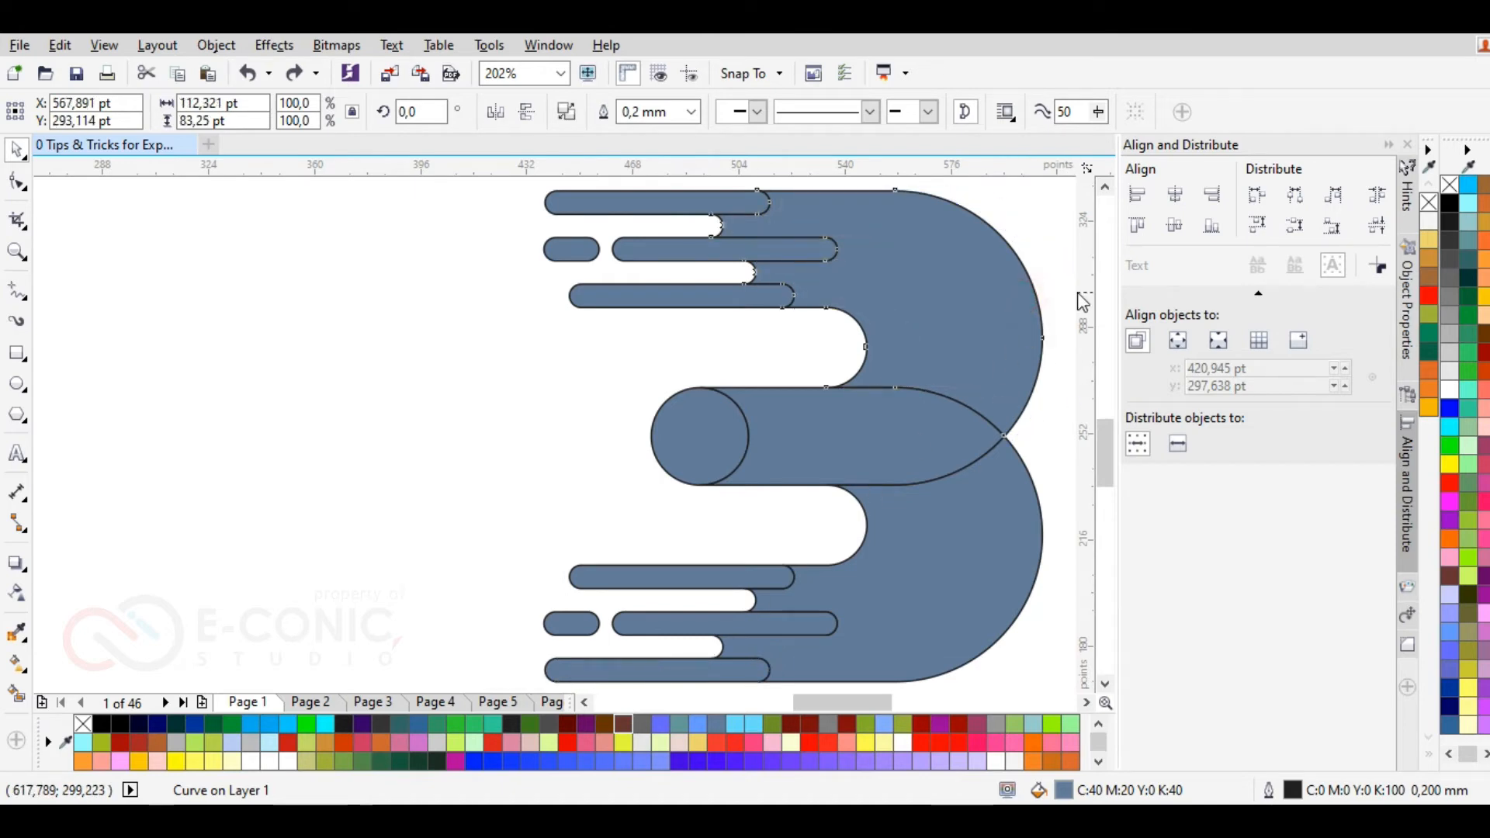
click(432, 440)
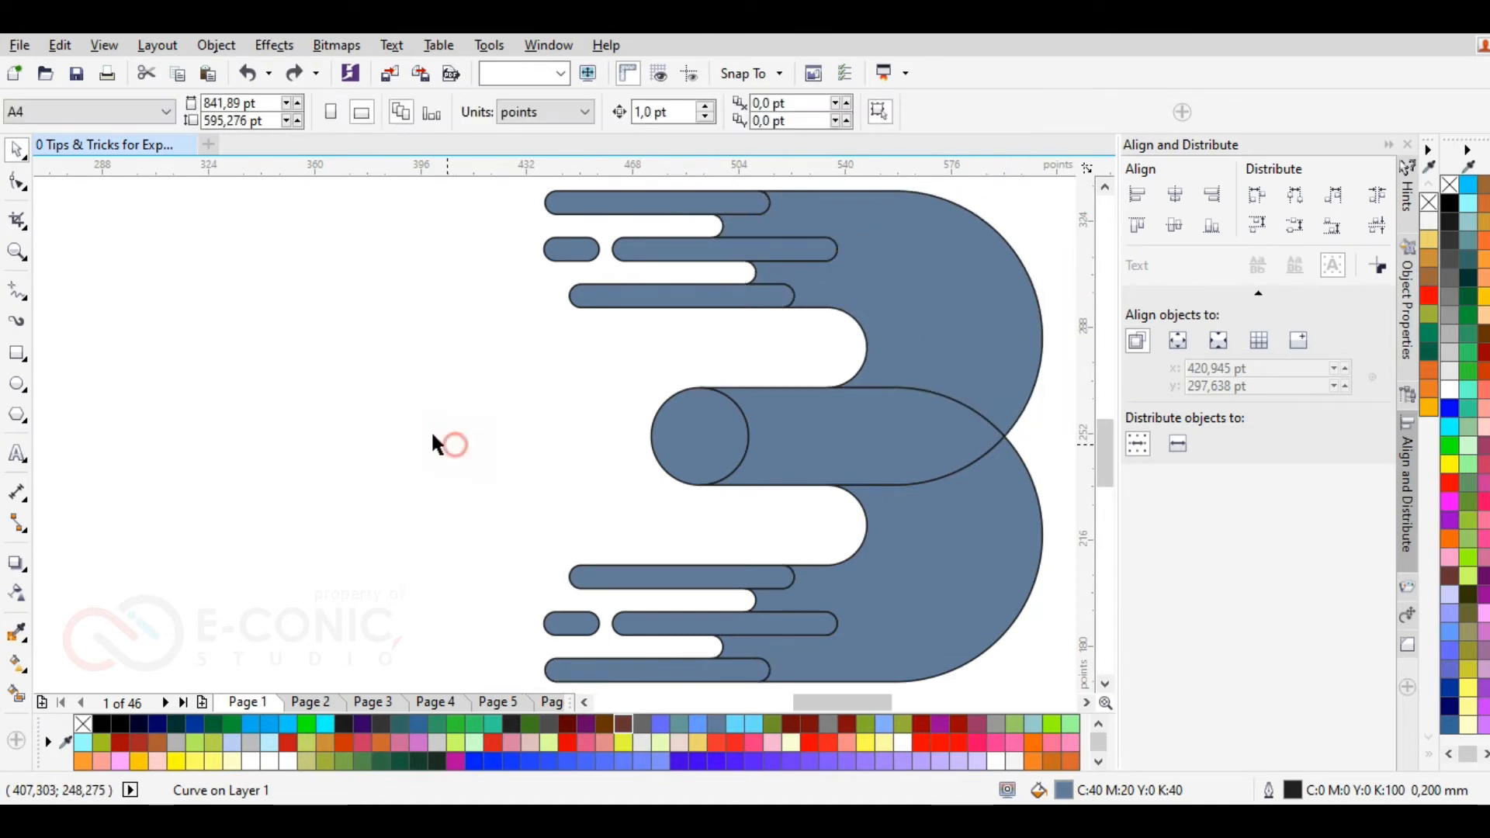
Step: Weld all the blue-grey pieces together into a single 3-shaped object
scroll(425, 410, down, 2)
drag(384, 264, 892, 635)
click(599, 118)
click(395, 249)
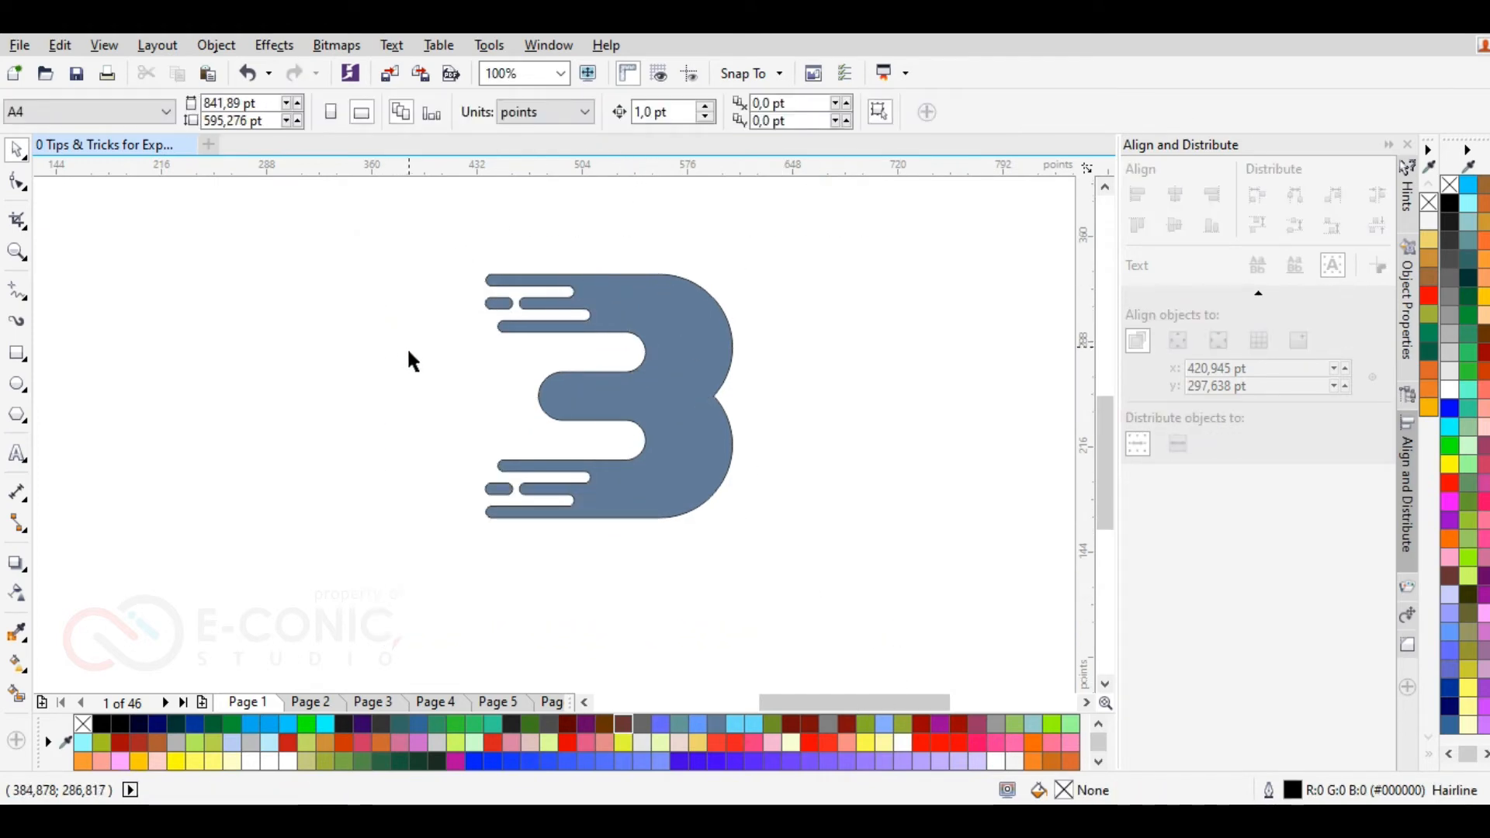
click(359, 397)
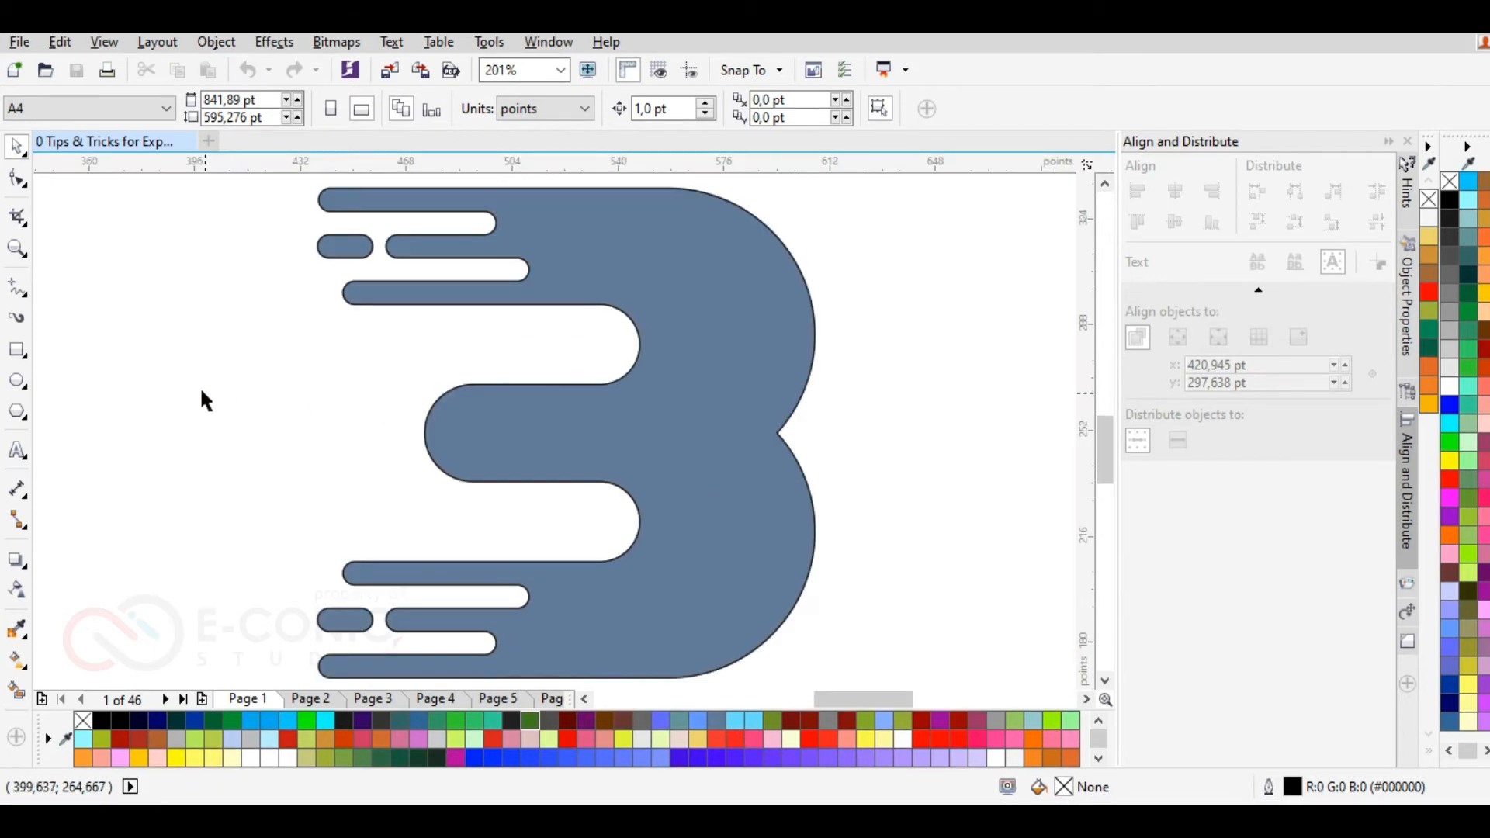
click(17, 381)
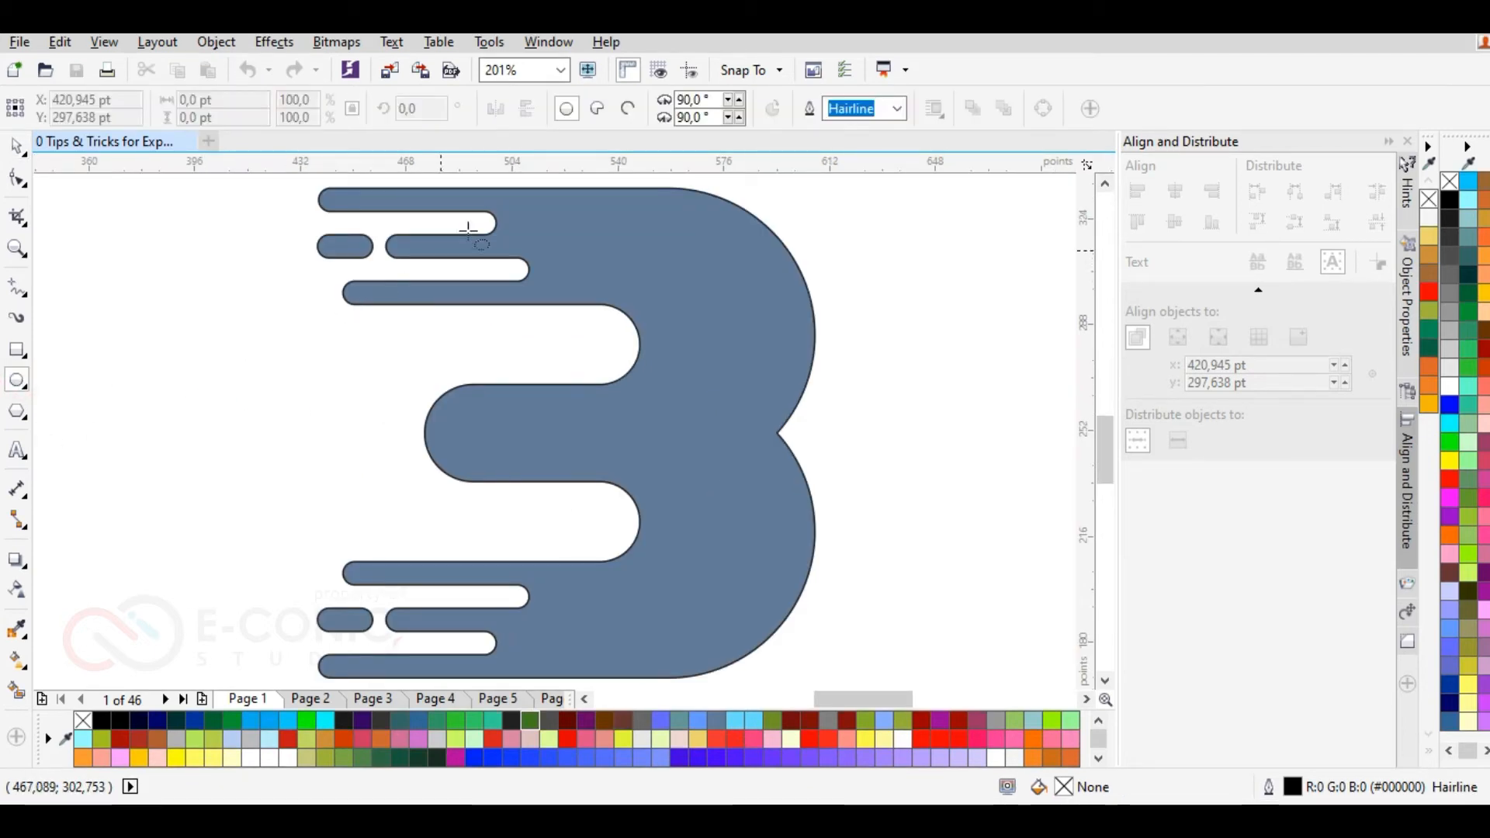
drag(537, 187, 555, 305)
key(ctrl+z)
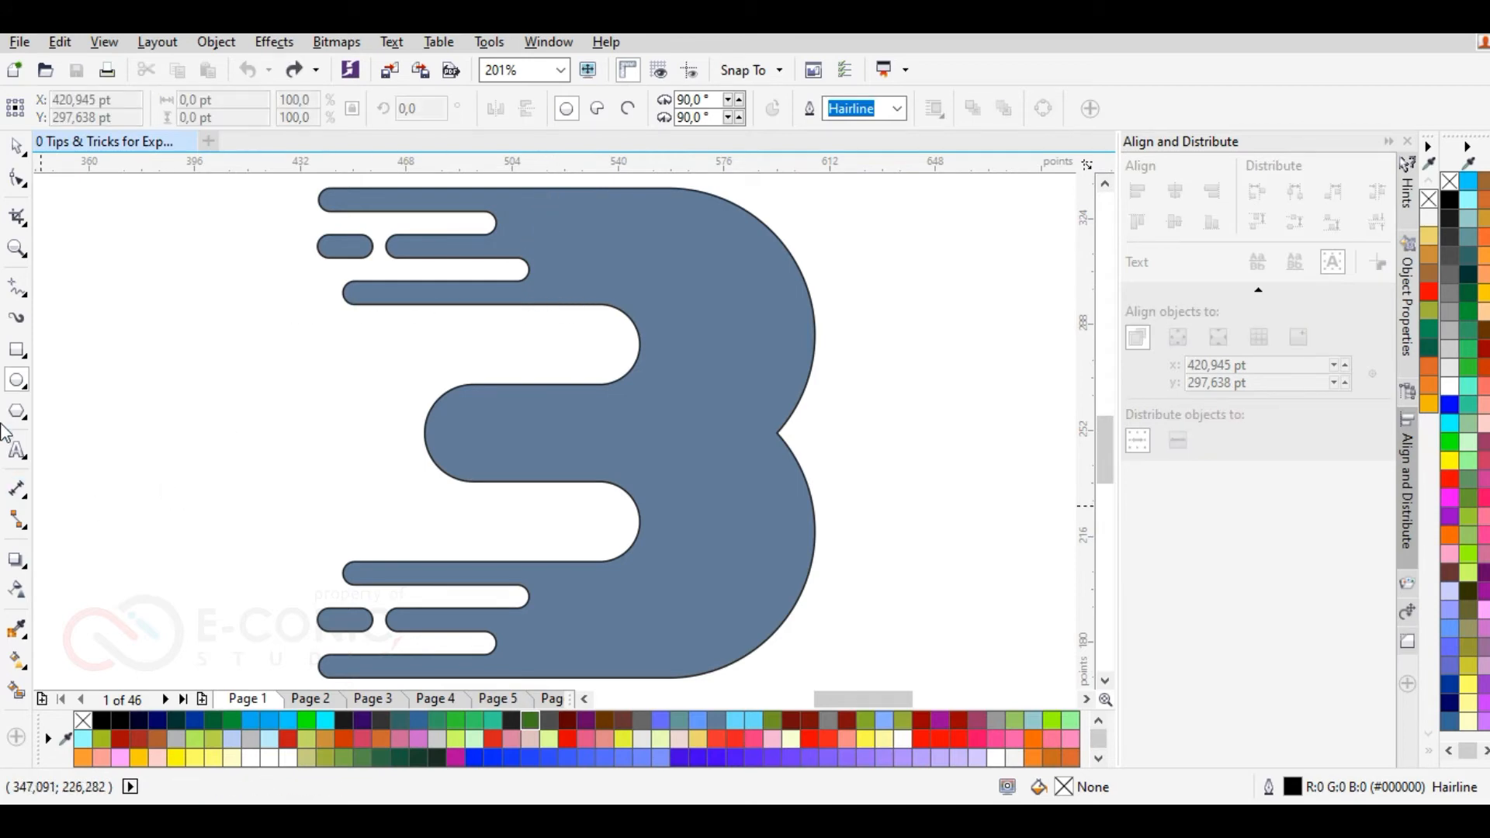
Step: Draw a rectangle about 165 × 39.5 pt across the upper stripe group and fully round its corners to 19.758 pt
click(17, 350)
drag(552, 187, 577, 304)
drag(538, 243, 183, 275)
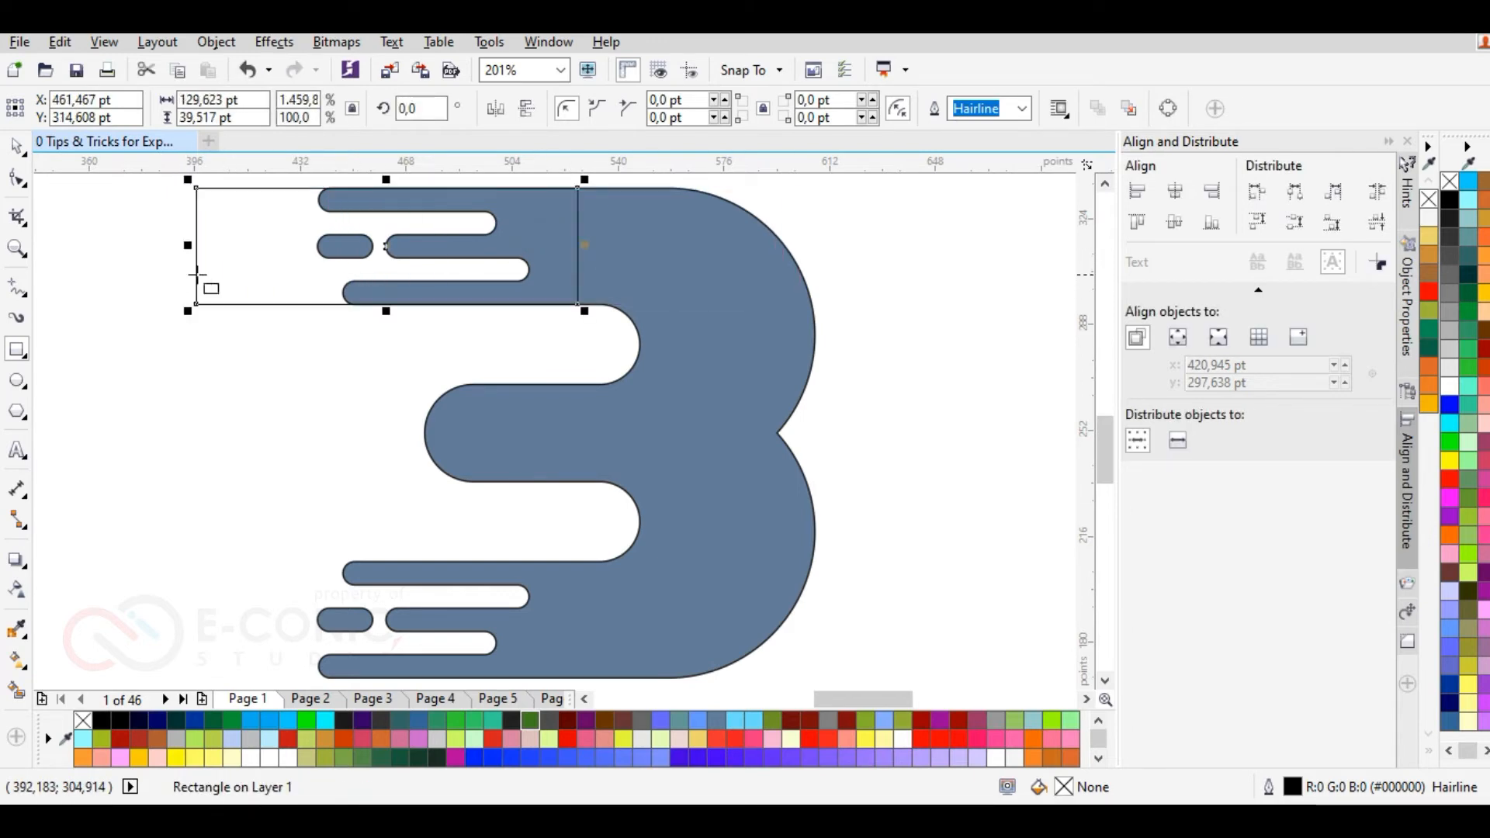
drag(585, 245, 689, 245)
click(18, 178)
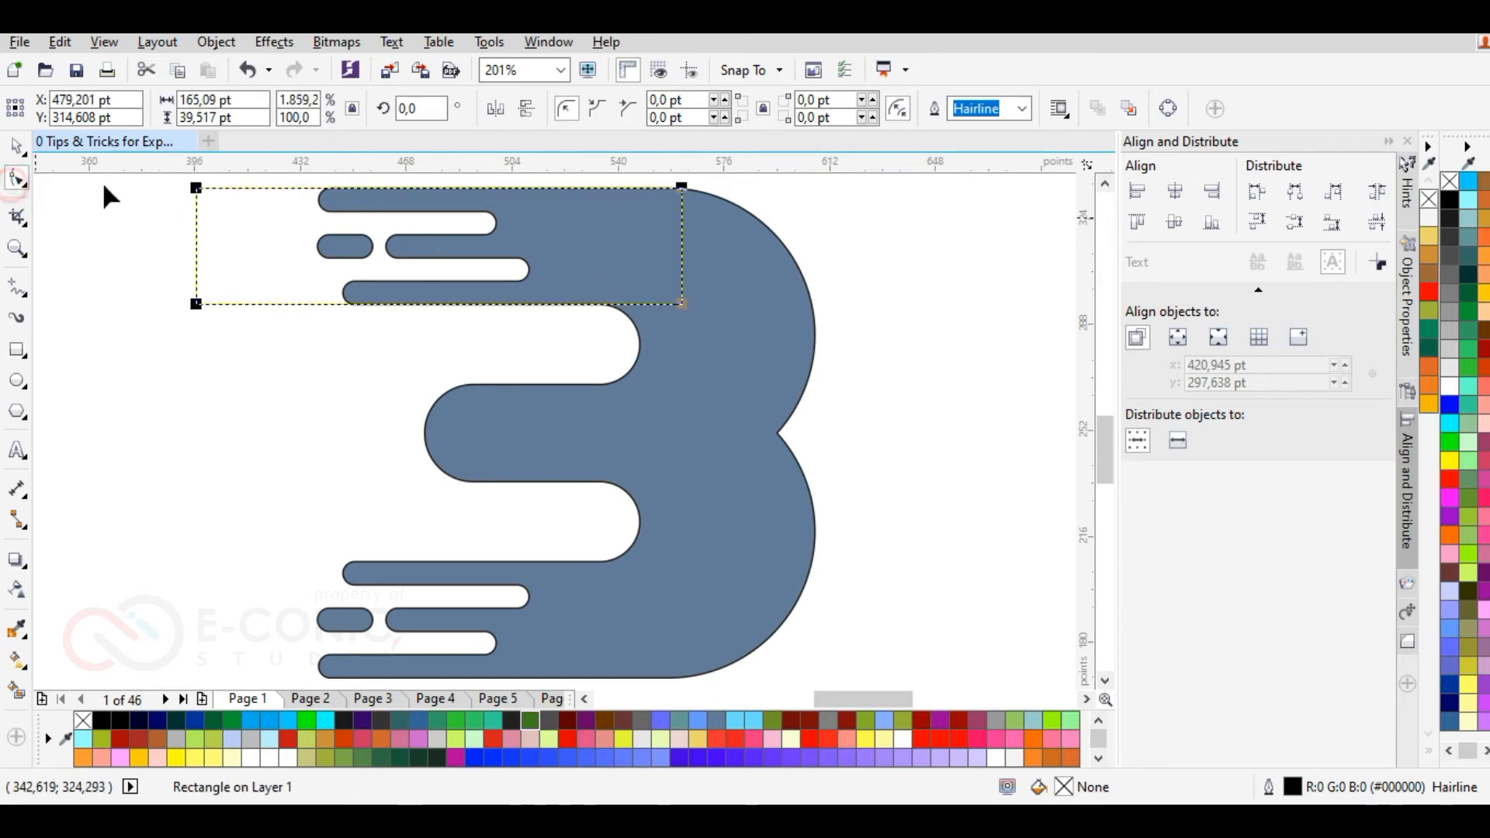
drag(196, 188, 249, 305)
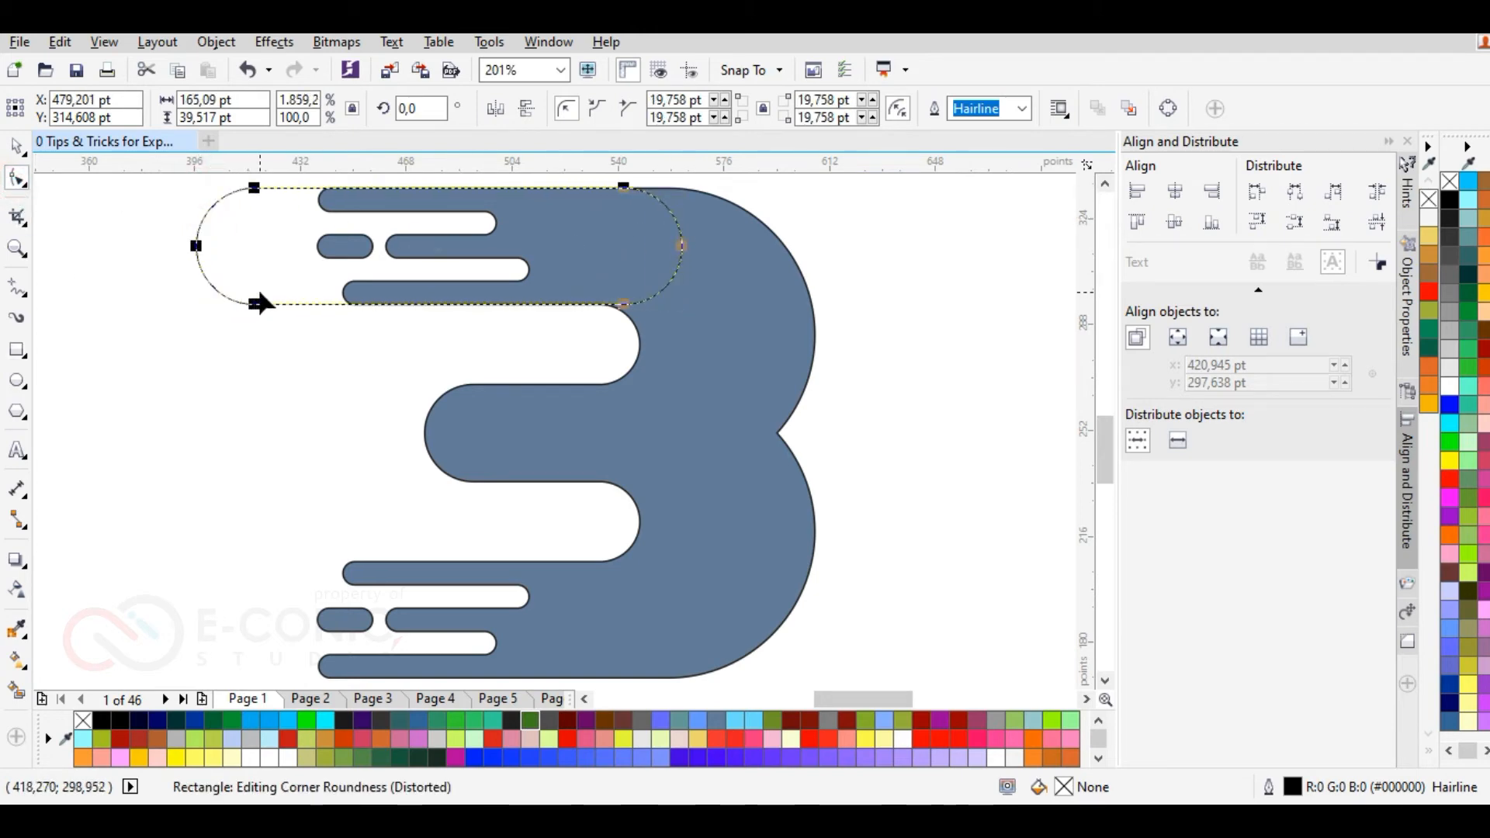
Step: Stretch the rounded rectangle down to the 3's middle arm and widen it on both sides to about 220 × 66.7 pt
scroll(279, 311, down, 1)
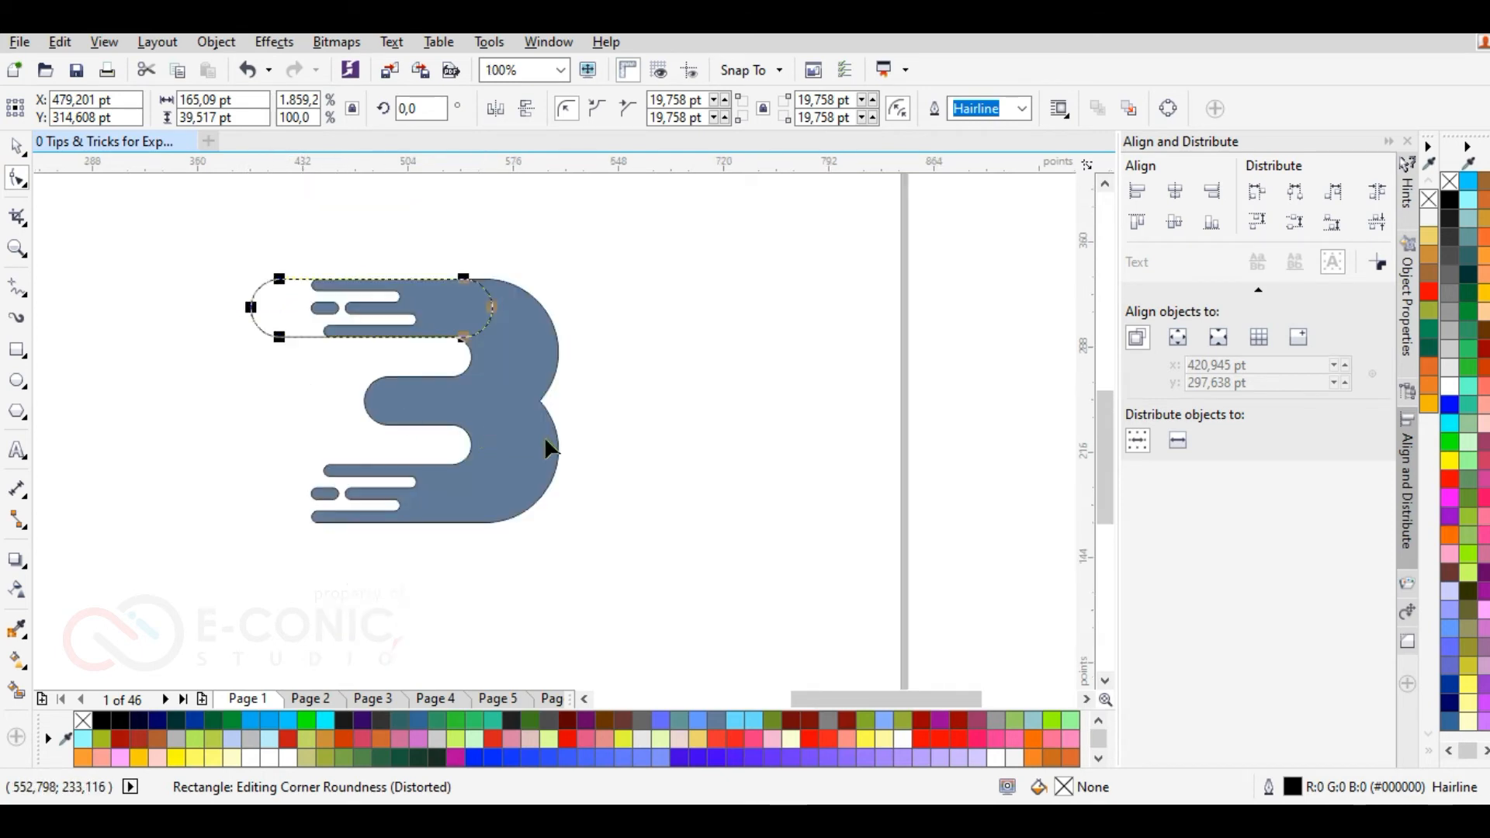
scroll(512, 430, down, 1)
scroll(384, 403, up, 1)
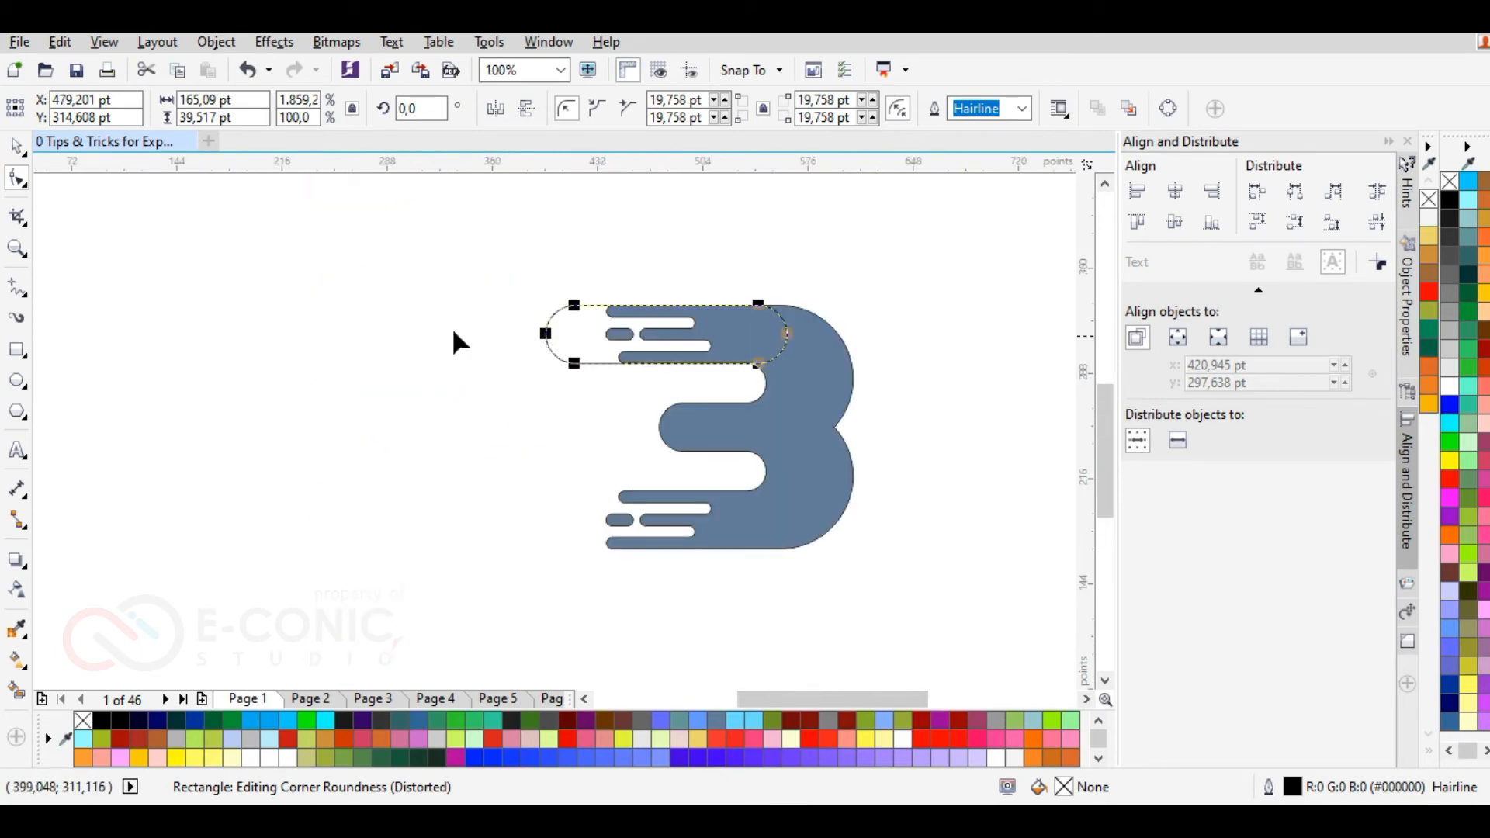
click(17, 145)
drag(666, 371, 666, 410)
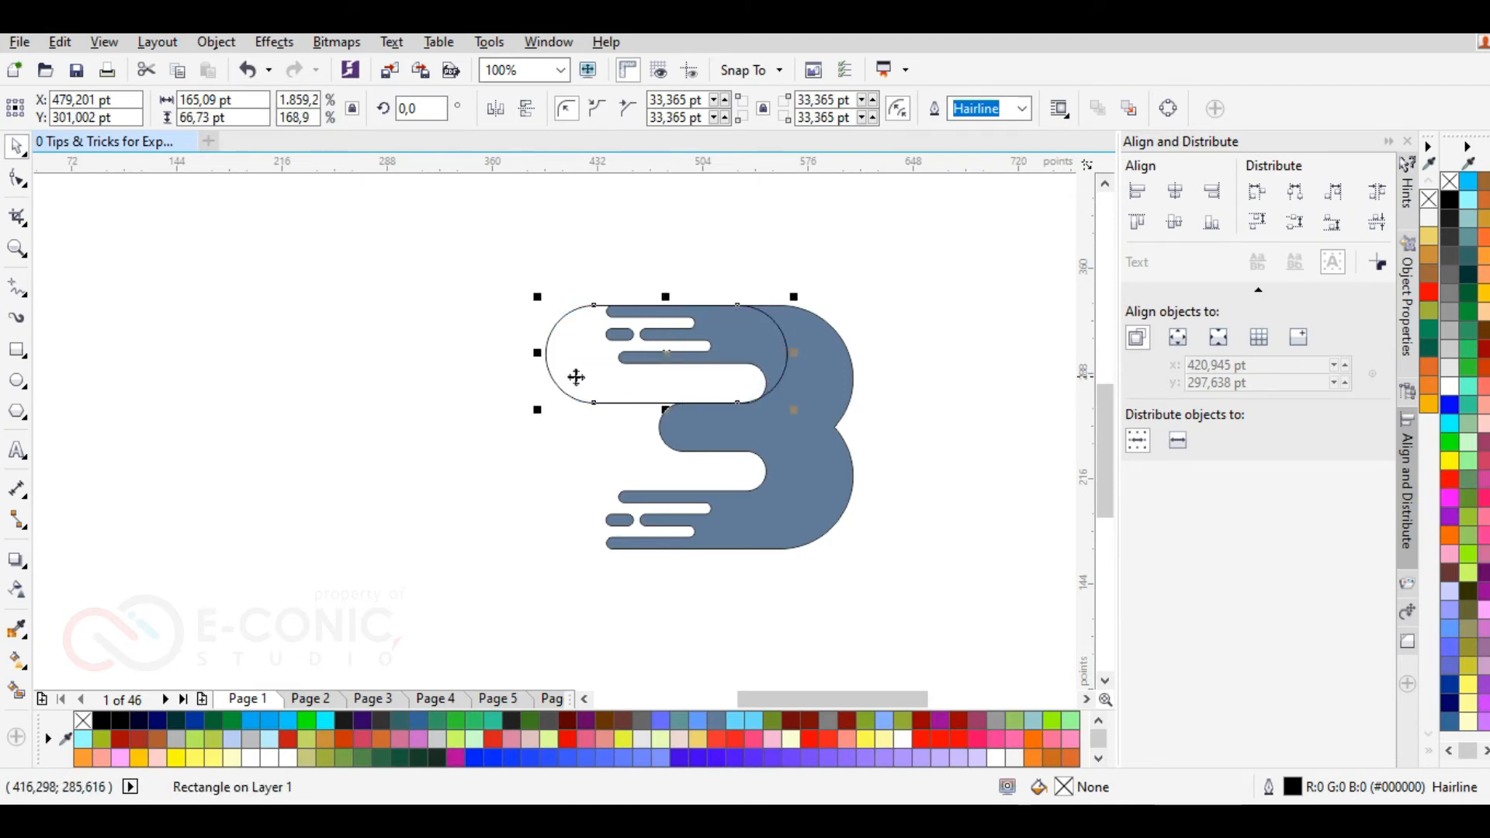
scroll(667, 355, up, 1)
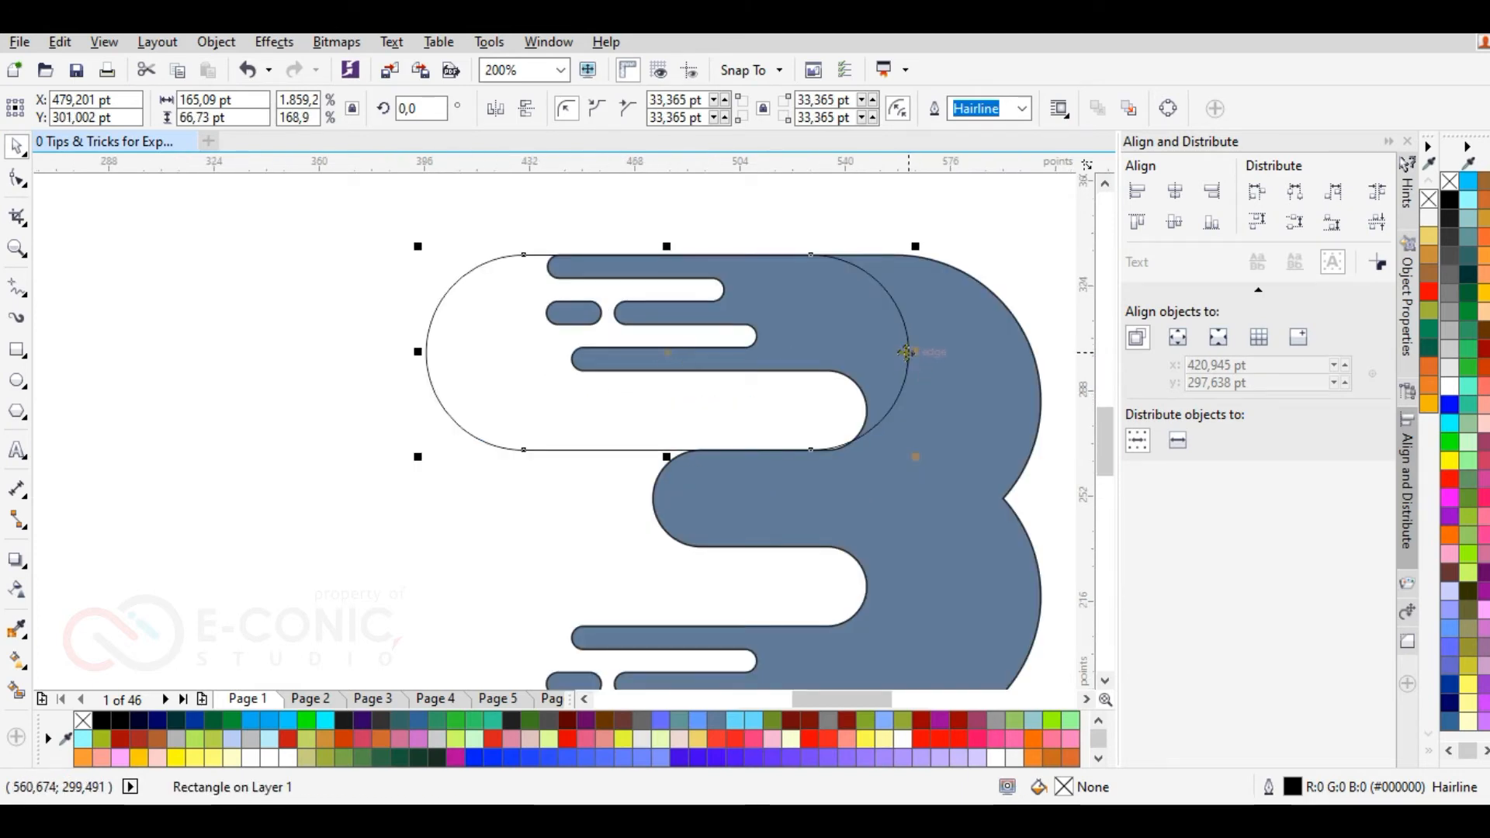
drag(916, 353, 936, 352)
drag(418, 352, 275, 351)
Step: Place a copy of the rounded rectangle about 100 pt straight below, covering the lower stripe group
scroll(642, 457, down, 1)
scroll(644, 455, up, 1)
drag(532, 257, 511, 342)
key(ctrl+z)
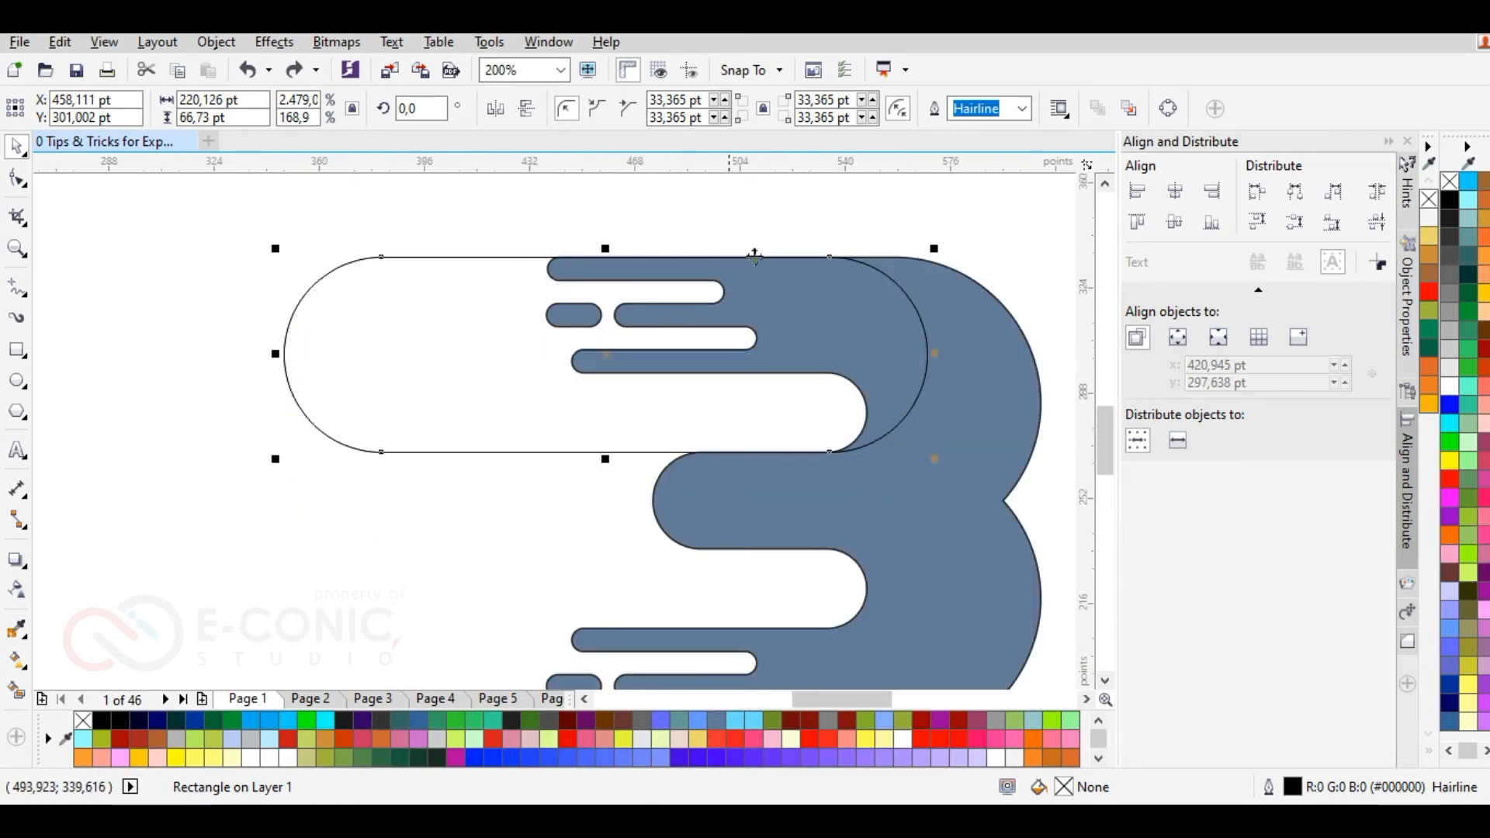
drag(825, 256, 818, 559)
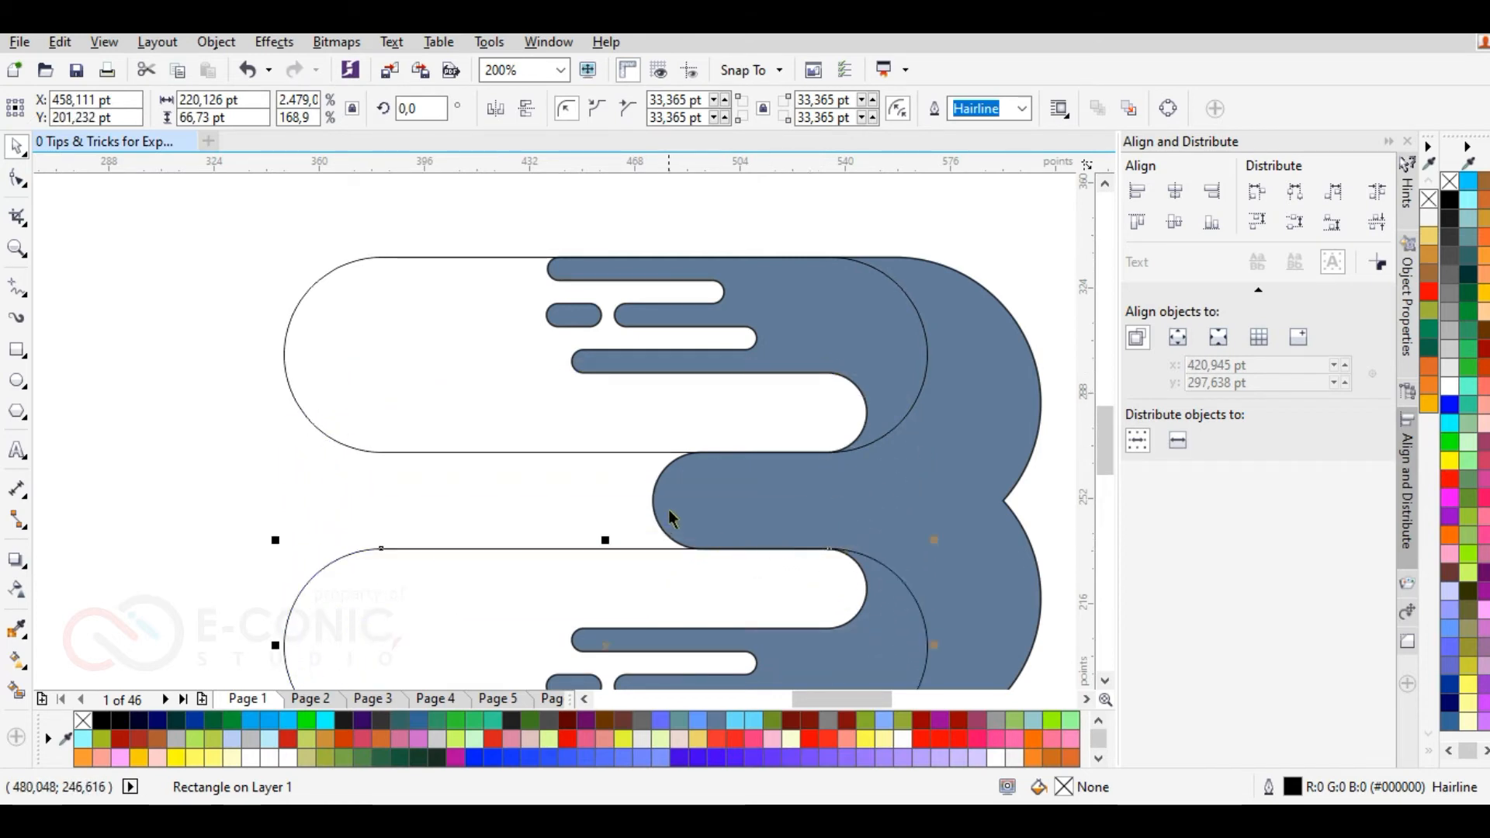
scroll(668, 512, down, 1)
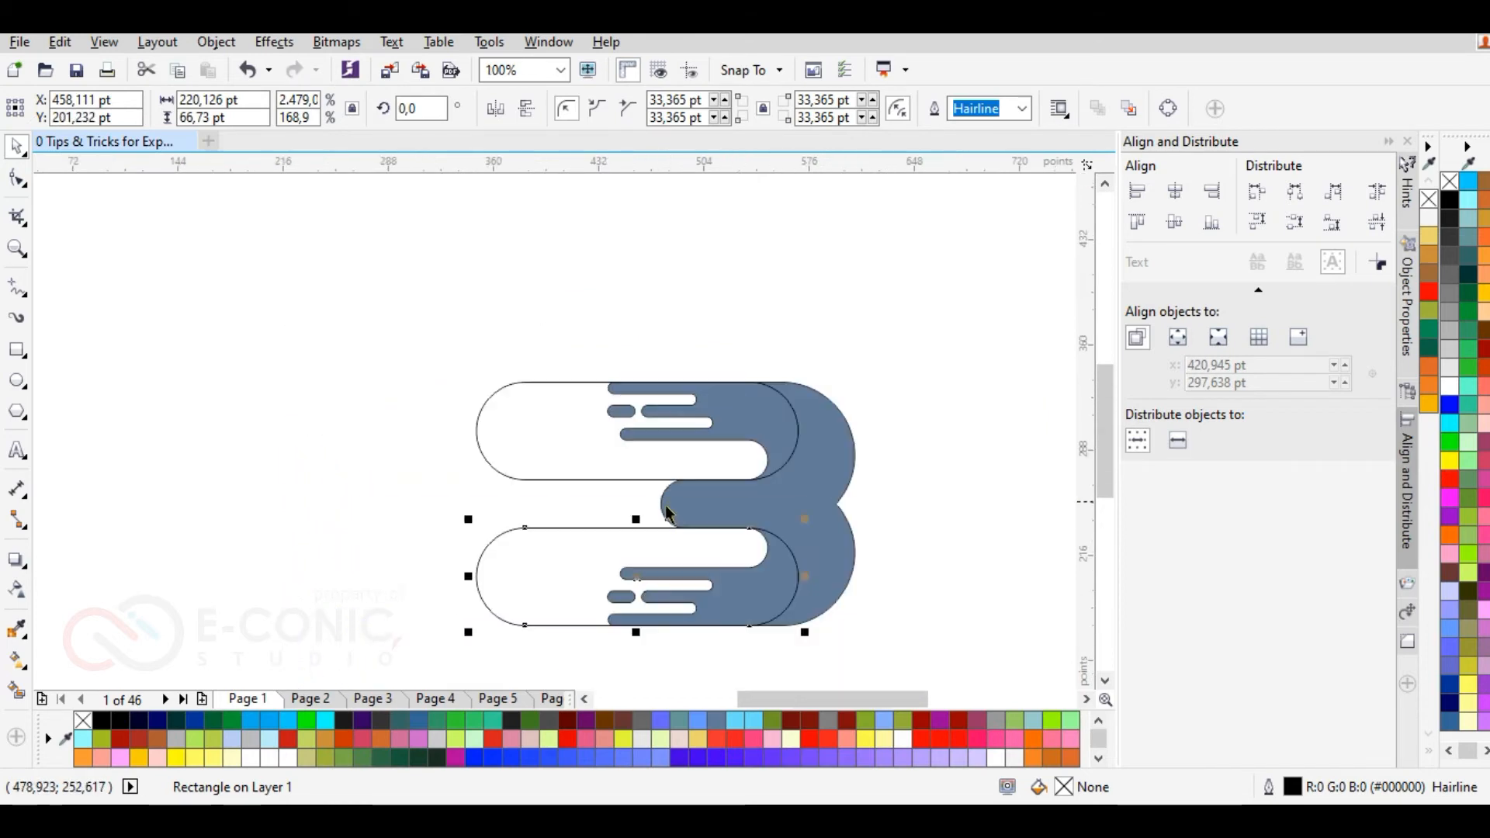
Step: Make an enlarged copy of the upper rounded rectangle, about 259 × 100 pt, reaching down to the lower rounded rectangle's top edge
click(691, 462)
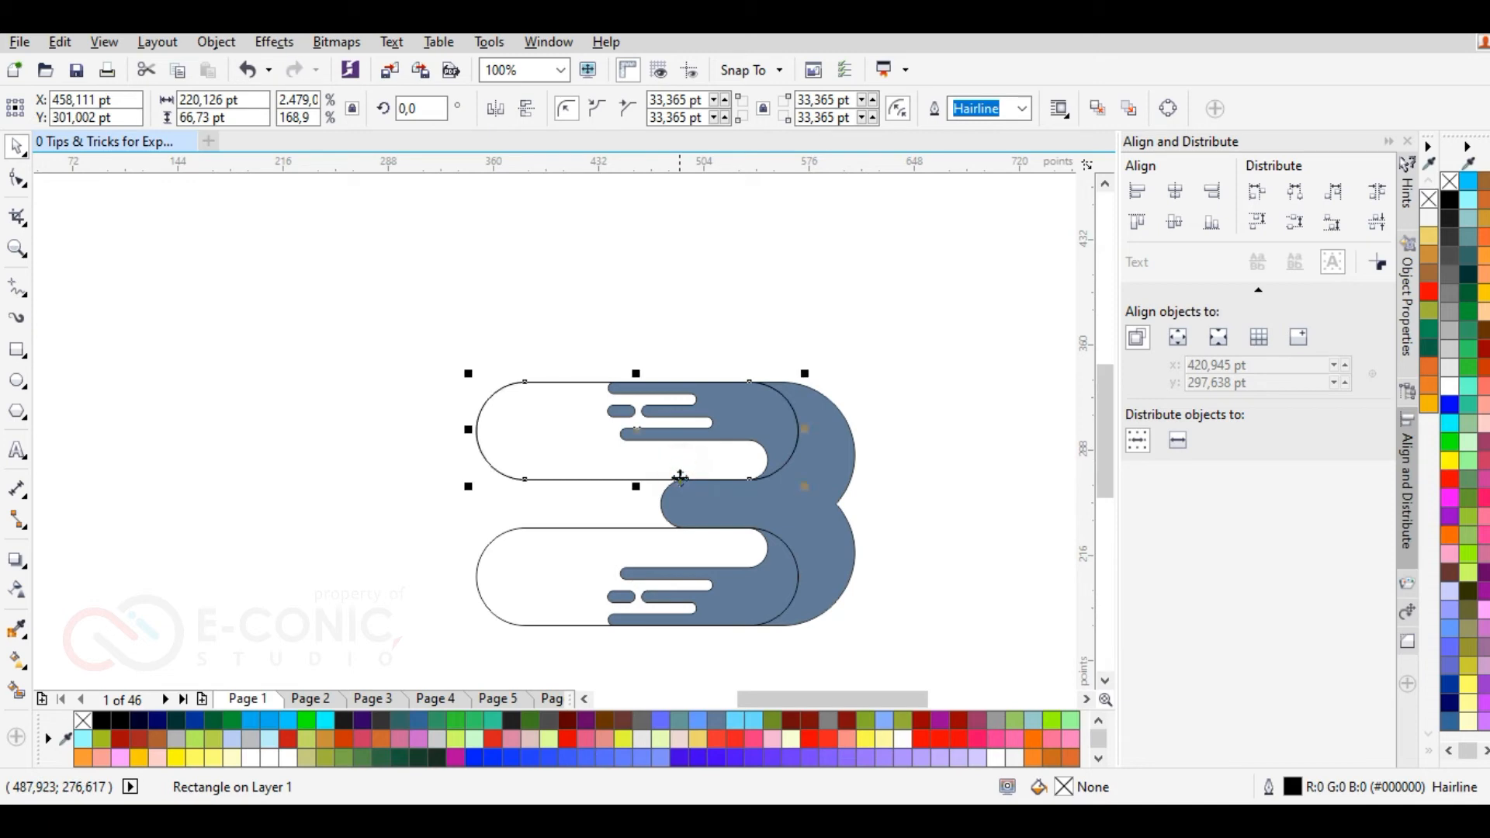
drag(636, 486, 636, 535)
drag(805, 454, 861, 454)
drag(534, 505, 513, 506)
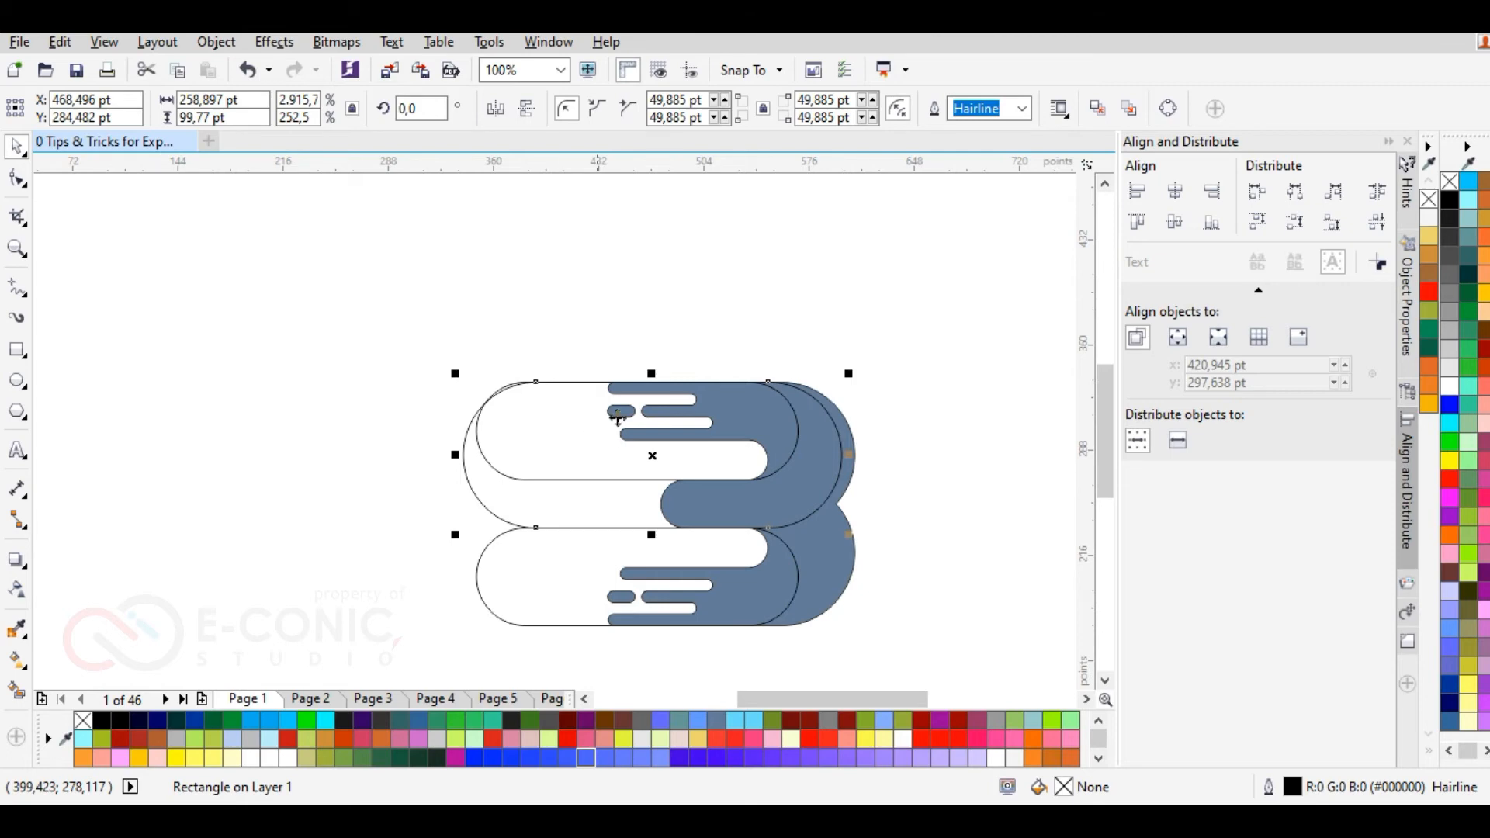
Step: Enlarge the outer rounded rectangle to about 275 × 109 pt, nudge it left, and place a copy about 76 pt below it
drag(652, 375, 653, 361)
drag(455, 448, 425, 450)
key(Left)
key(Left)
key(Left)
key(Left)
key(Right)
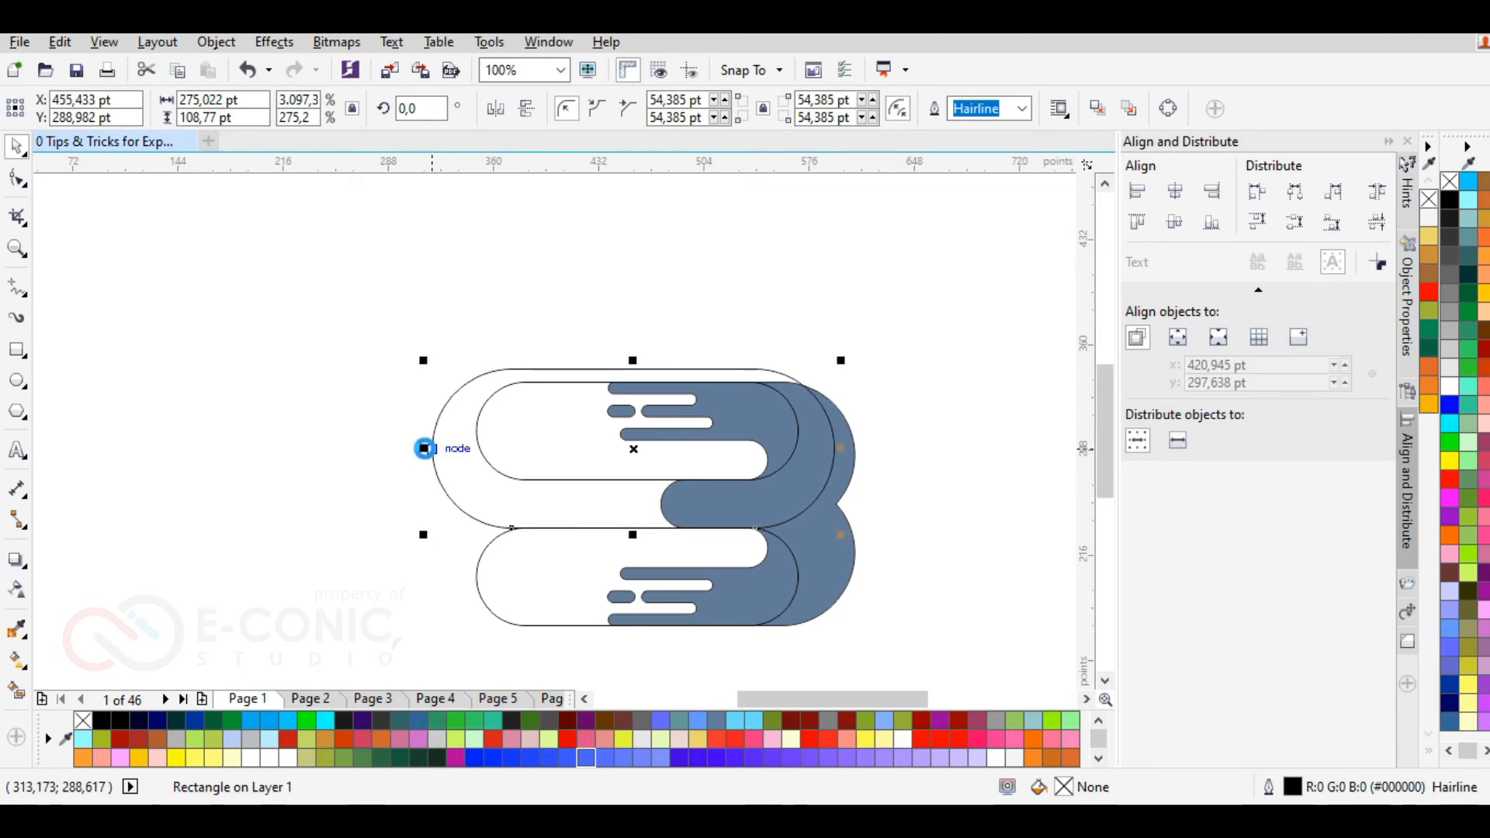
drag(659, 369, 654, 482)
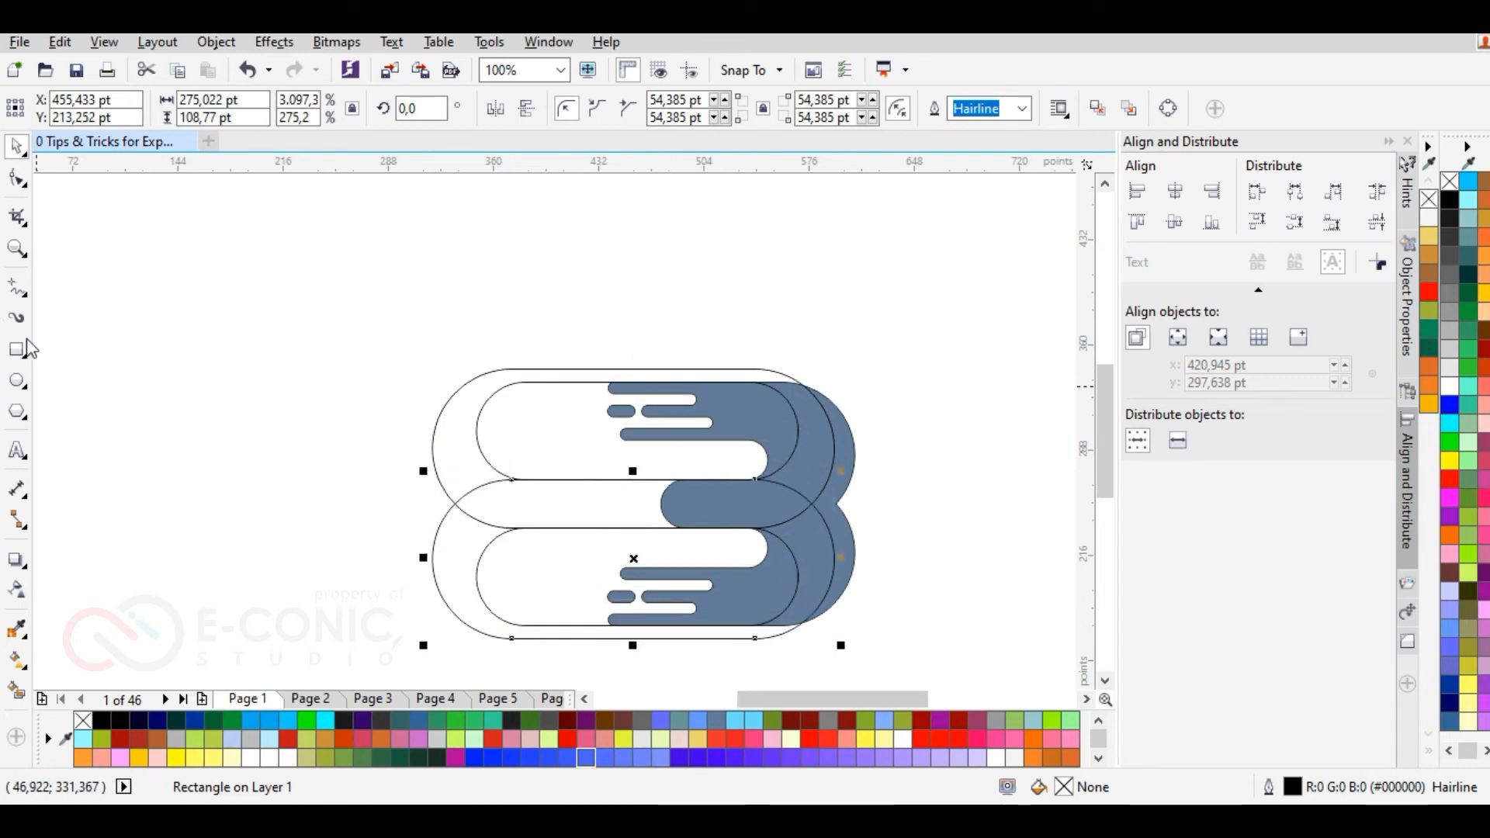
click(145, 506)
Step: Give the 3 shape and all four rounded rectangles a black outline and no fill
drag(287, 247, 900, 648)
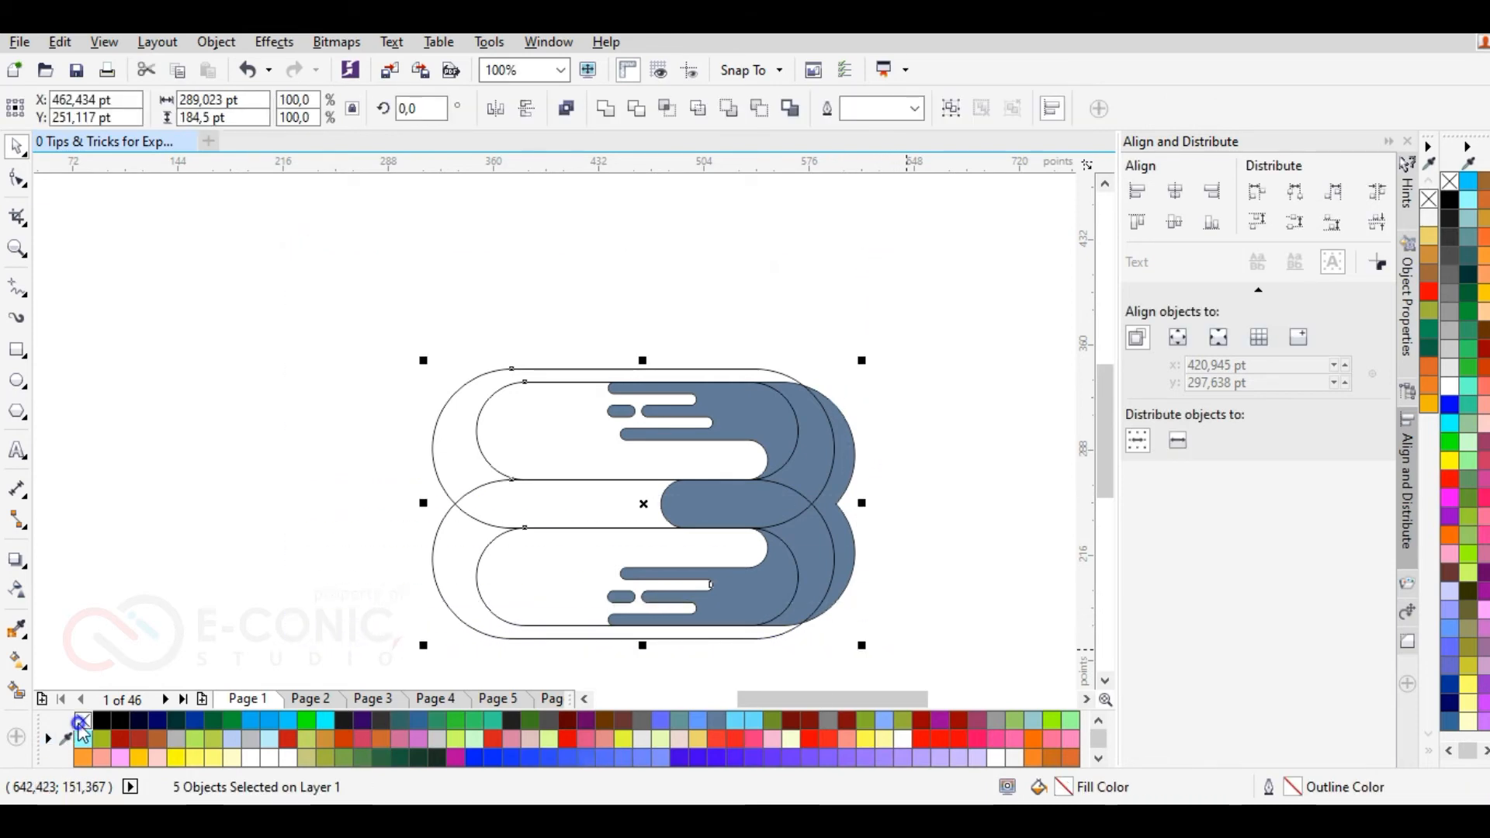
right_click(82, 726)
right_click(103, 725)
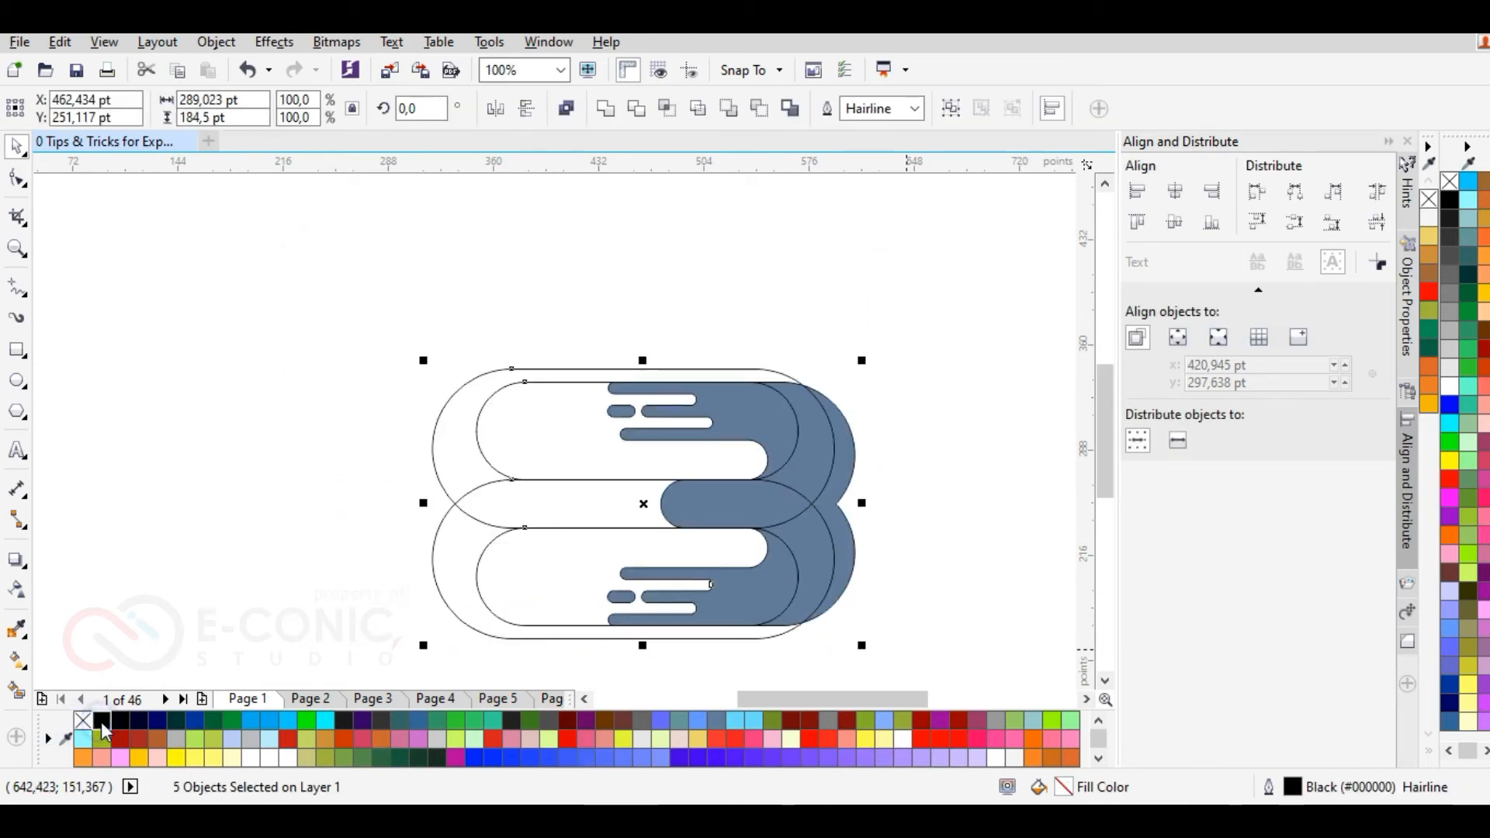
click(83, 721)
click(102, 515)
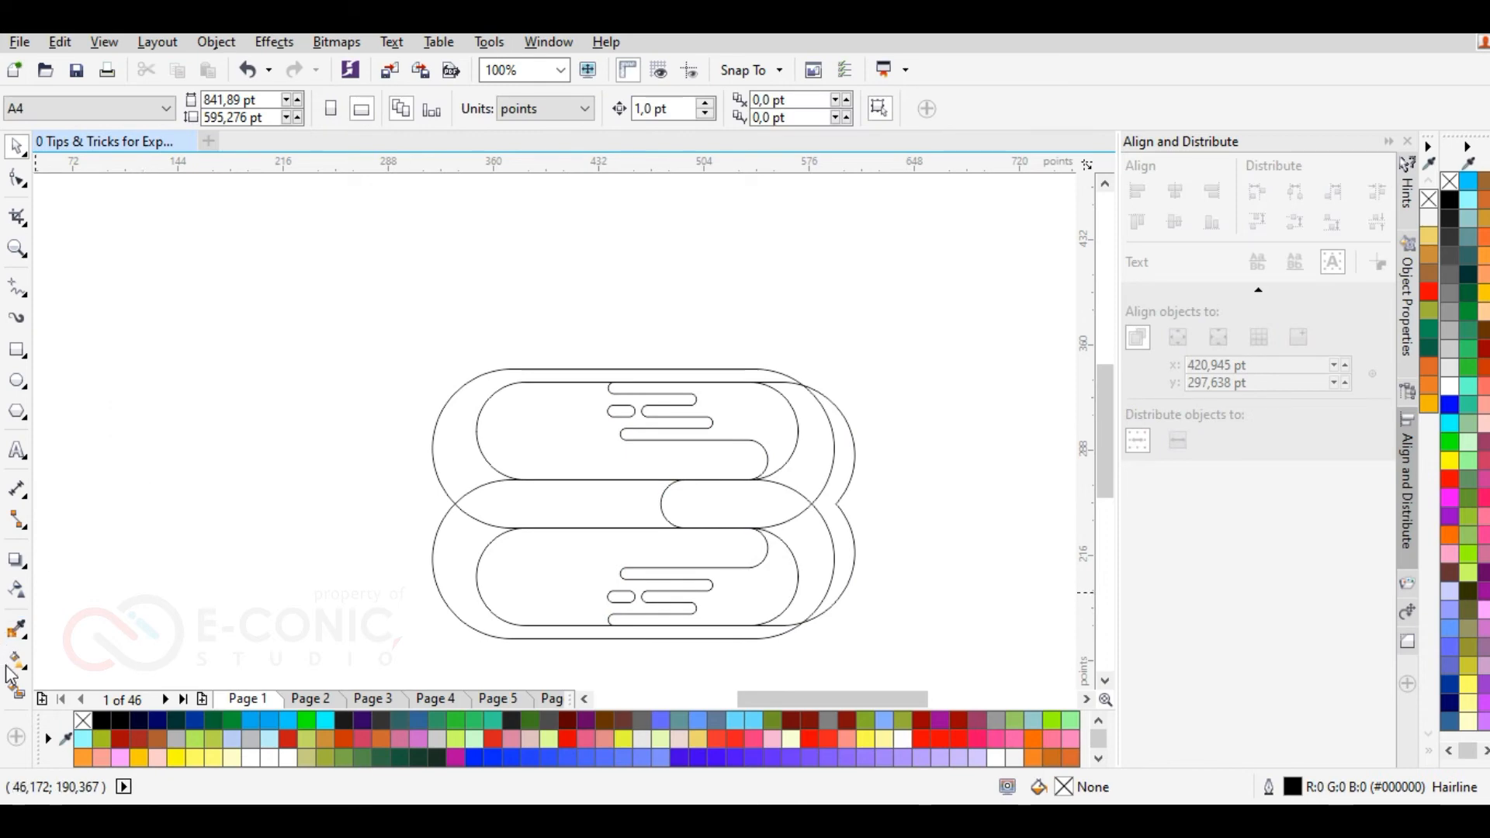
click(16, 691)
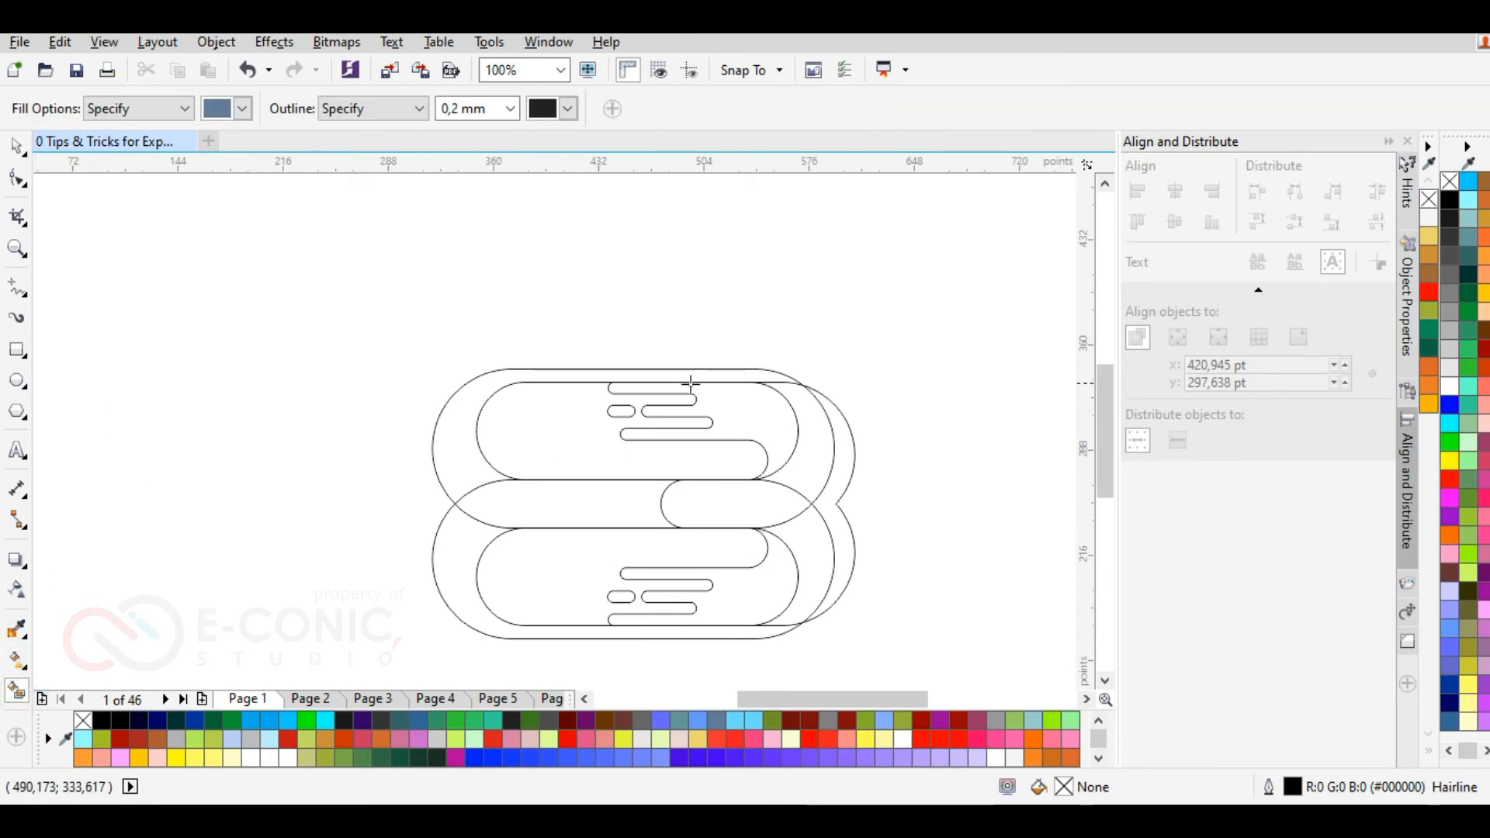
click(724, 395)
key(ctrl+z)
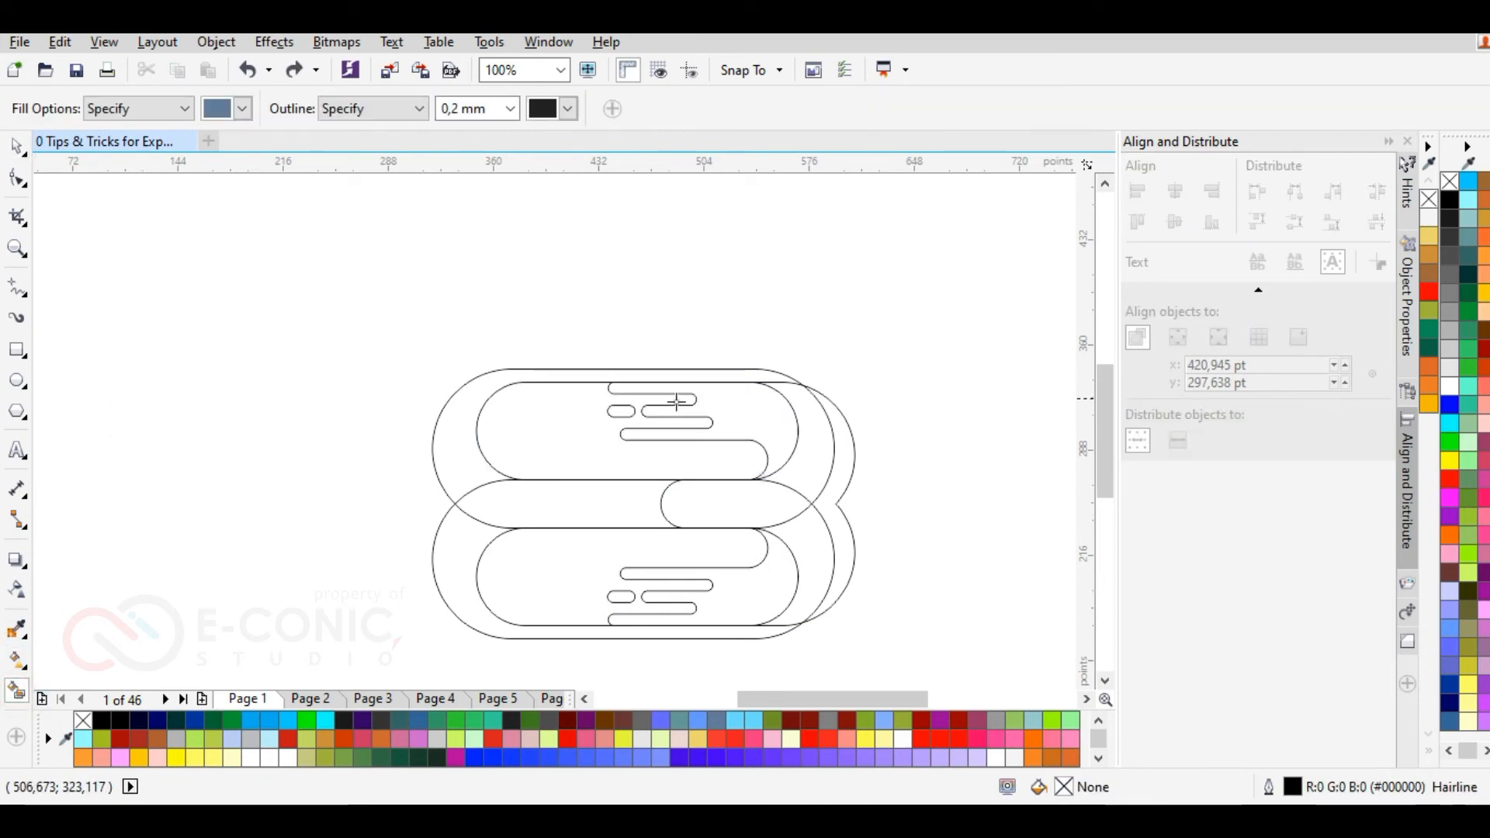
click(696, 437)
key(ctrl+z)
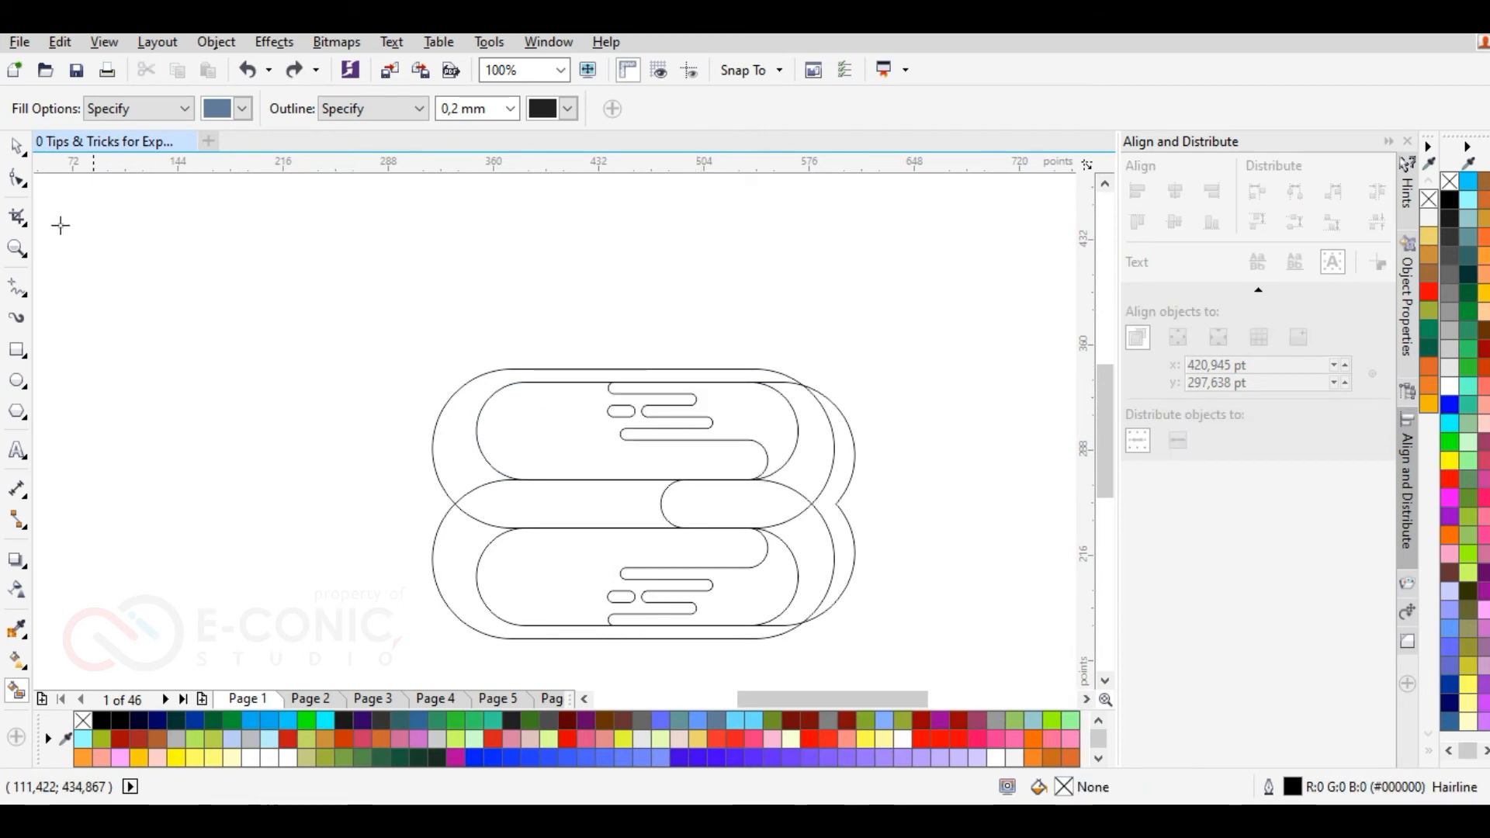
click(15, 145)
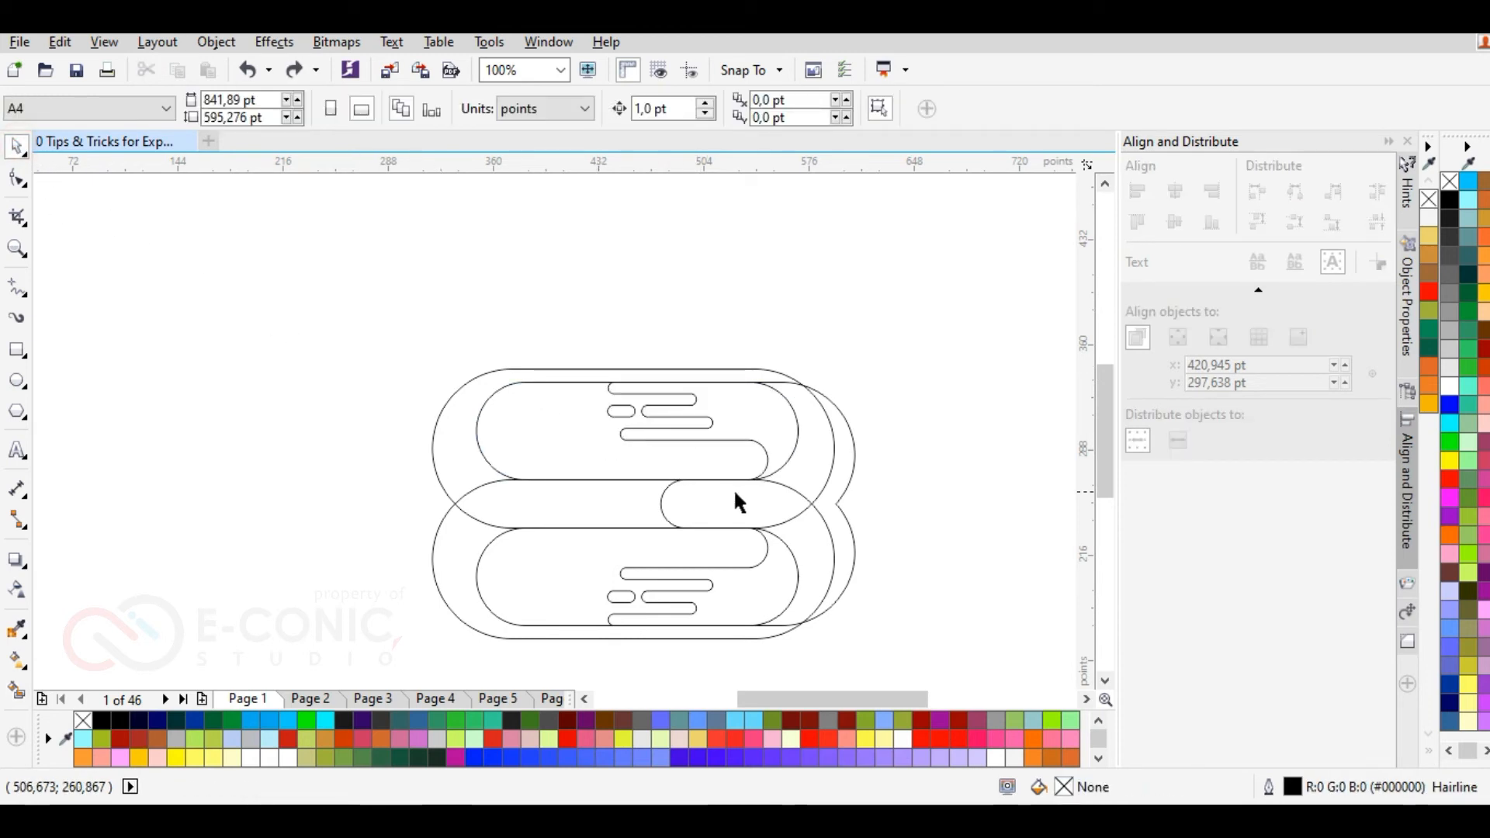
Step: Smart Fill the middle bar, the two crescents beside the inner rounded rectangles and the outer right strip with blue-grey and a 0.2 mm outline
click(15, 690)
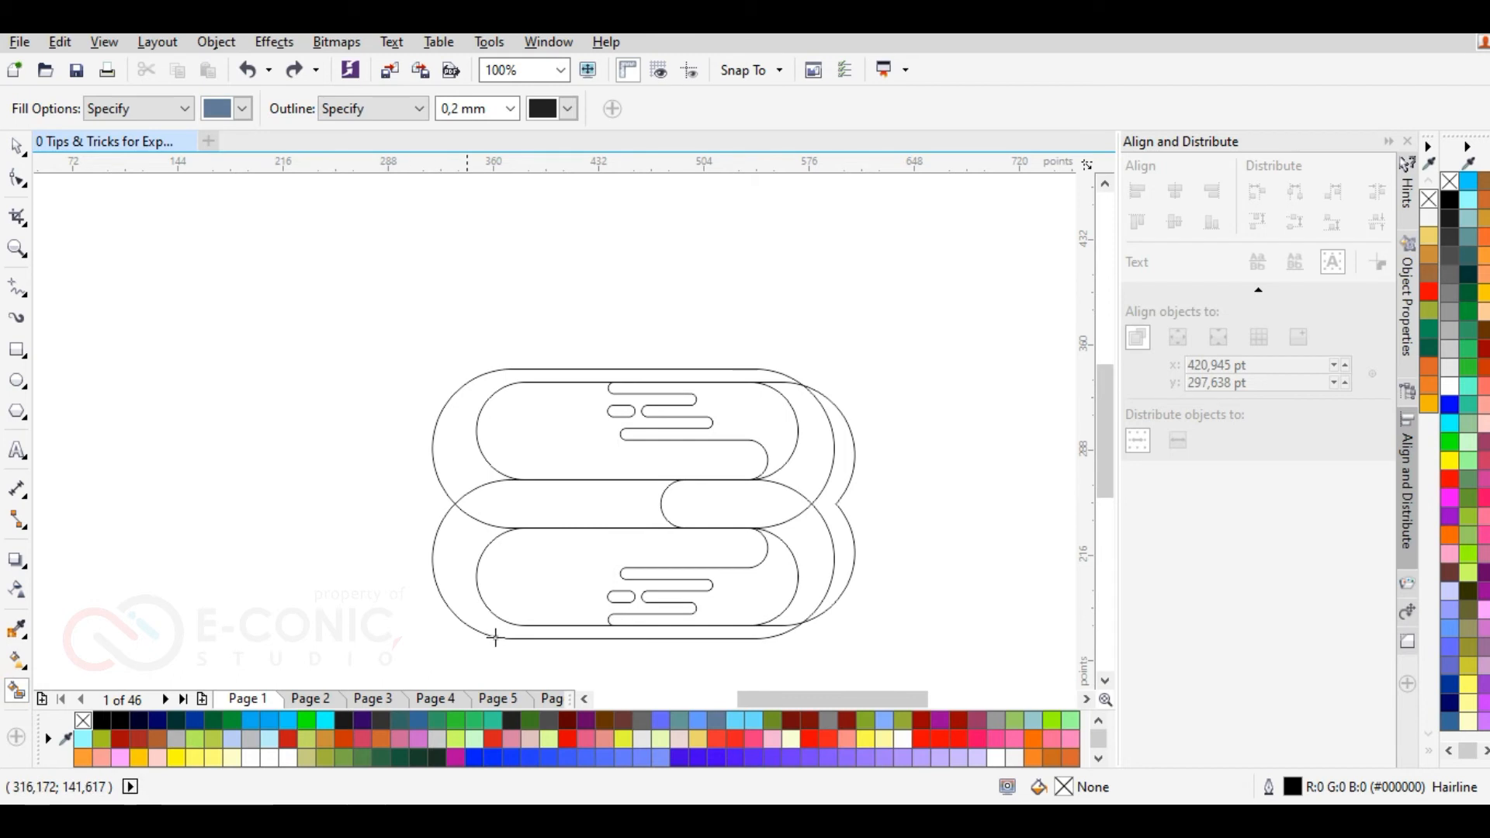
click(717, 520)
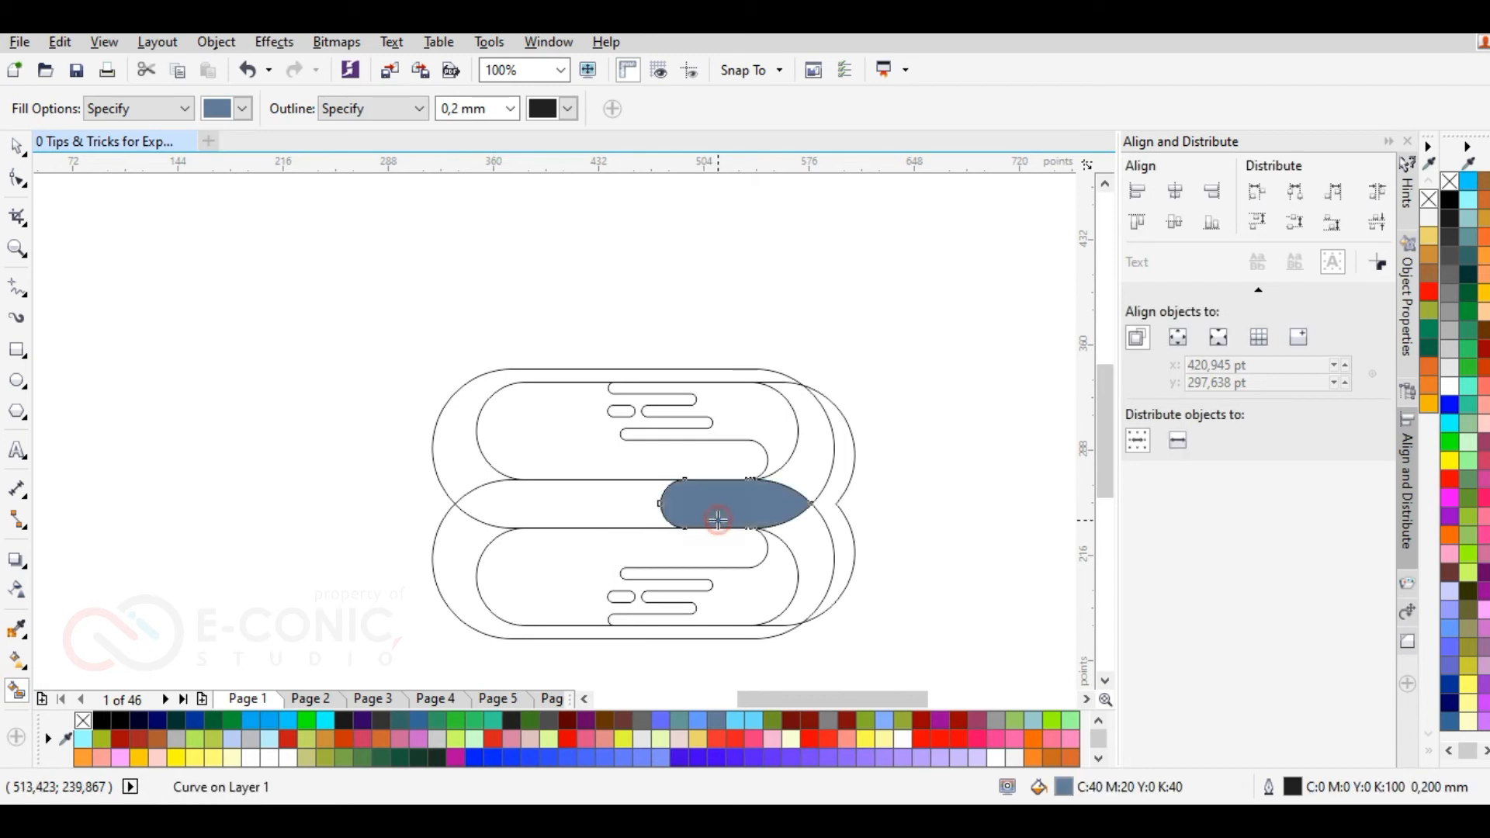
click(821, 539)
click(820, 462)
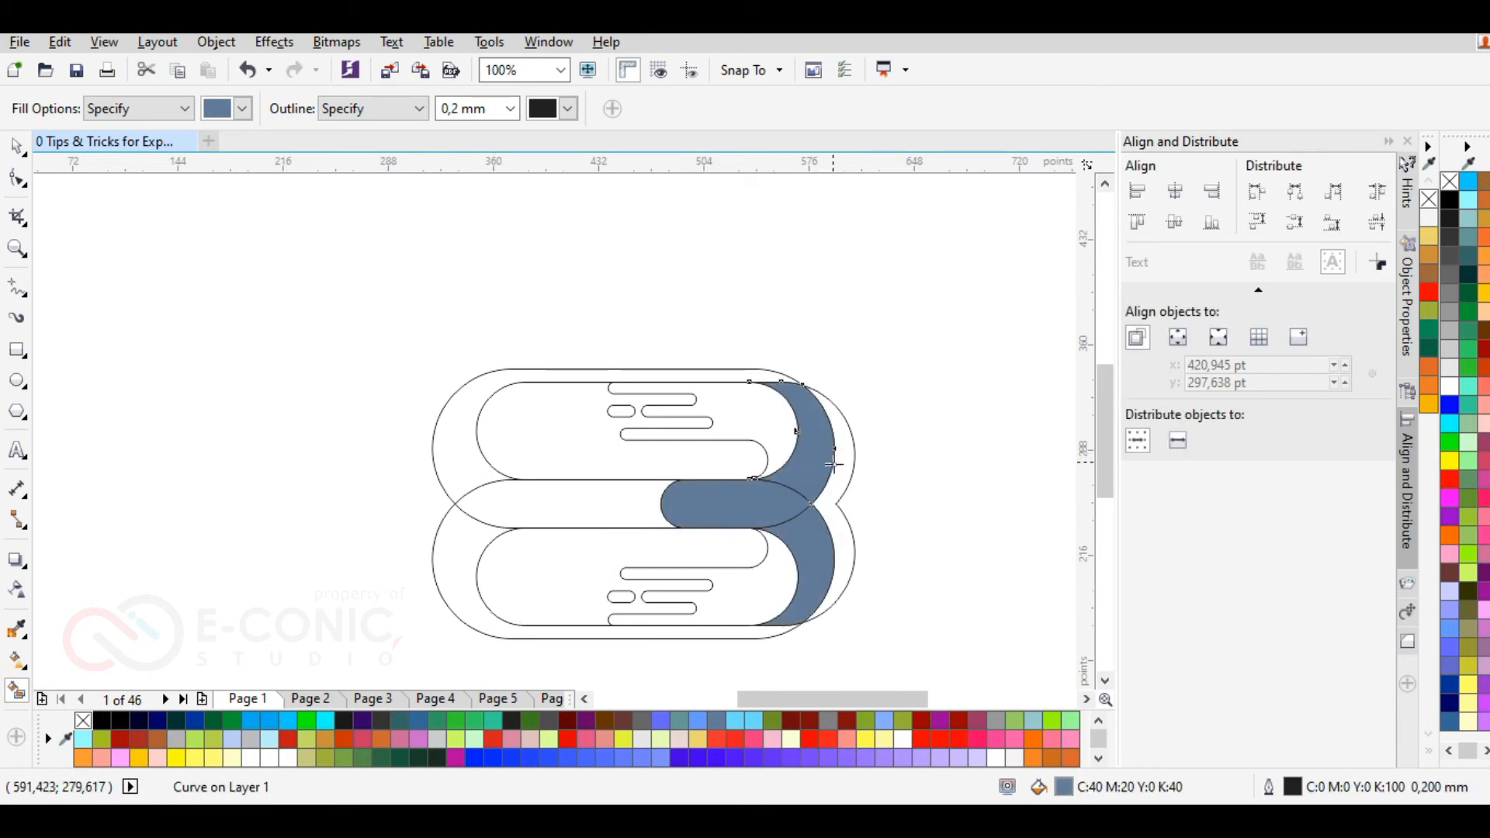
click(840, 474)
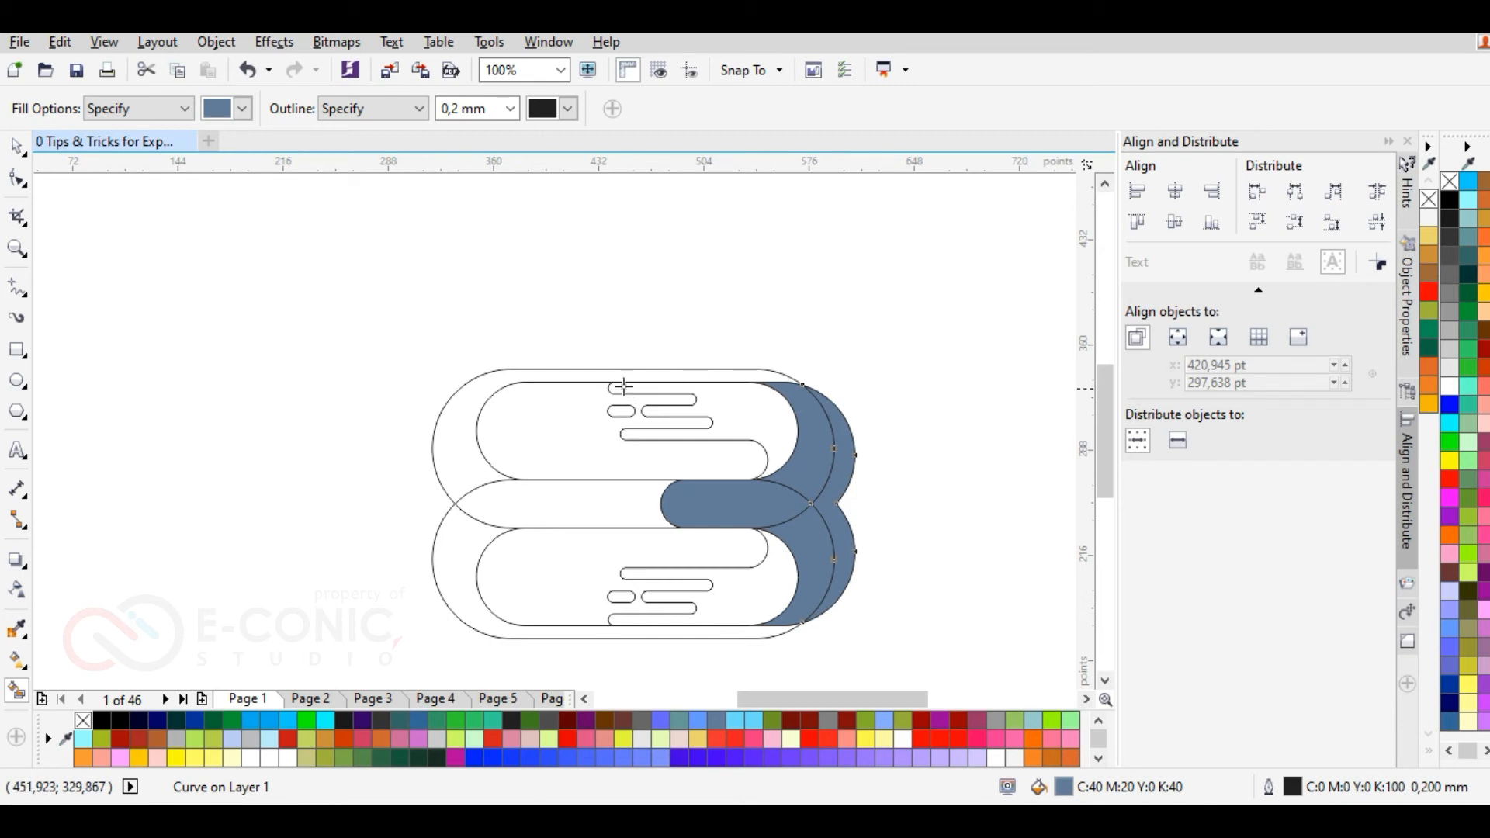
Step: Smart Fill the left-hand areas of the two inner rounded rectangles up to the stripe edges, undoing the unwanted fill across the upper one
click(571, 403)
click(693, 411)
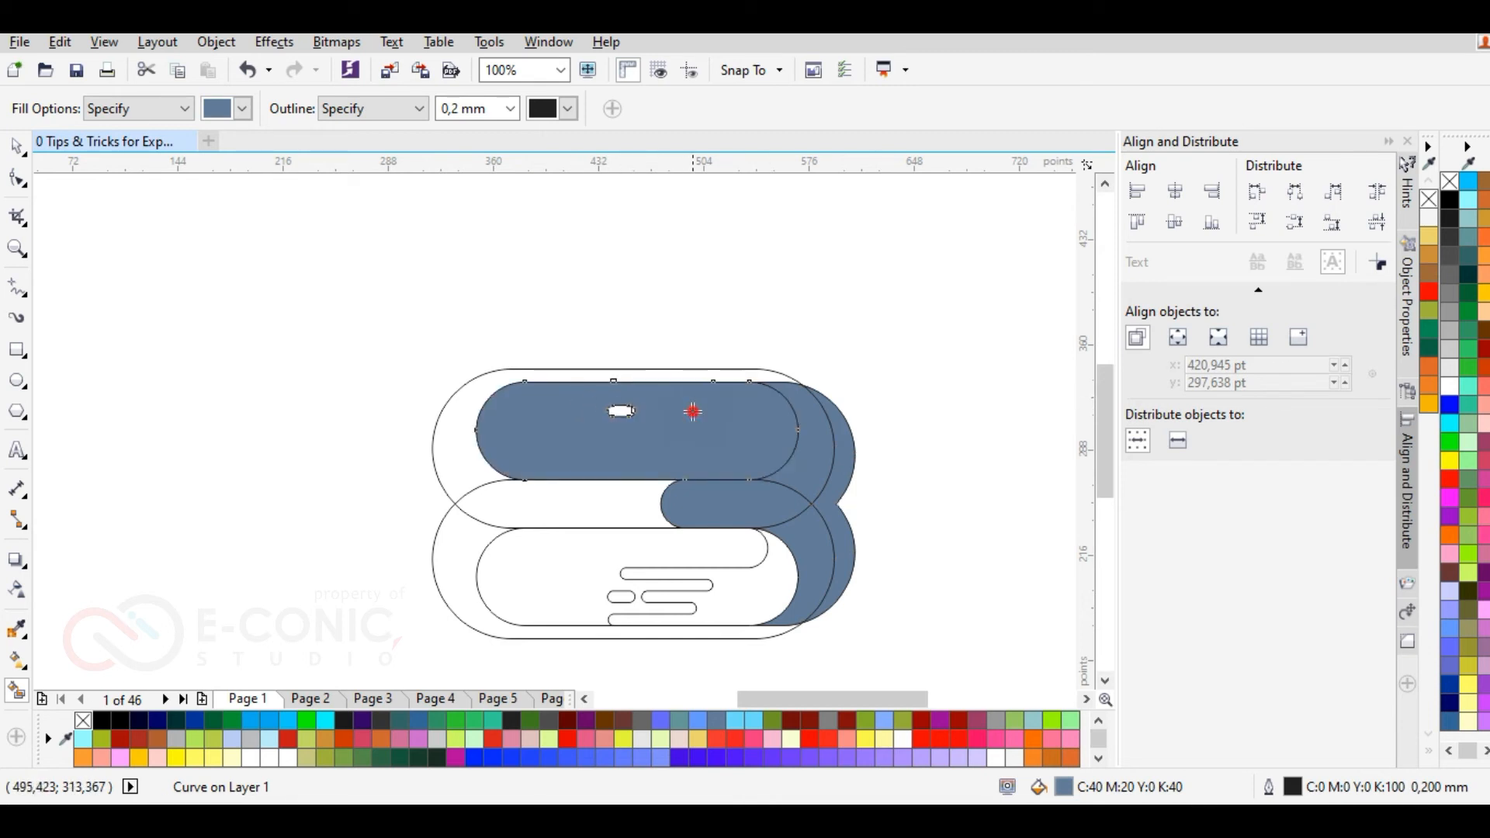
key(ctrl+z)
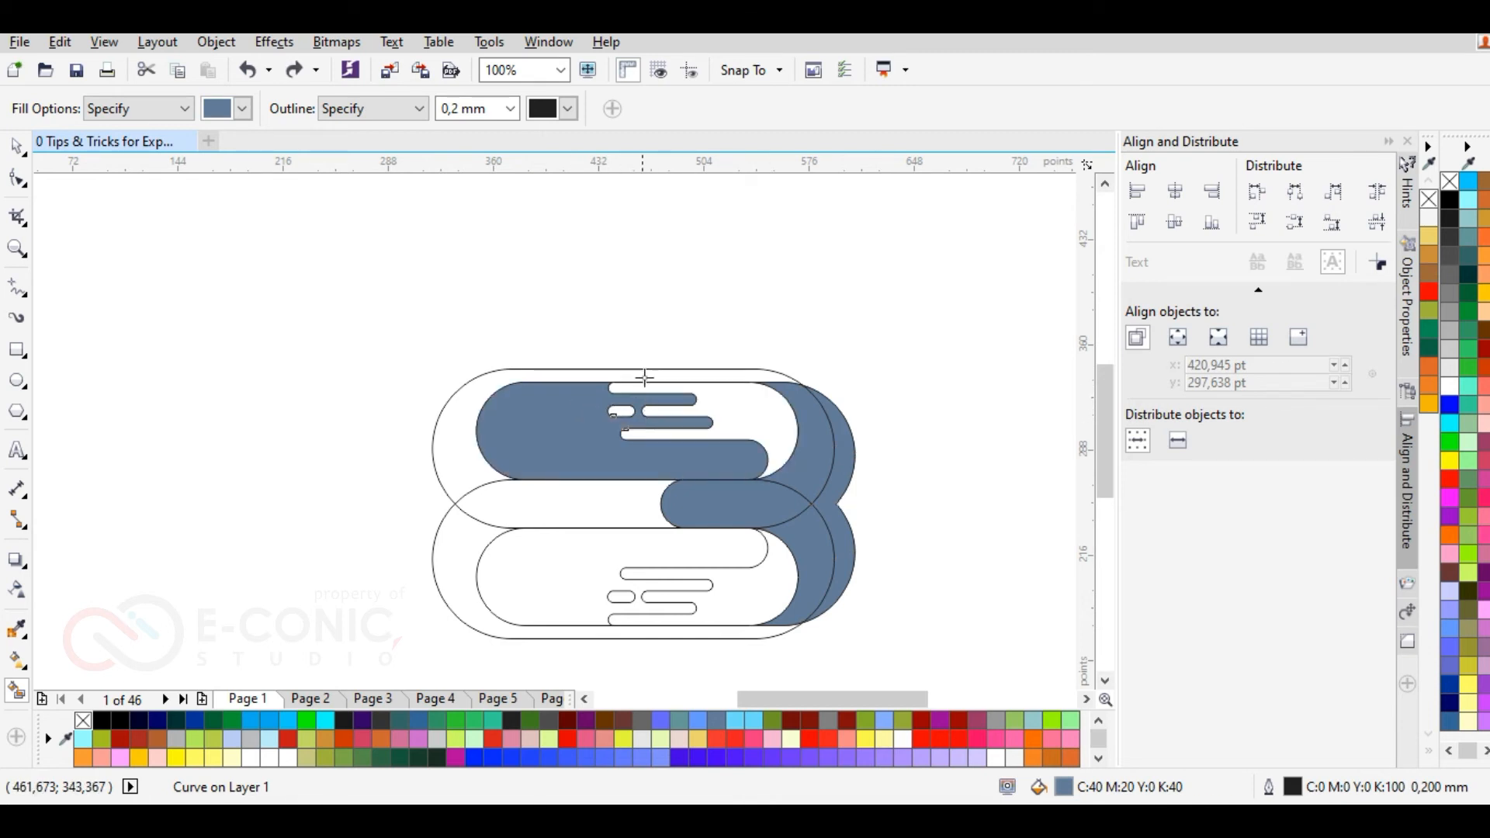
click(534, 565)
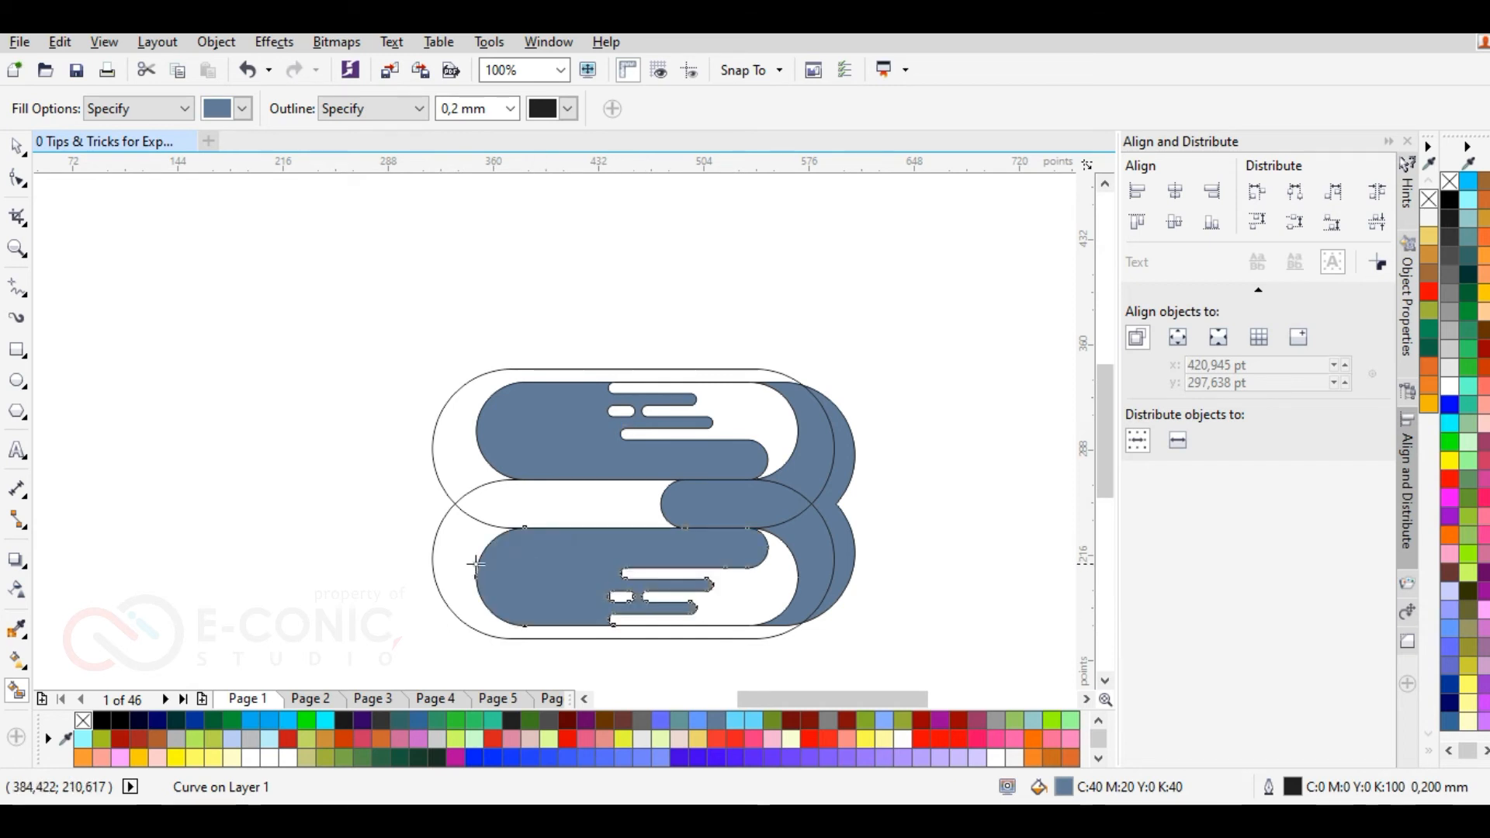
Step: Delete the two large outer rounded rectangles
key(space)
click(509, 473)
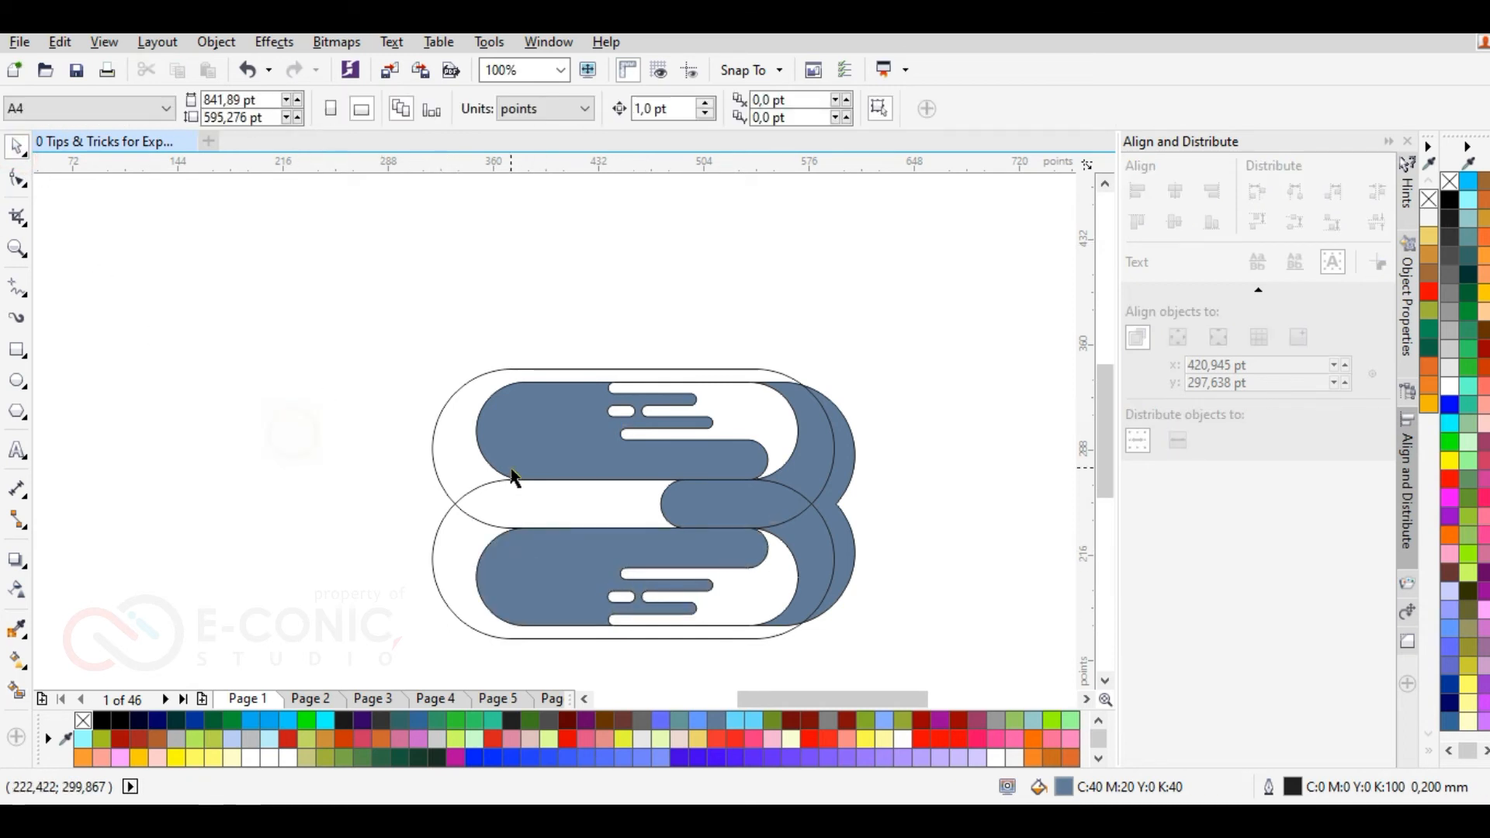
click(452, 446)
key(Delete)
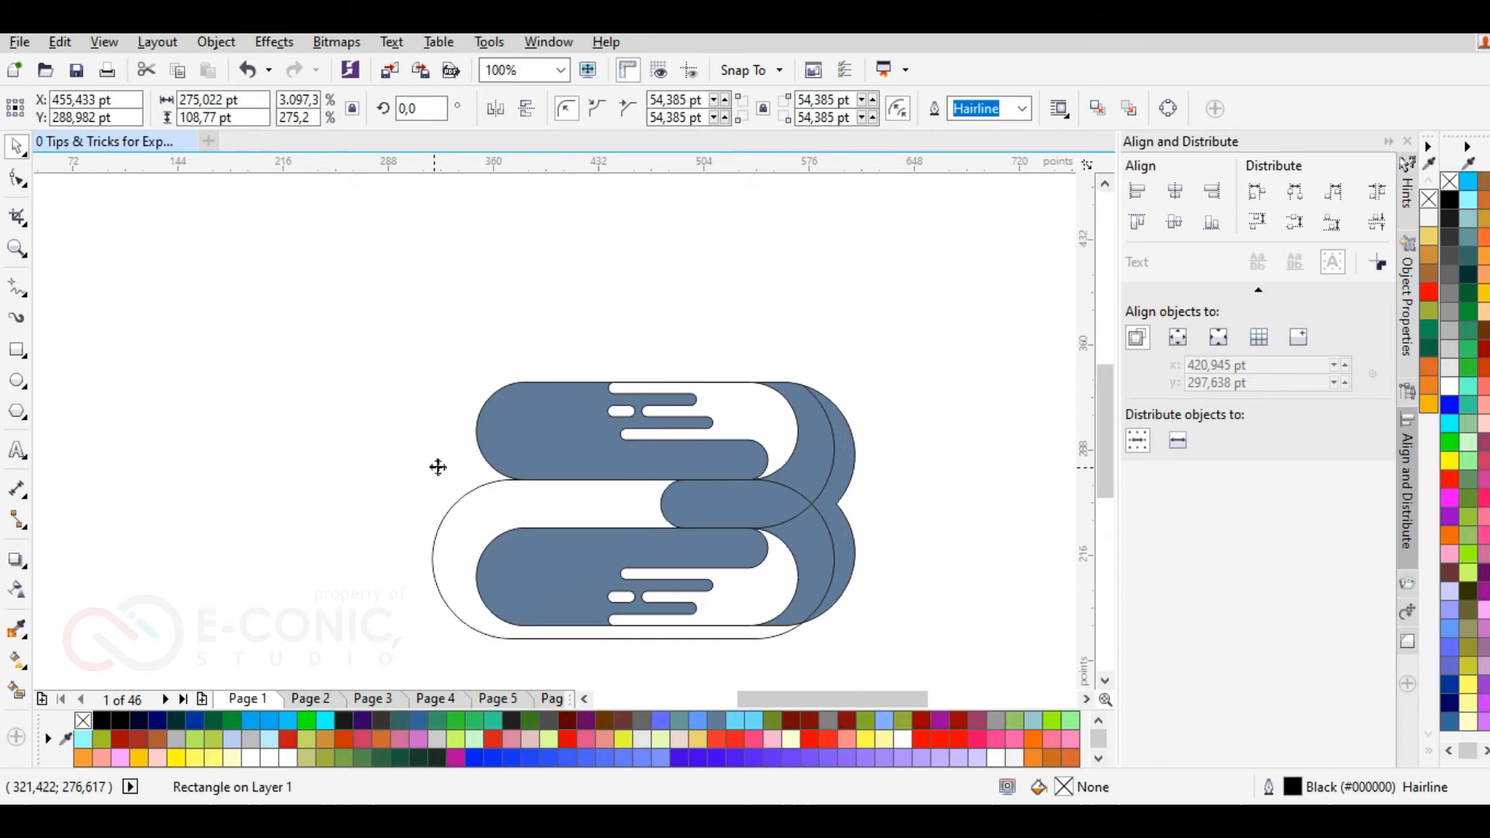
click(436, 562)
key(Delete)
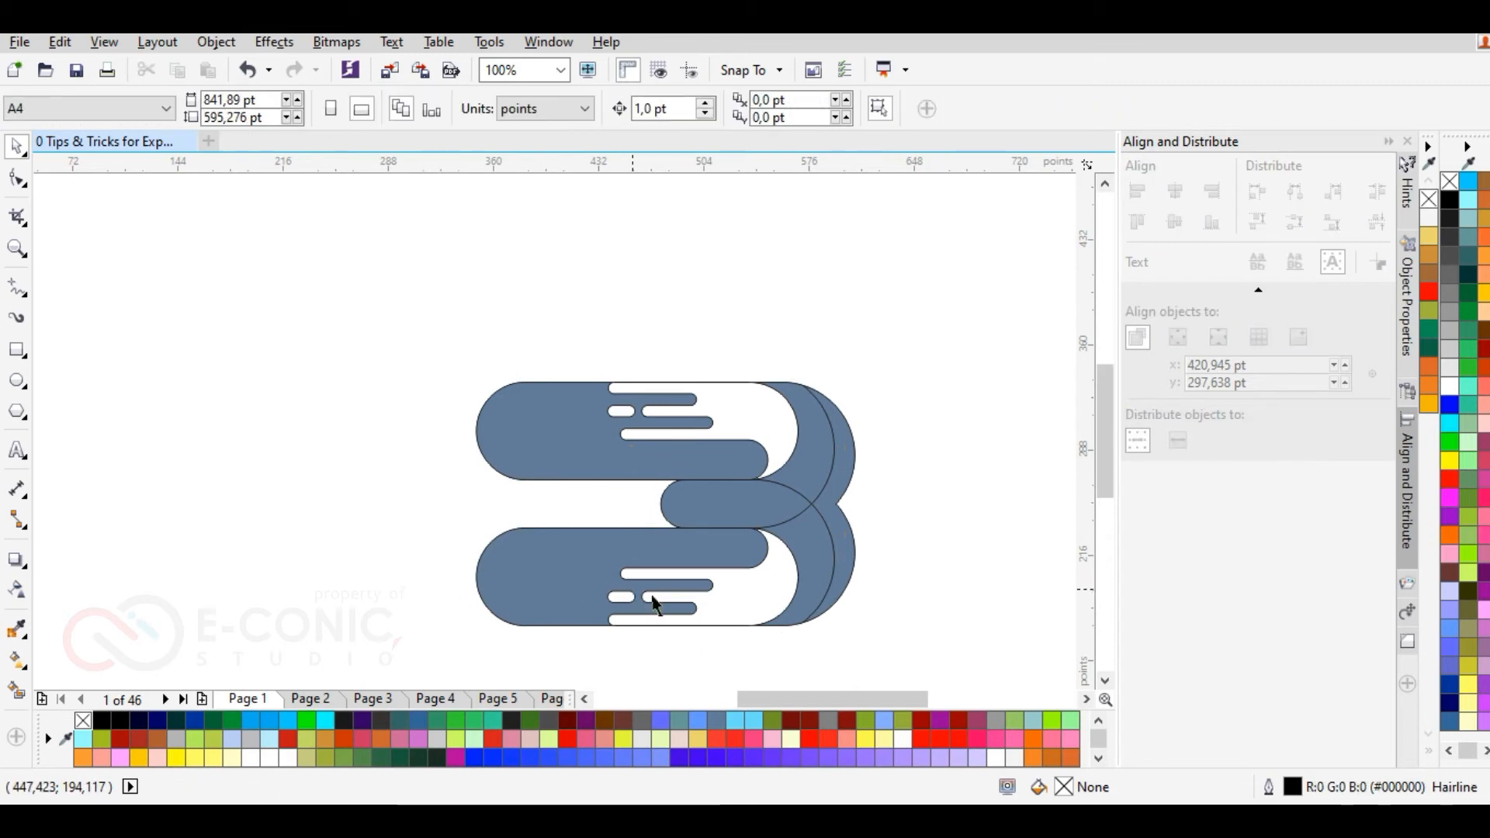
Step: Smart Fill the small detached dashes and the striped right-hand areas inside both inner rounded rectangles with blue-grey
click(732, 610)
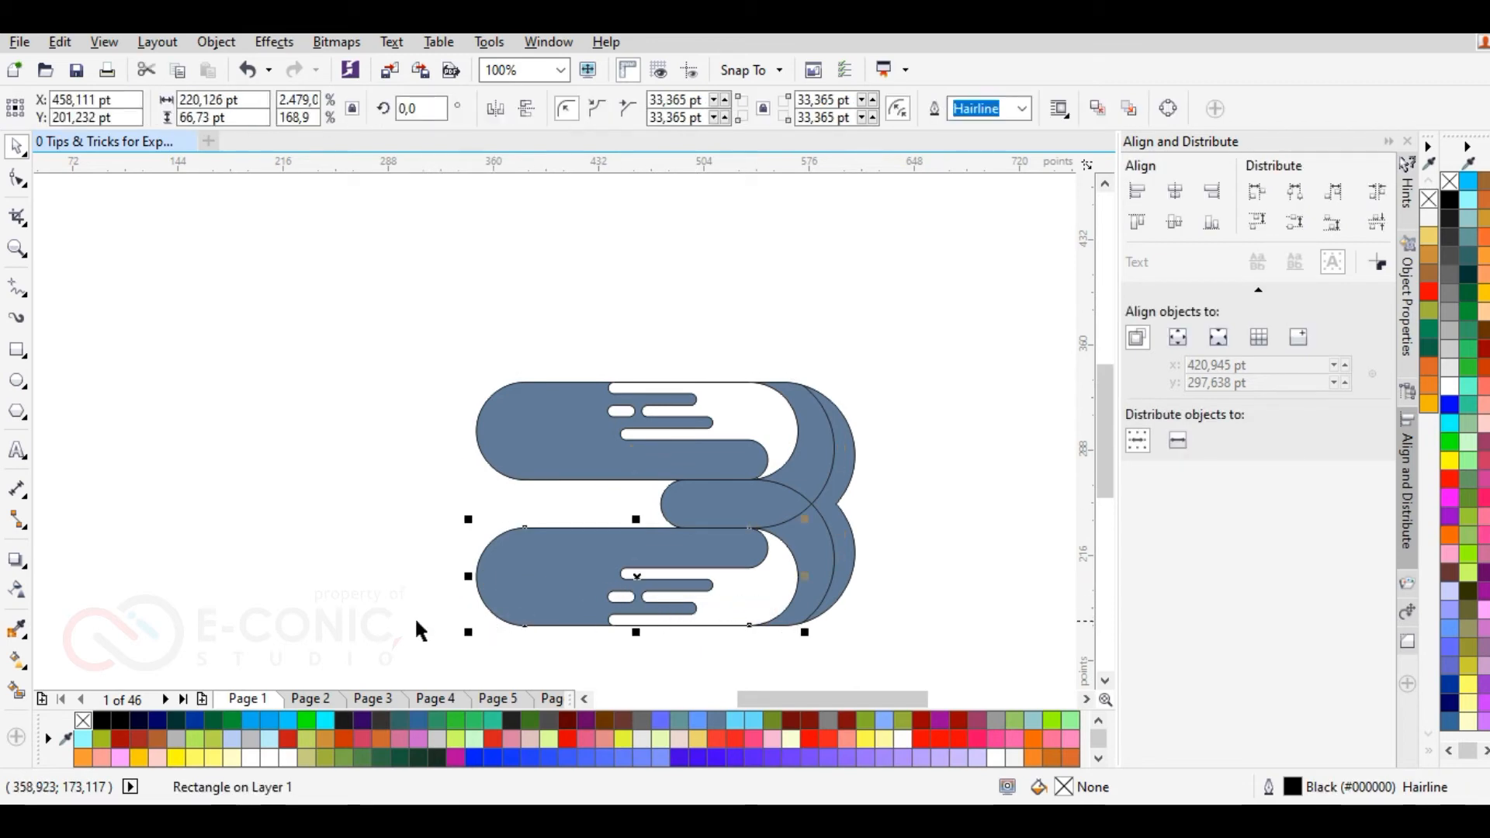
click(232, 574)
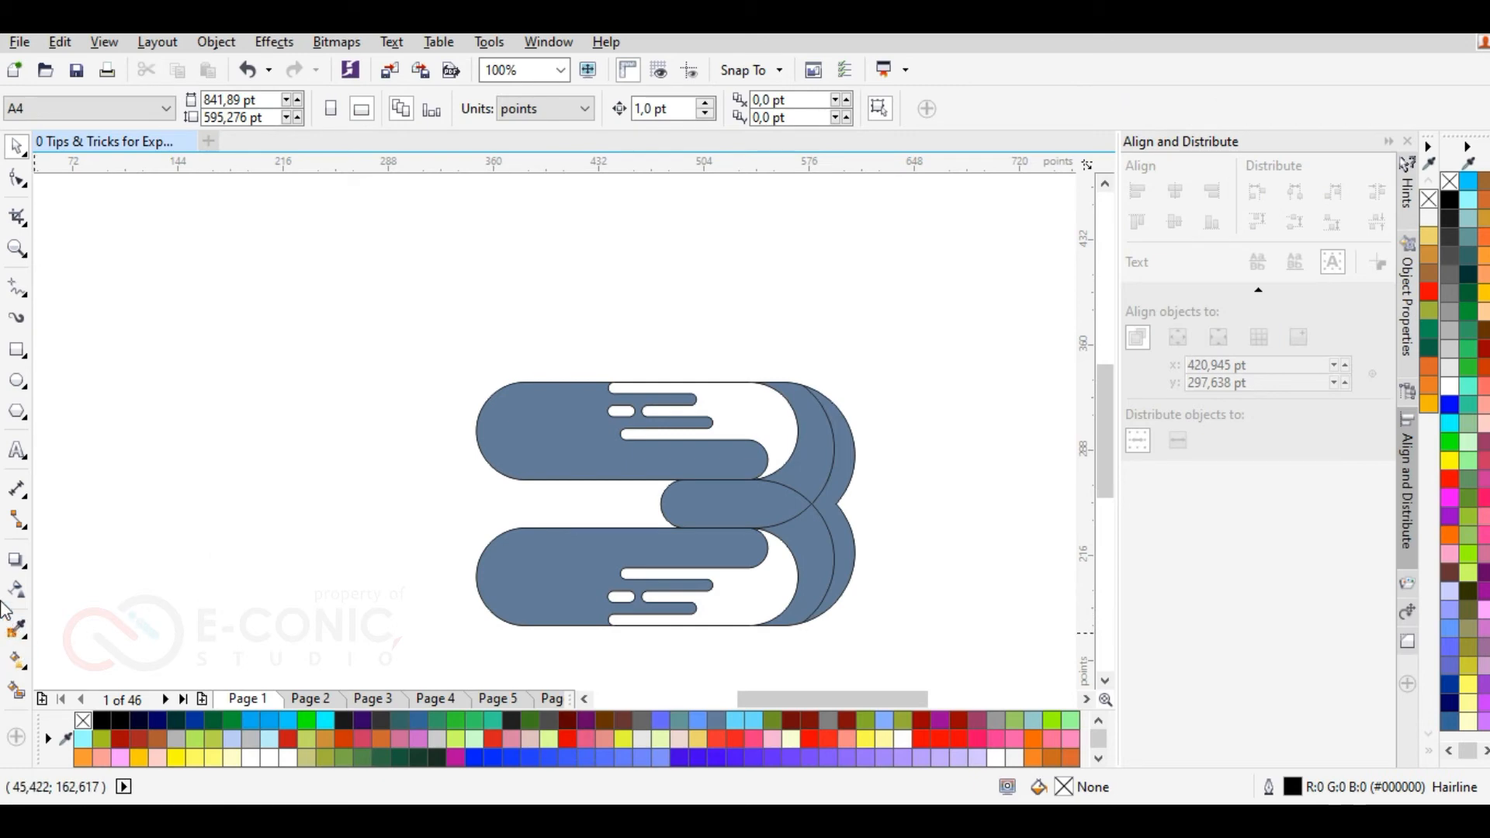
click(17, 687)
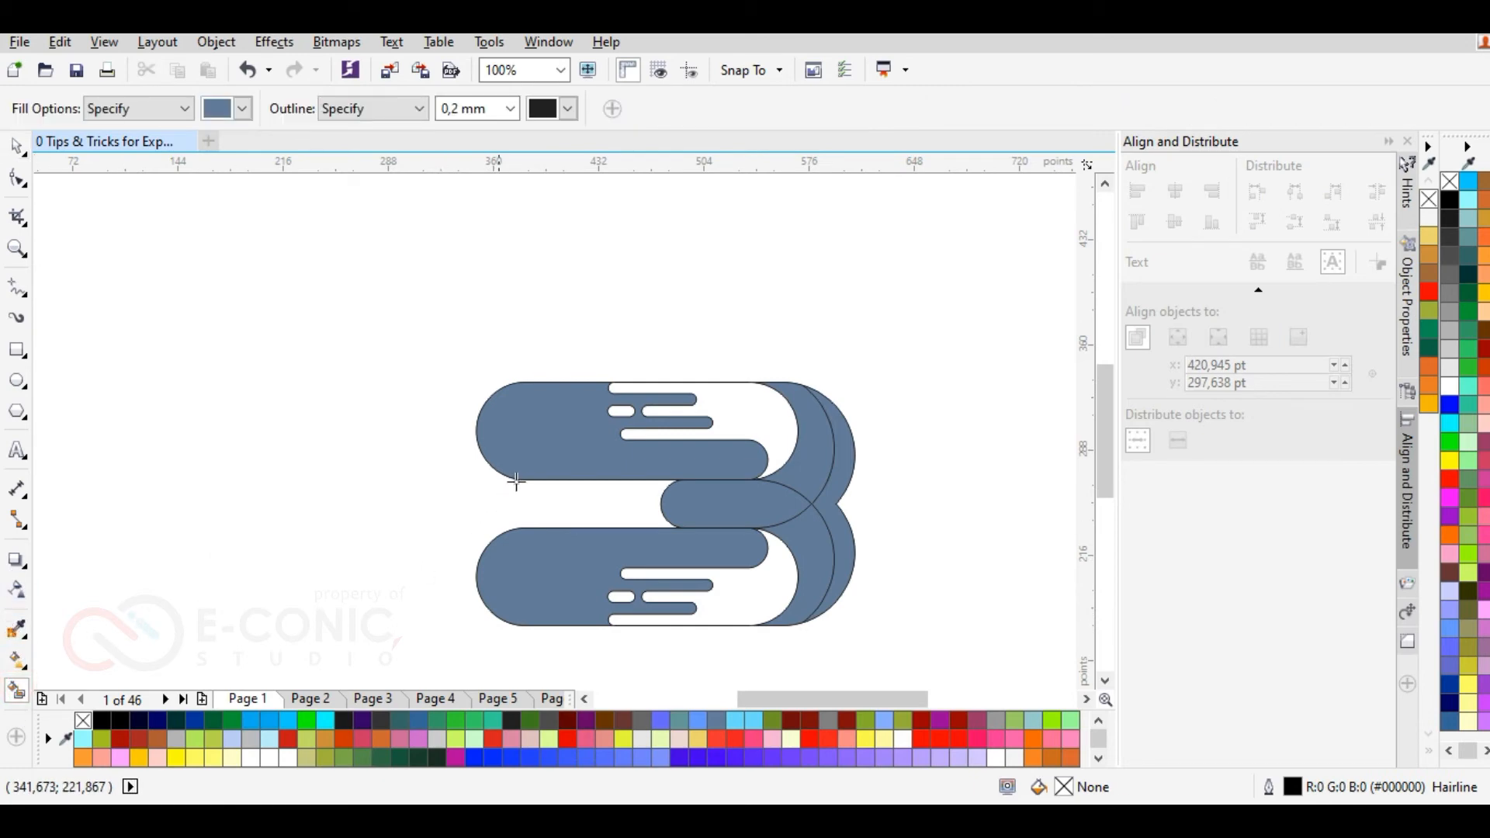
click(621, 410)
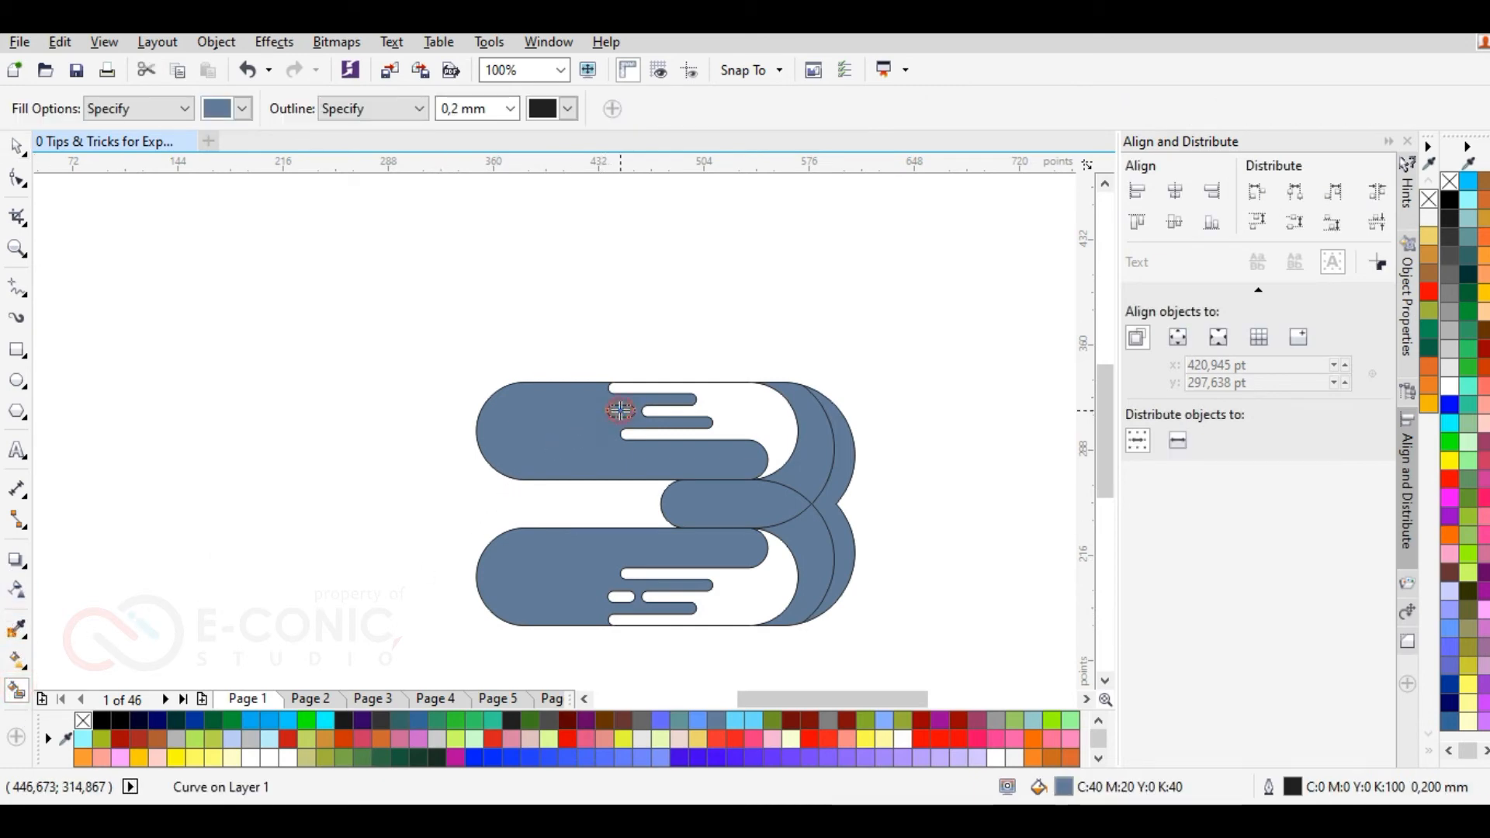
click(621, 596)
click(667, 598)
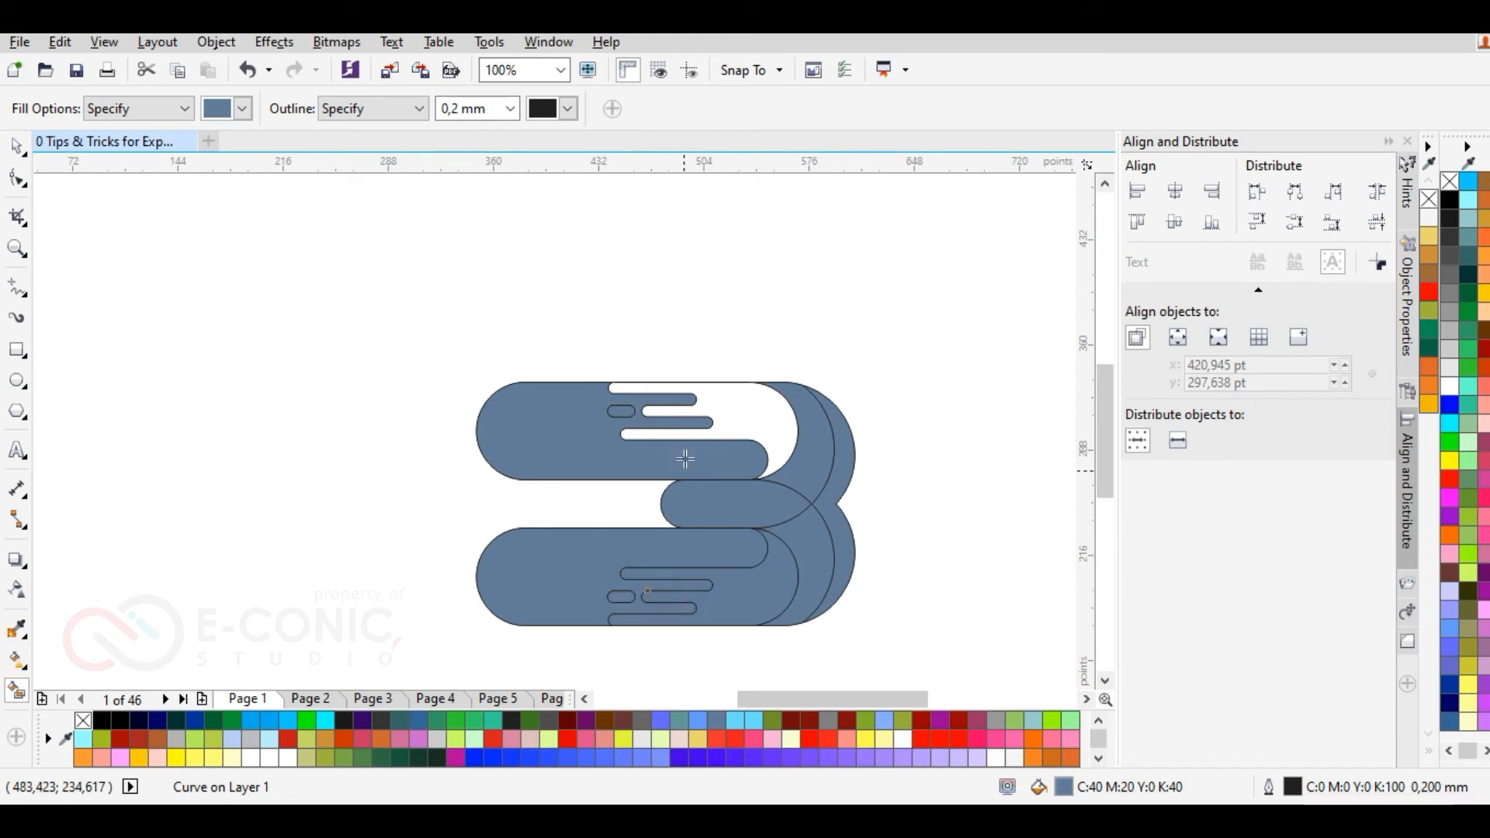
click(667, 431)
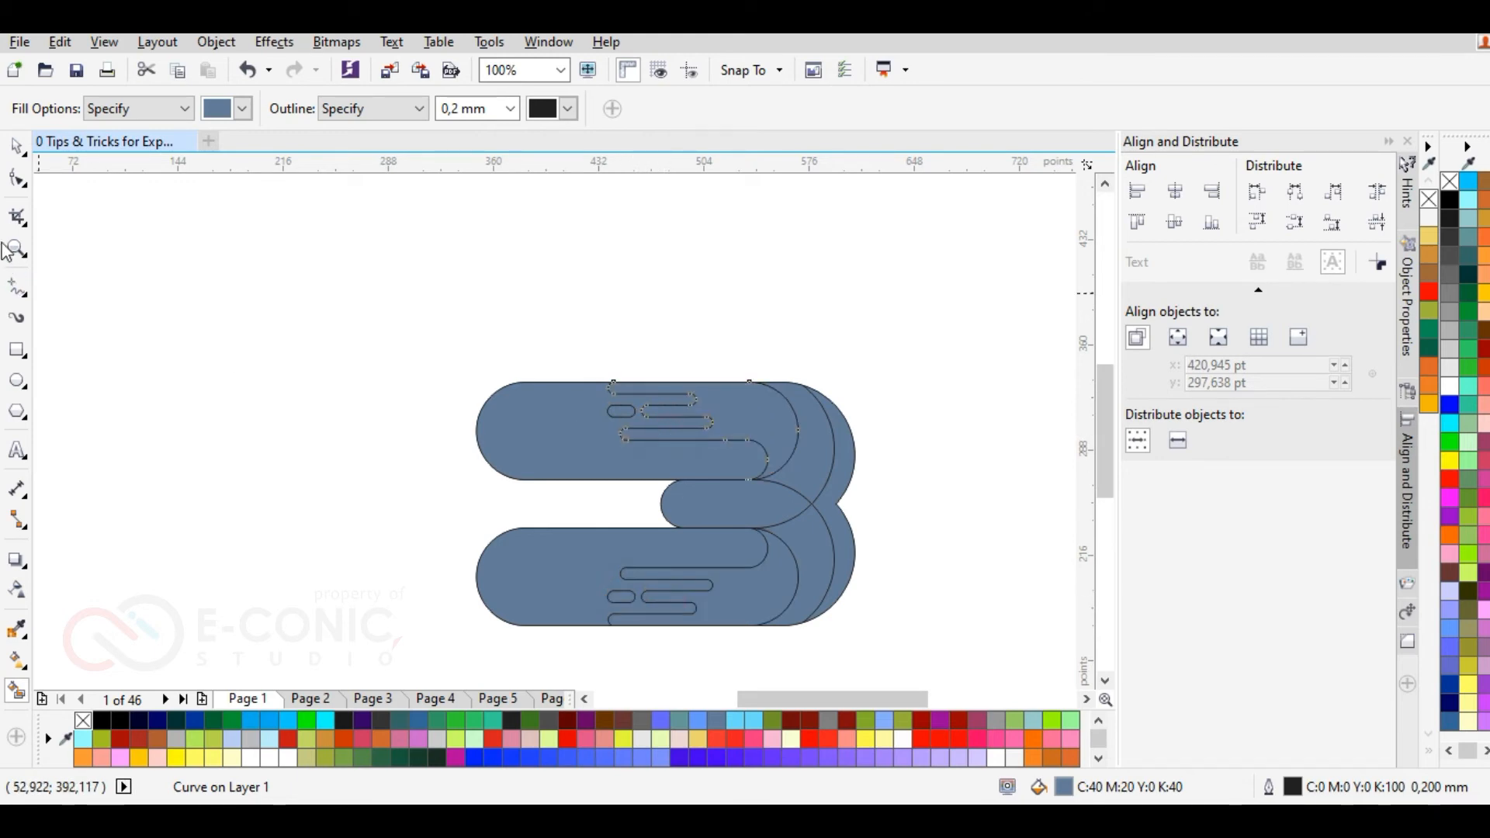
Step: Delete the filled left-hand pieces from the upper and lower inner rounded rectangles
click(17, 146)
click(509, 432)
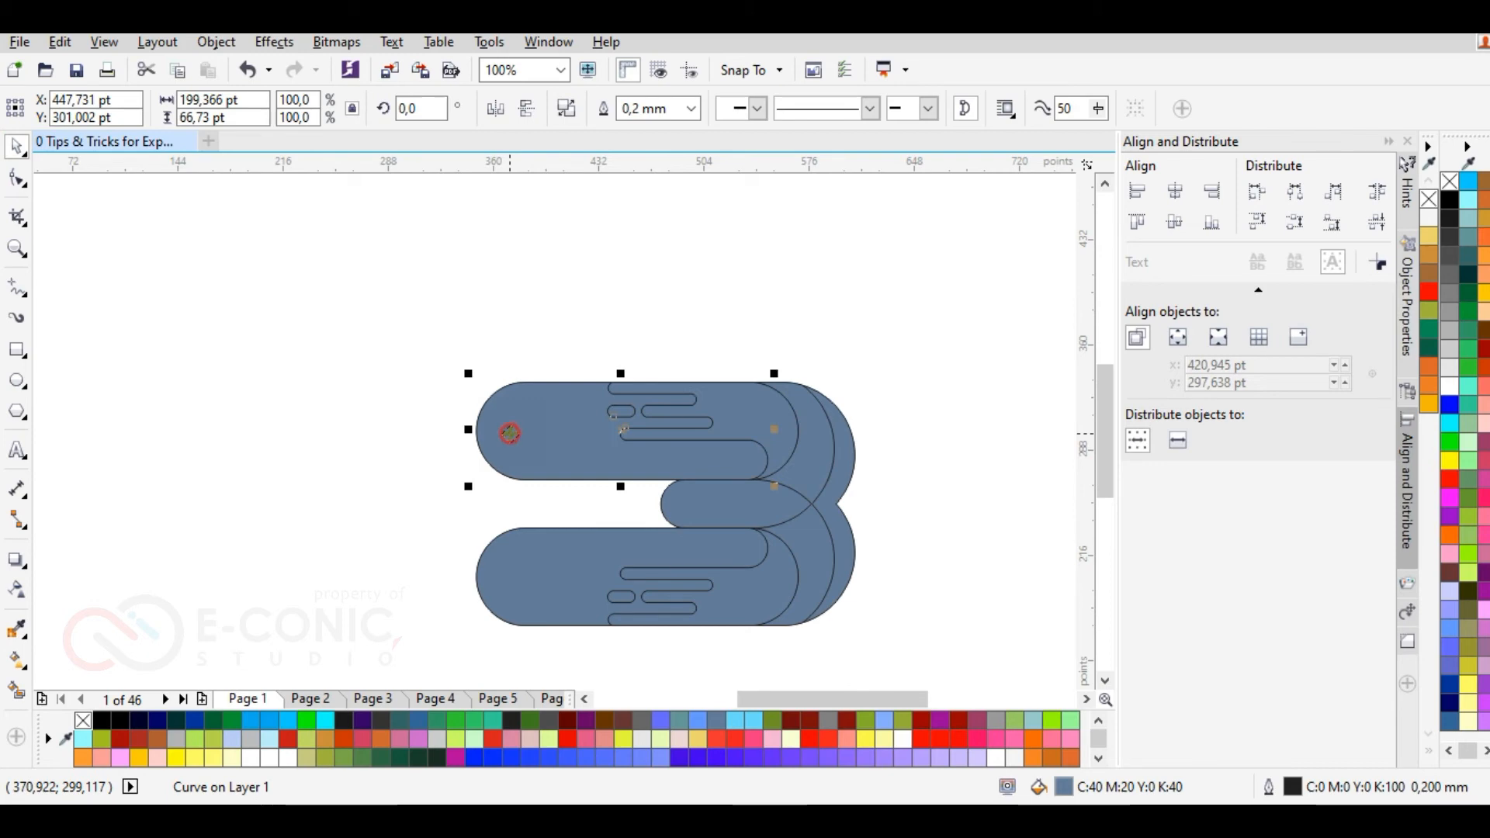
key(Delete)
click(560, 580)
key(Delete)
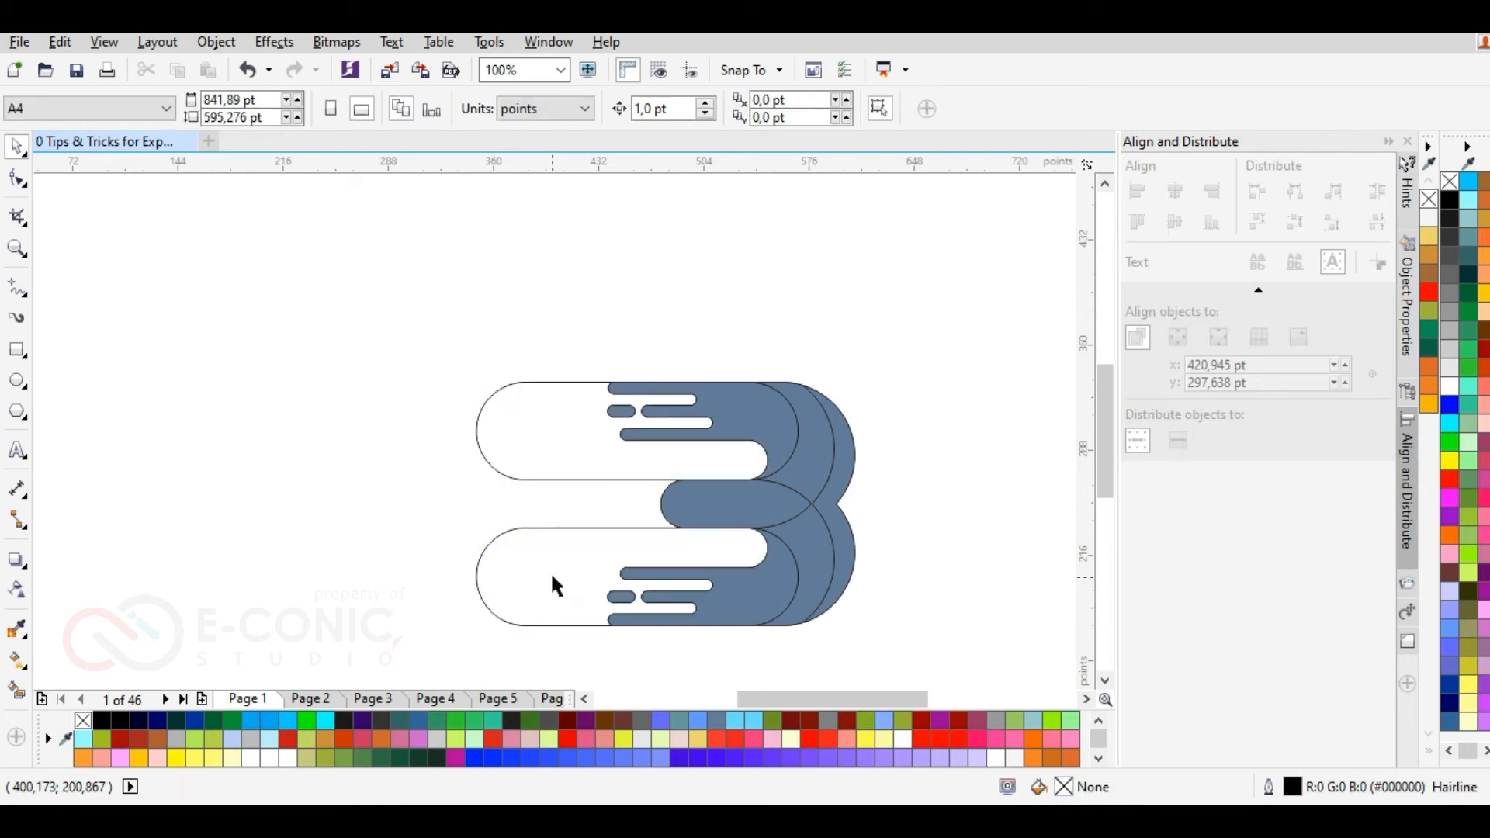
Step: Delete the remaining inner rounded rectangles and the original unfilled 3 outline, keeping only the Smart Fill pieces
click(528, 452)
key(Delete)
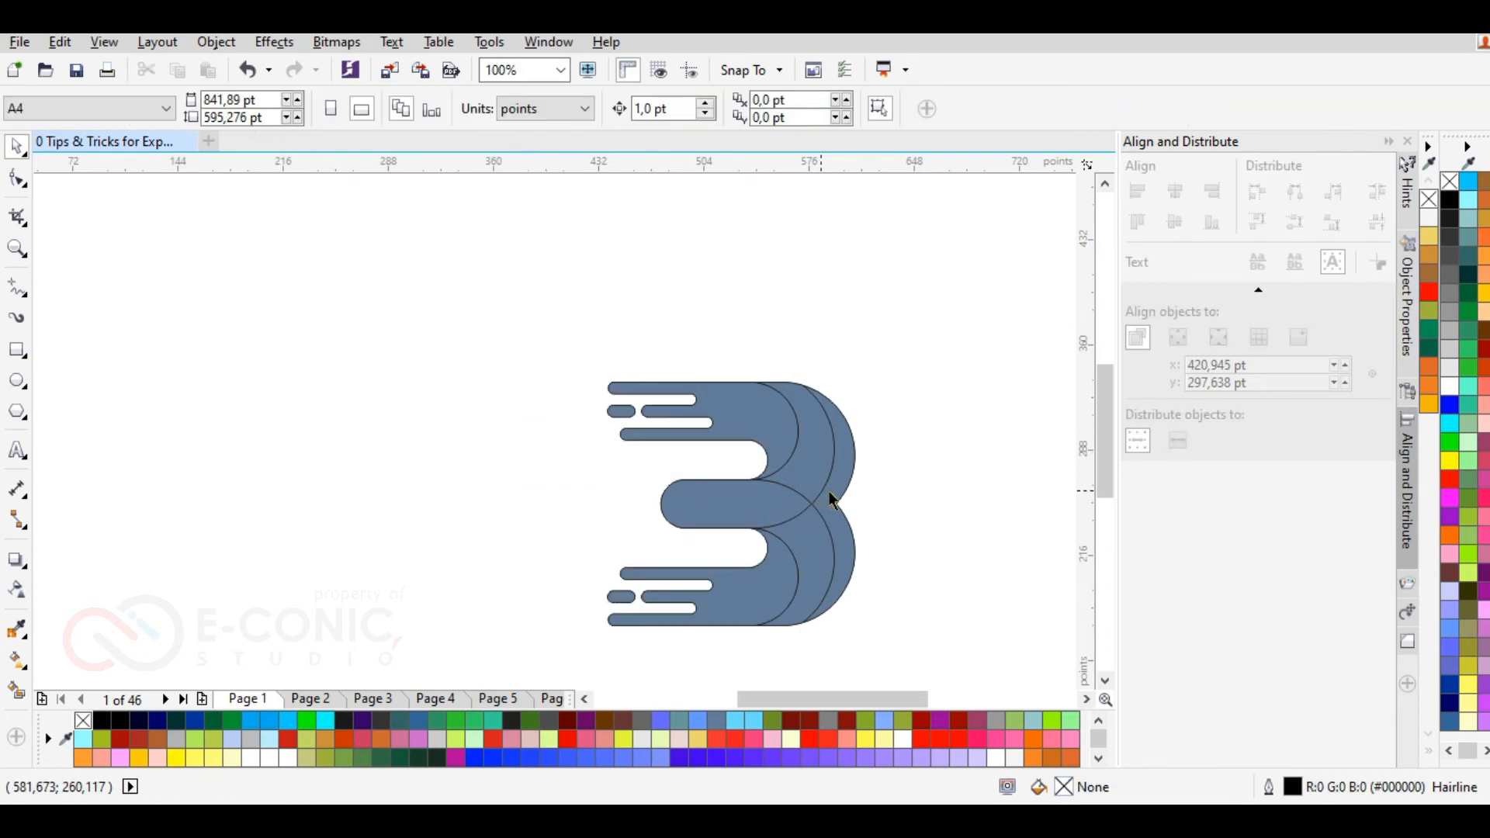
drag(845, 509, 477, 505)
key(ctrl+z)
click(897, 489)
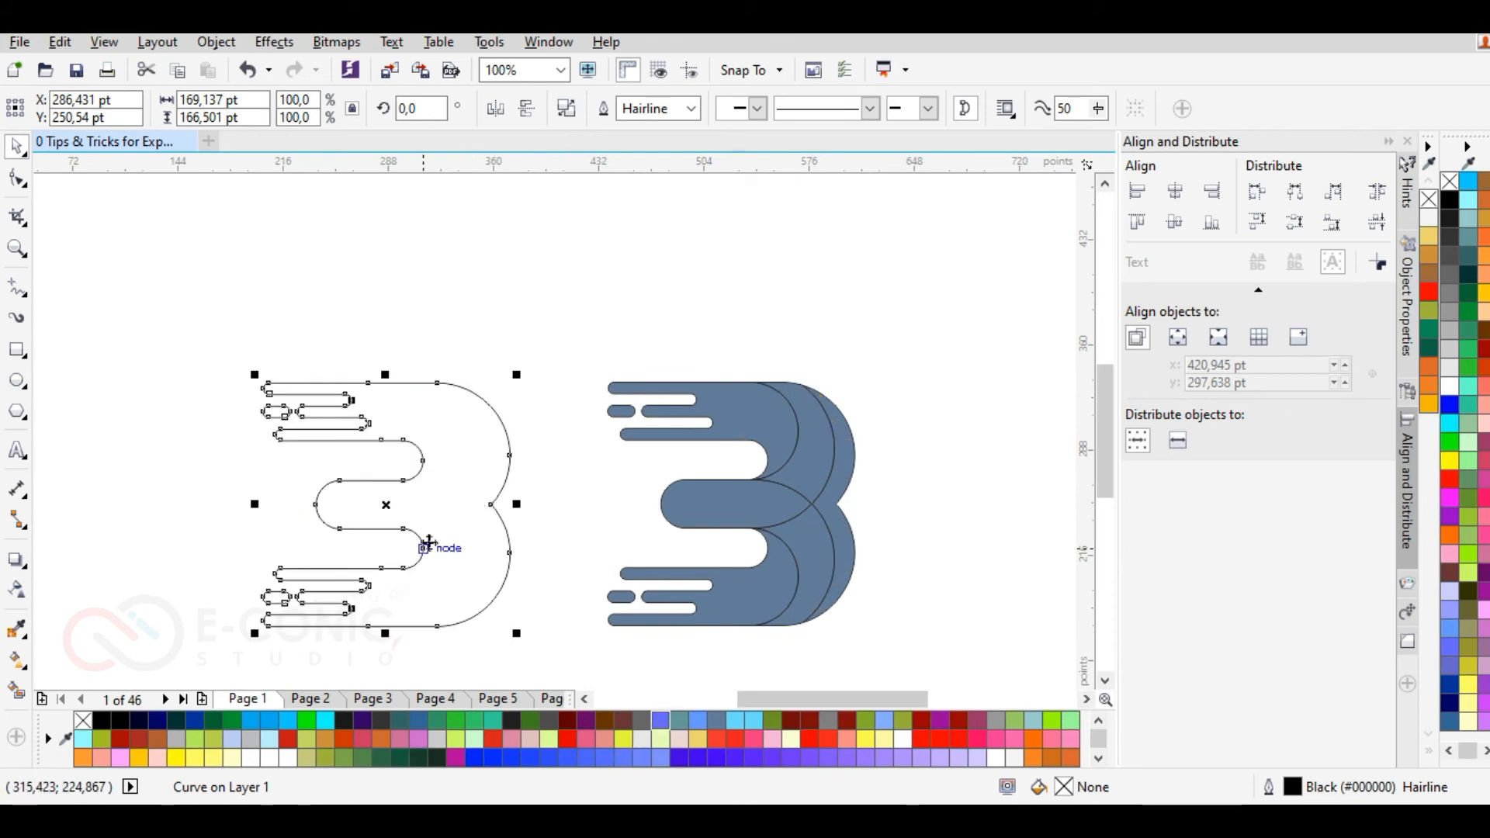
click(467, 529)
key(Delete)
click(527, 422)
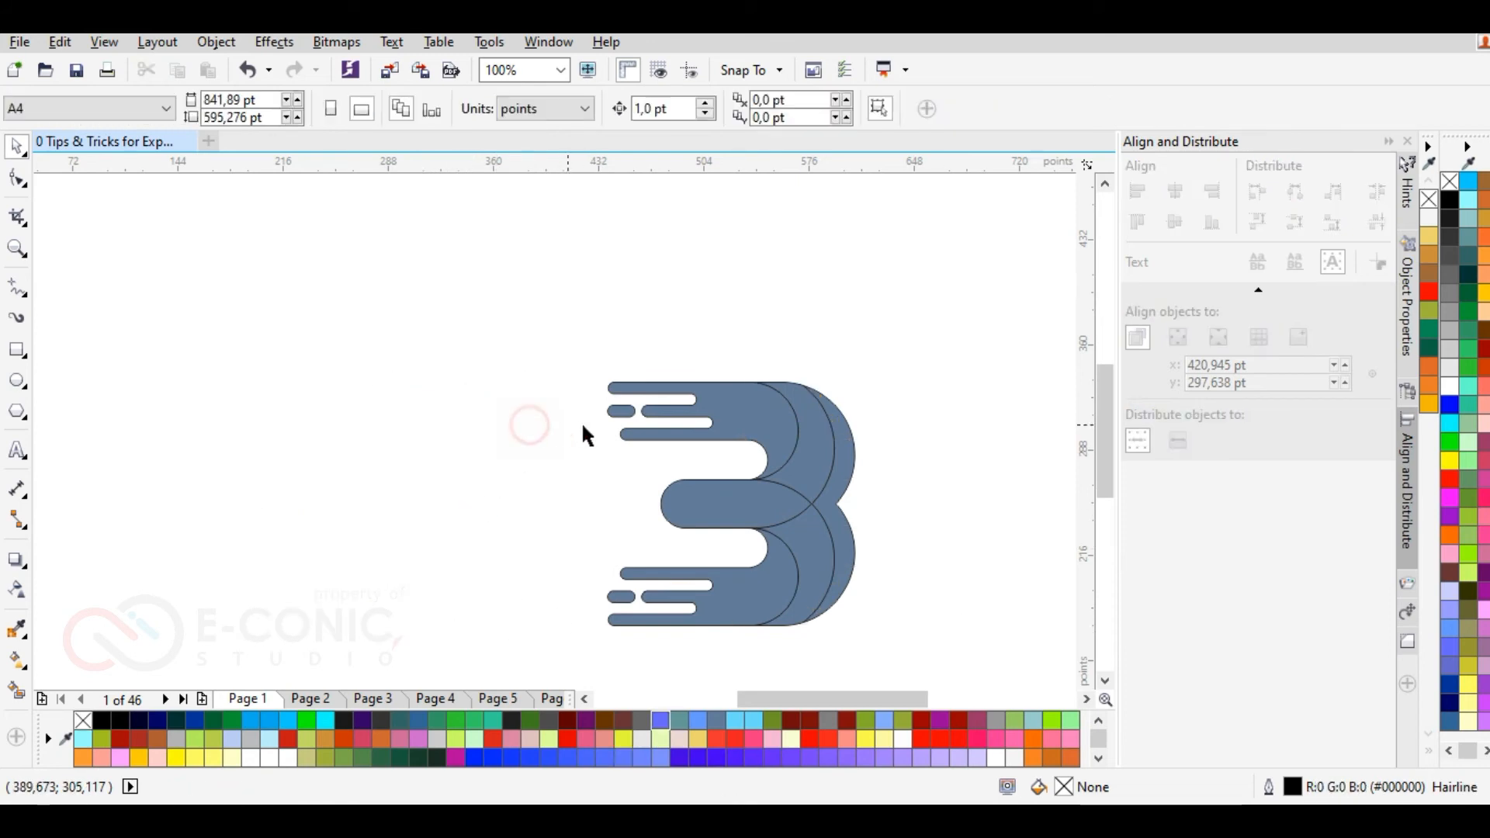
Step: Weld the small detached dash to the striped piece in the upper half and likewise in the lower half
click(617, 410)
shift+click(617, 410)
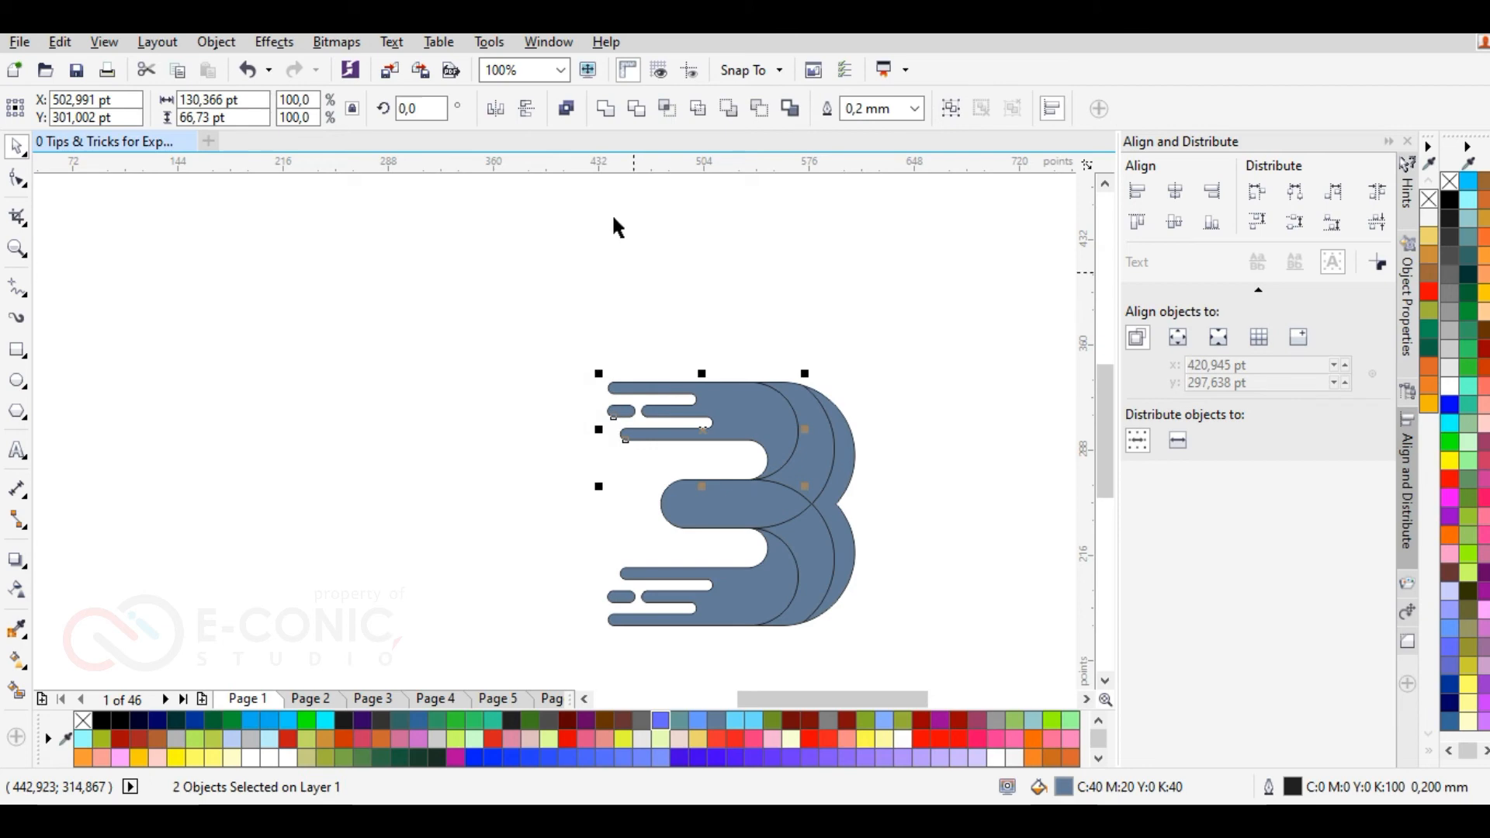
click(609, 109)
click(519, 365)
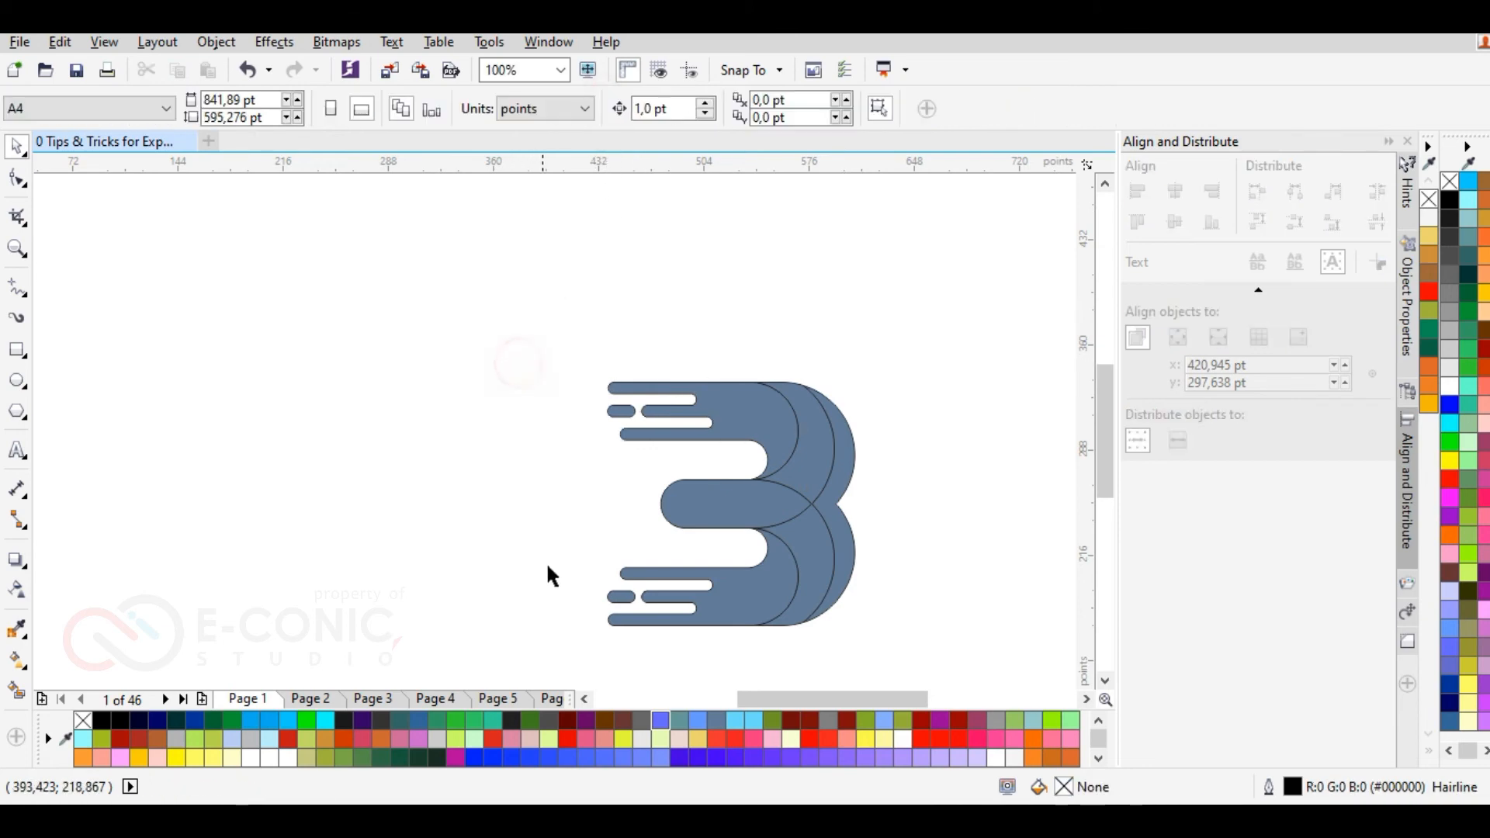
click(621, 613)
shift+click(683, 583)
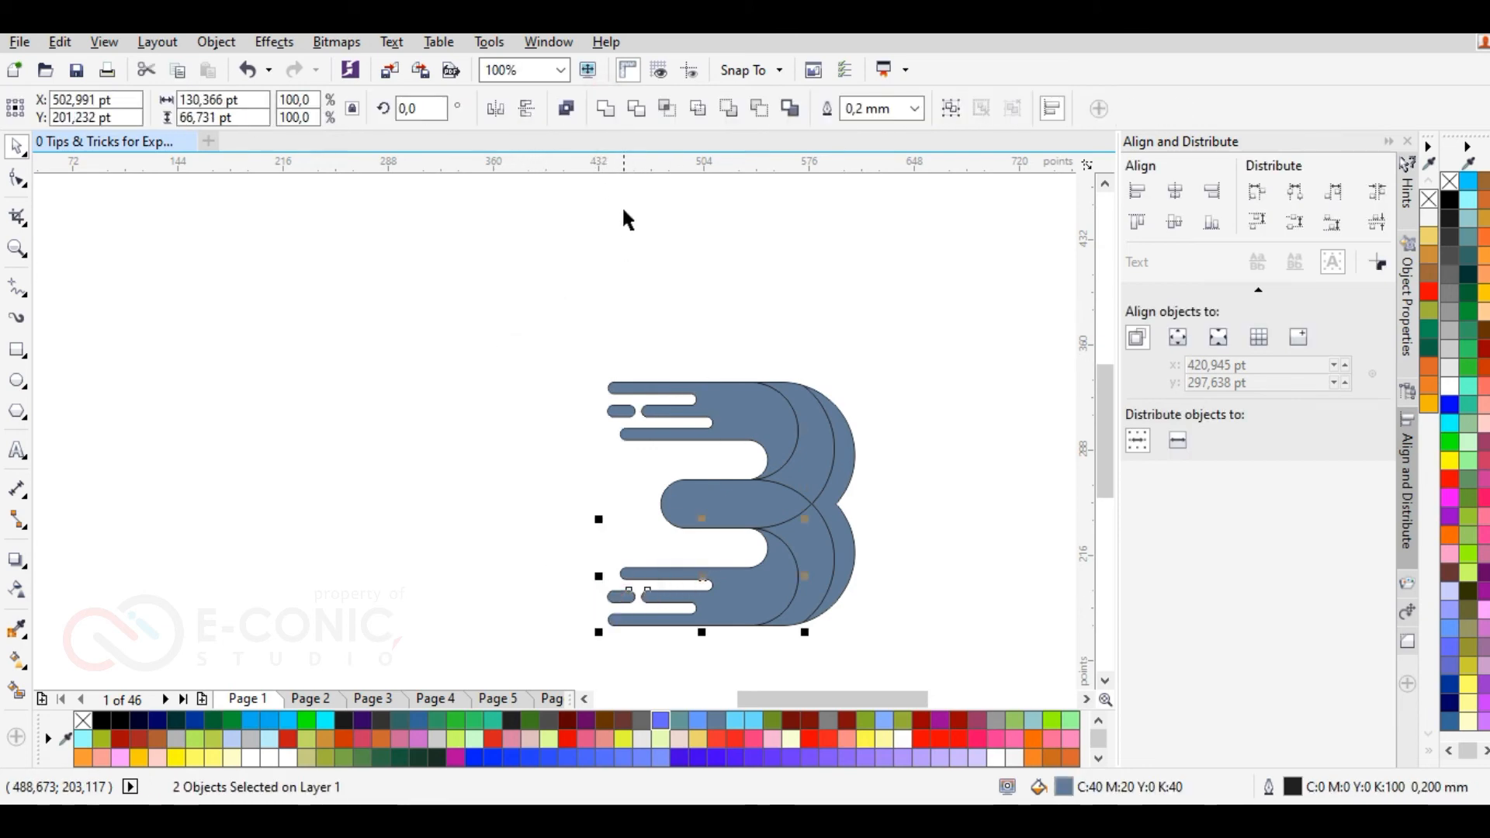
click(606, 110)
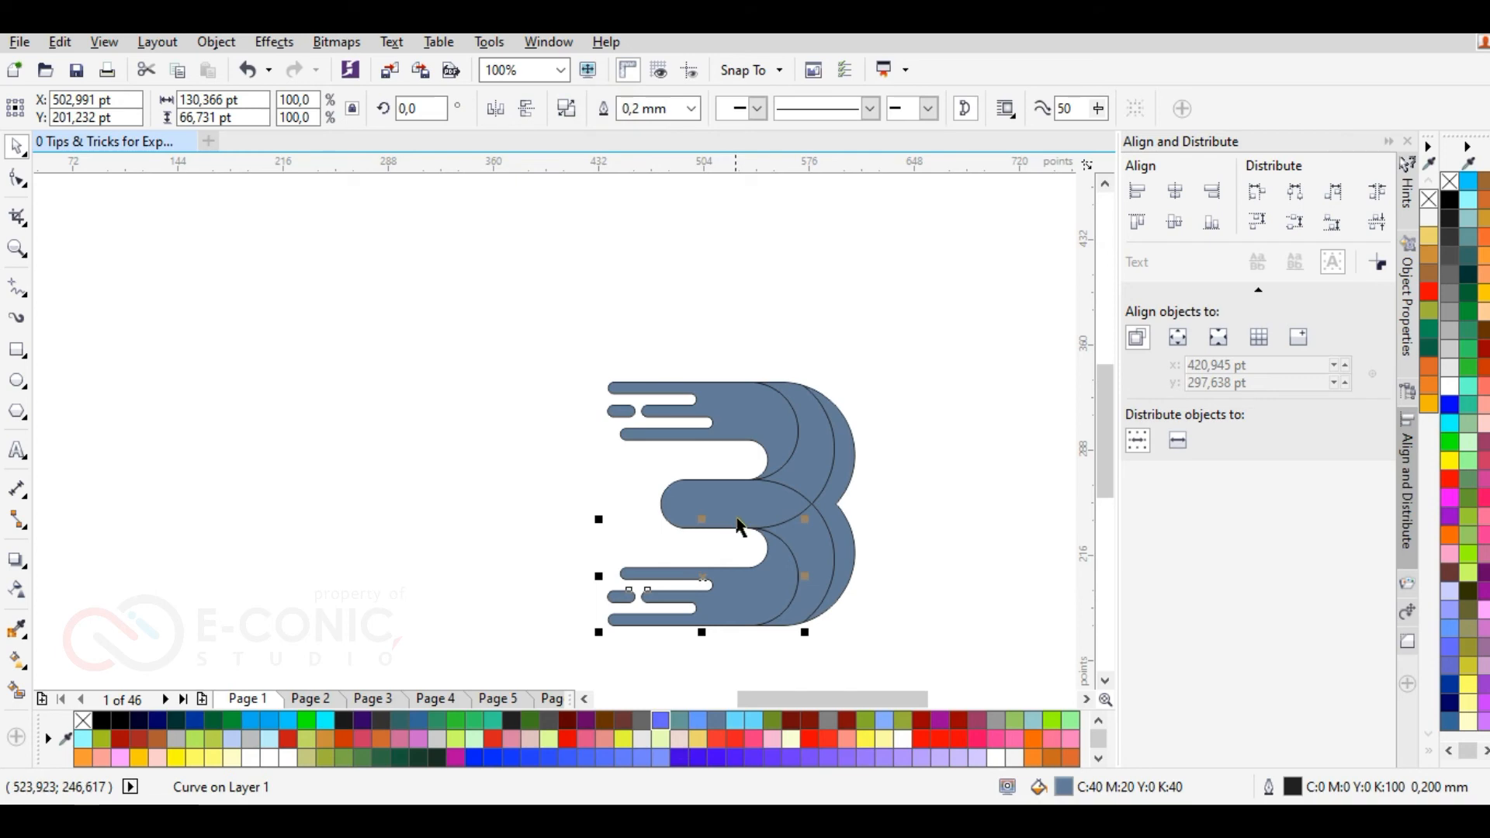
Step: Weld the middle bar with the upper and lower crescents into one shape
click(812, 456)
shift+click(730, 504)
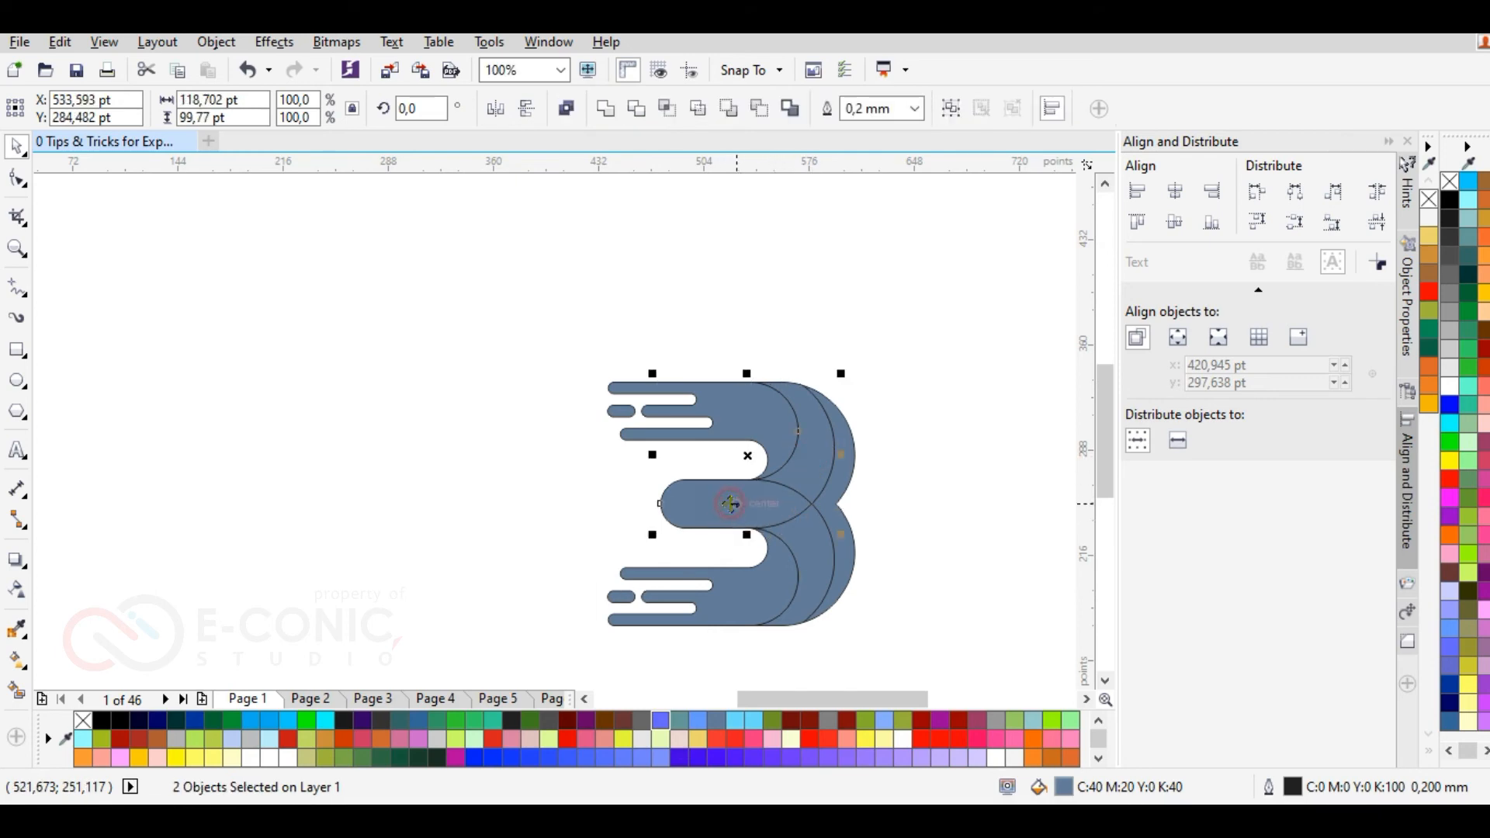
shift+click(809, 562)
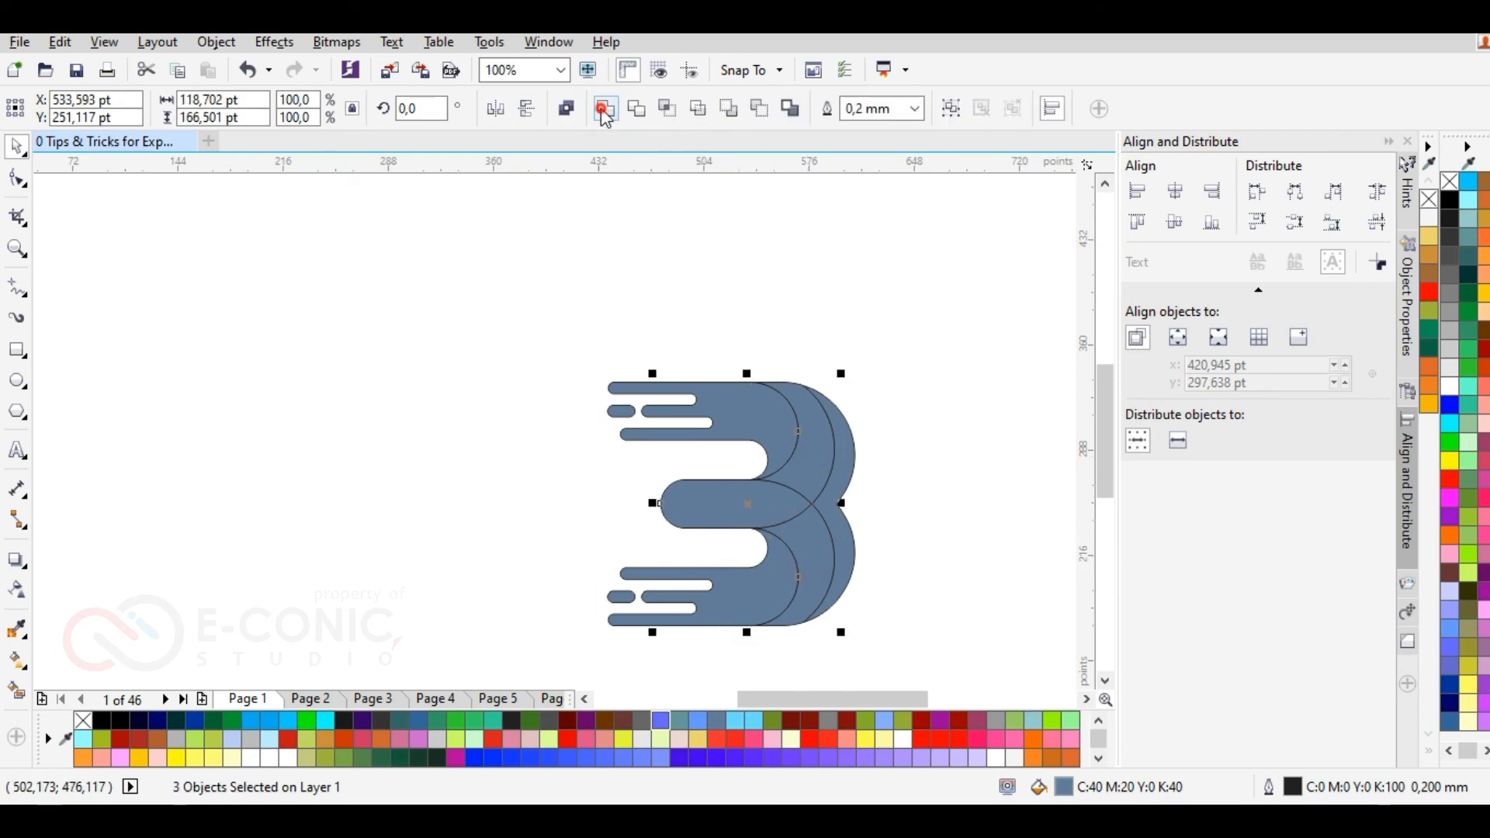
click(537, 419)
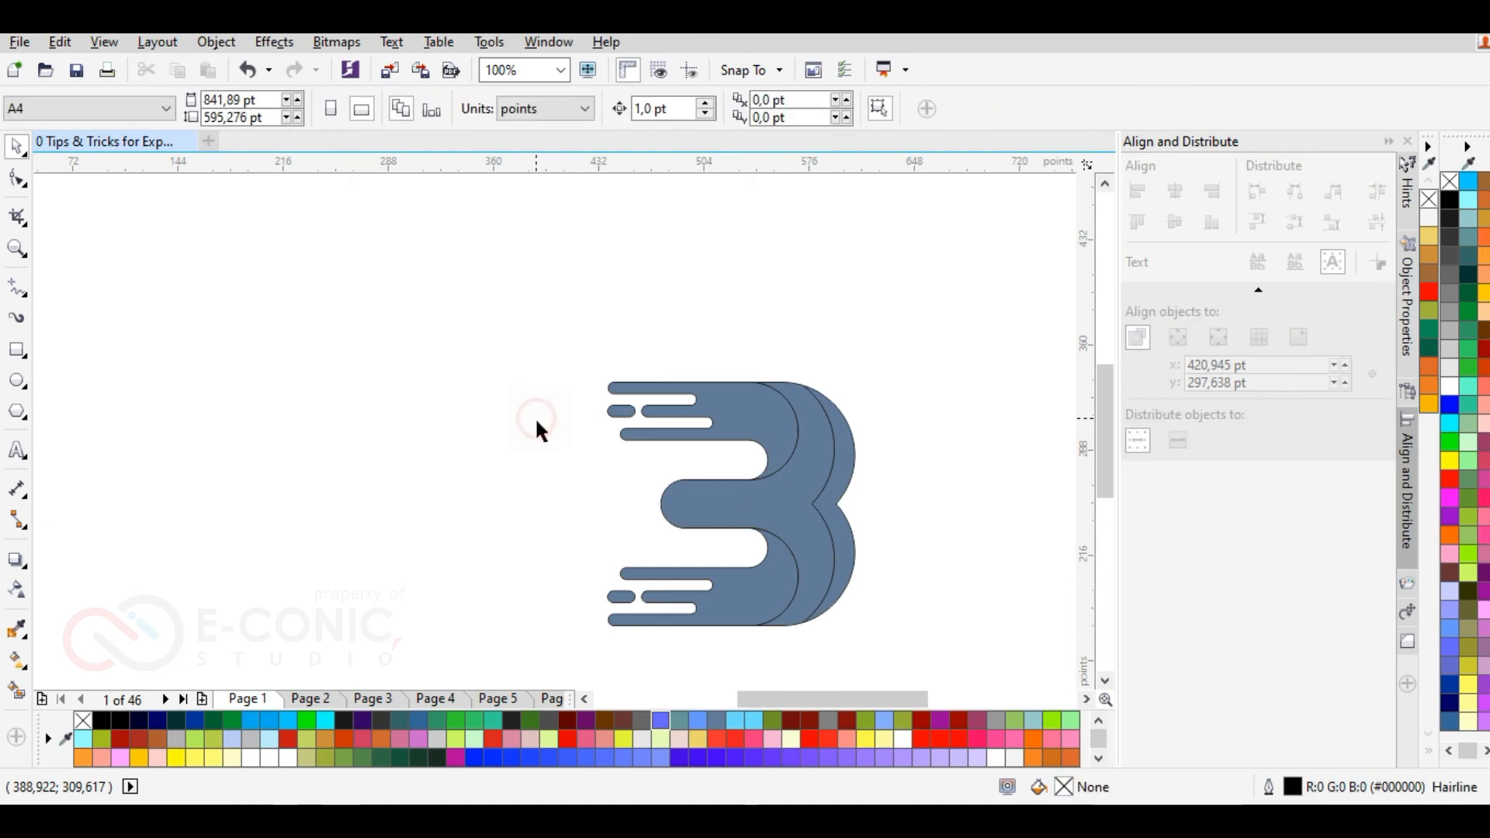
Step: Fill the upper striped piece with Deep Navy Blue
click(733, 415)
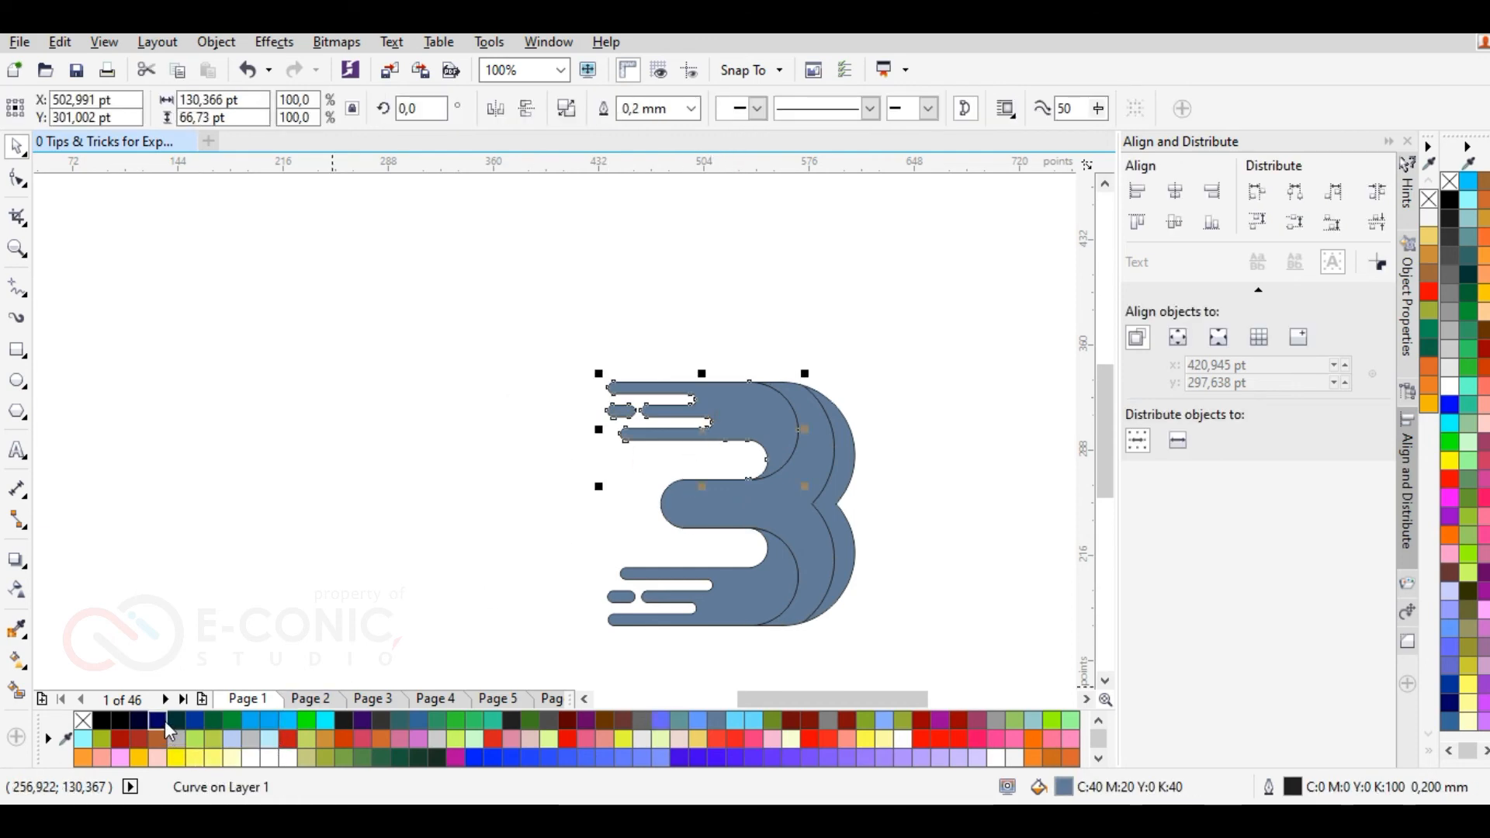
click(165, 720)
click(533, 423)
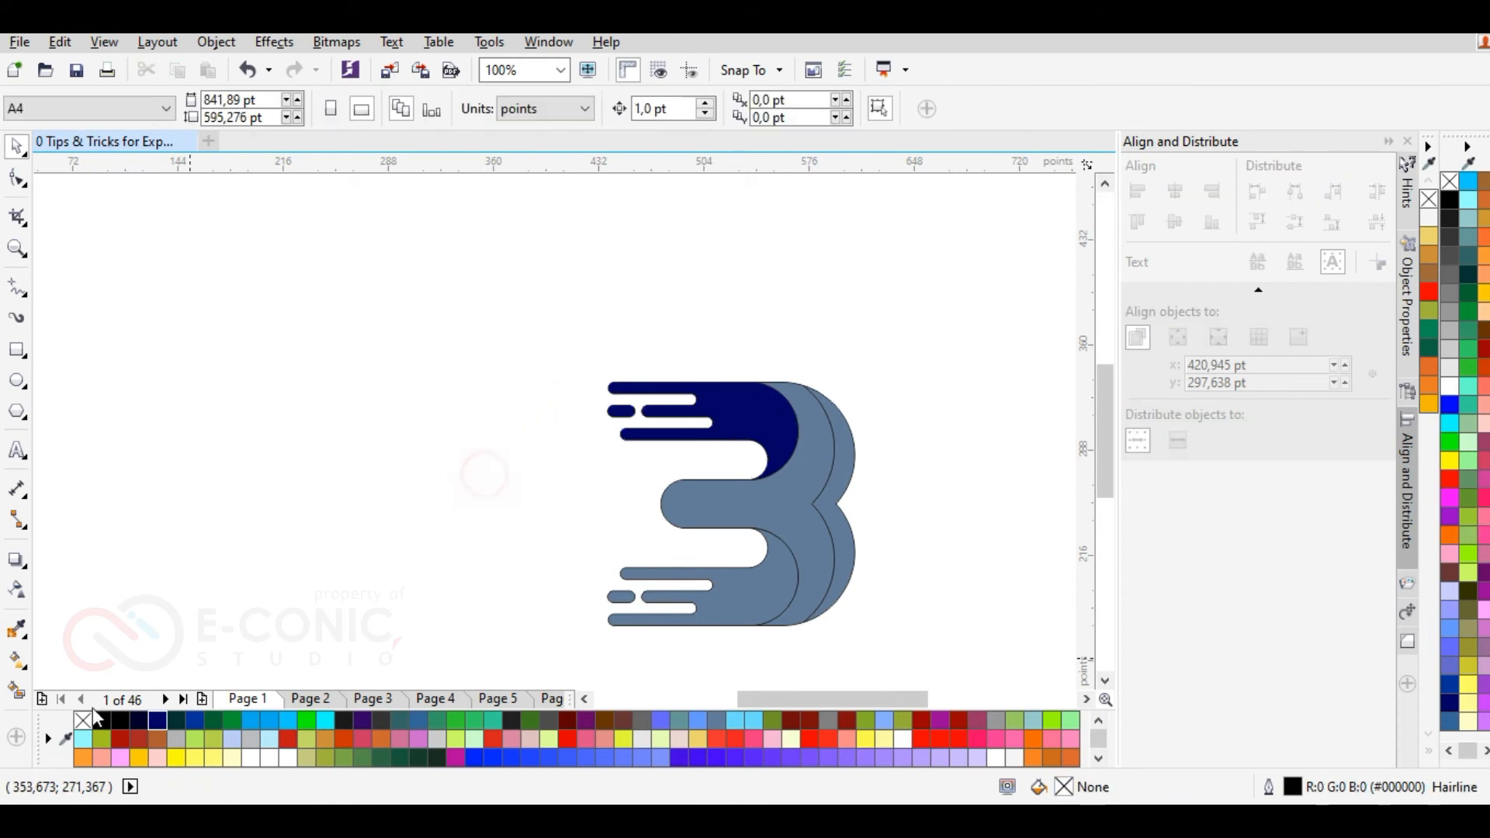
Step: Apply a horizontal linear fountain fill to the upper striped piece, running from navy at its right end to cyan at the stripe tips
click(17, 660)
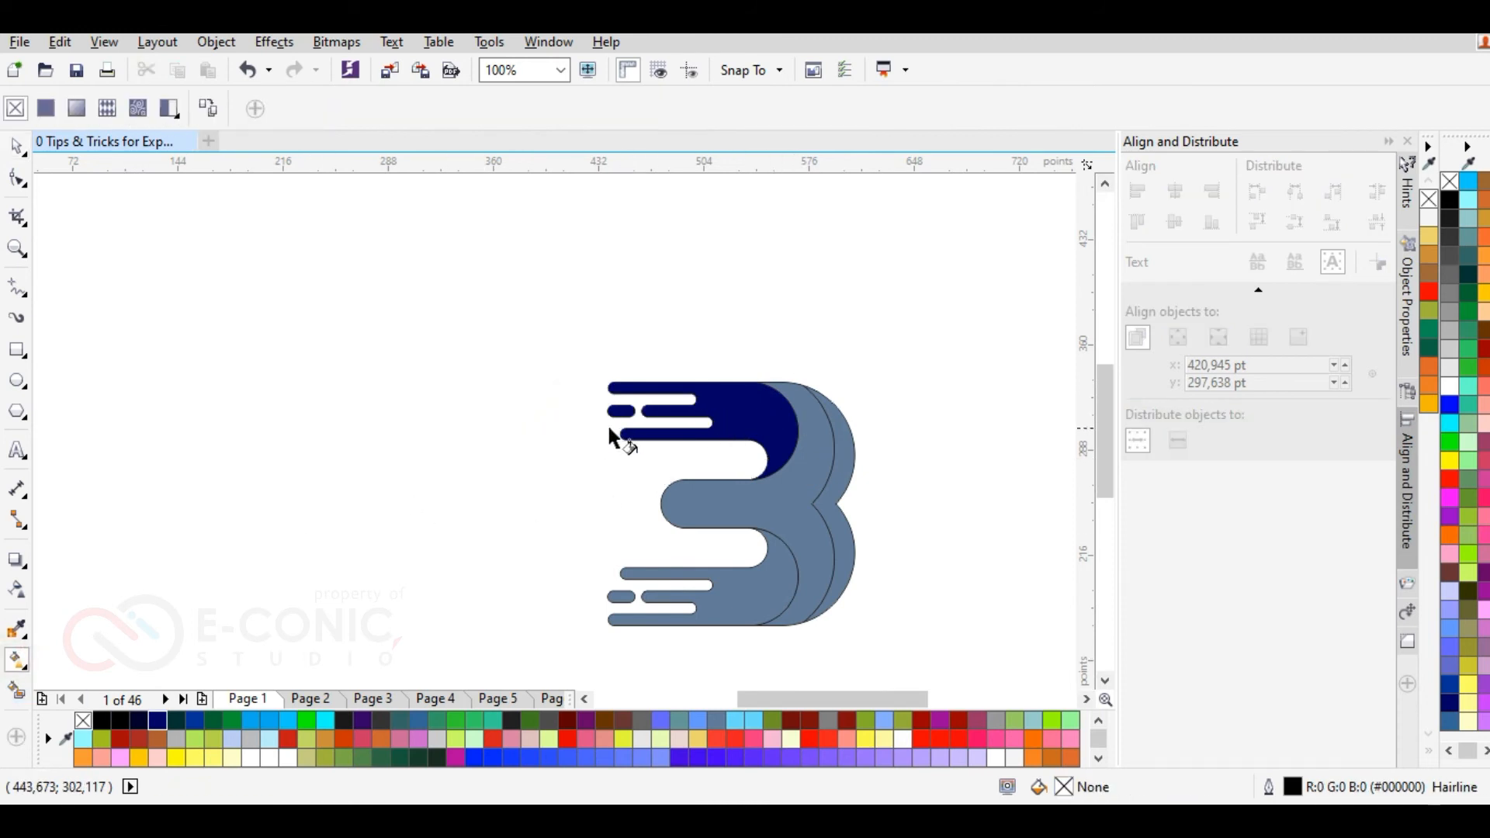
click(775, 449)
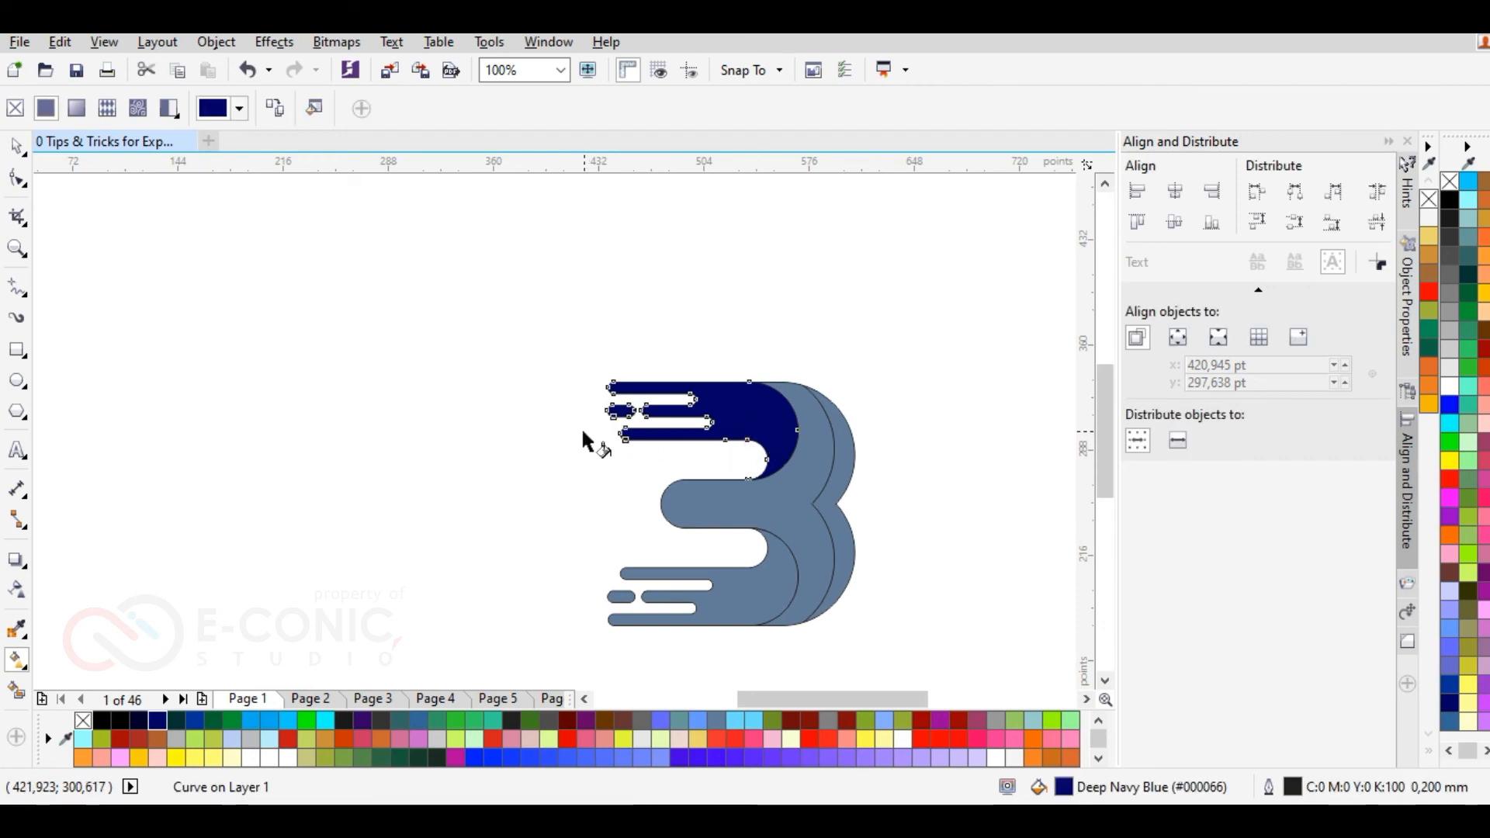
drag(582, 410, 532, 456)
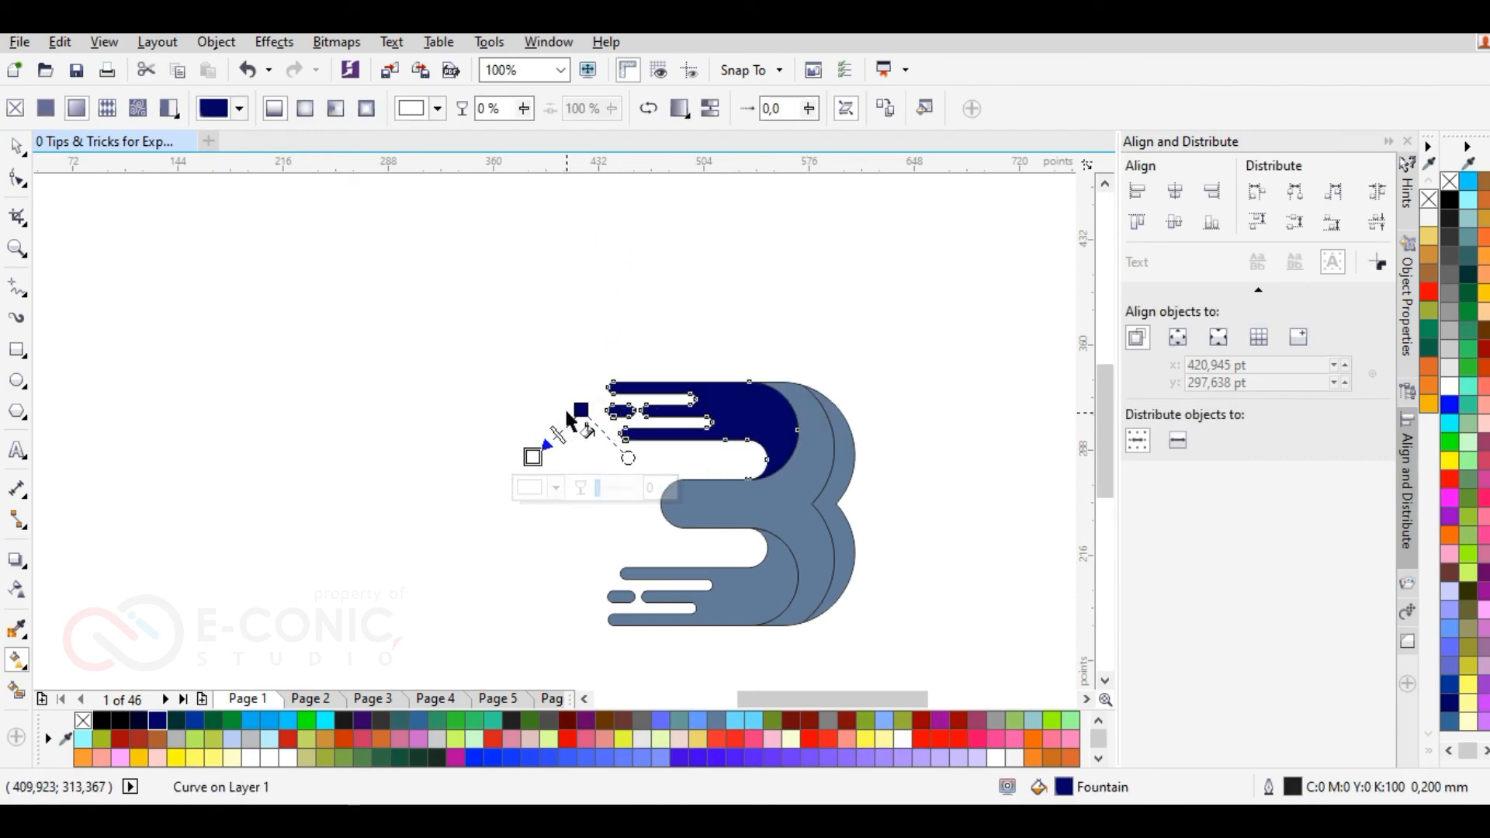
drag(582, 408, 813, 412)
drag(534, 458, 571, 409)
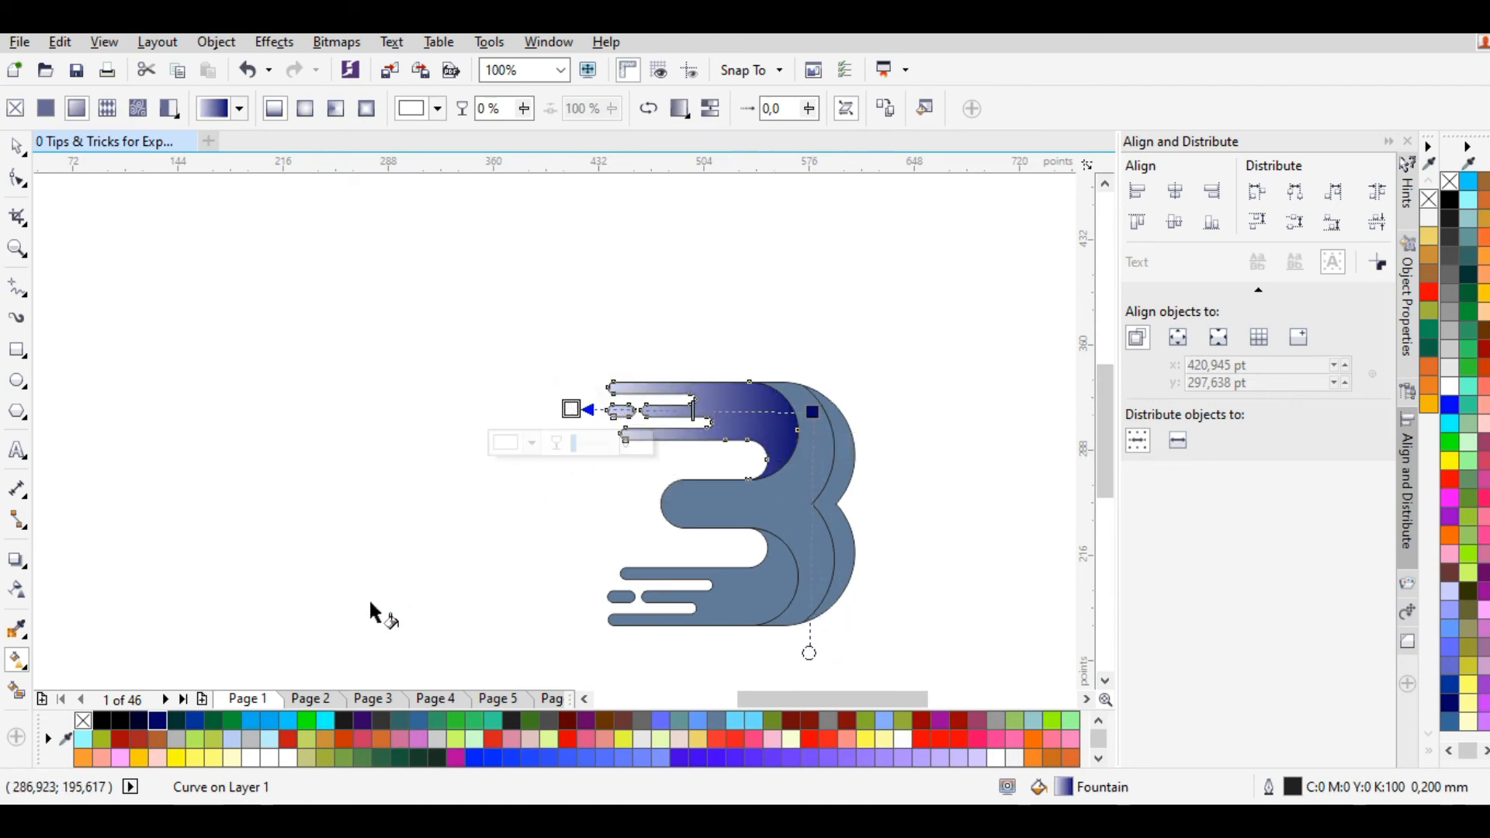
click(326, 722)
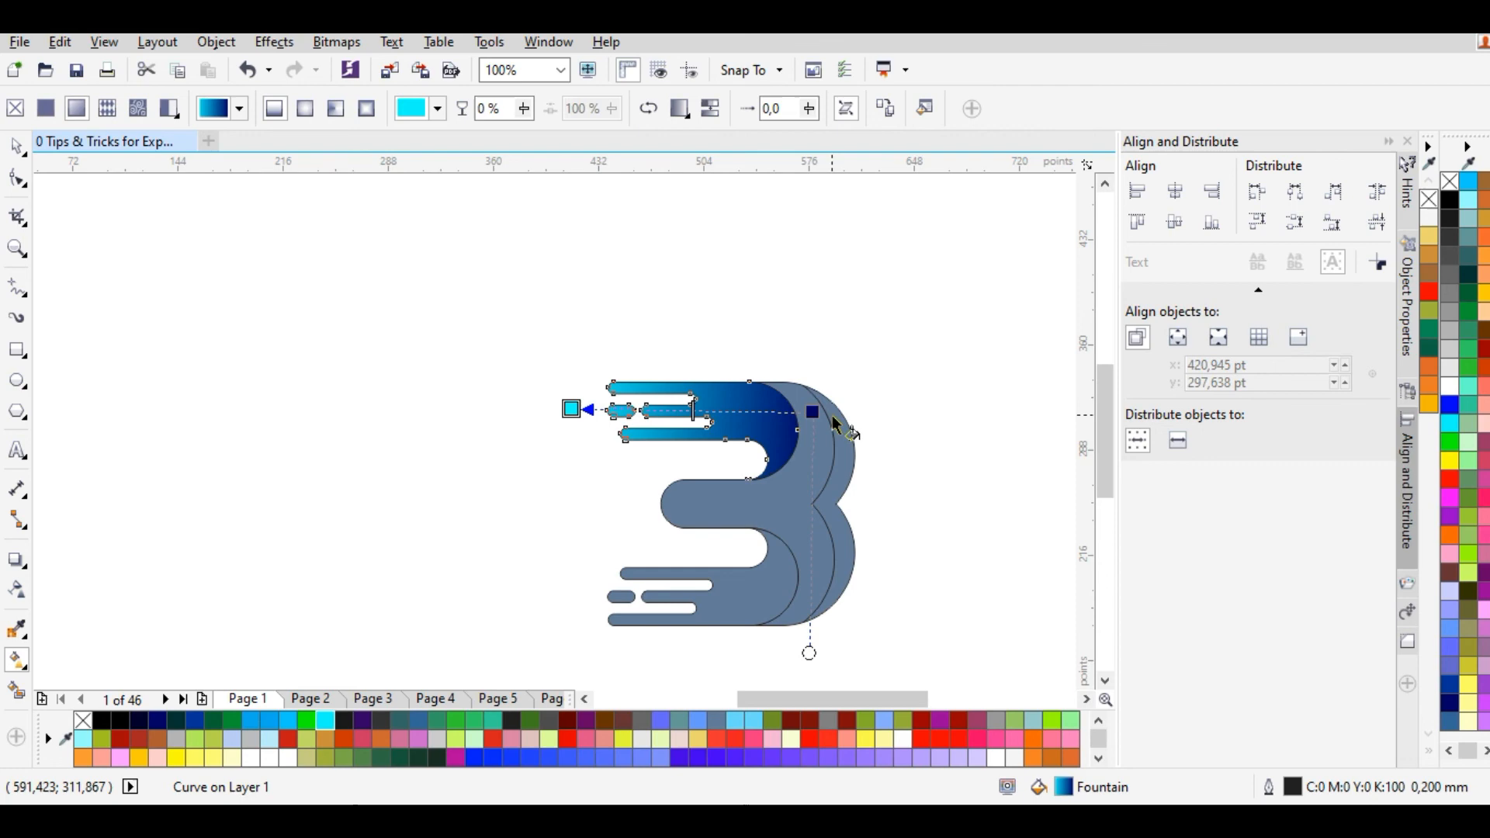
Step: Extend the upper striped piece's fountain fill so its navy end lies past the piece's right edge
drag(812, 412, 841, 411)
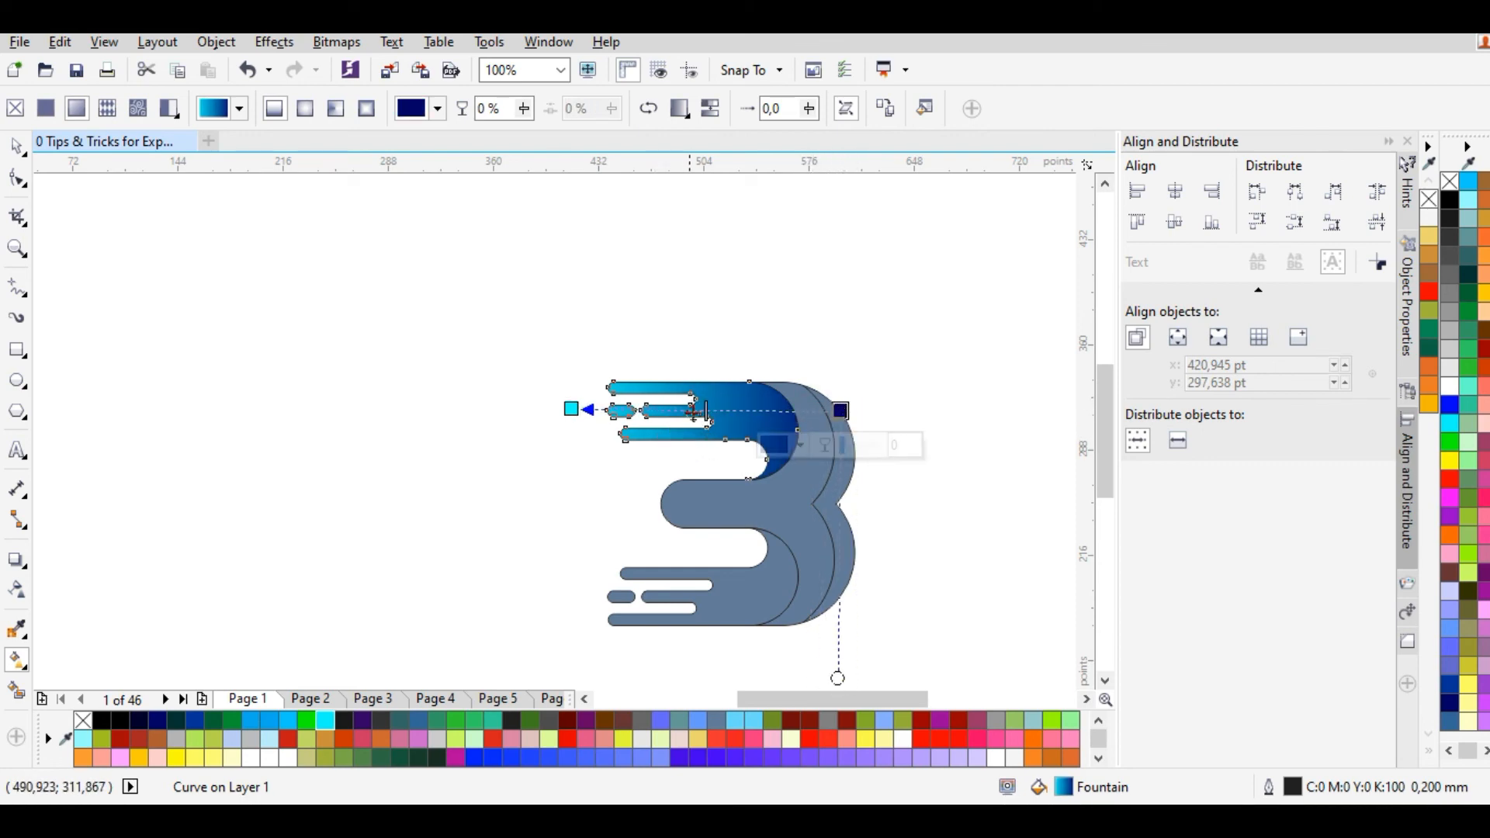
drag(710, 410, 705, 416)
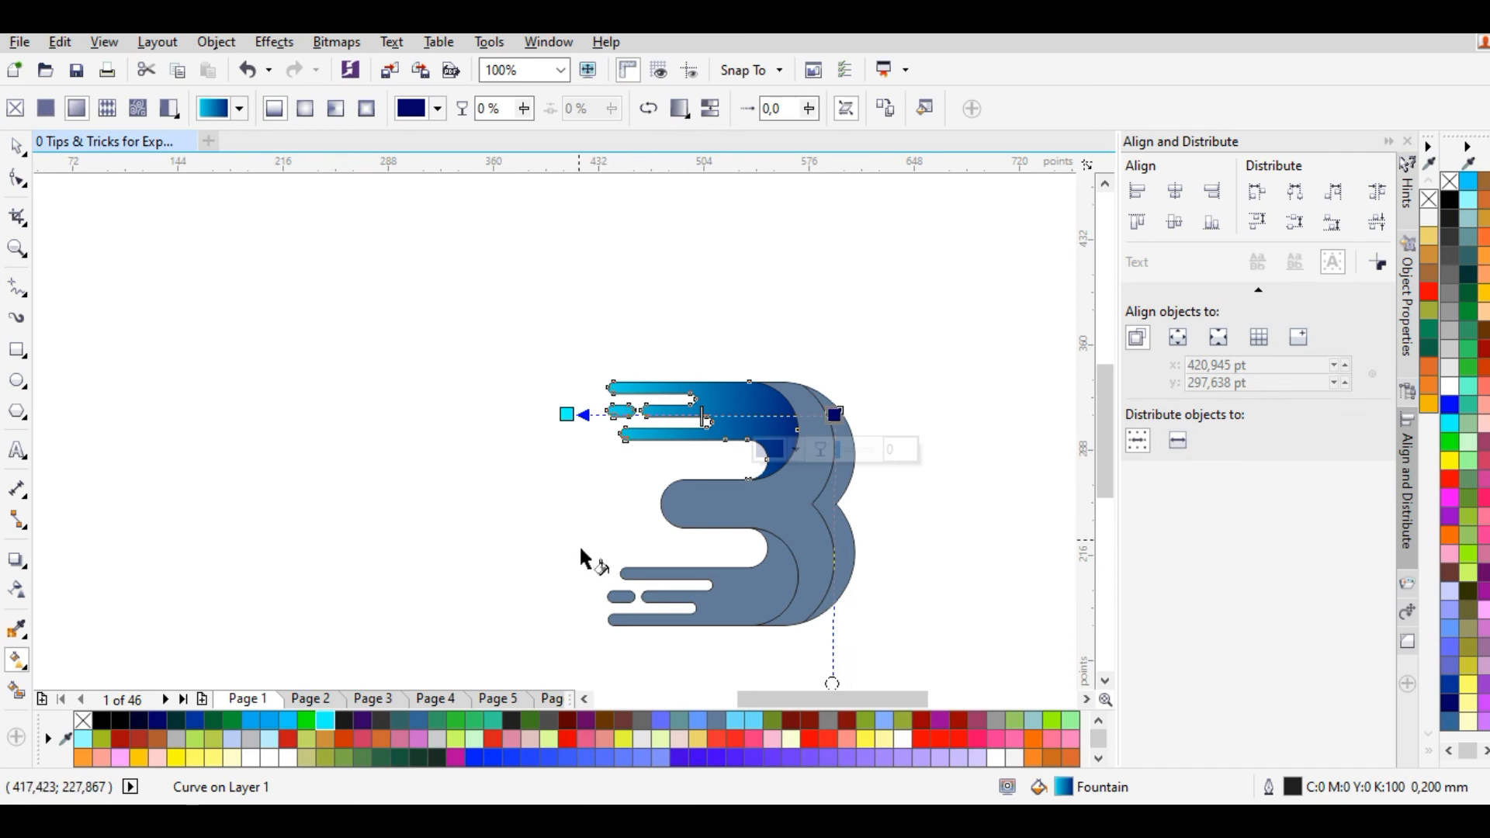
Step: Give the lower striped piece a horizontal linear fountain fill from green beyond its right edge to yellow at the stripe tips
click(735, 590)
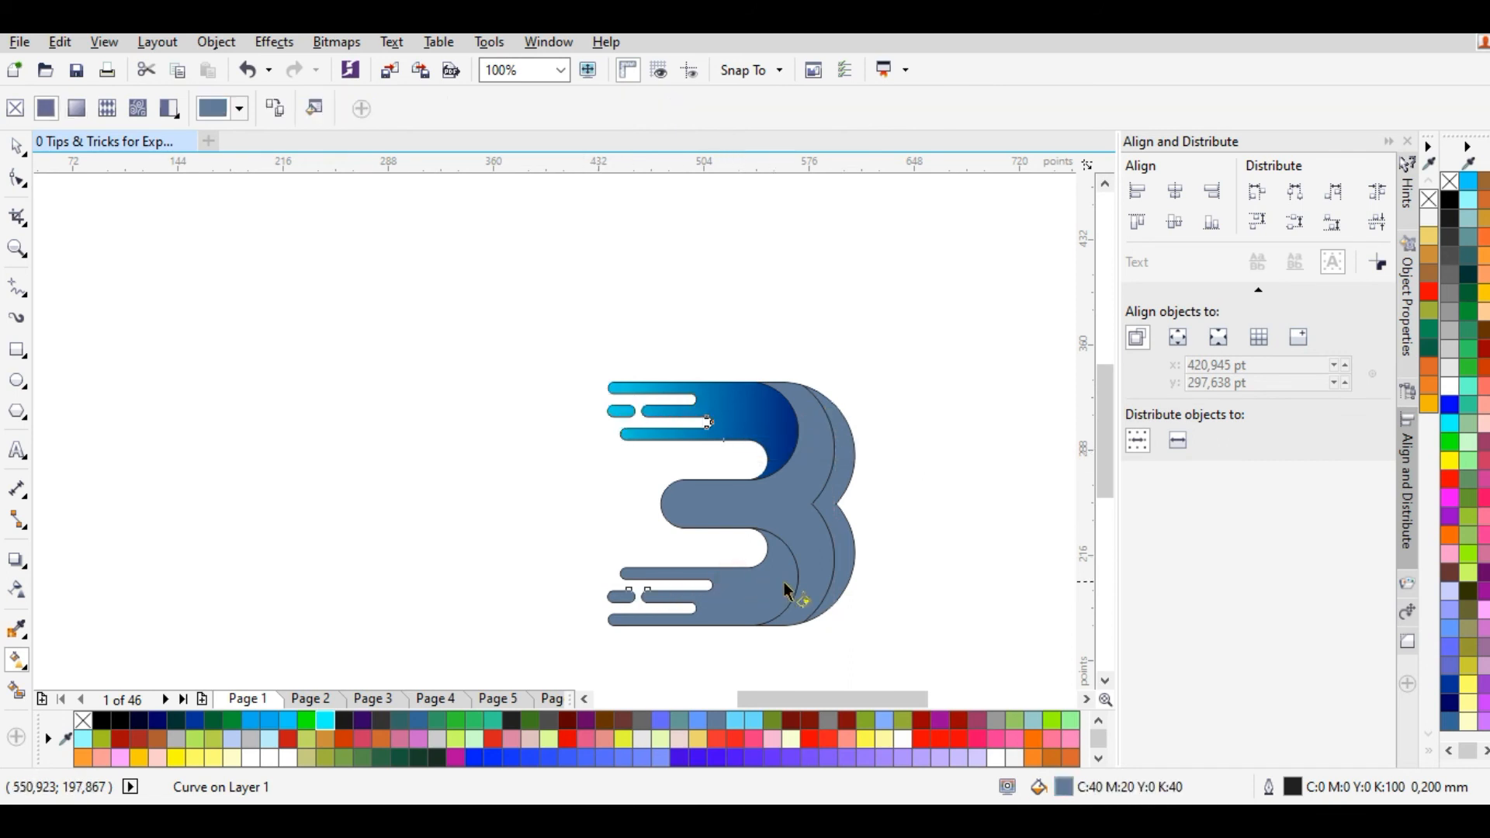
drag(798, 576, 564, 578)
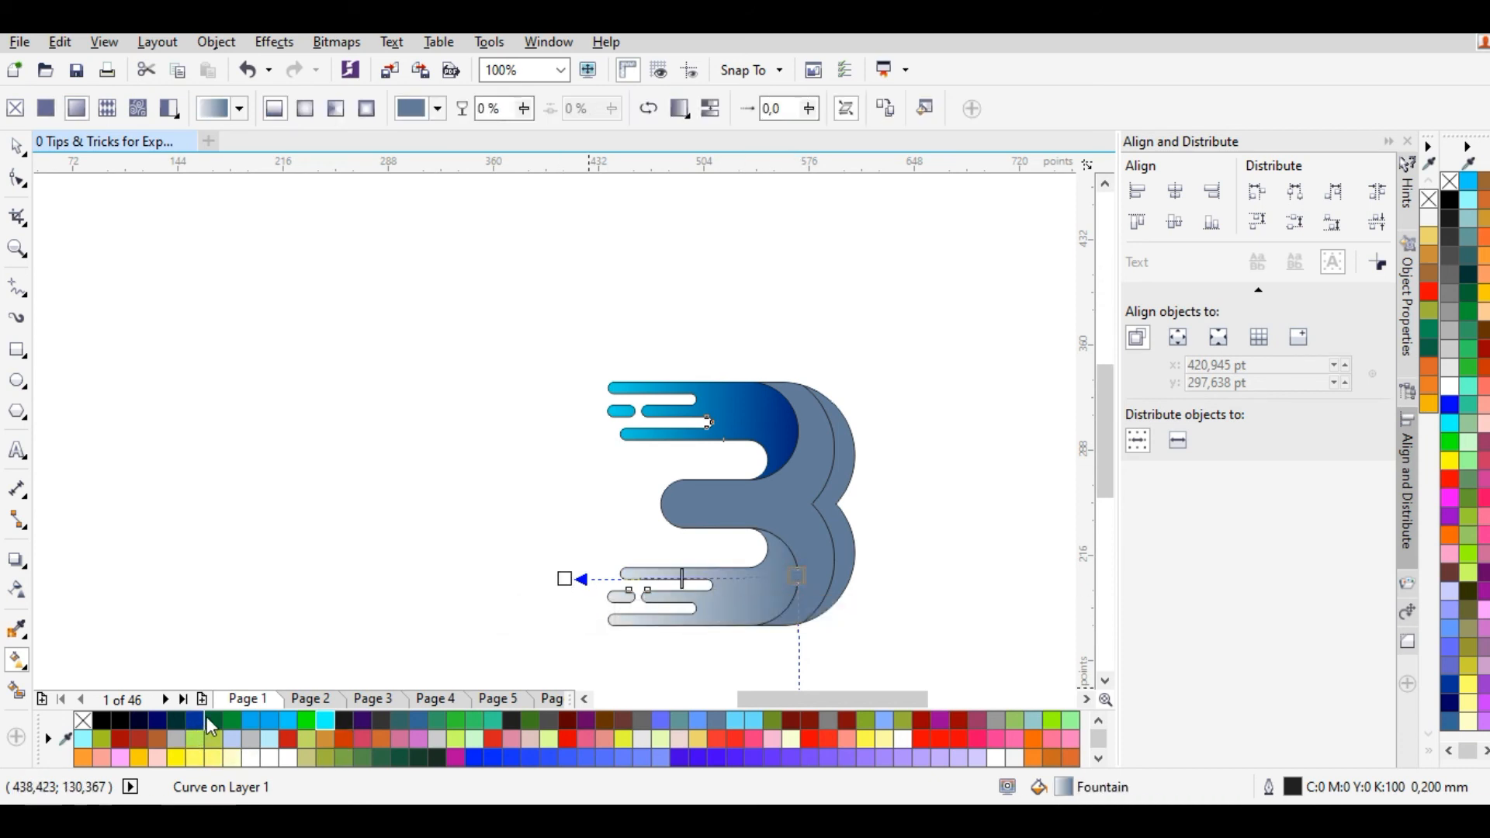
click(179, 718)
click(564, 578)
click(178, 758)
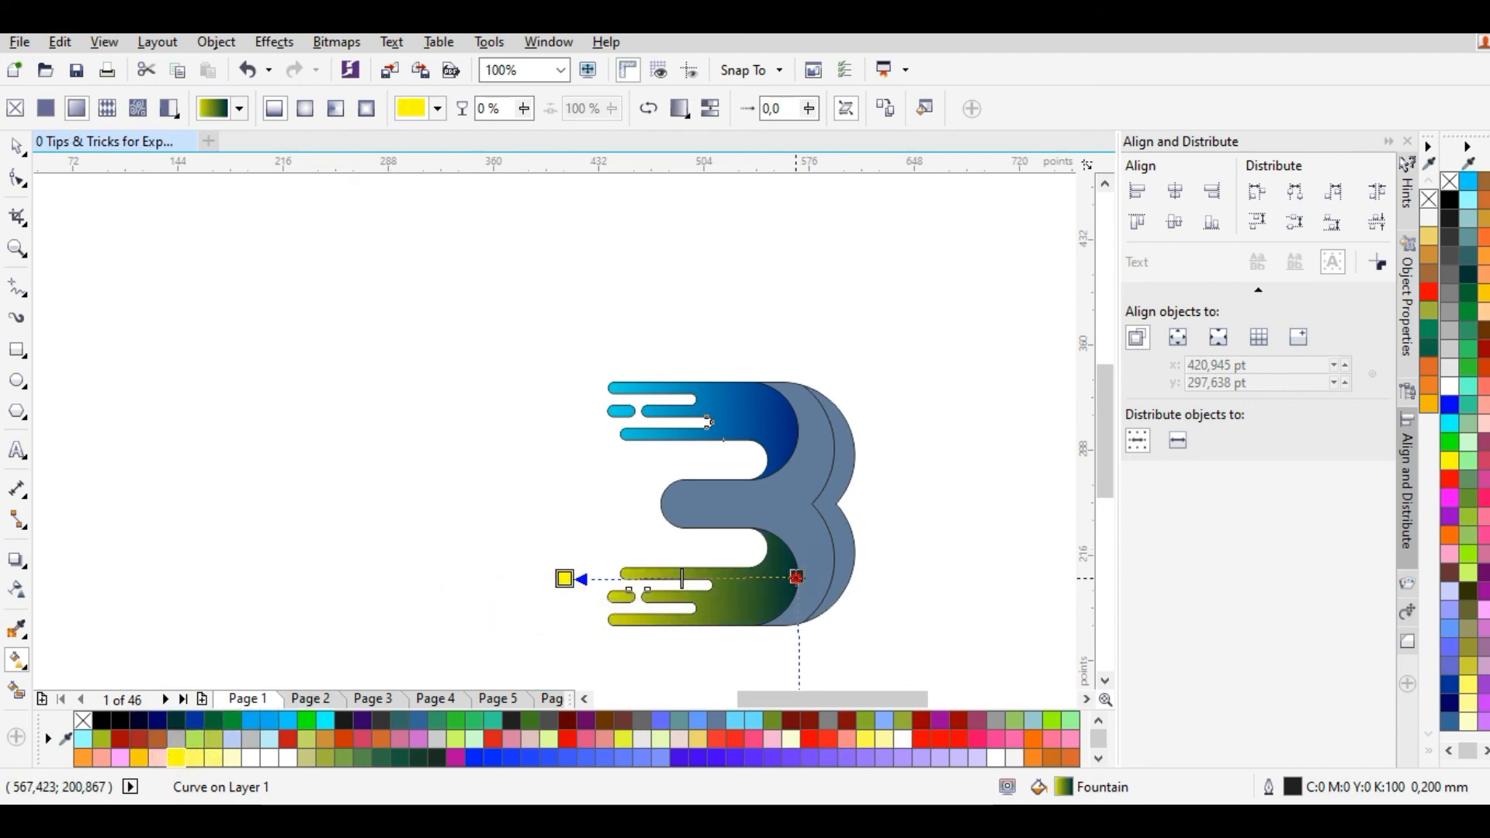
click(232, 721)
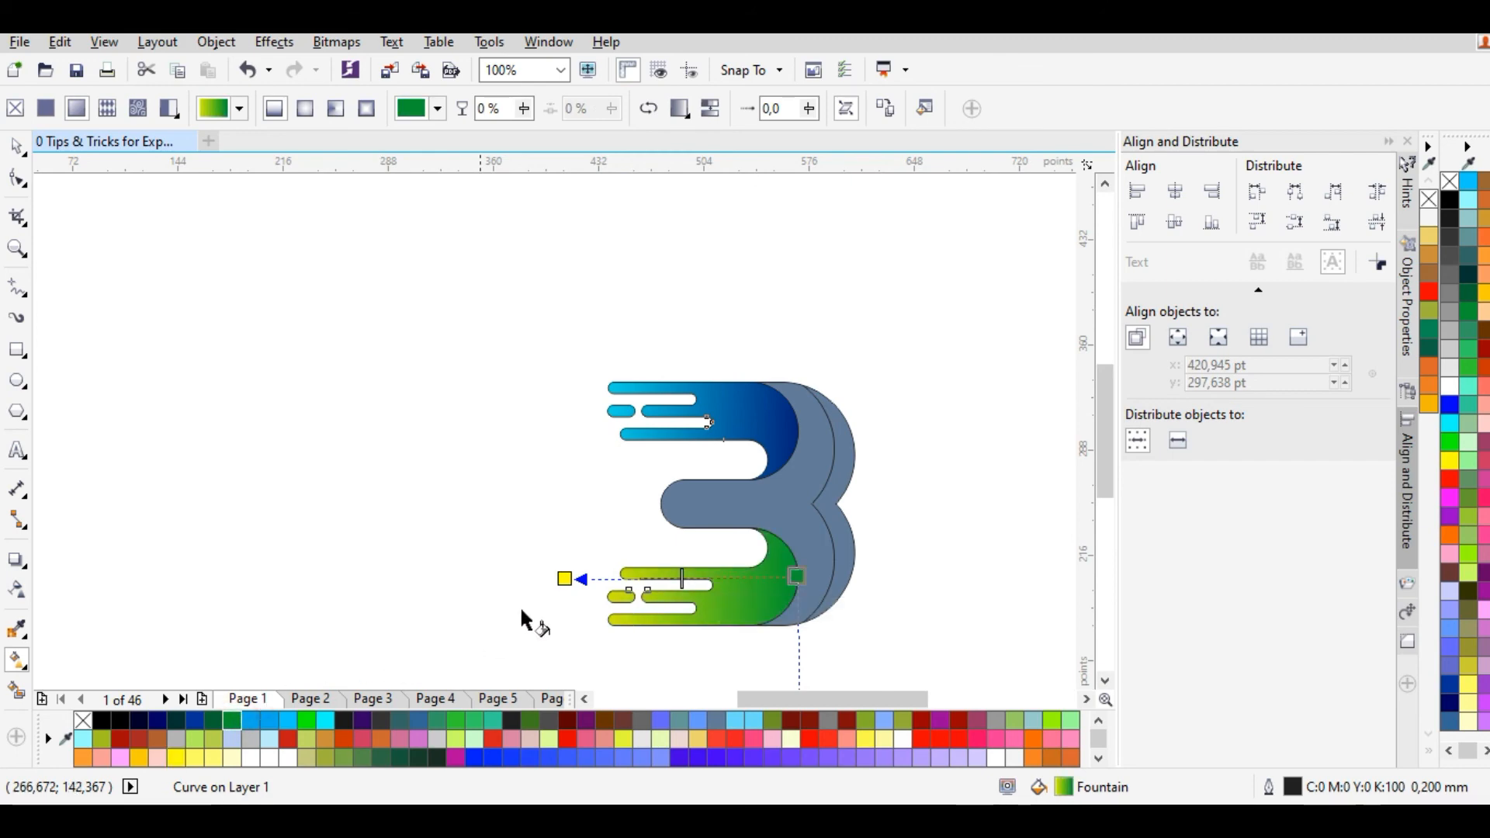
drag(797, 576, 831, 576)
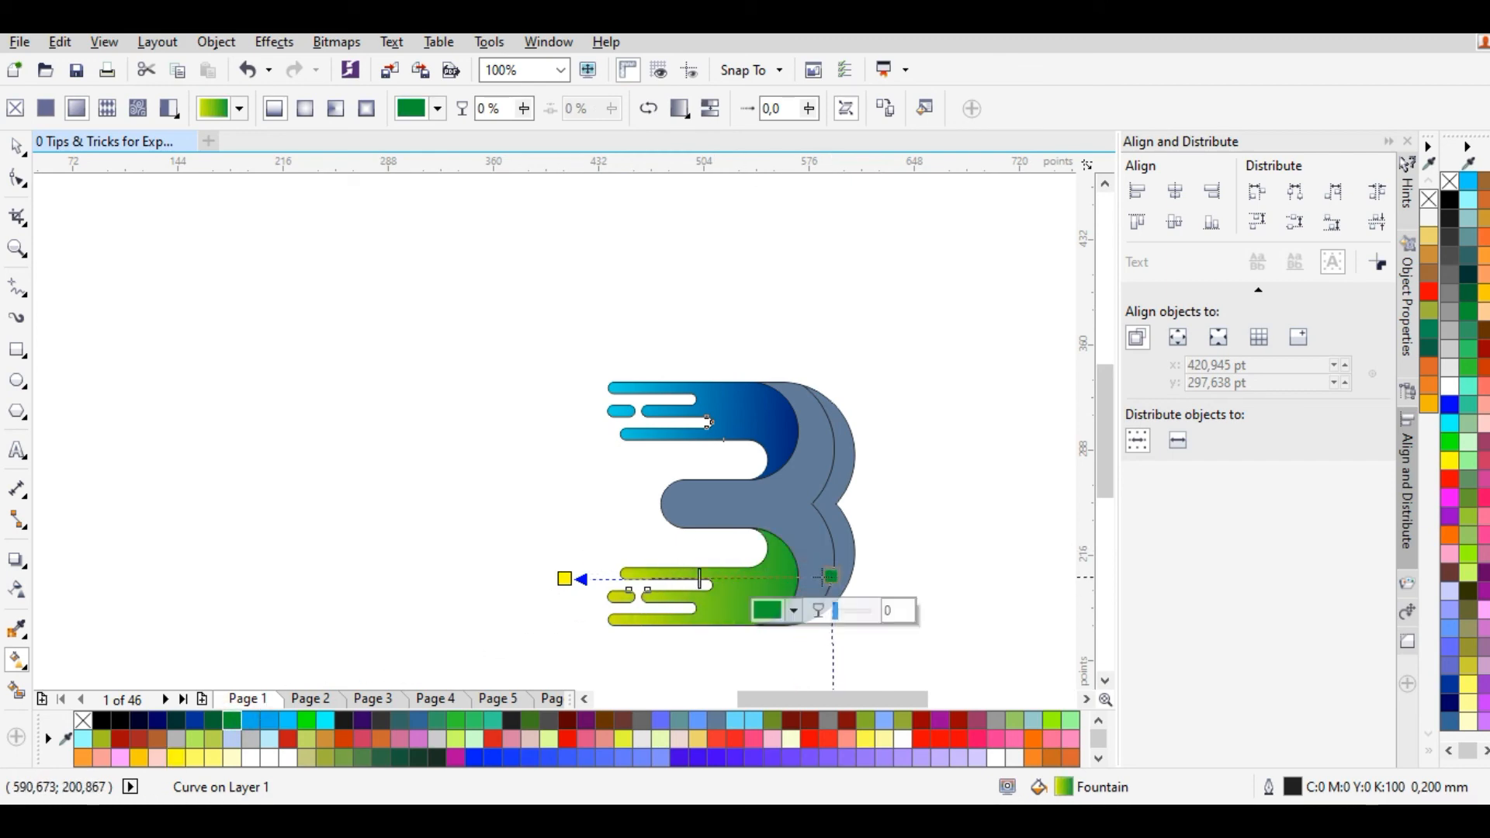
drag(564, 579, 594, 576)
Step: Apply a horizontal linear fountain fill to the welded middle shape, from yellow beyond its right side to red just past the bar's rounded tip
click(786, 522)
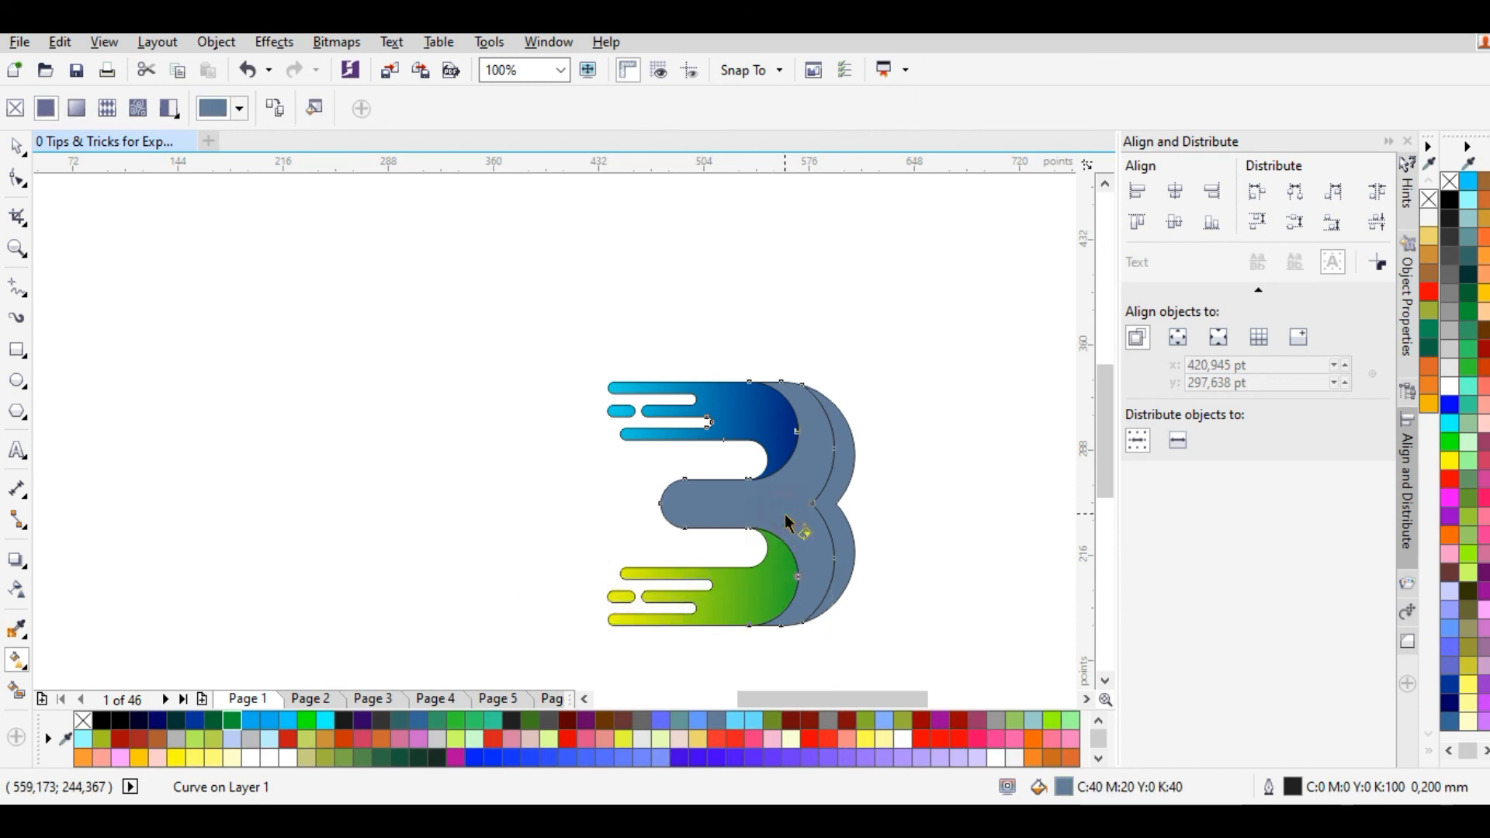
drag(844, 504, 659, 503)
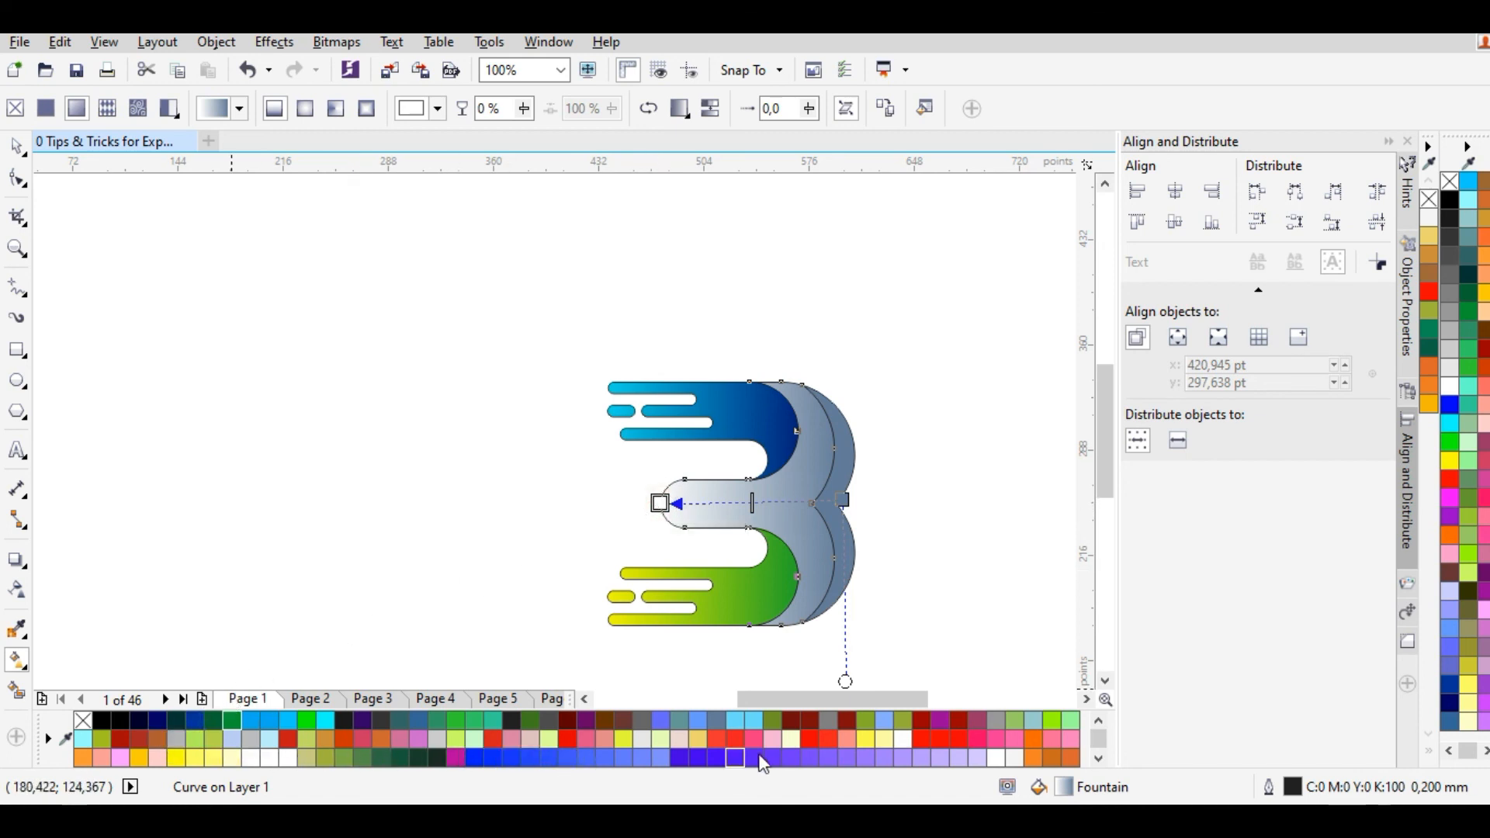
click(812, 740)
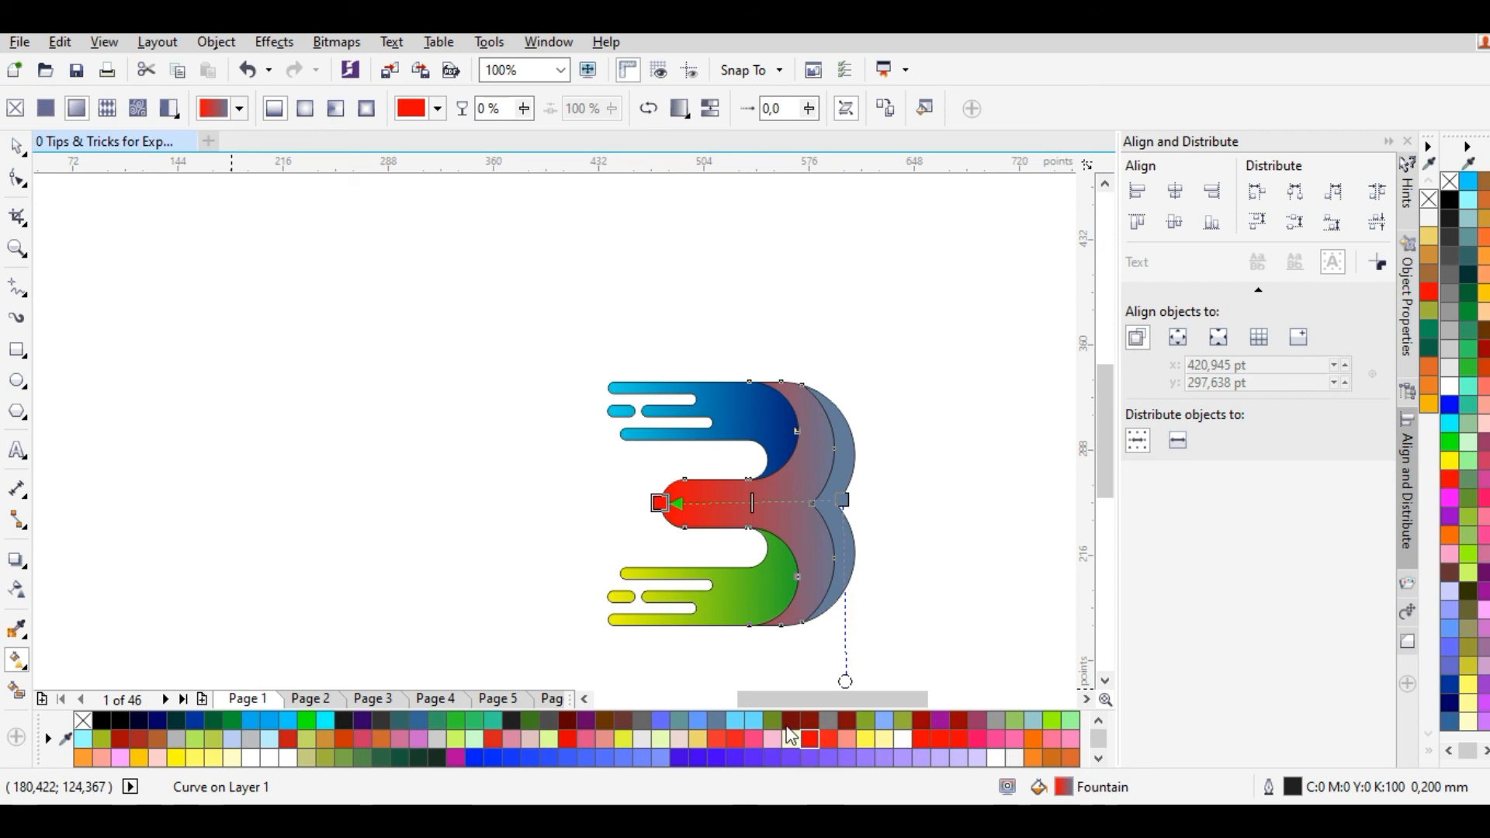
click(845, 501)
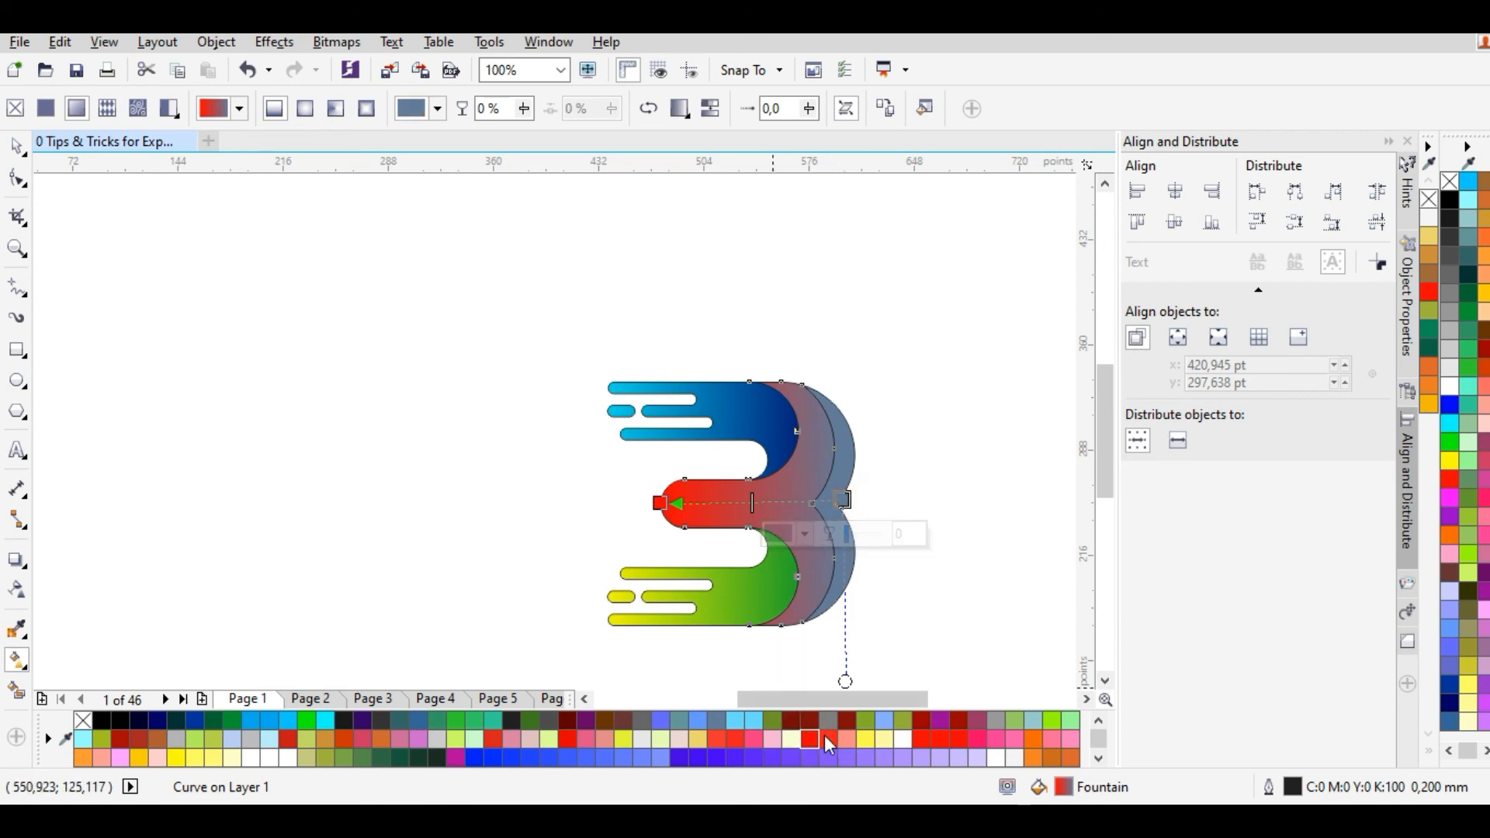
click(867, 739)
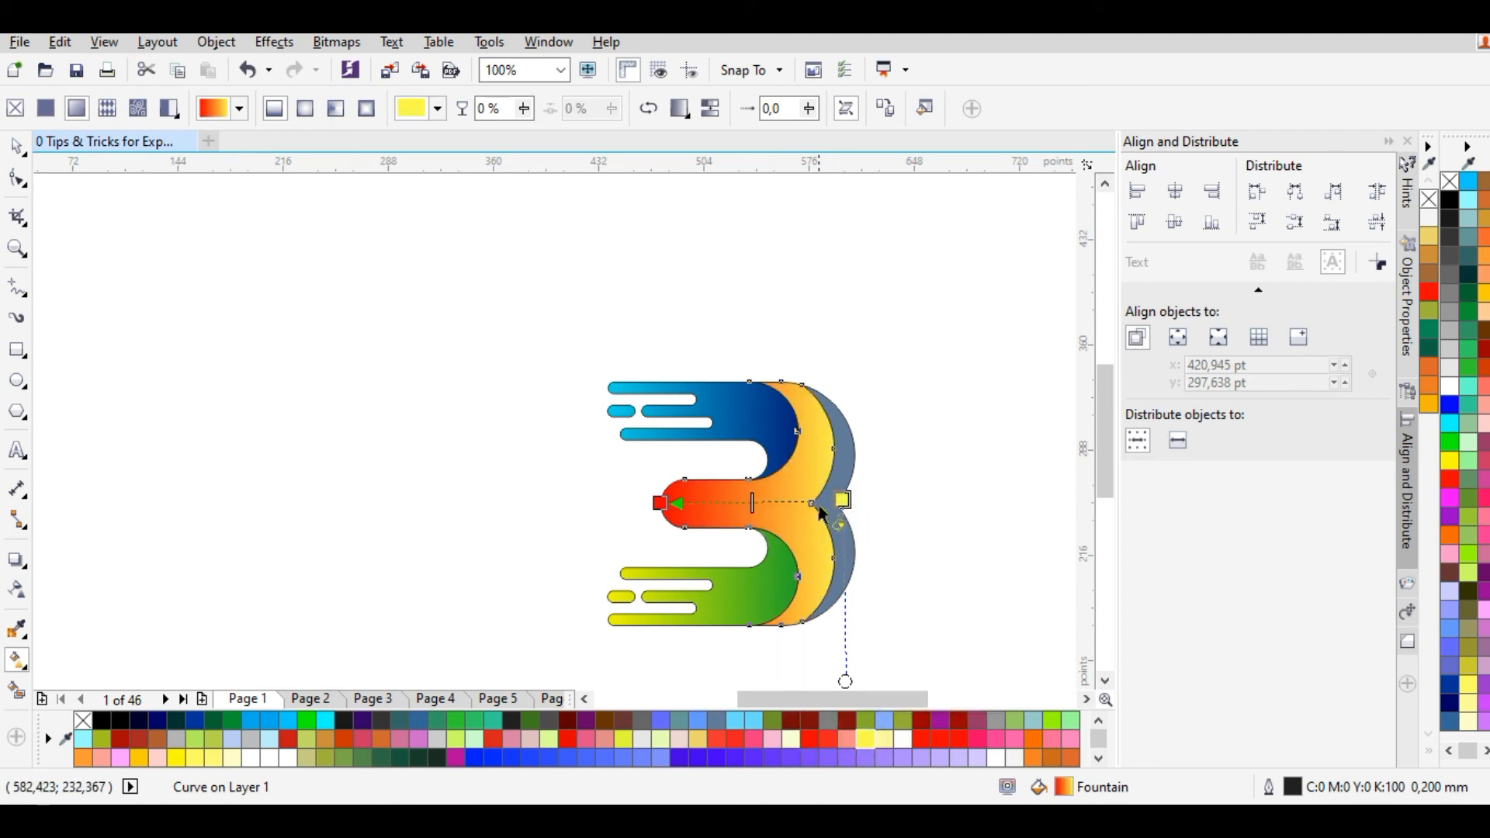
drag(843, 500, 872, 501)
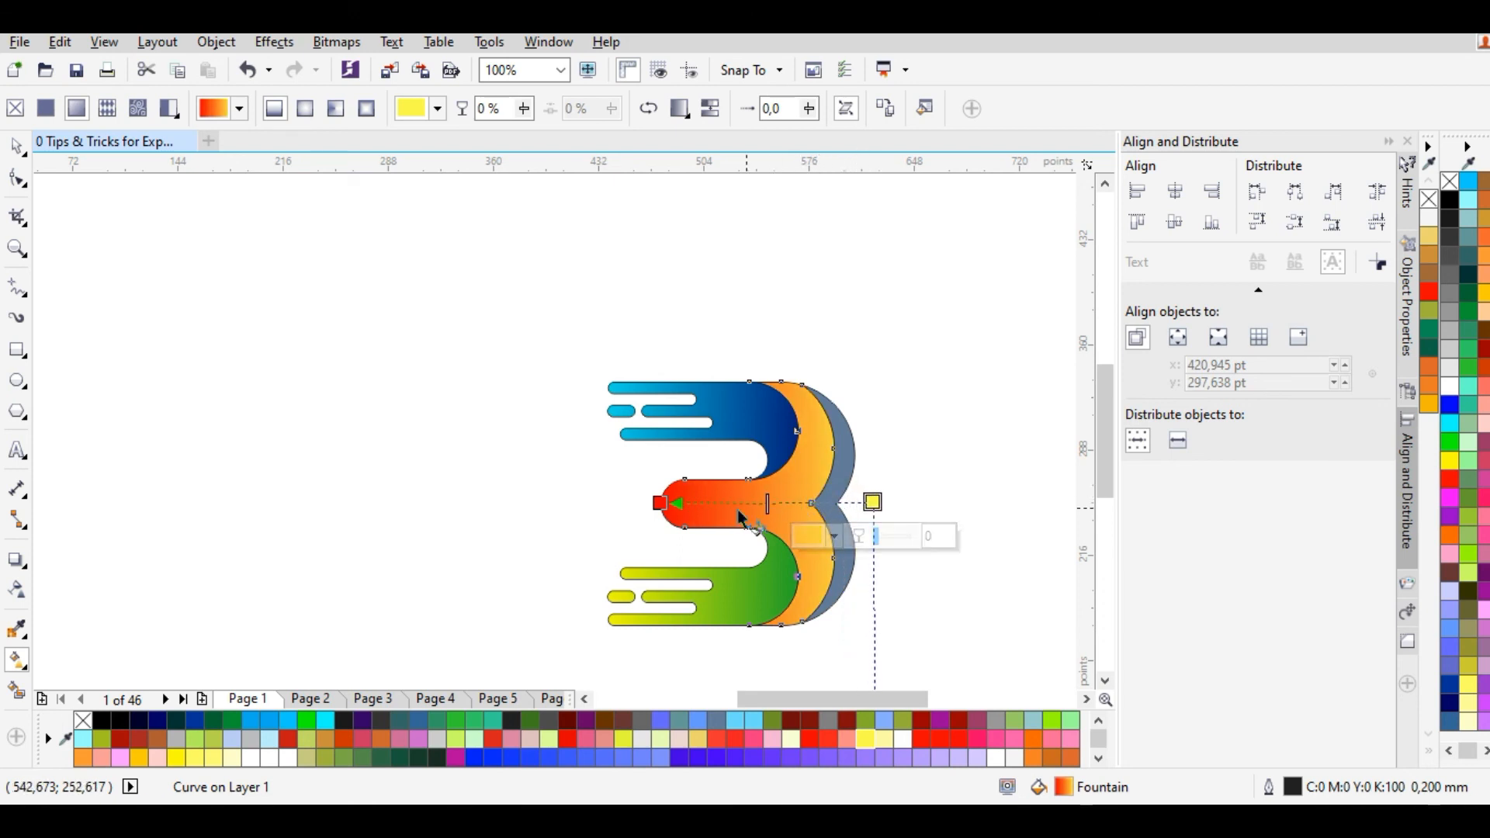
drag(658, 503, 644, 503)
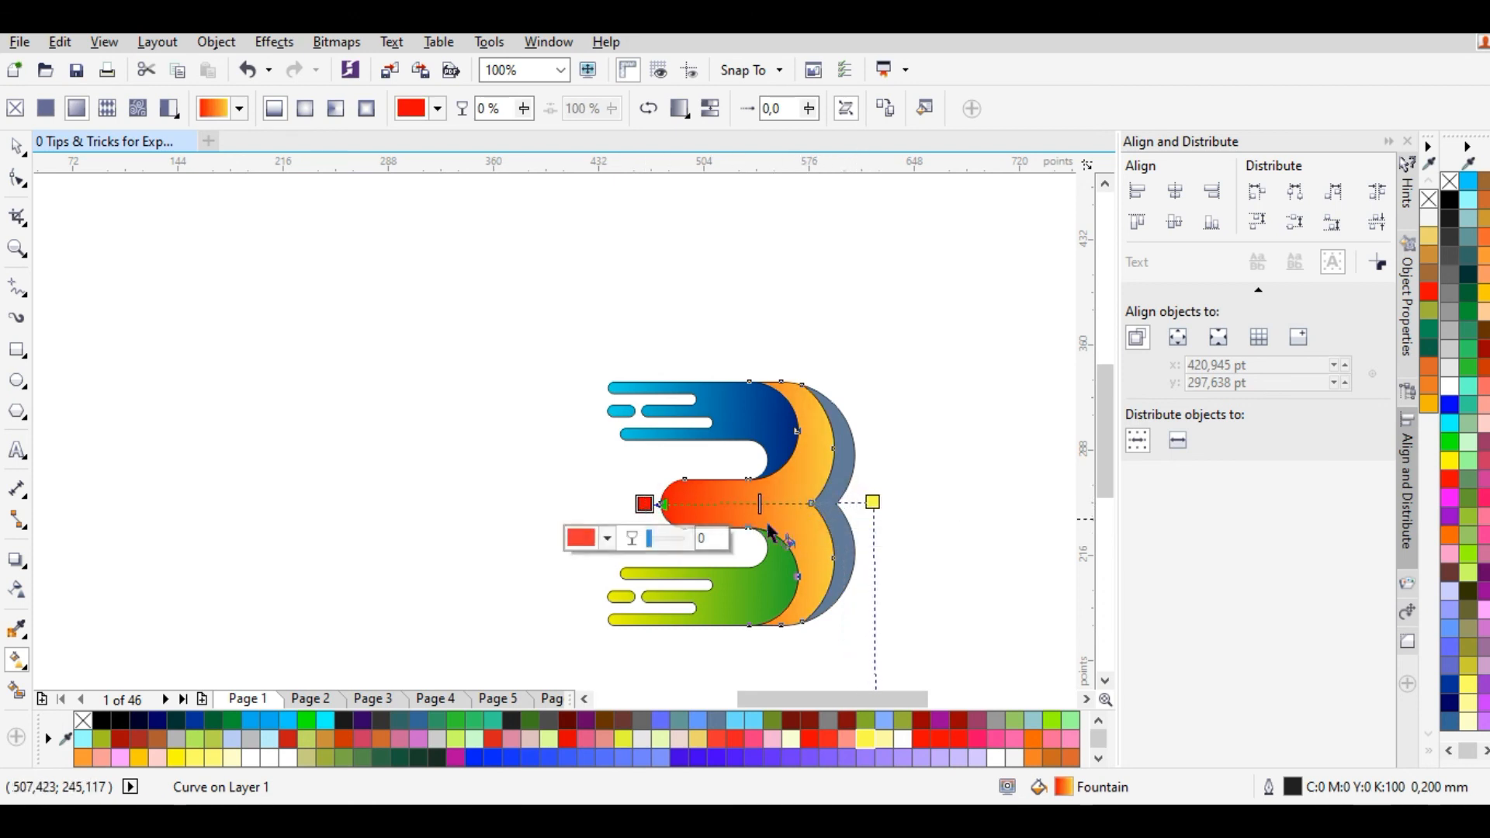
Step: Apply a horizontal linear fountain fill to the outermost right layer, from orange at the outer side to yellow at the inner cusp
click(846, 500)
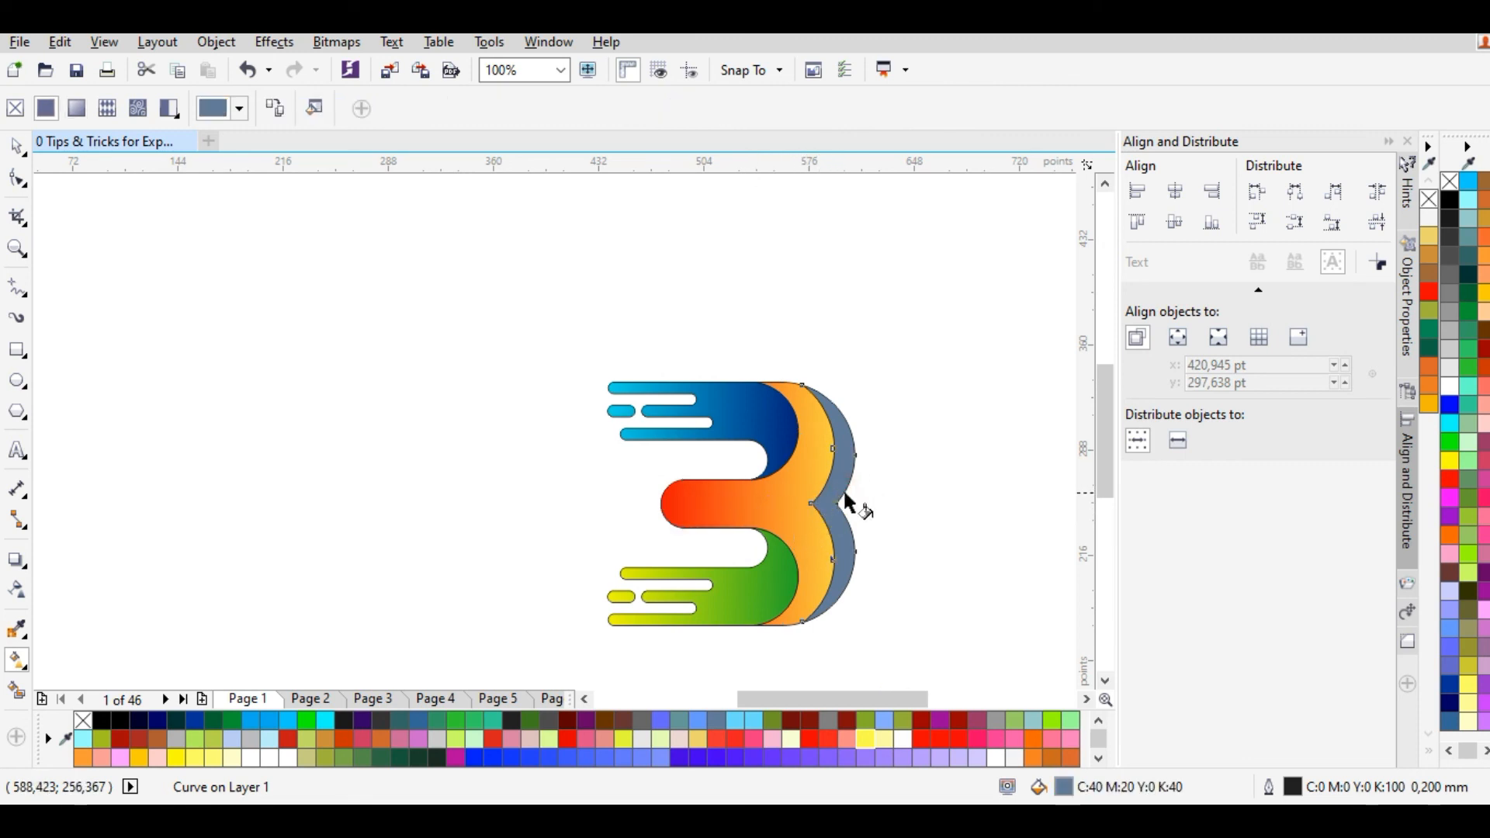
drag(861, 502, 810, 502)
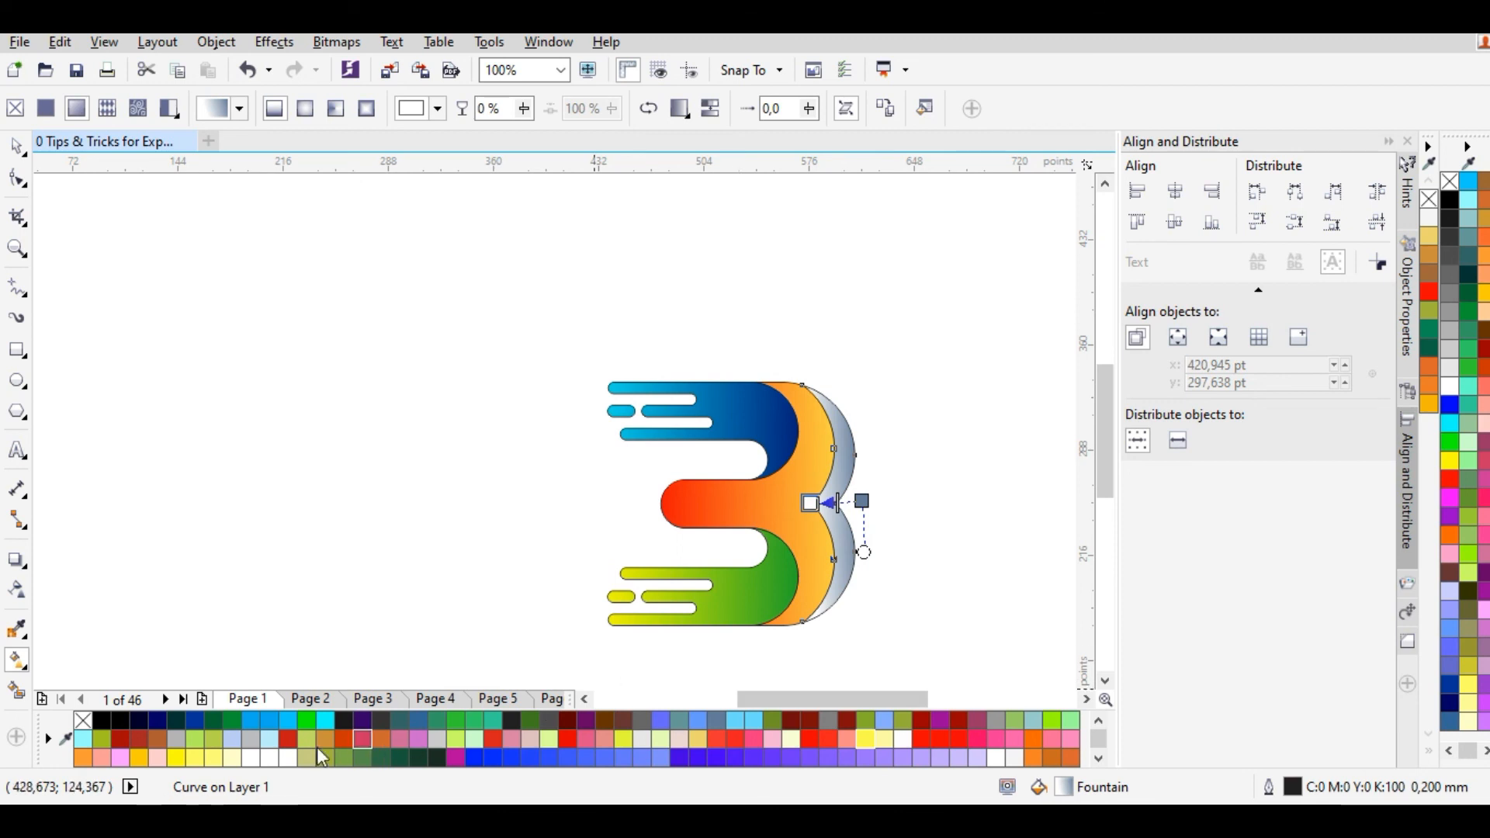
click(177, 758)
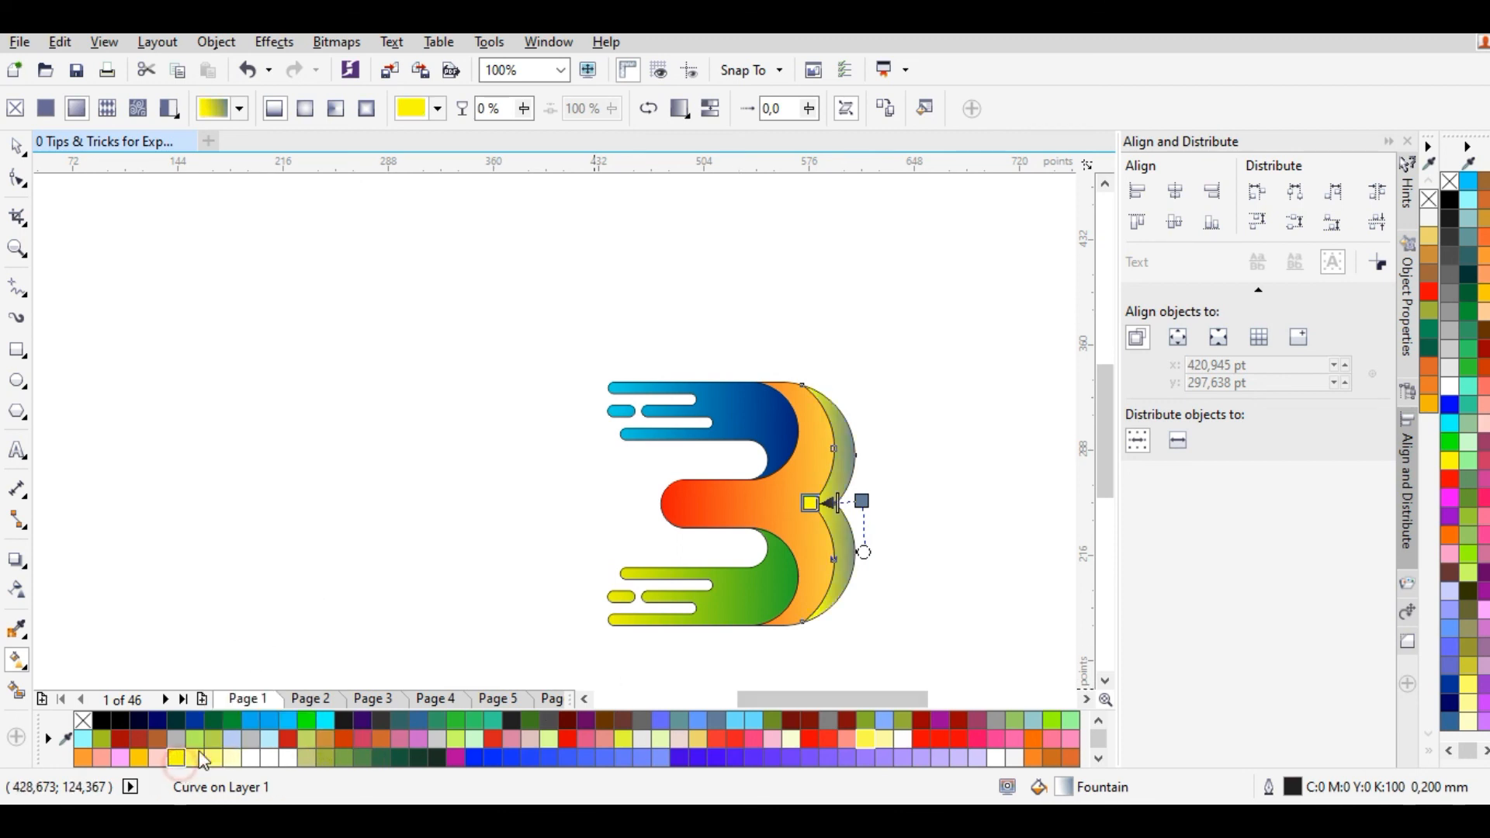
click(861, 502)
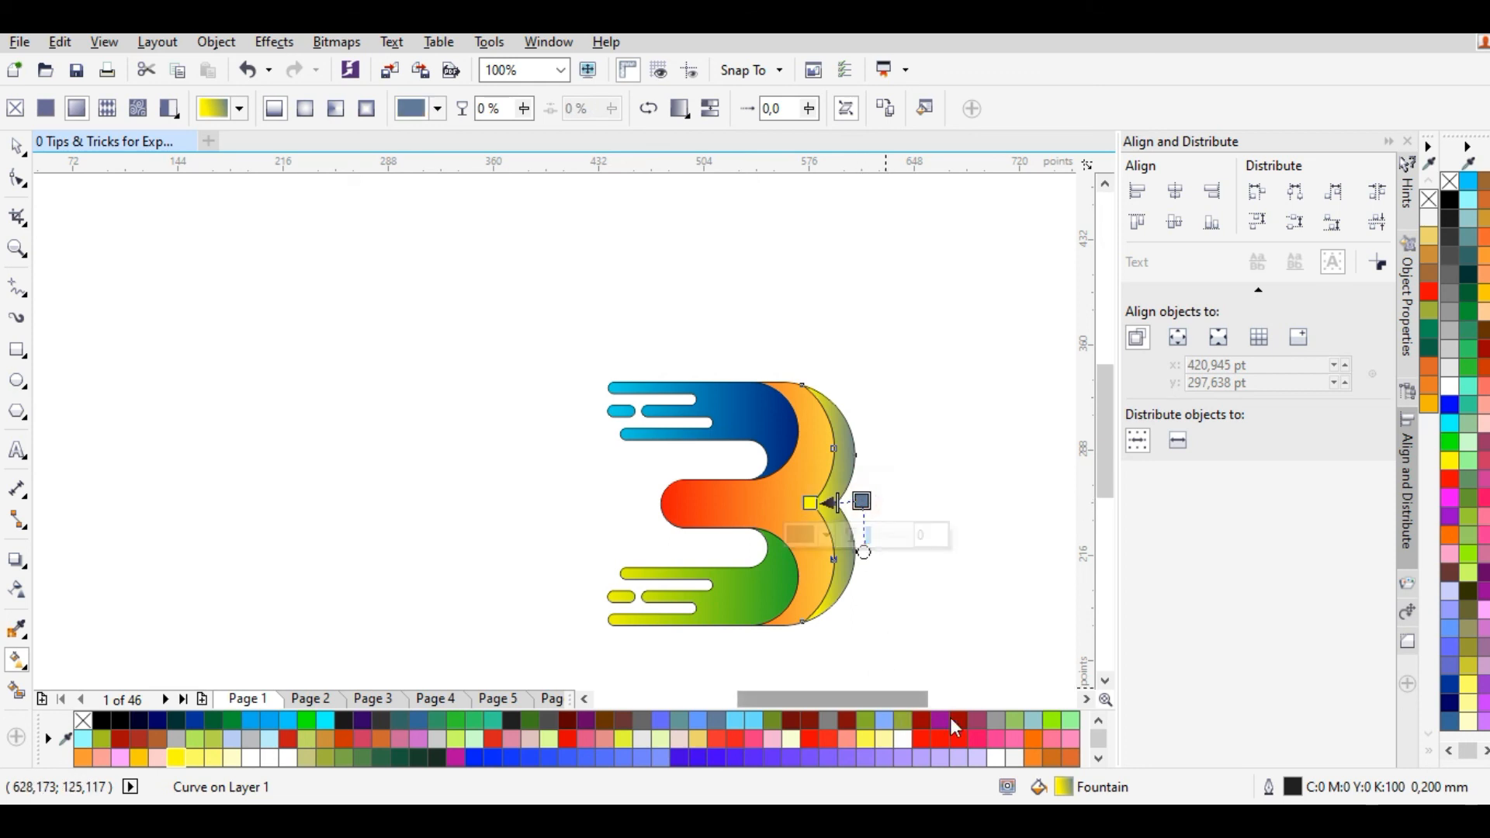
click(1036, 749)
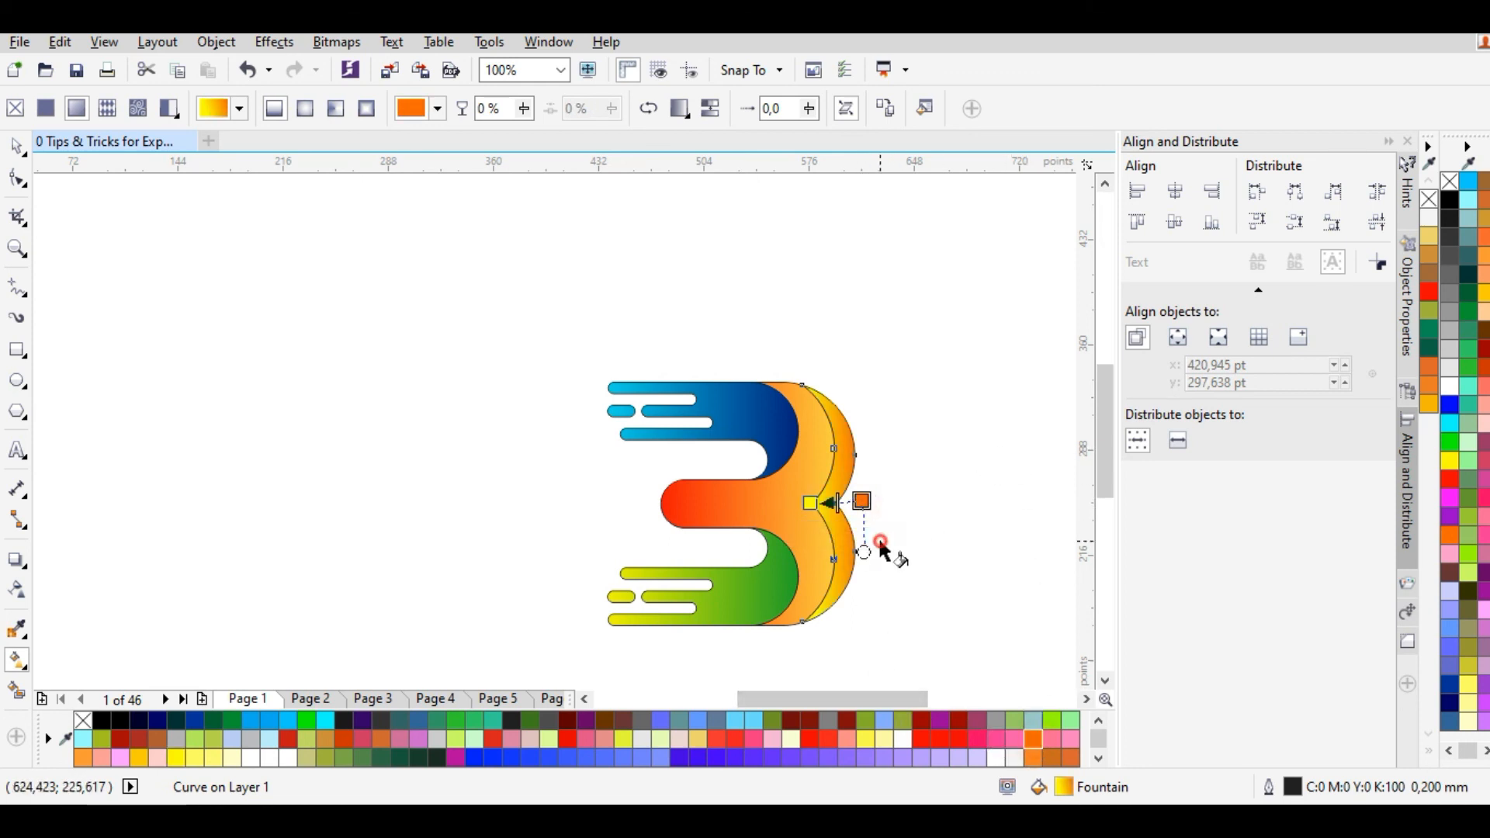
Step: Reposition the outermost layer's gradient ends, with yellow at the inner cusp and orange slightly beyond the outer edge
click(878, 537)
scroll(878, 514, up, 2)
click(776, 511)
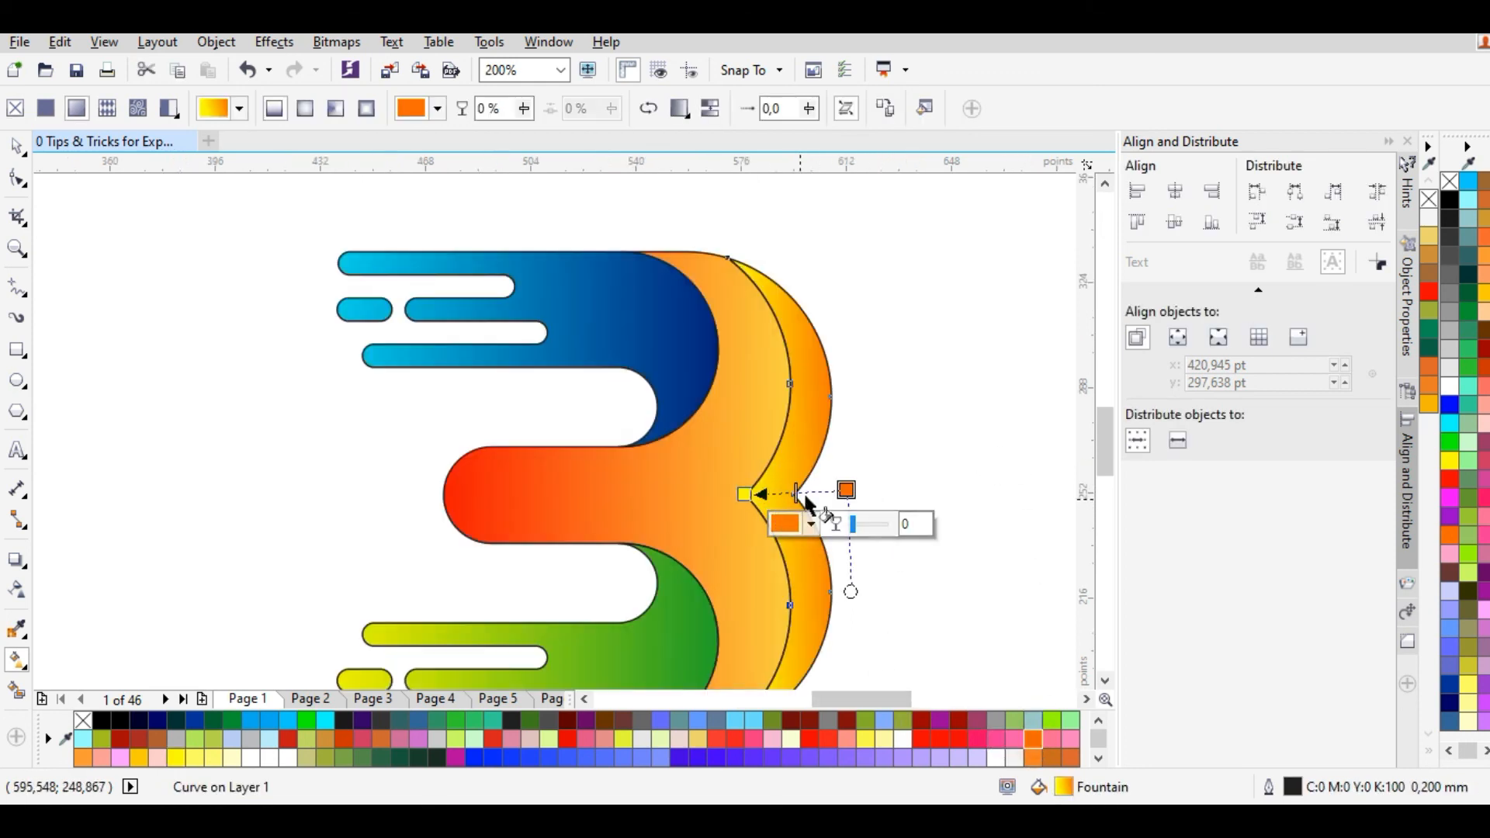
drag(742, 494, 682, 493)
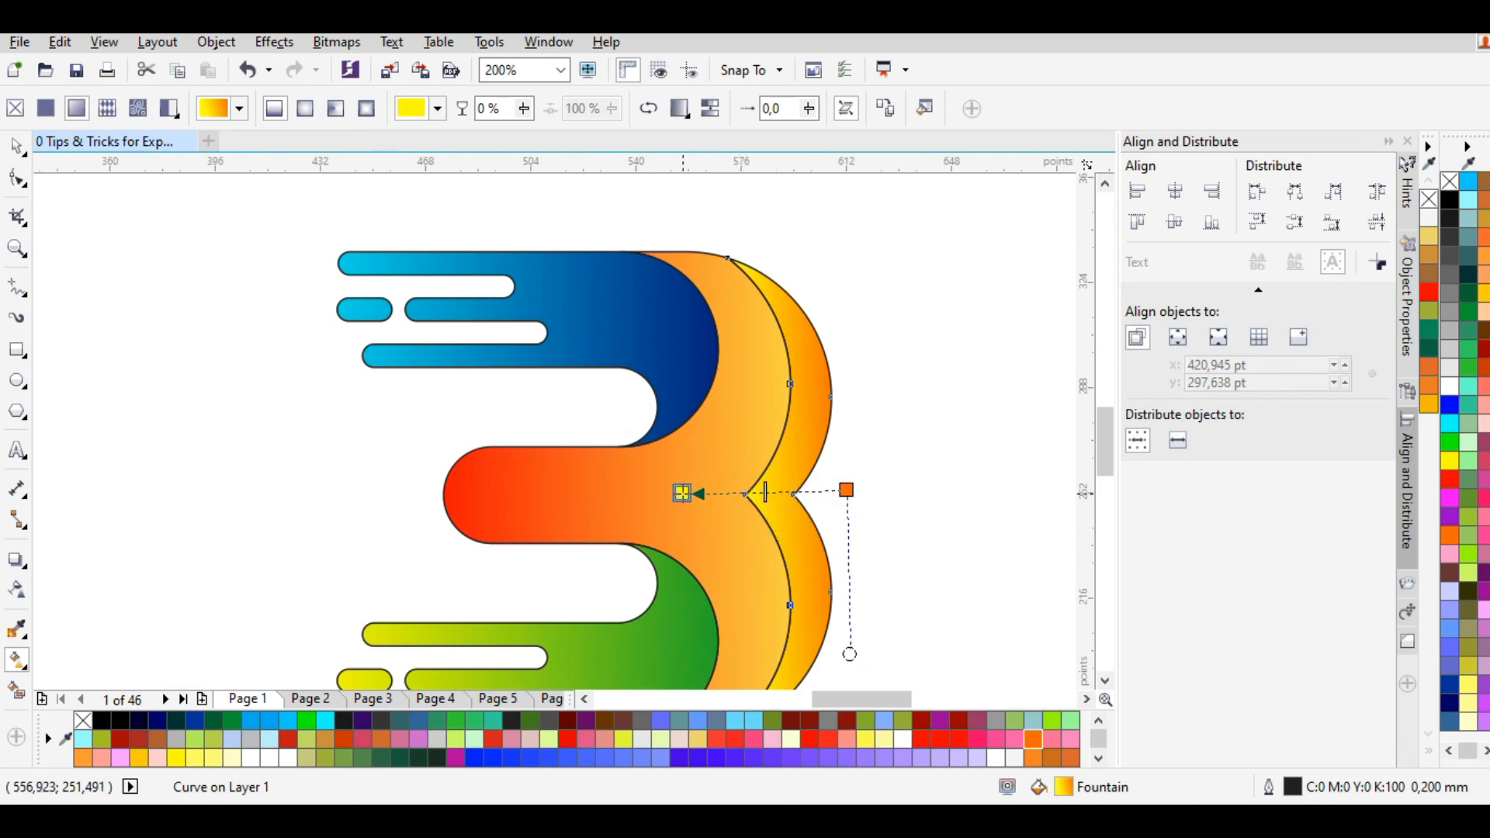
drag(850, 494, 929, 490)
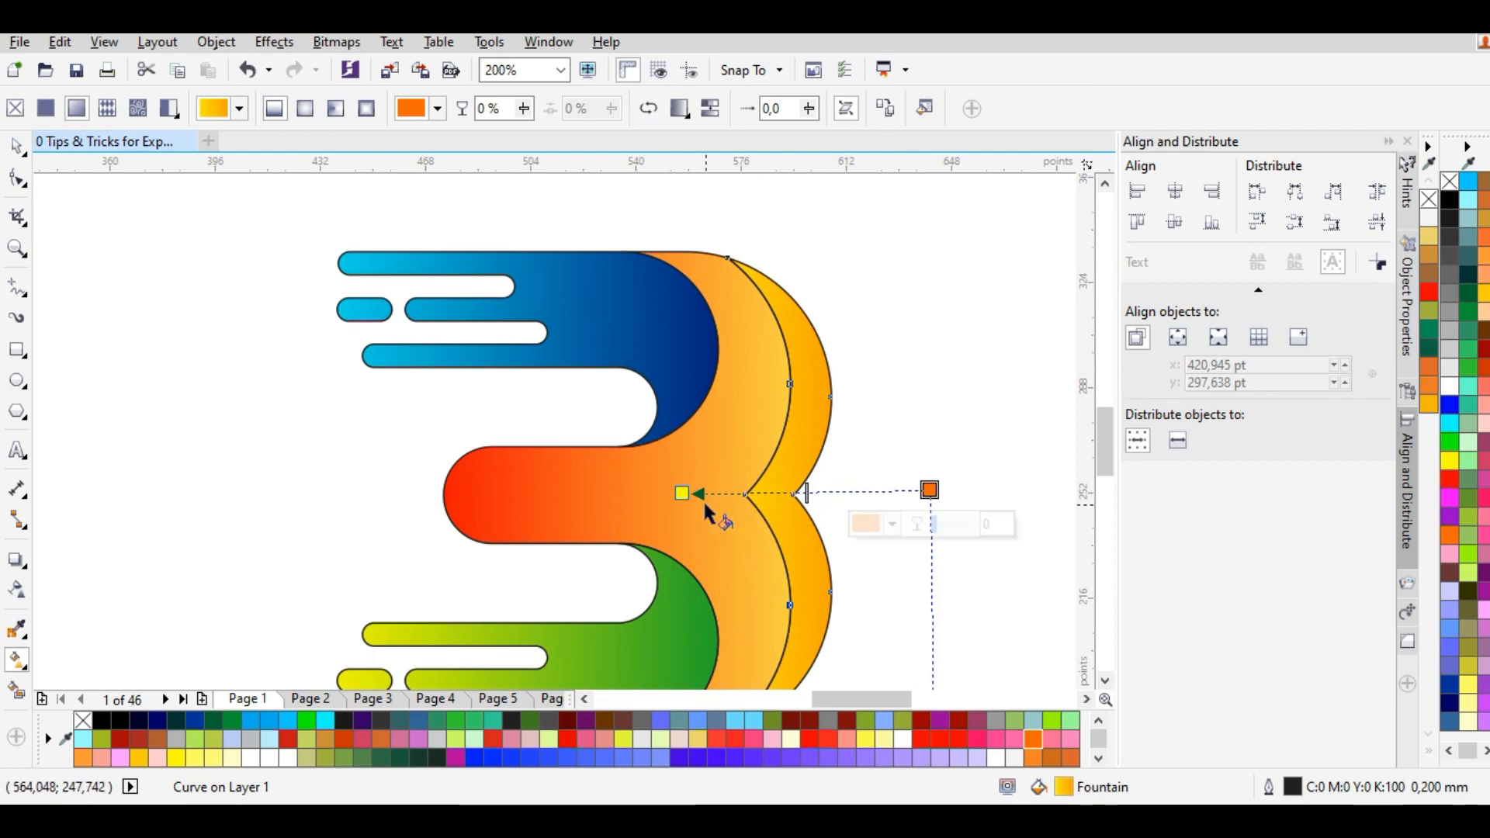
drag(682, 493, 722, 496)
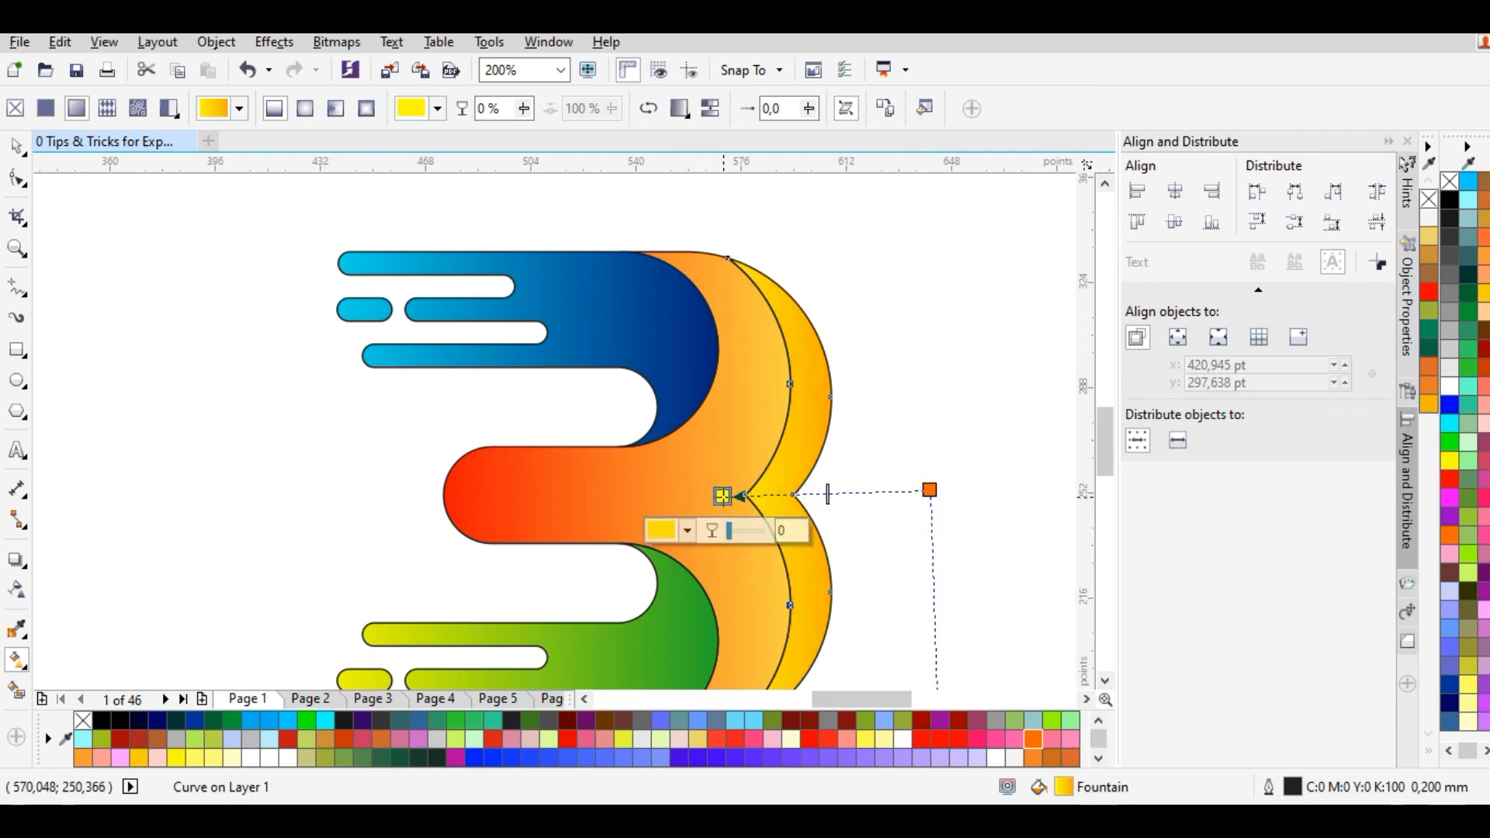
drag(930, 490, 859, 496)
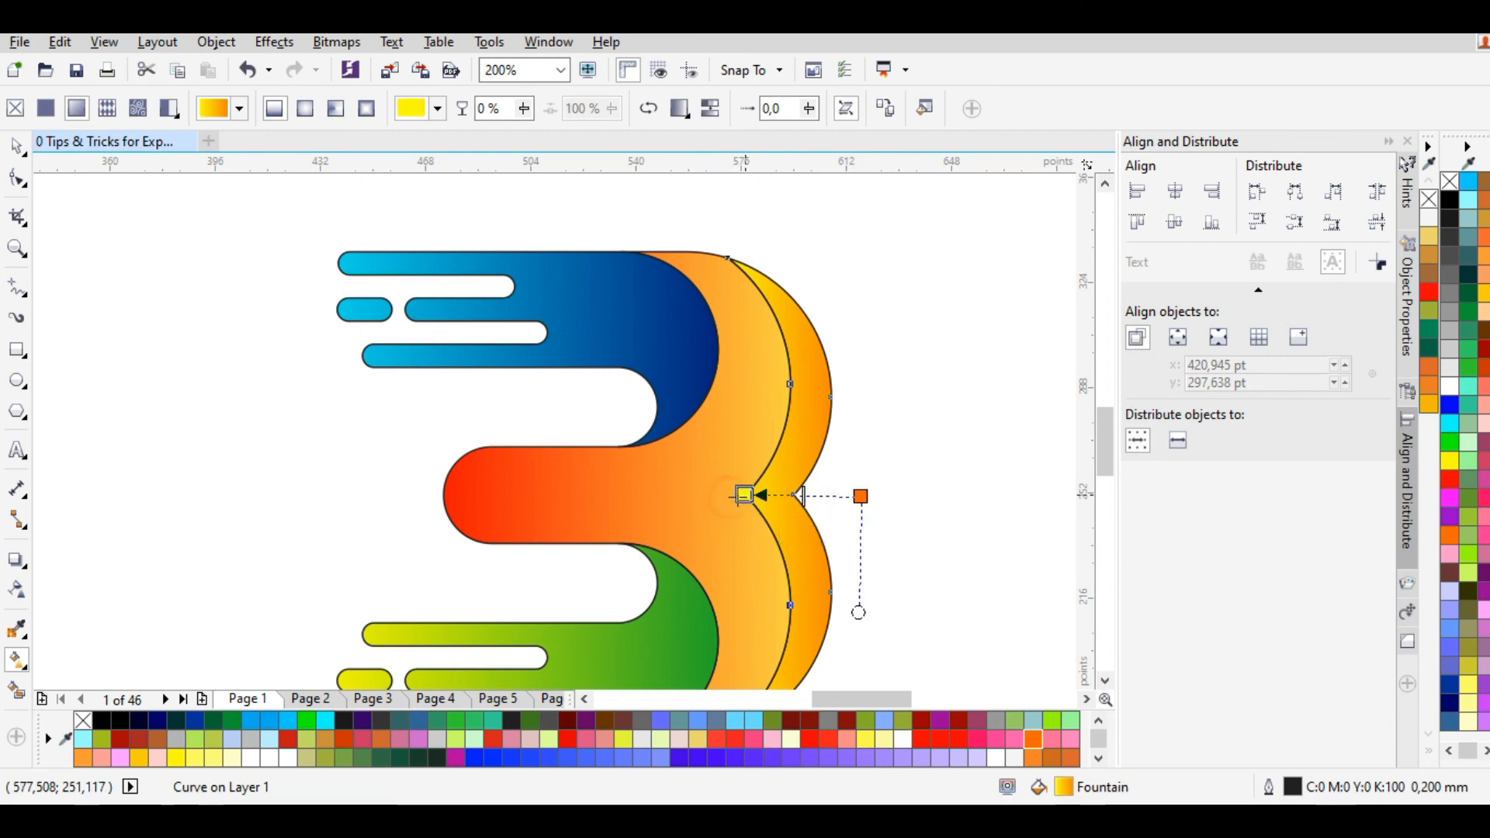
click(723, 497)
Step: Pull the yellow end of the middle shape's fountain fill inward and slightly down to strengthen the yellow on its right side
click(652, 516)
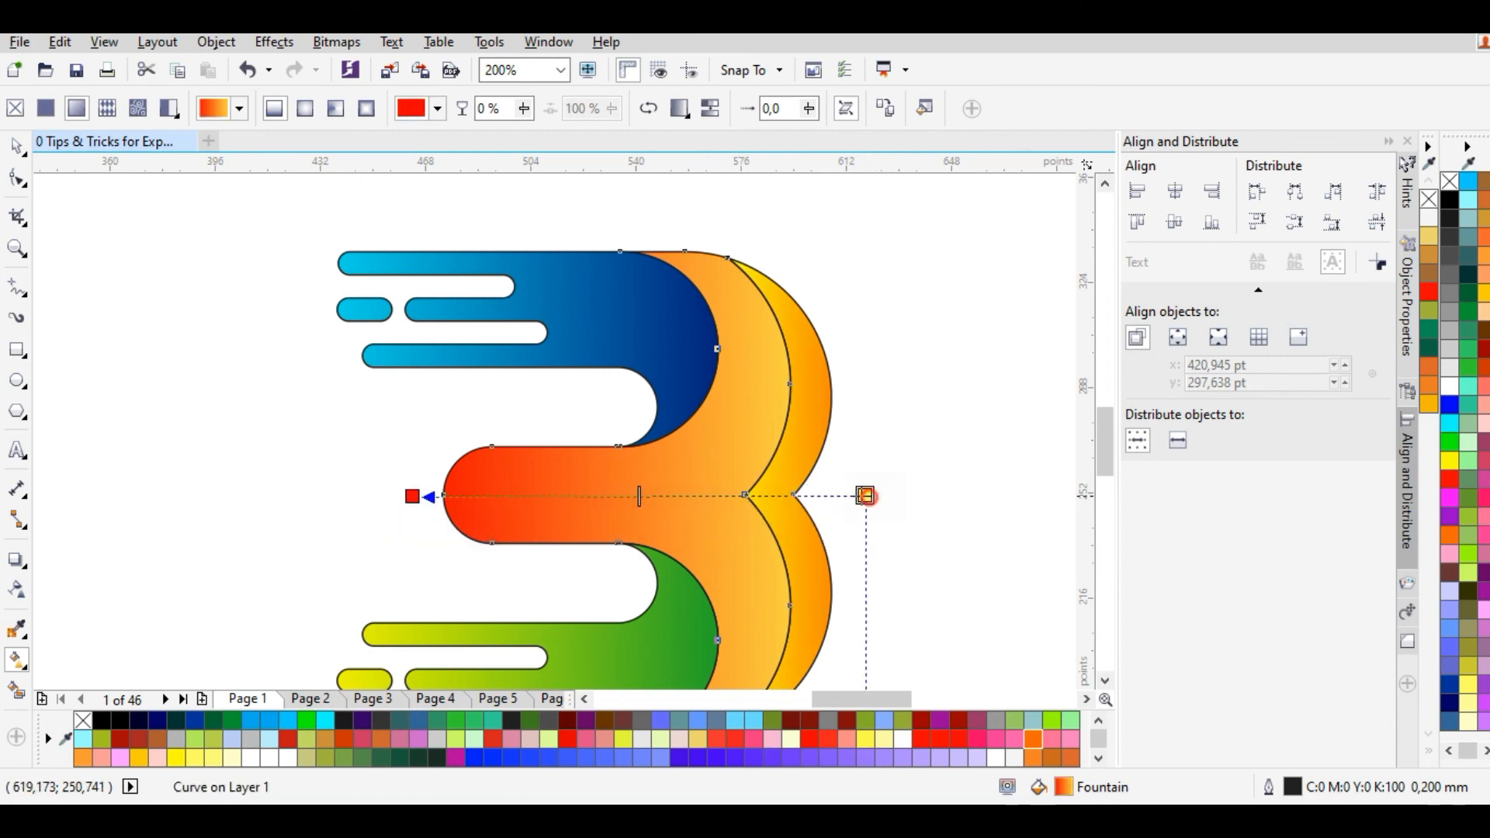
drag(868, 494, 837, 505)
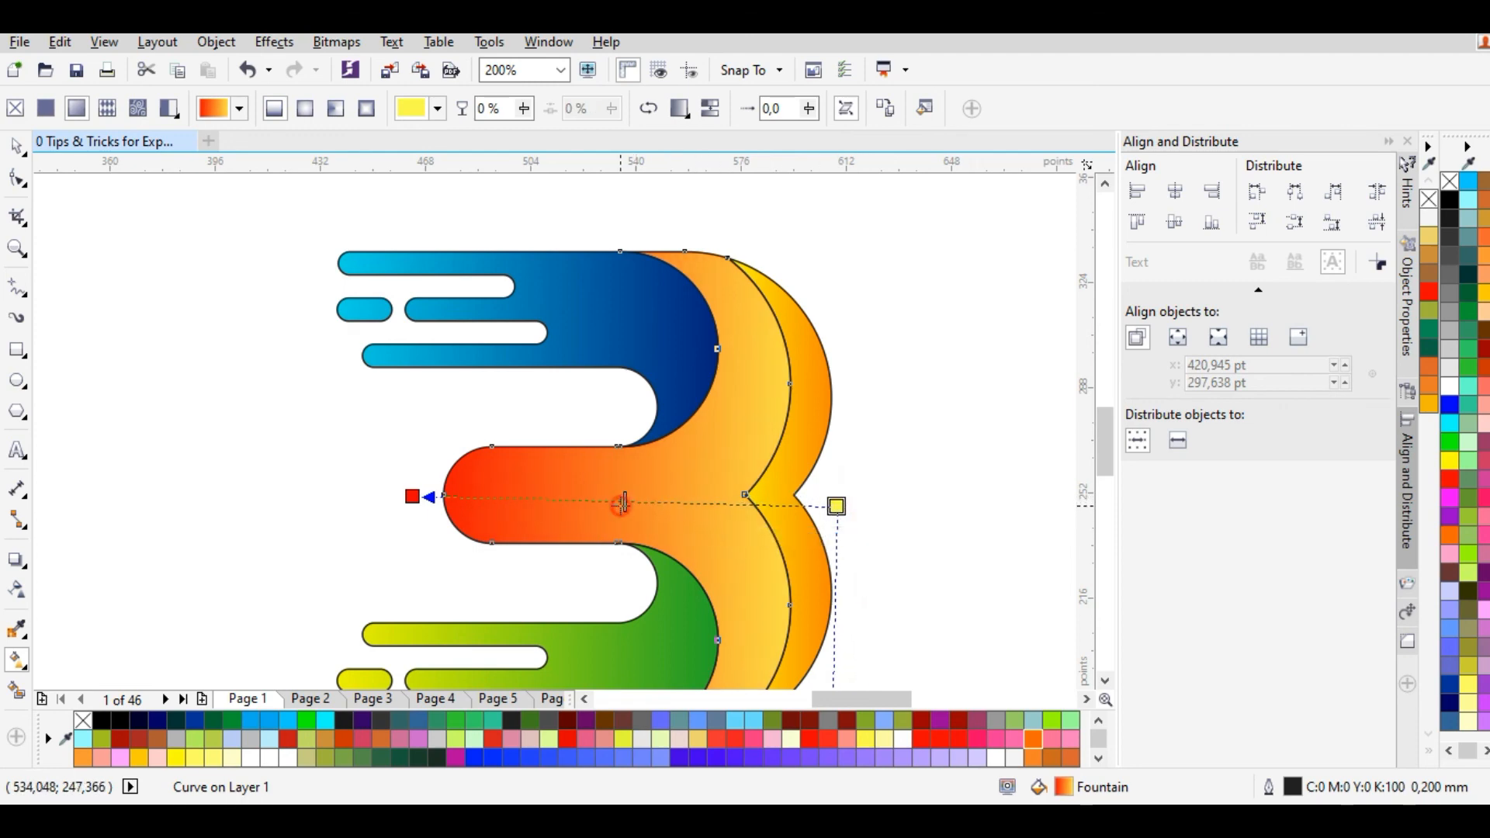
click(469, 428)
Step: Remove the outlines from all four pieces of the number 3
scroll(469, 428, down, 2)
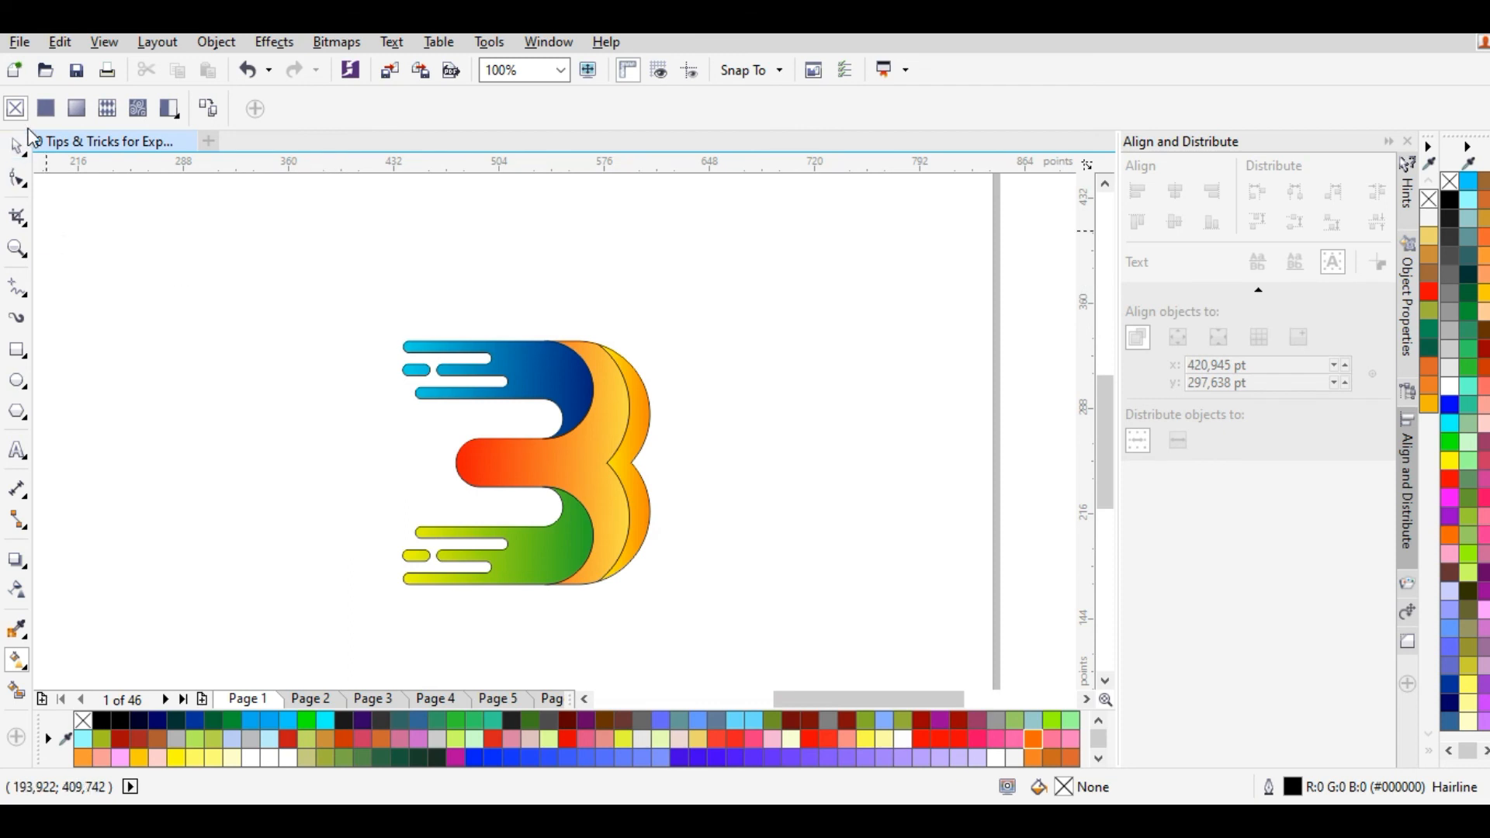
click(17, 145)
drag(307, 277, 823, 627)
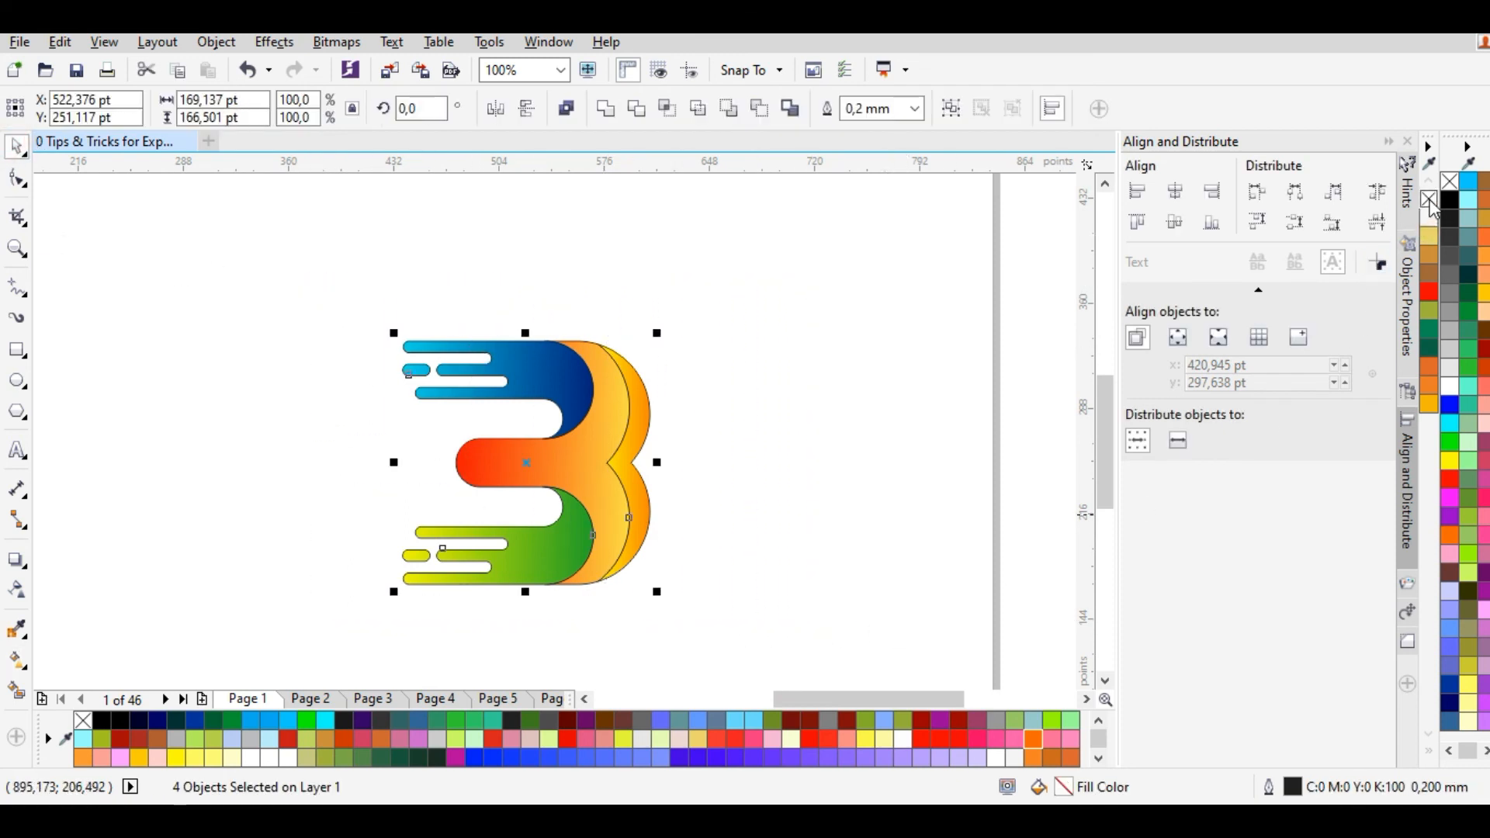
right_click(1430, 201)
click(837, 298)
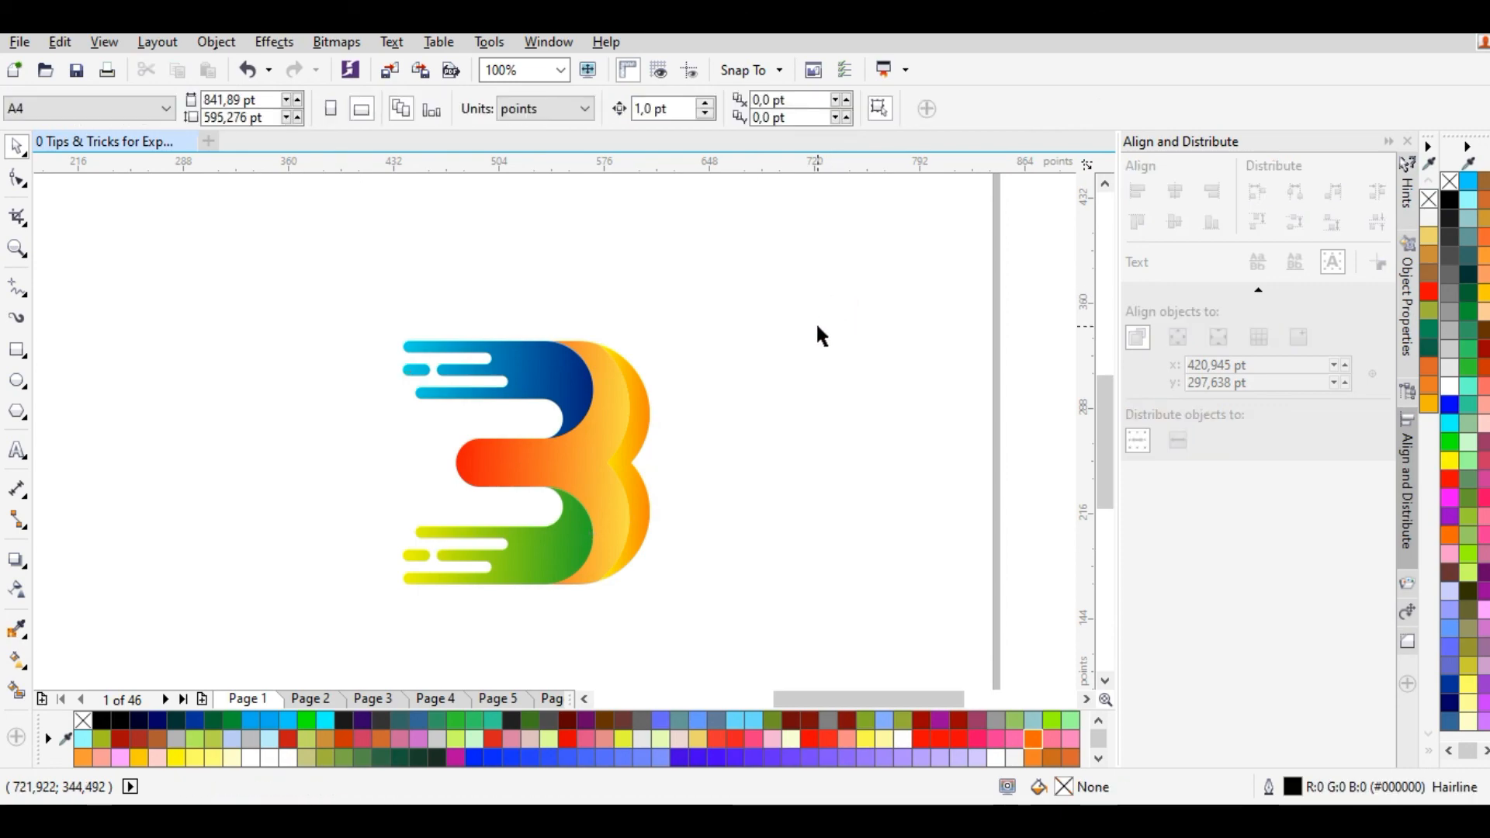